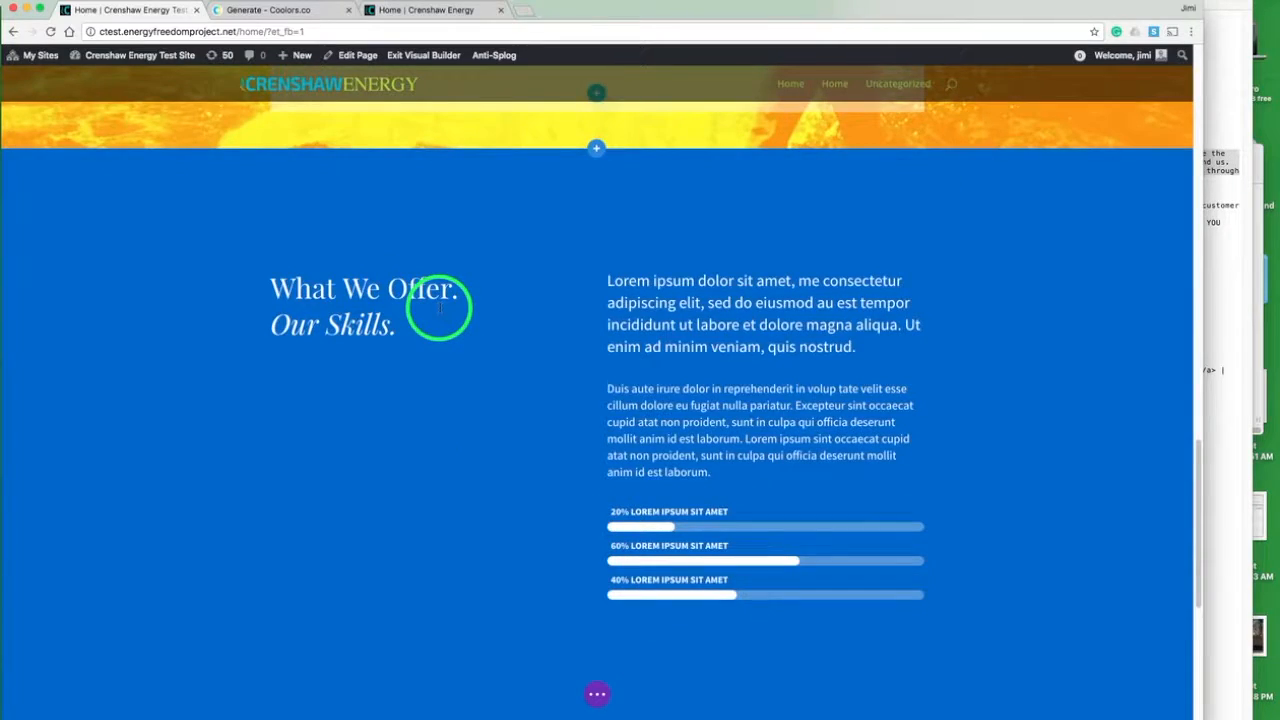
# - Check the matching section on the live Crenshaw Energy page, and set the "What We Offer" section's background color to dark blue #233d4d
pyautogui.click(430, 10)
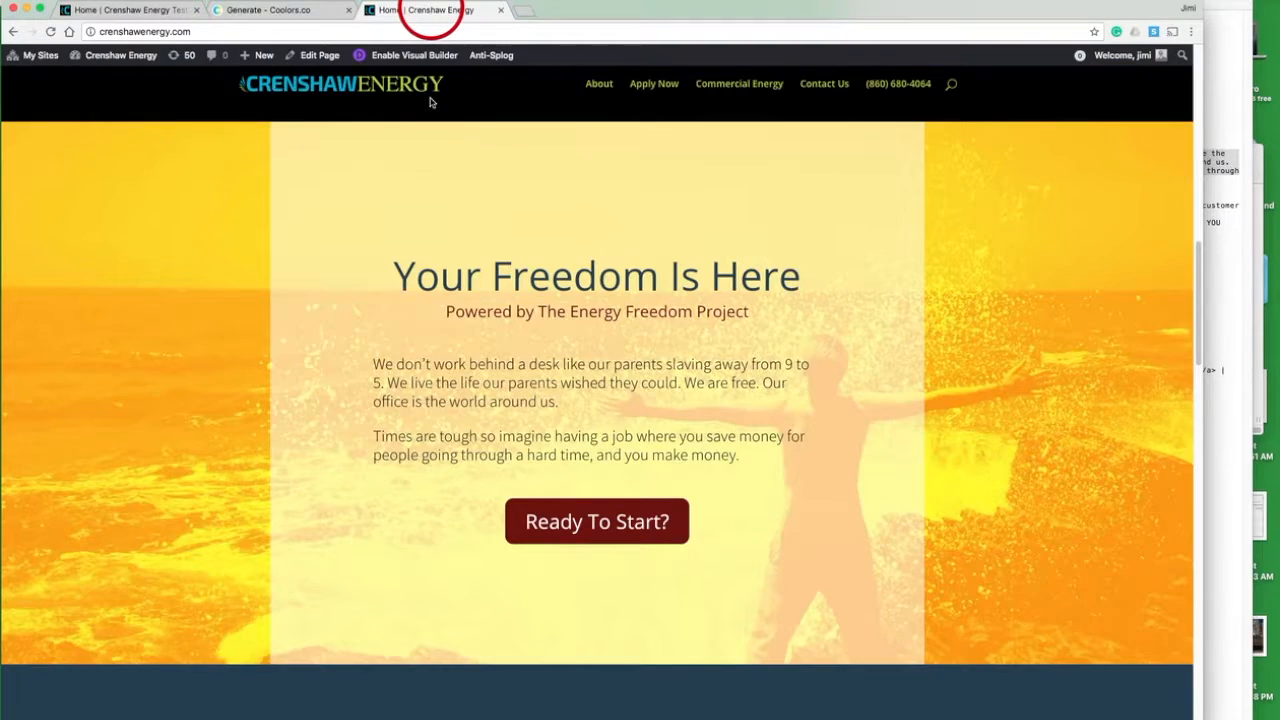
pyautogui.scroll(-5, 413, 343)
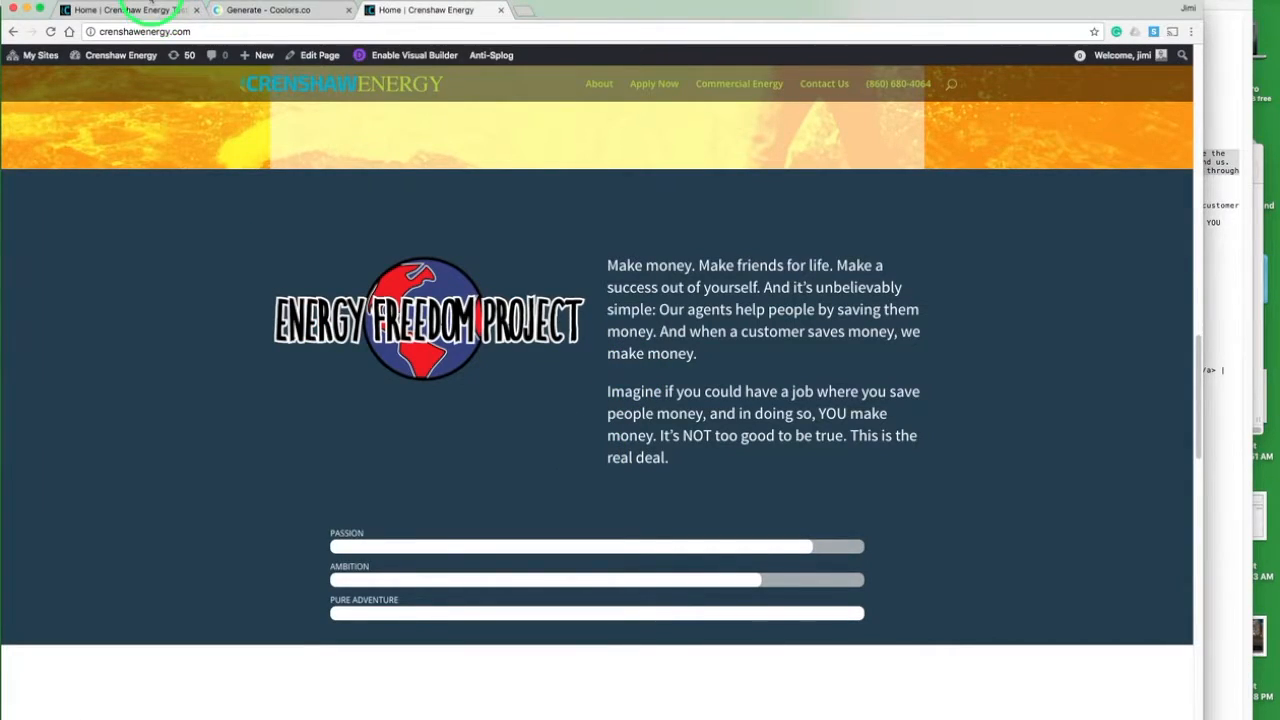
pyautogui.click(150, 10)
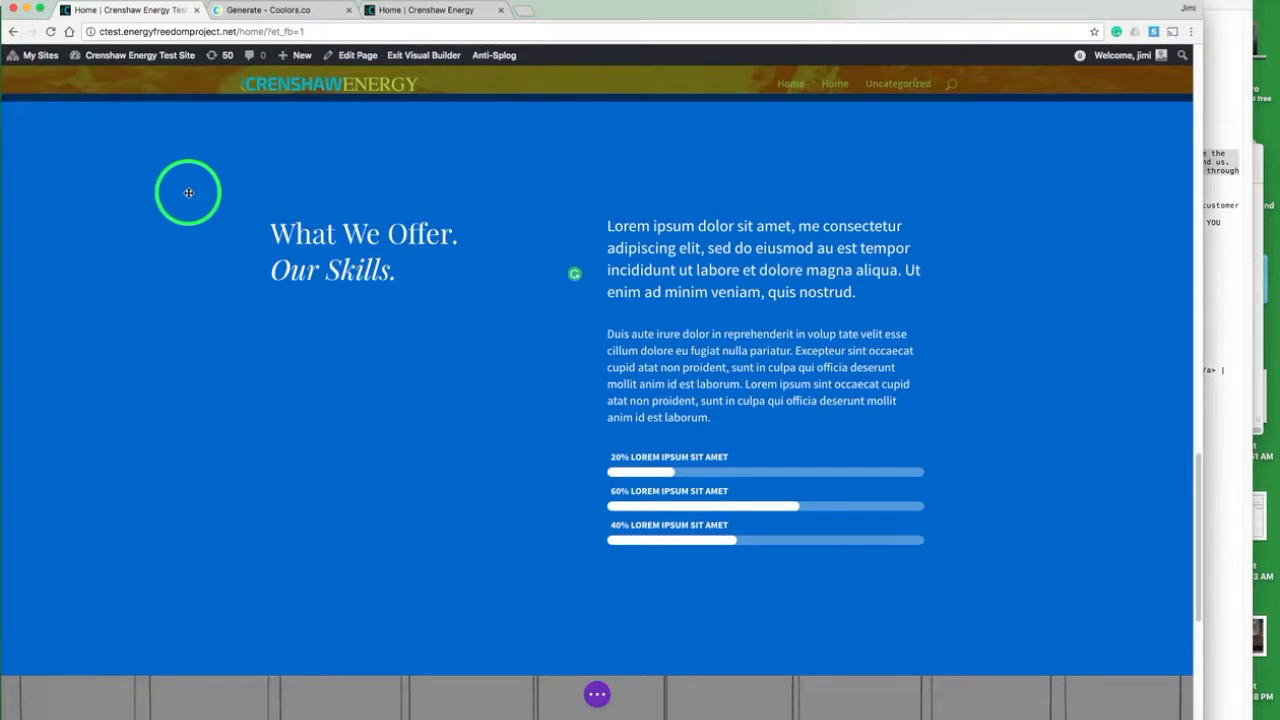
pyautogui.click(34, 108)
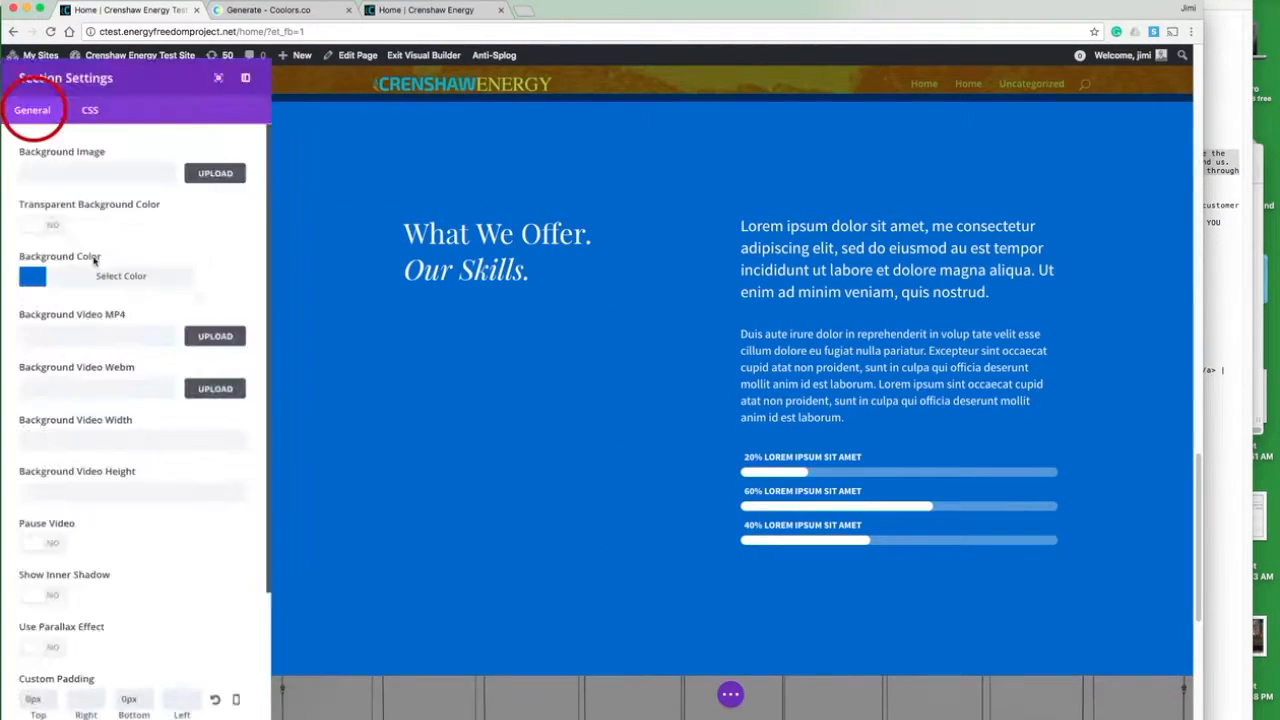
pyautogui.click(40, 283)
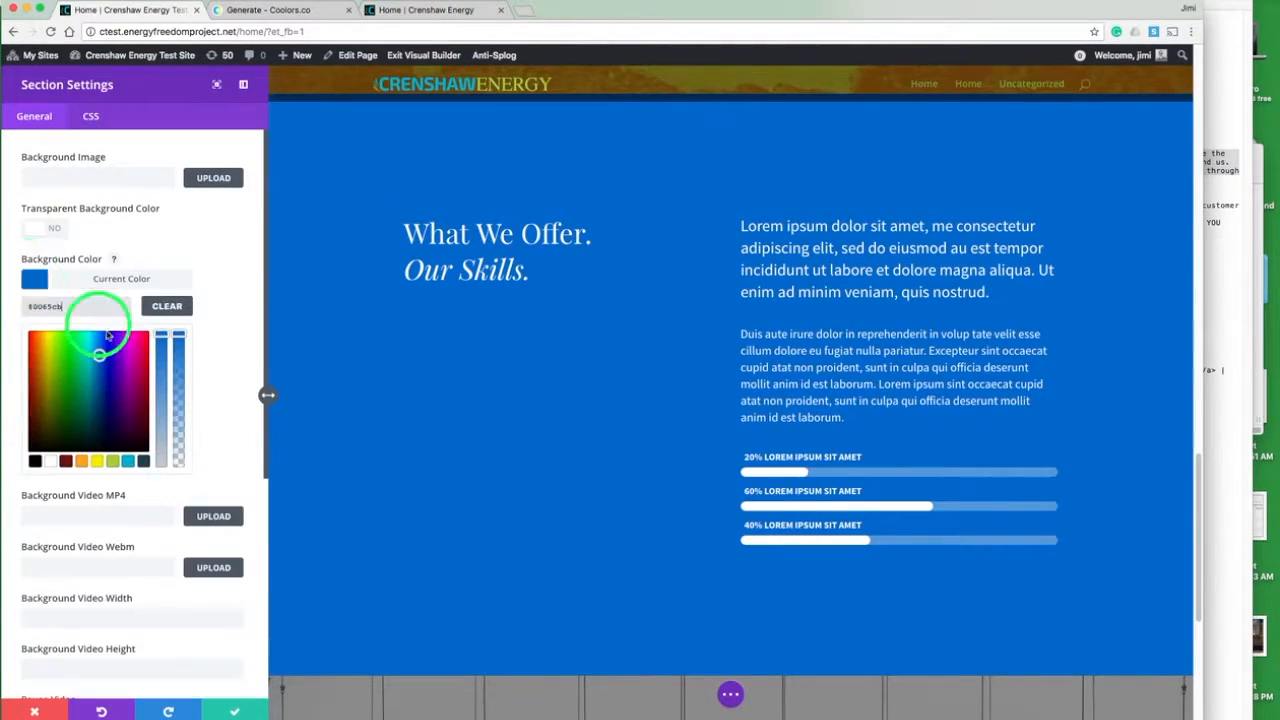
pyautogui.click(143, 461)
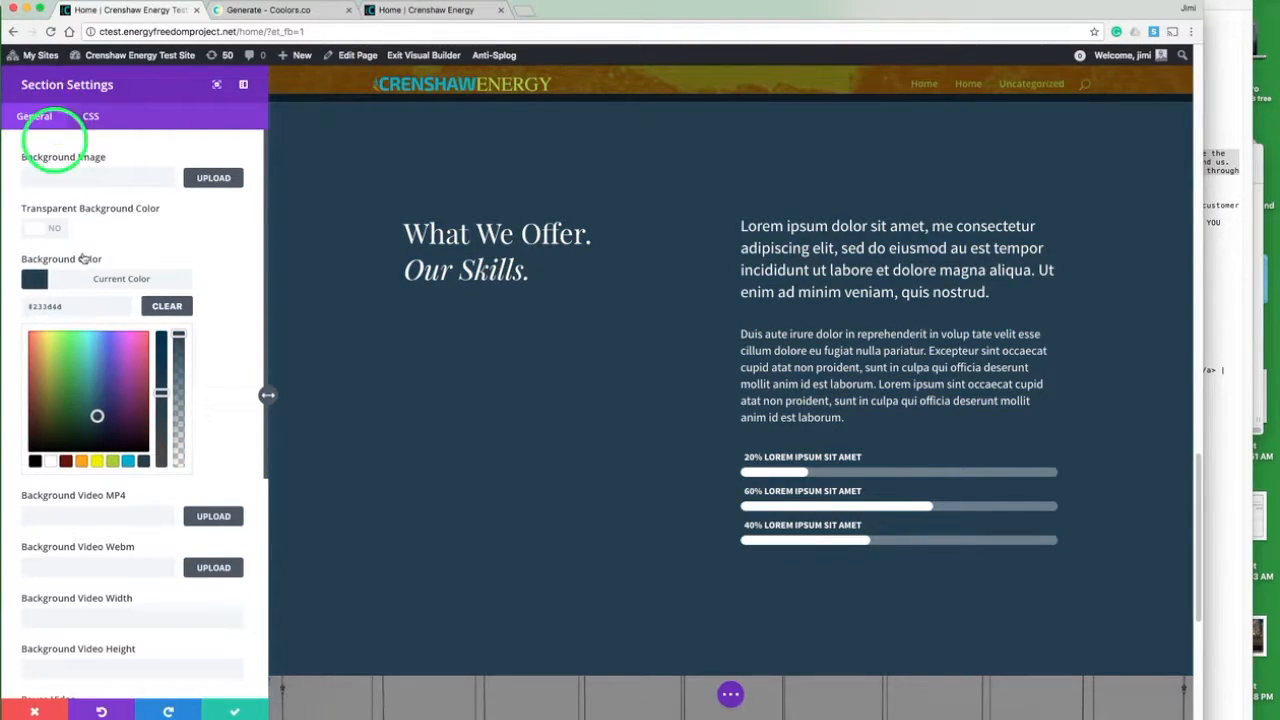
pyautogui.click(234, 709)
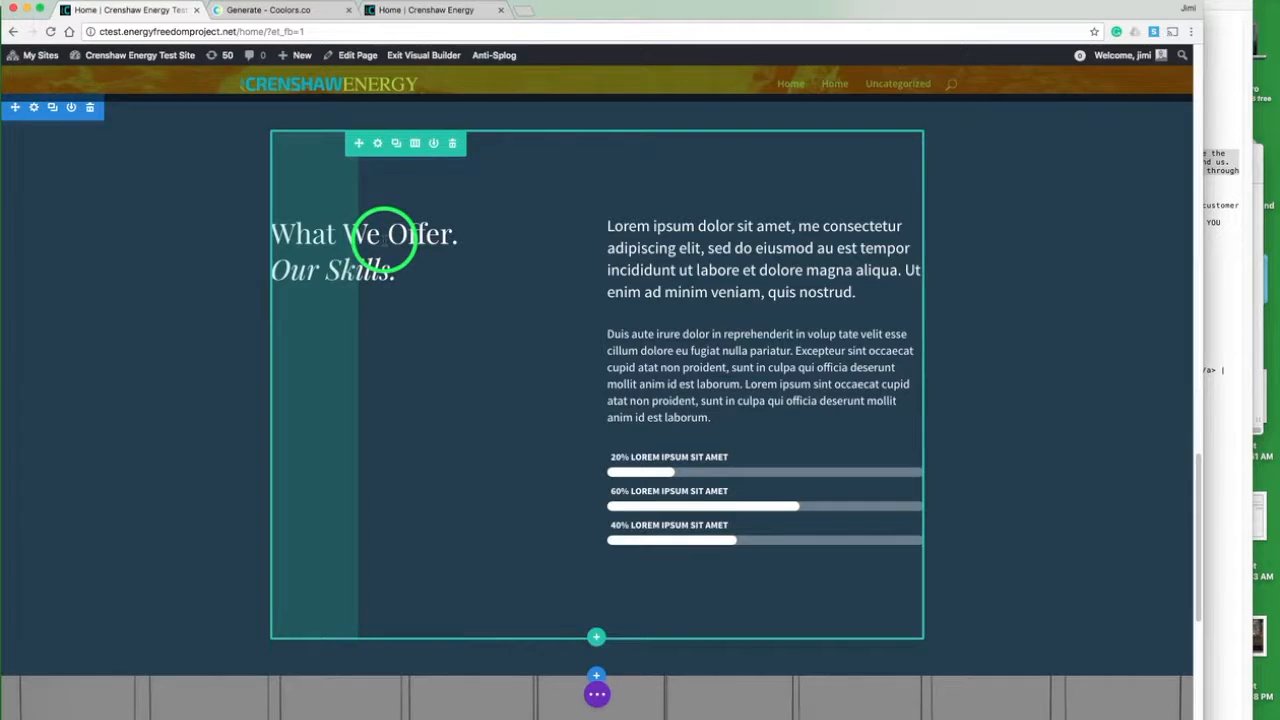
# - Replace the "What We Offer. Our Skills." heading module with a new Image module
pyautogui.moveTo(389, 241)
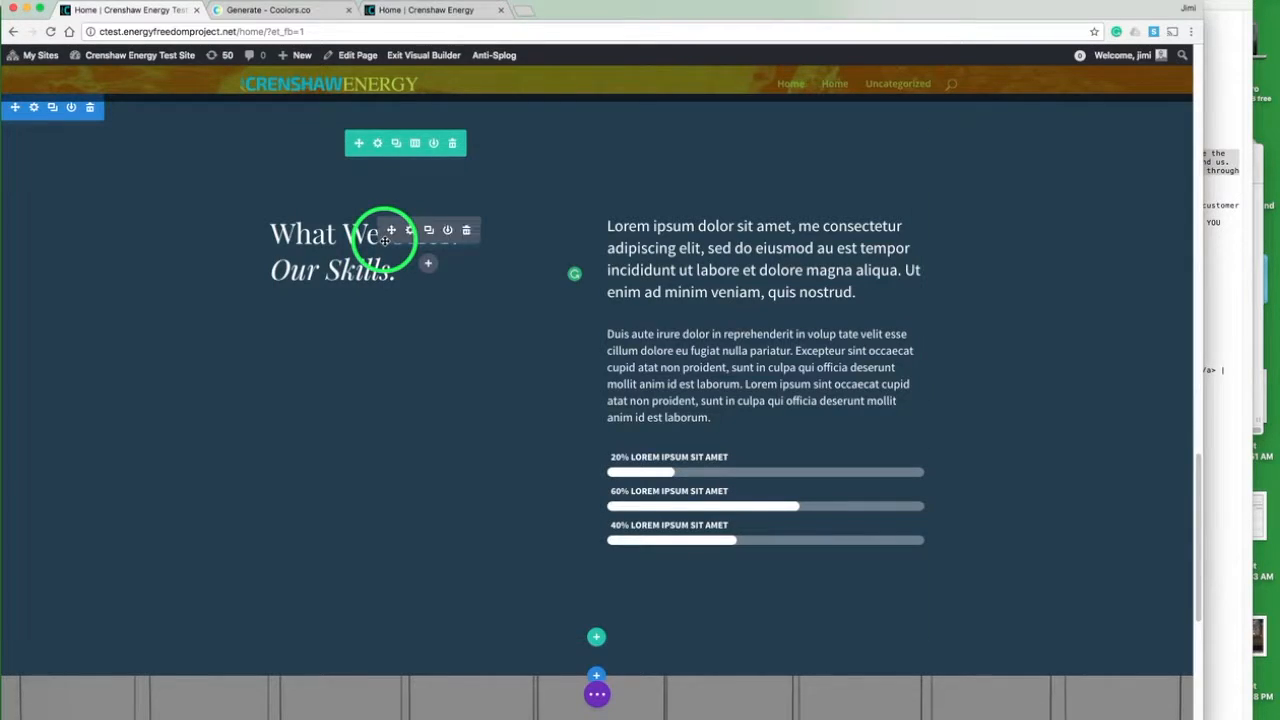
pyautogui.click(465, 231)
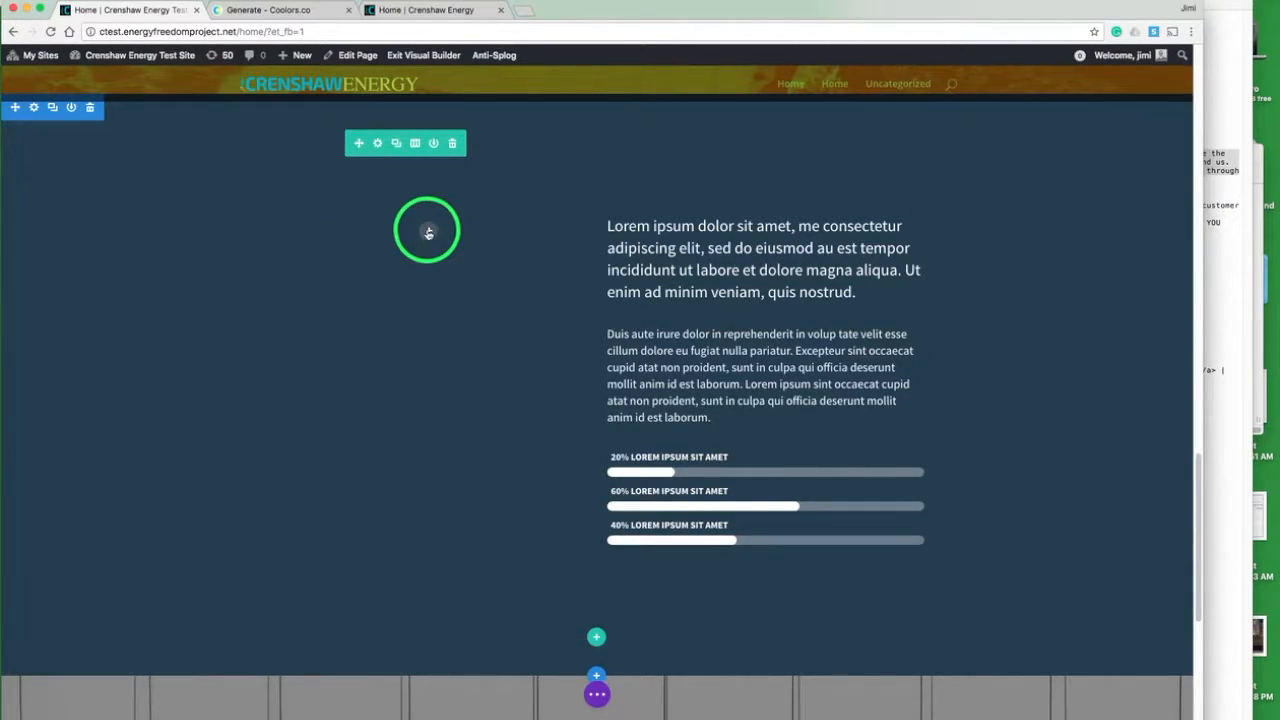
pyautogui.click(428, 232)
pyautogui.write('ima')
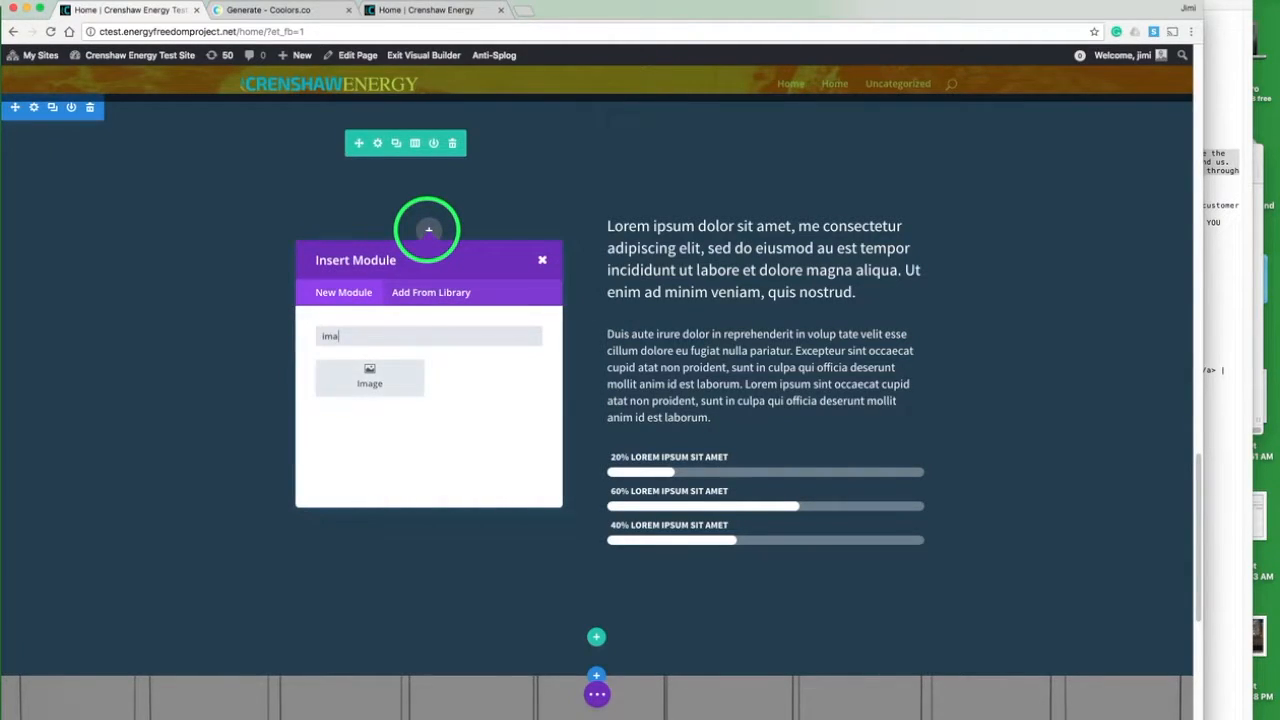
pyautogui.click(378, 376)
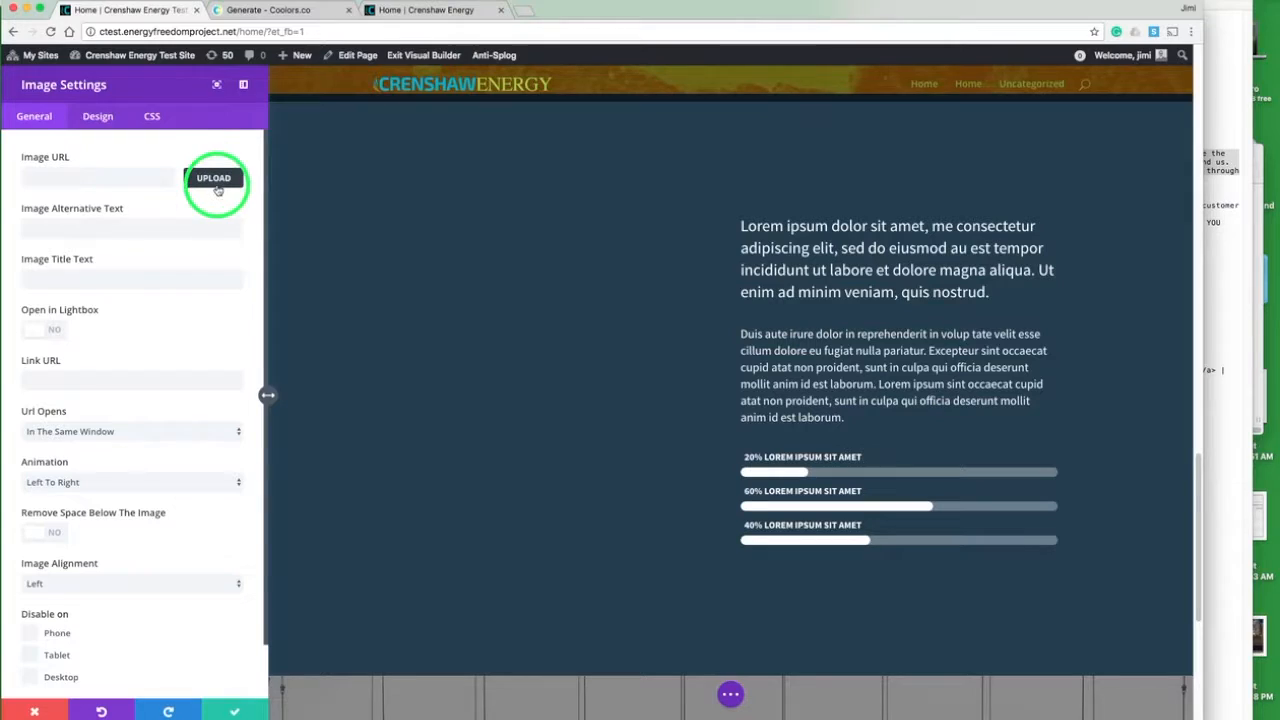
# - Use freedom-logo.png from the media library as the module's image and save the module
pyautogui.click(216, 178)
pyautogui.click(494, 316)
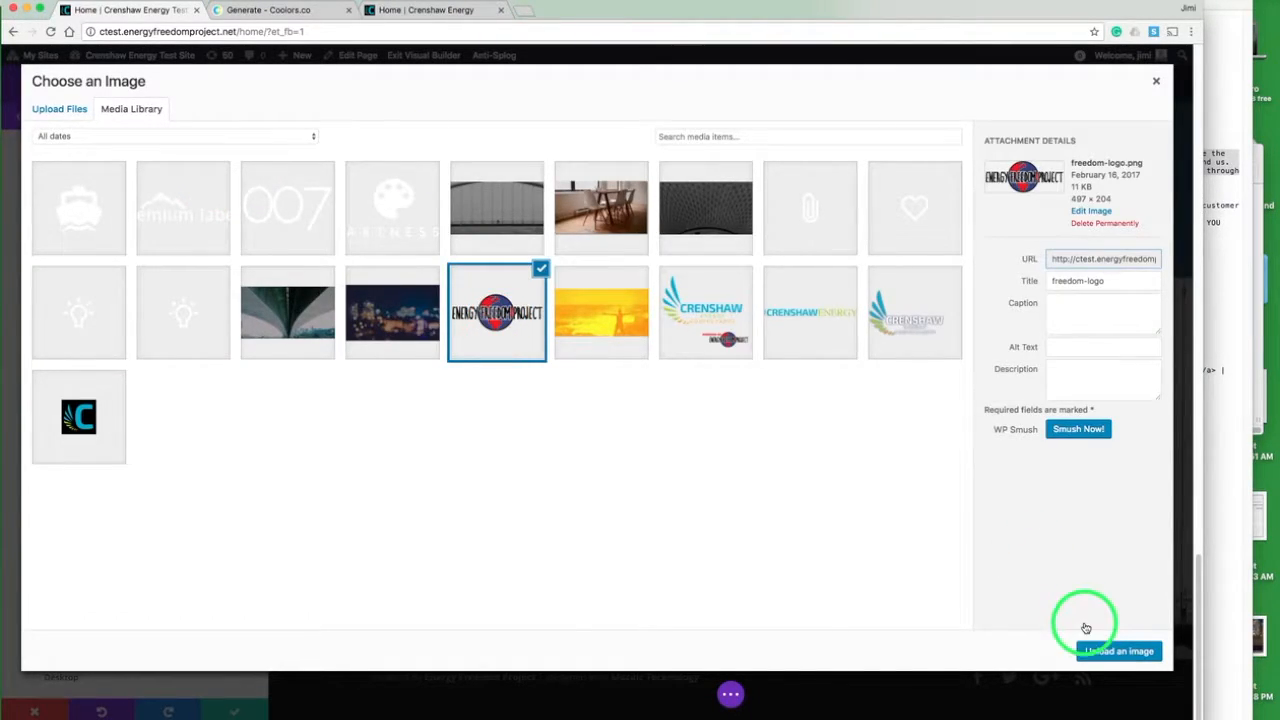
pyautogui.click(1088, 652)
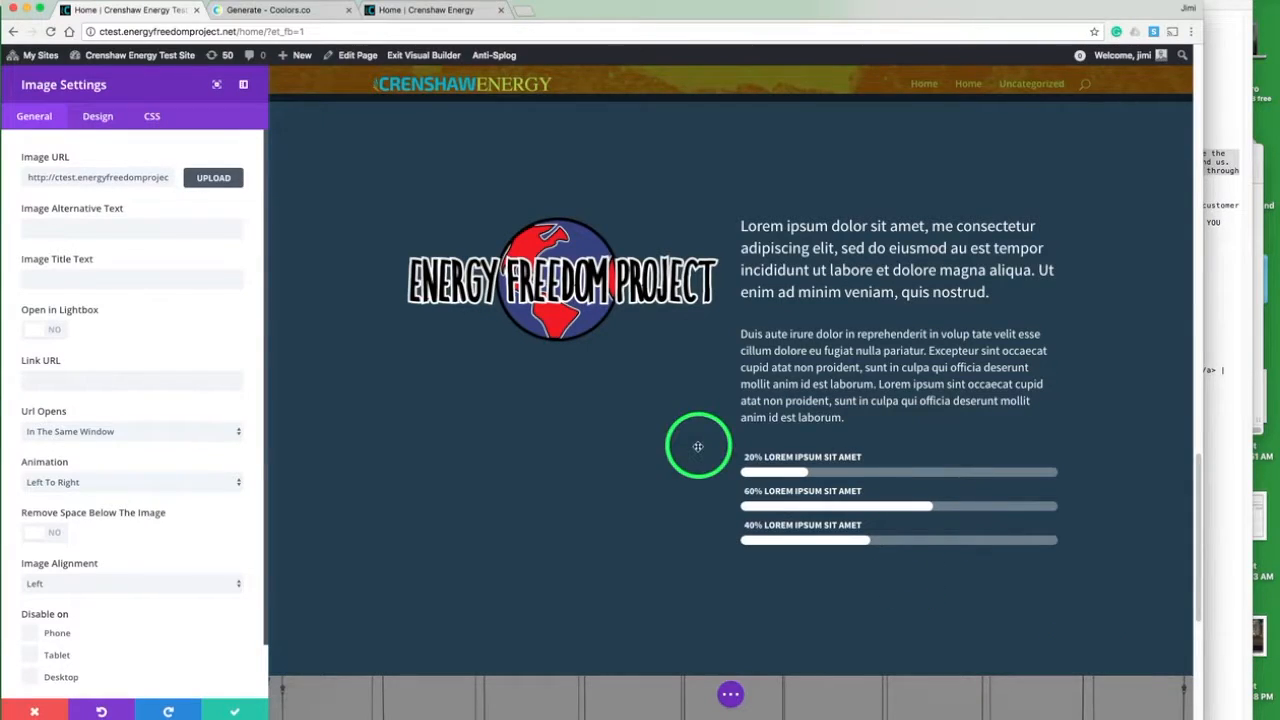
pyautogui.click(231, 708)
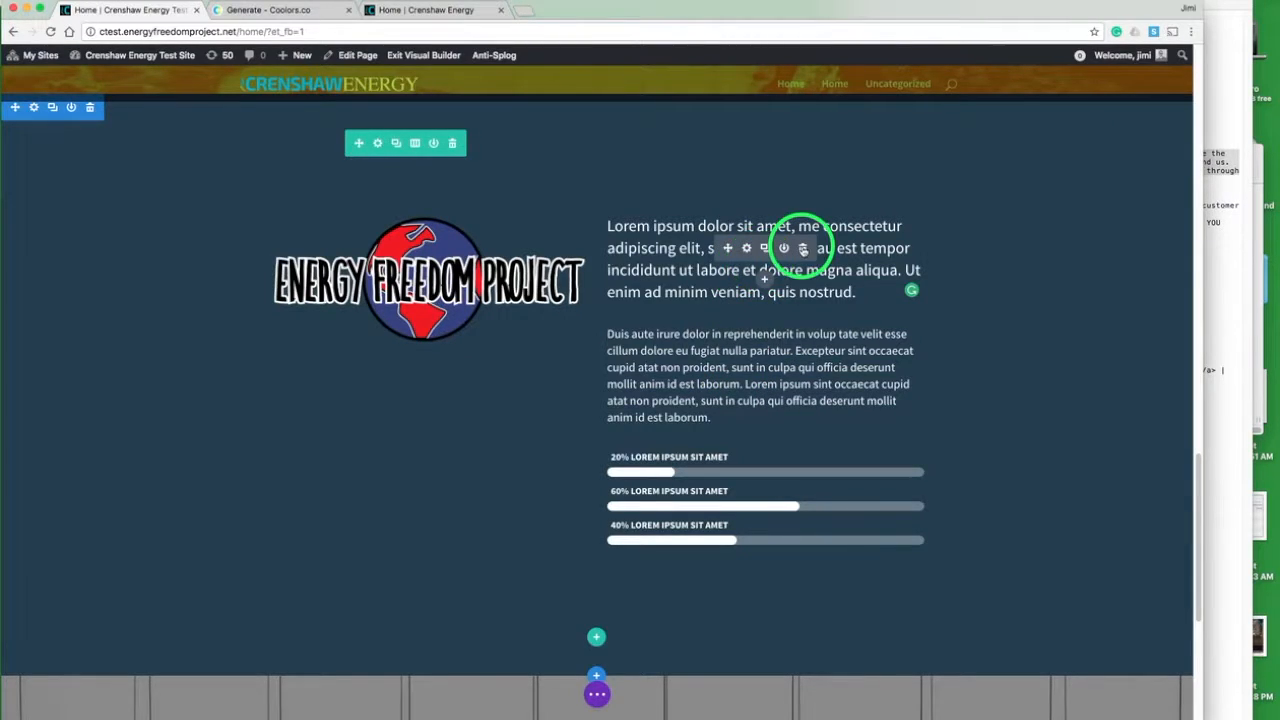
# - Delete the upper lorem ipsum text module and paste the notes' "Make money" and "Imagine if you could" passages into the remaining one
pyautogui.click(803, 249)
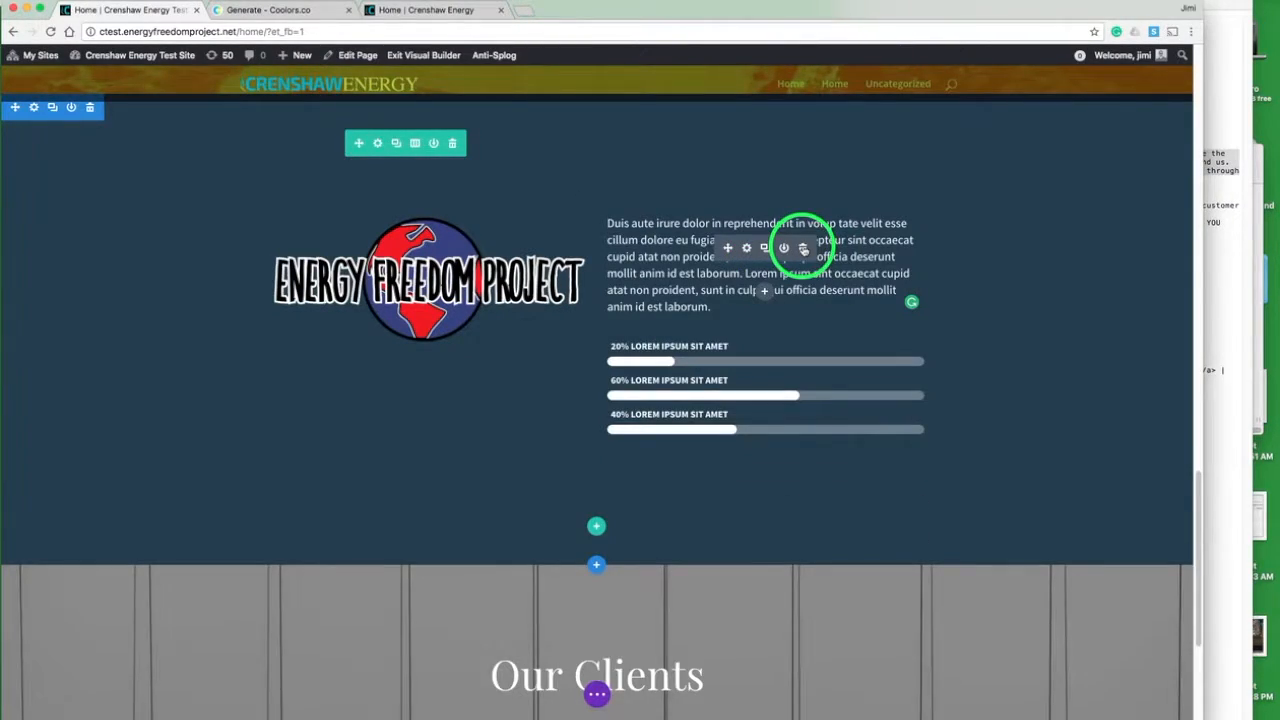
pyautogui.click(747, 248)
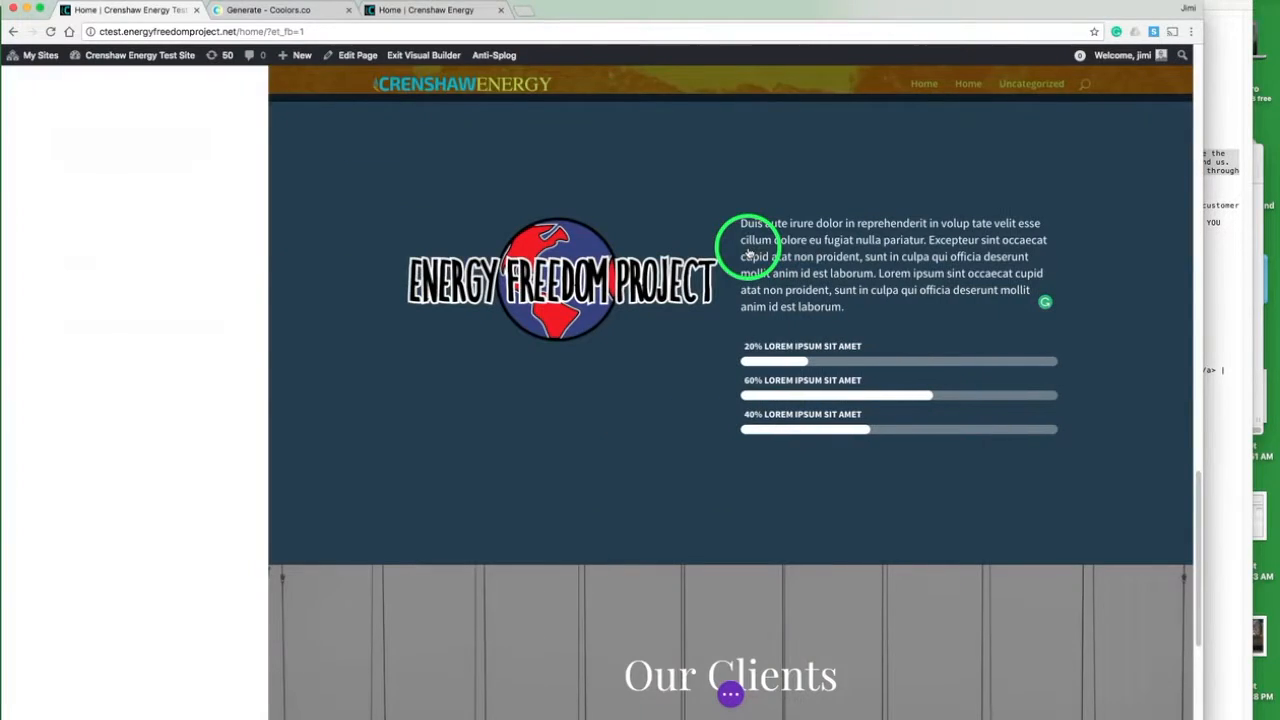
pyautogui.click(1215, 189)
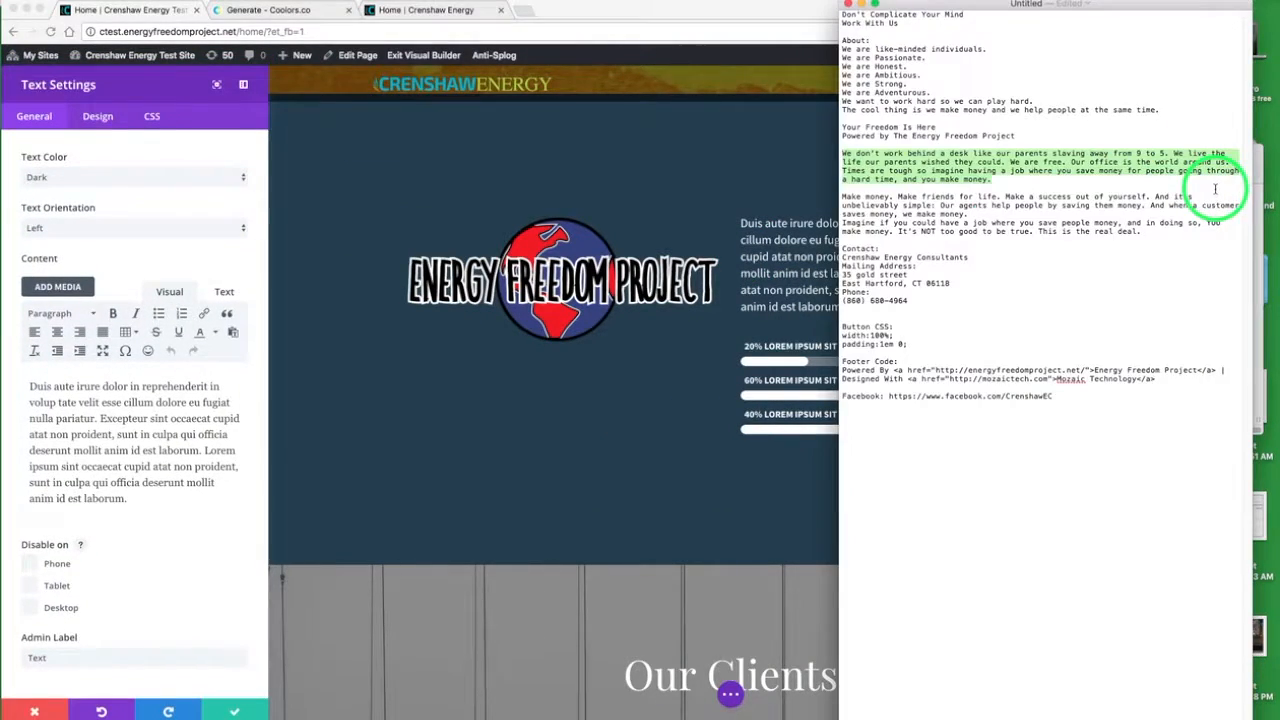
pyautogui.moveTo(1158, 232); pyautogui.dragTo(830, 196)
pyautogui.press('super+c')
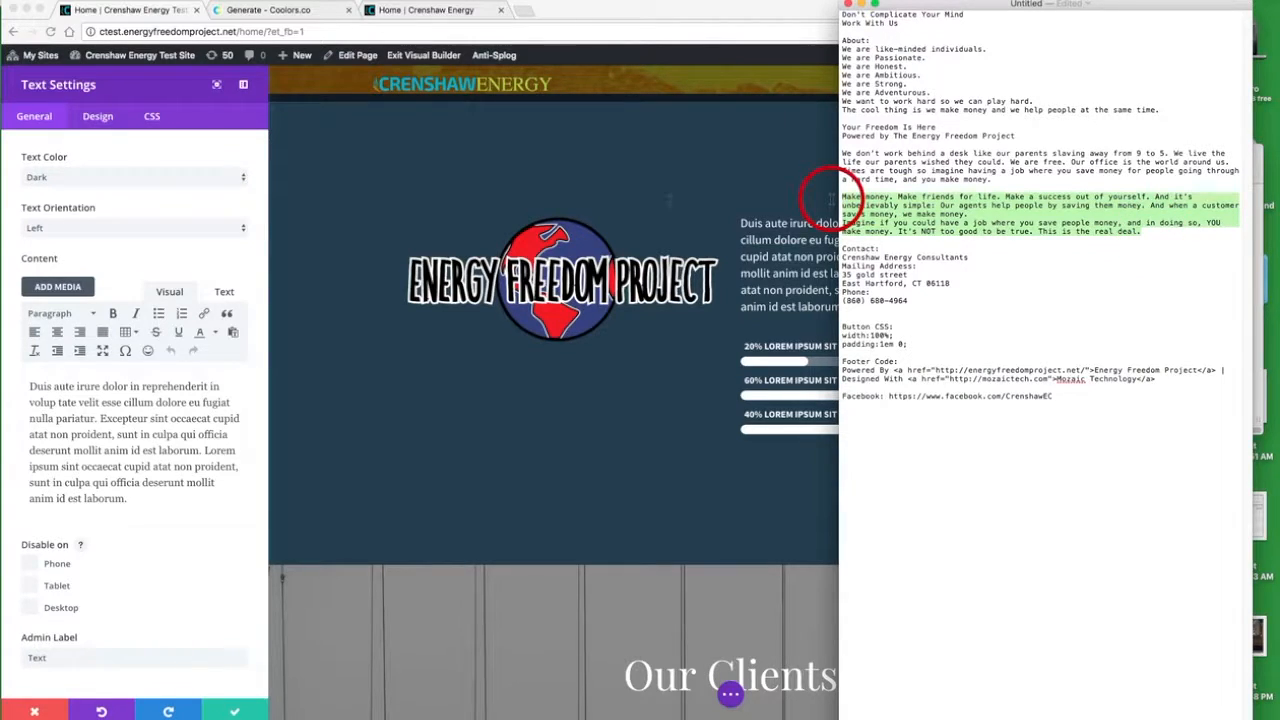
pyautogui.click(145, 366)
pyautogui.click(137, 402)
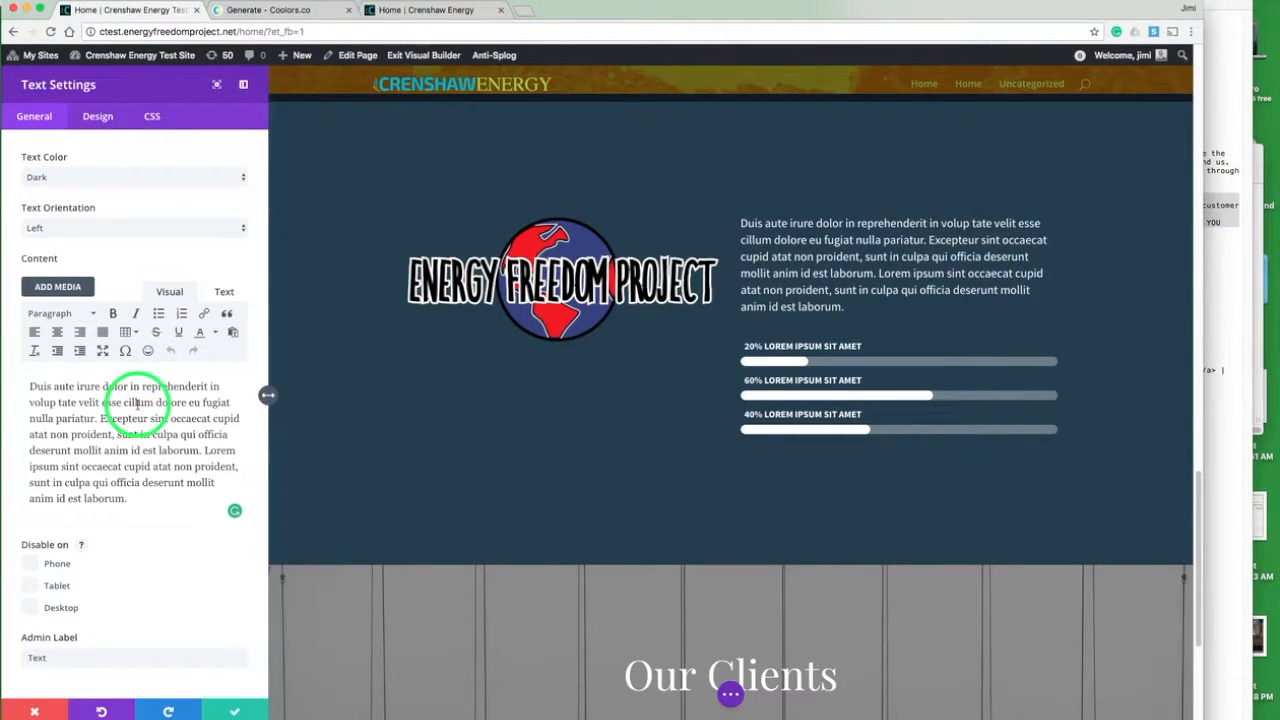
pyautogui.press('super+a')
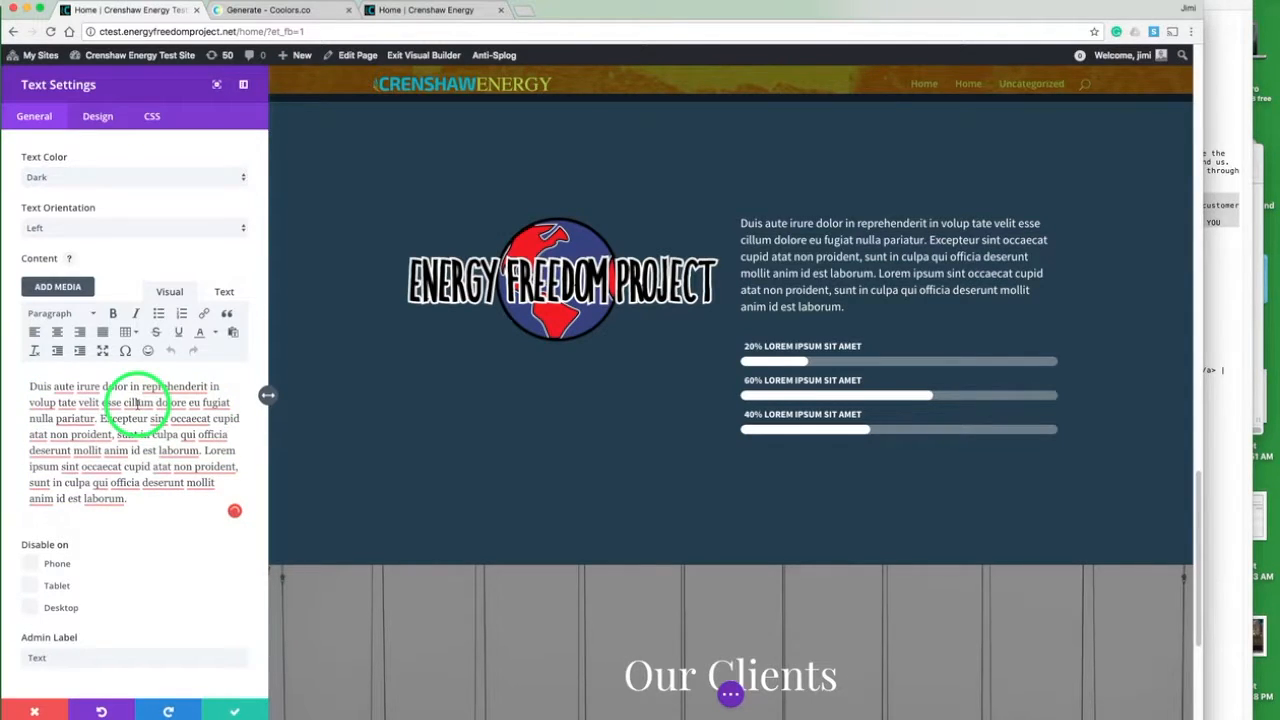
pyautogui.press('super+v')
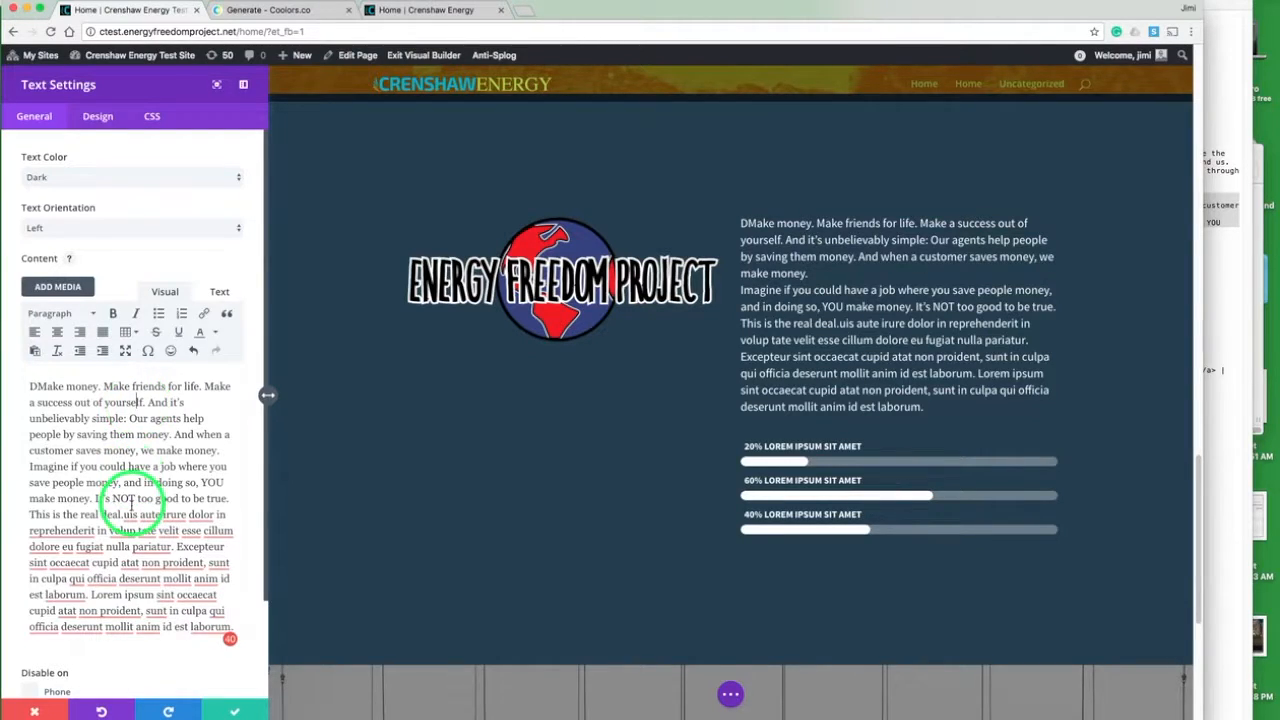
# - Remove the leftover lorem ipsum text and stray "D", and start a new paragraph at "Imagine if you could"
pyautogui.moveTo(130, 515)
pyautogui.moveTo(125, 515); pyautogui.dragTo(166, 661)
pyautogui.press('BackSpace')
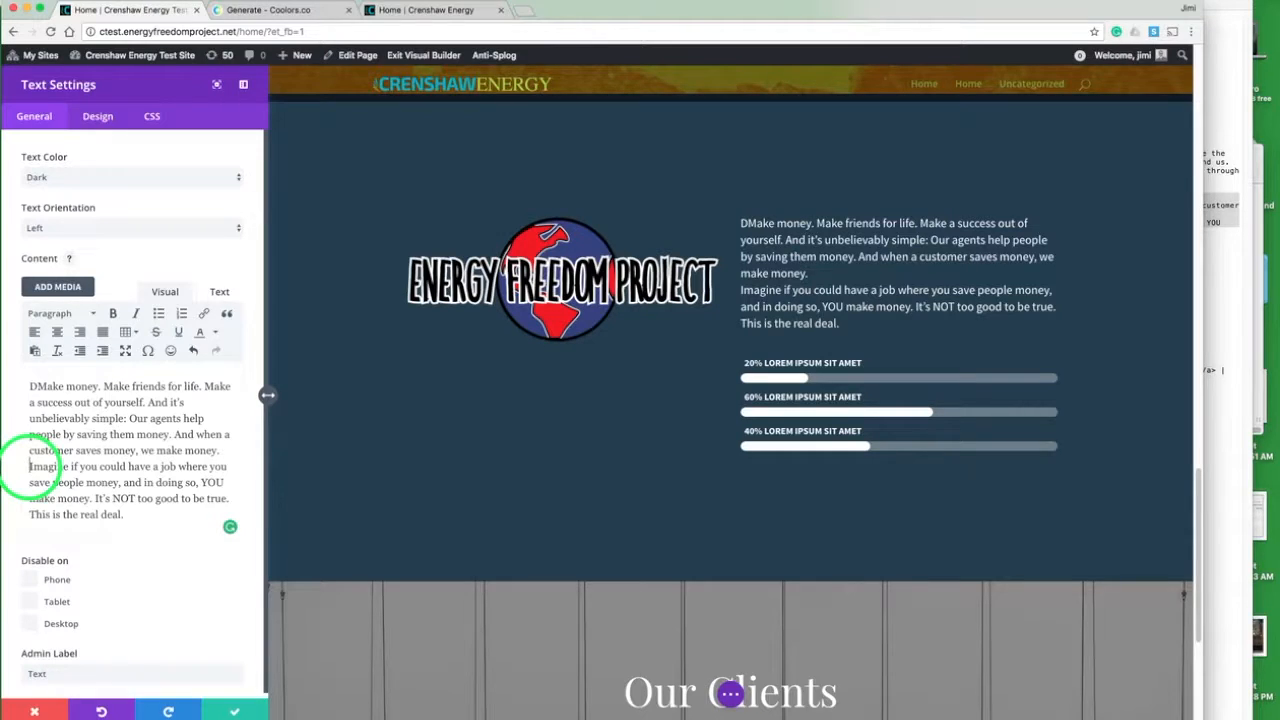
pyautogui.press('BackSpace')
pyautogui.press('Return')
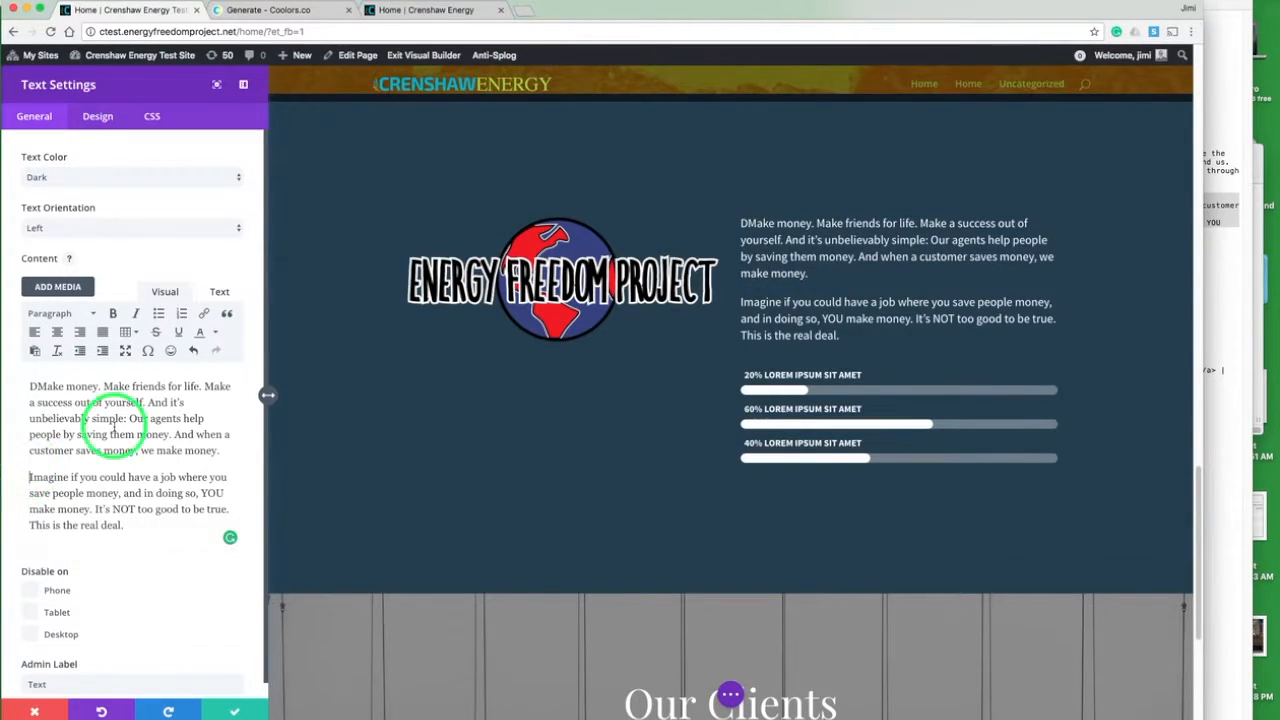
pyautogui.click(35, 387)
pyautogui.press('BackSpace')
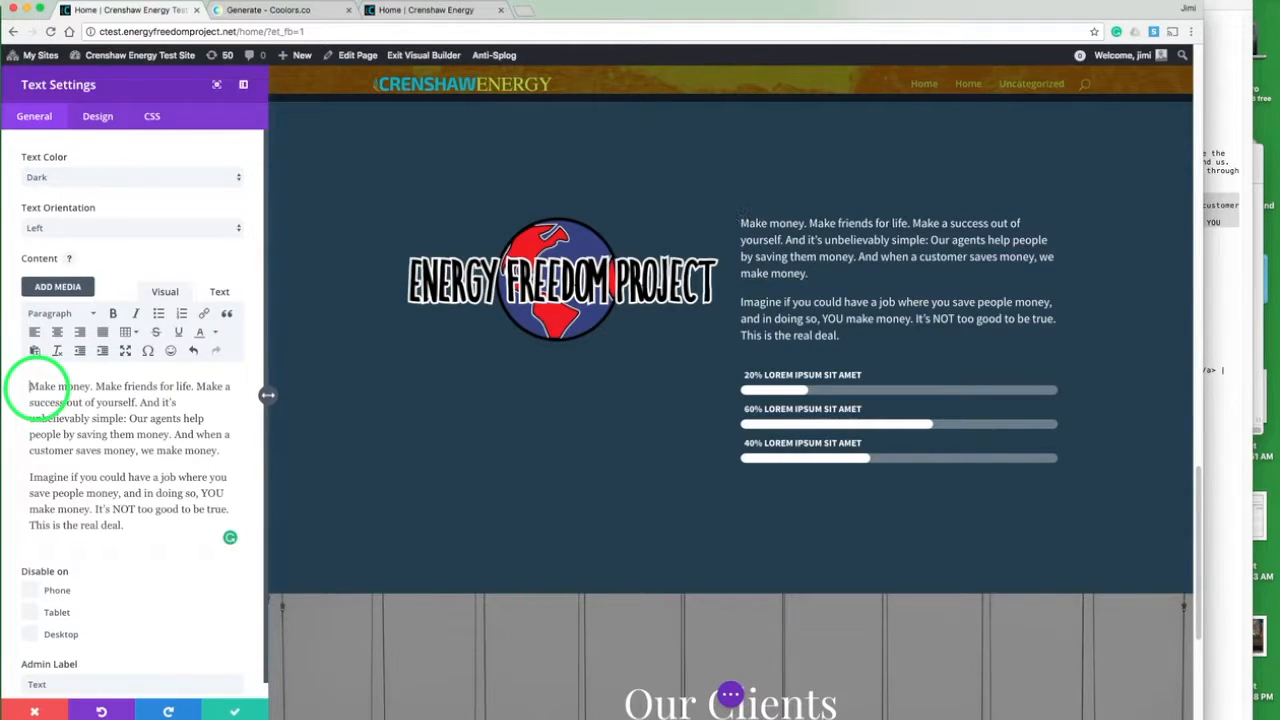
# - Compare the text with the live page, set its font size to 21px, and save the text module
pyautogui.click(414, 9)
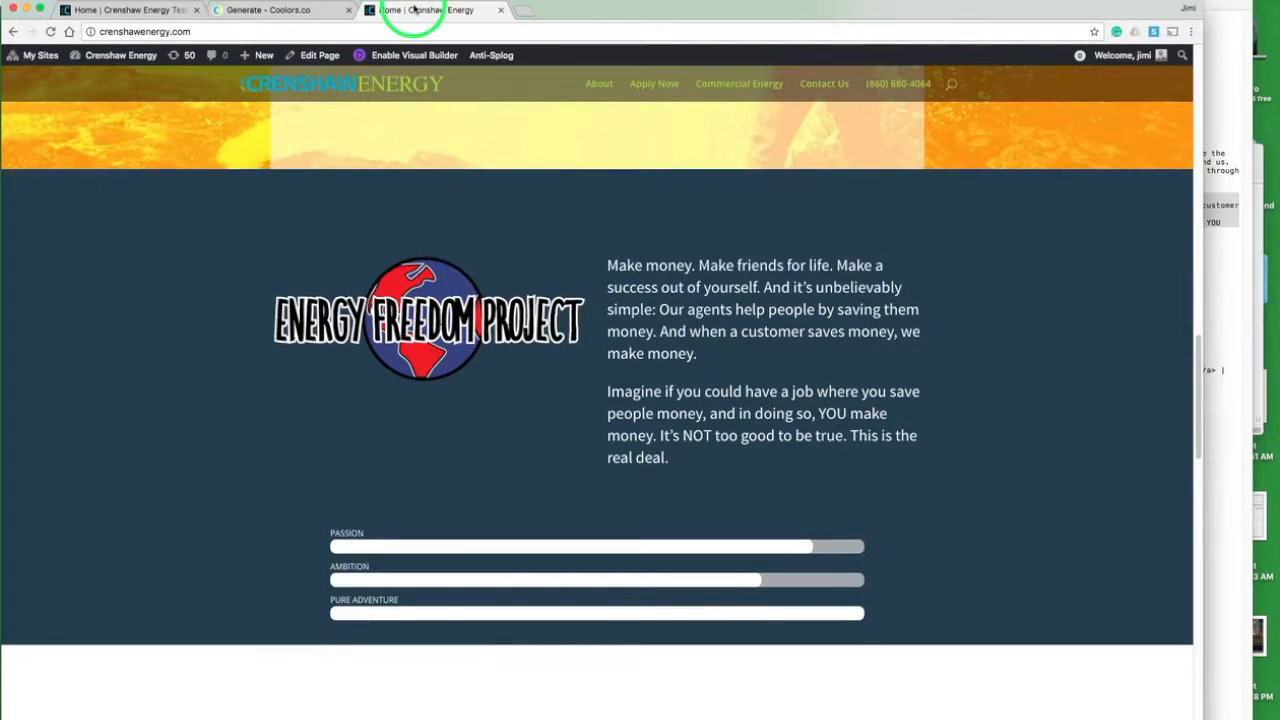
pyautogui.click(143, 11)
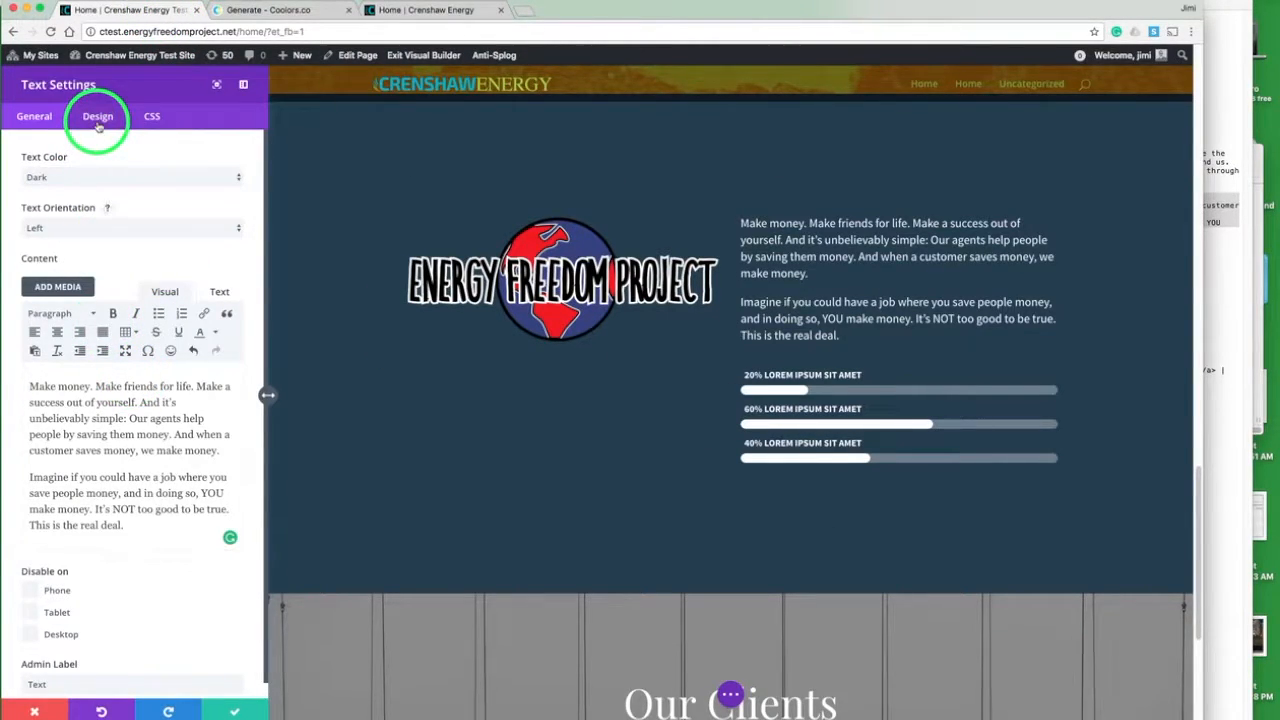
pyautogui.click(87, 180)
pyautogui.click(86, 187)
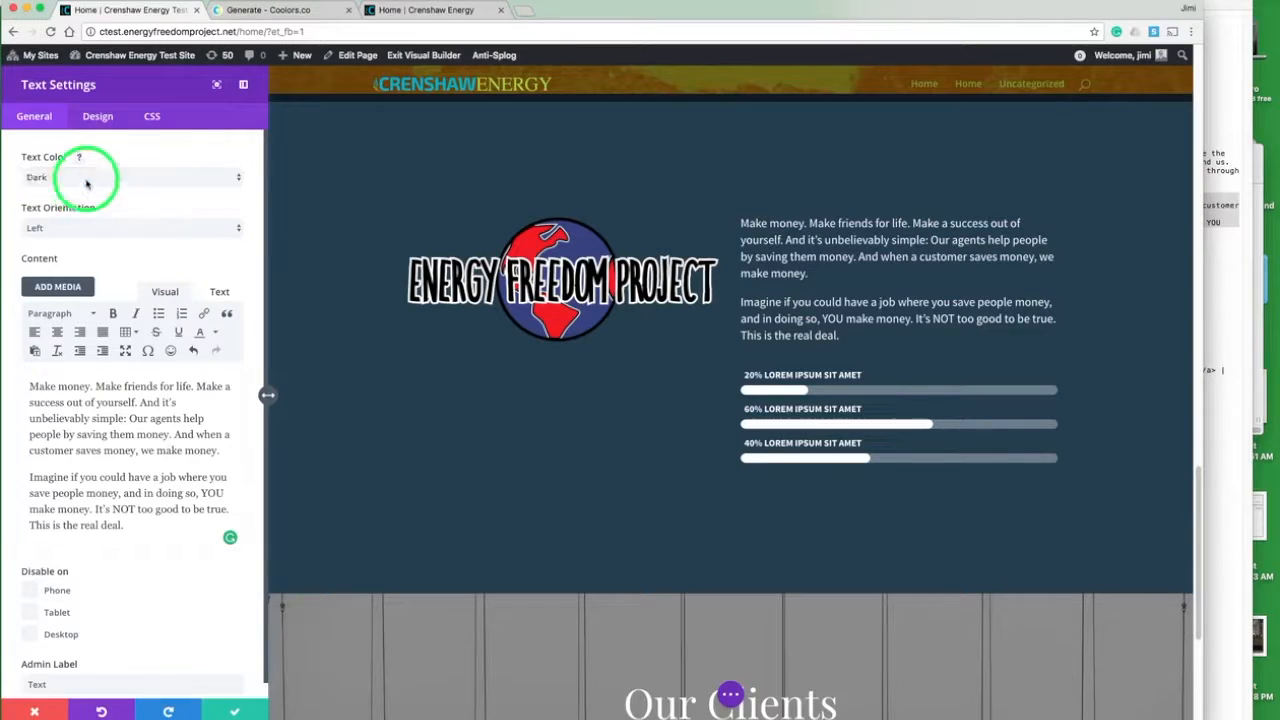
pyautogui.click(99, 120)
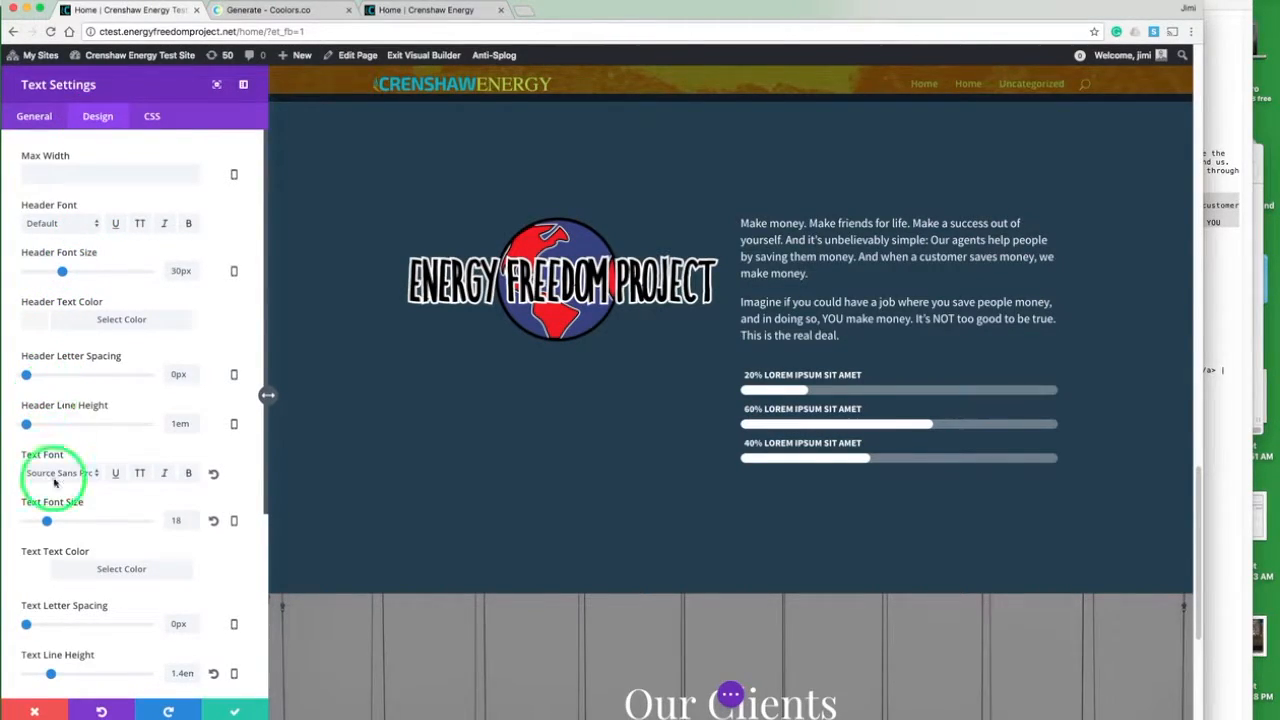
pyautogui.moveTo(46, 521); pyautogui.dragTo(51, 523)
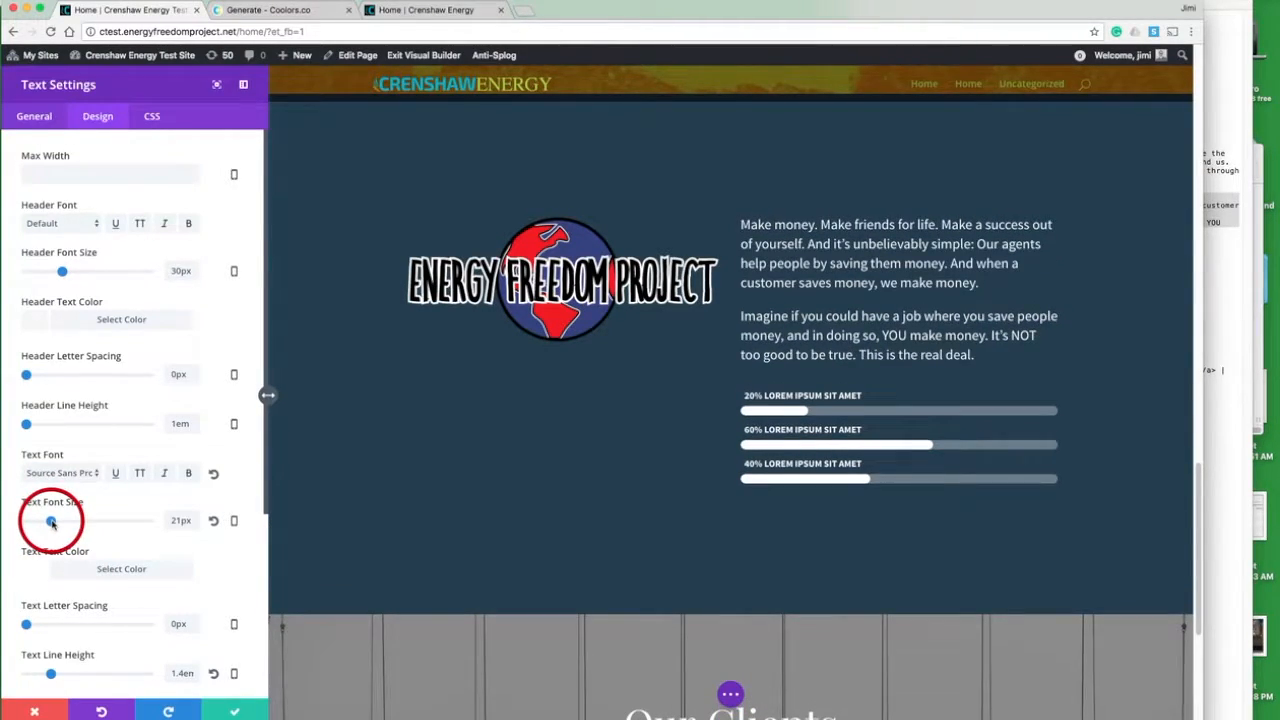
pyautogui.click(232, 710)
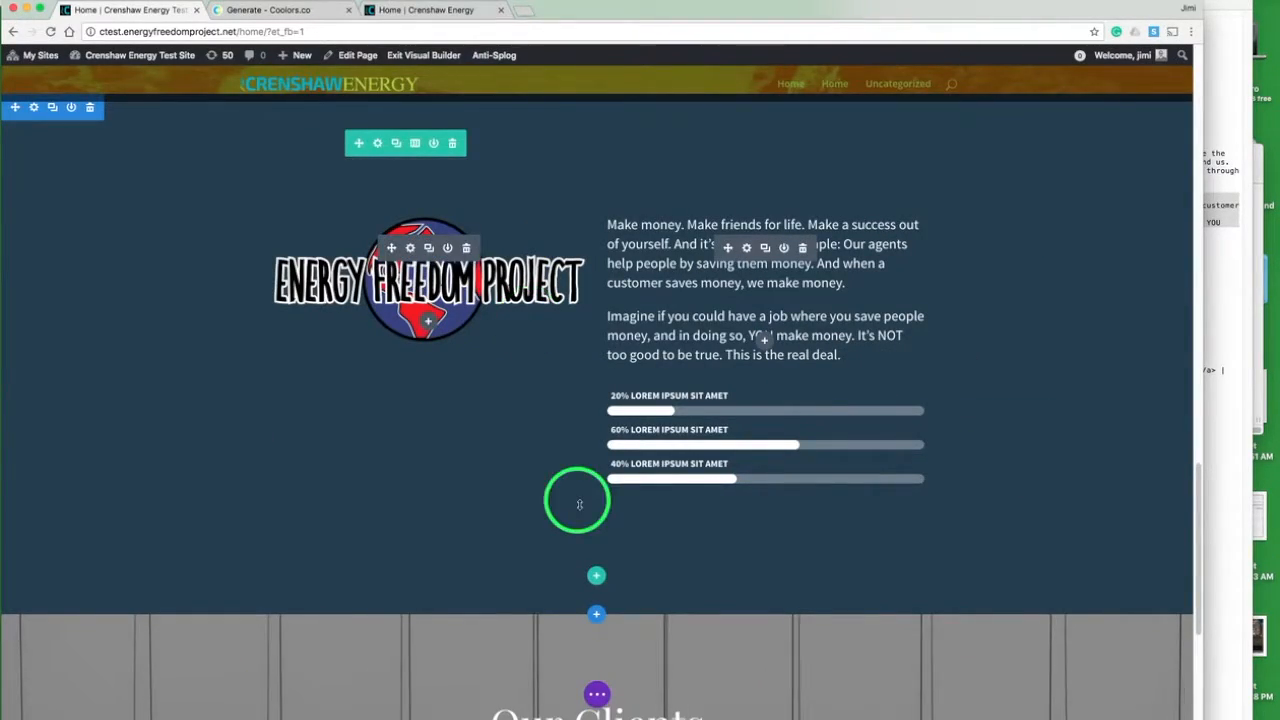
# - Add a single-column row below the logo and text, and move the bar counters module into it
pyautogui.click(596, 578)
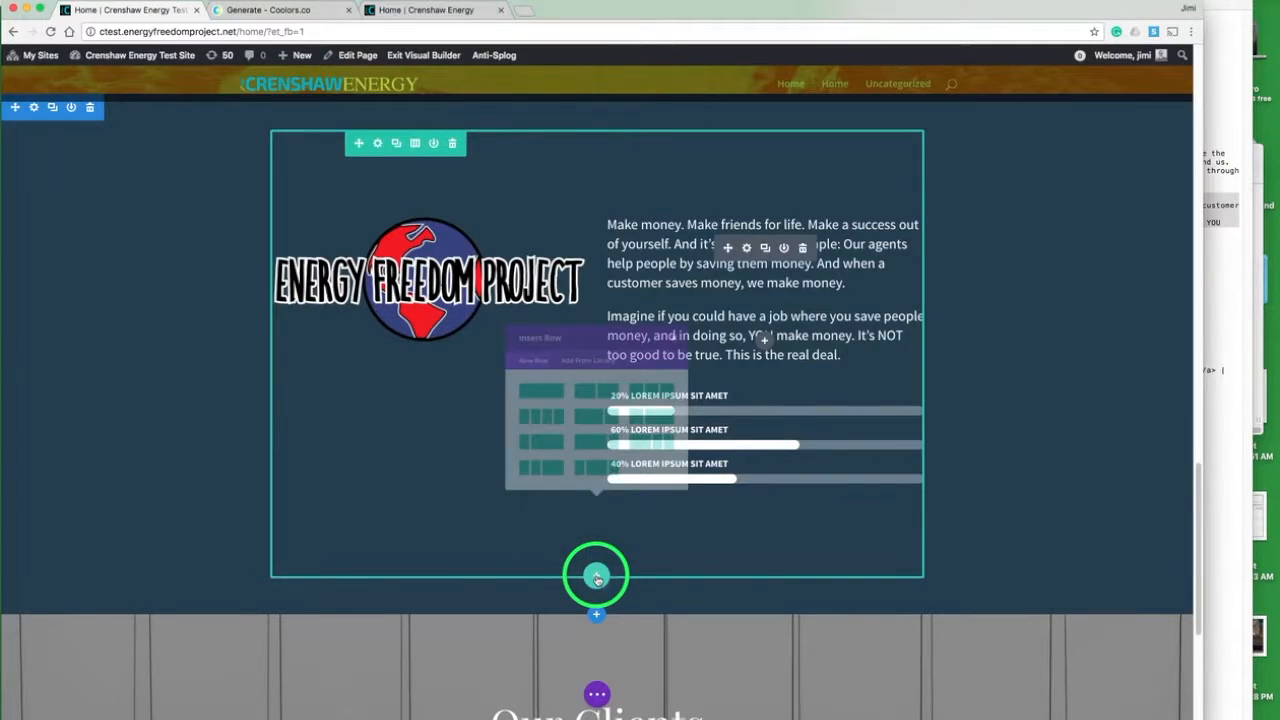
pyautogui.click(516, 423)
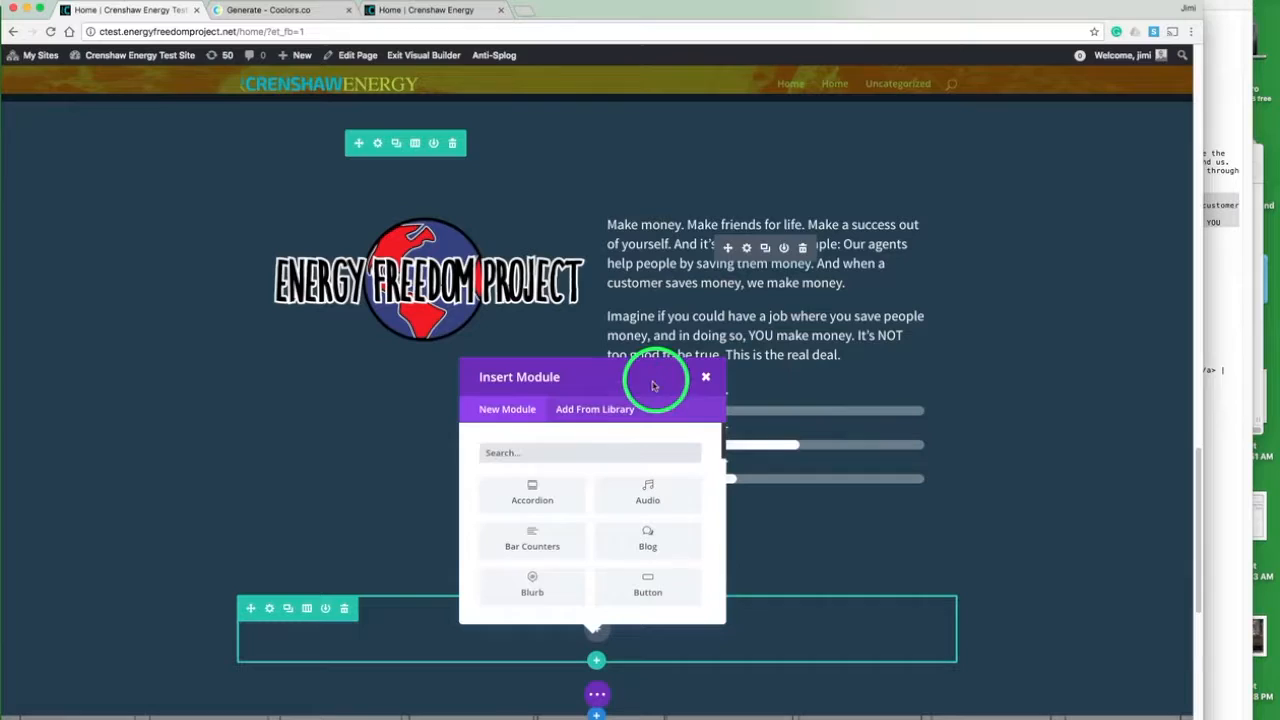
pyautogui.click(704, 377)
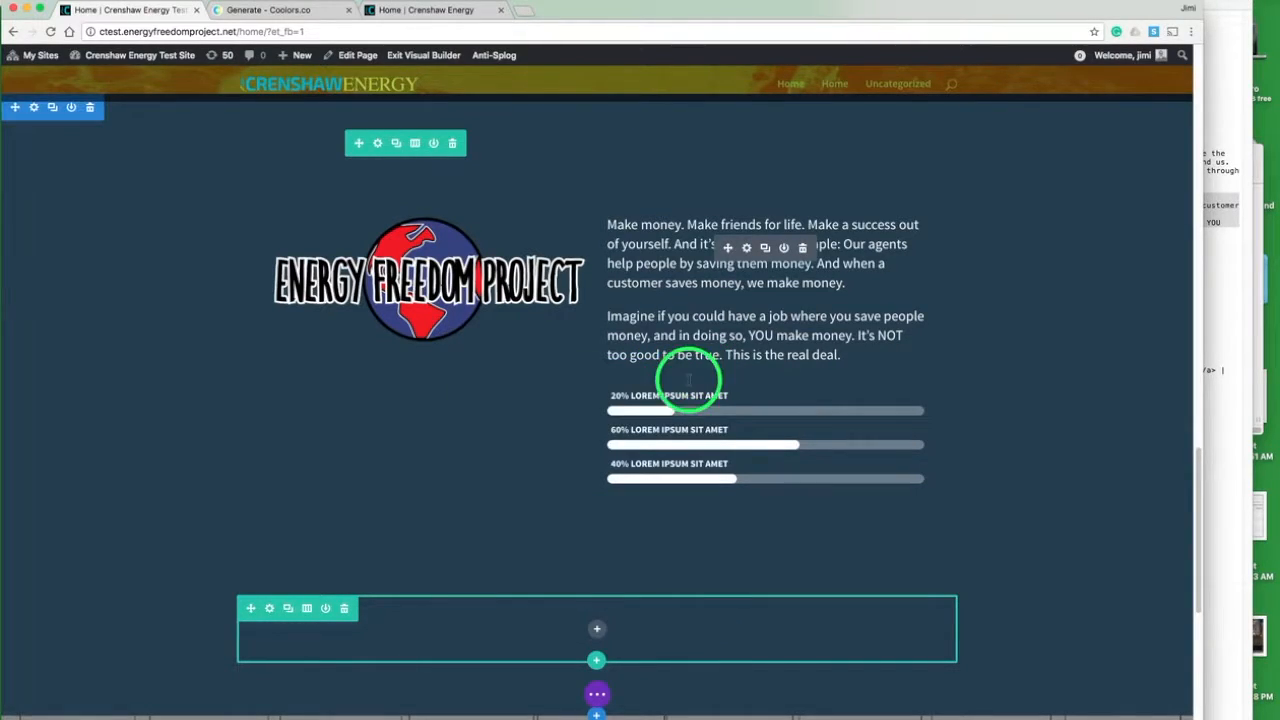
pyautogui.moveTo(651, 407)
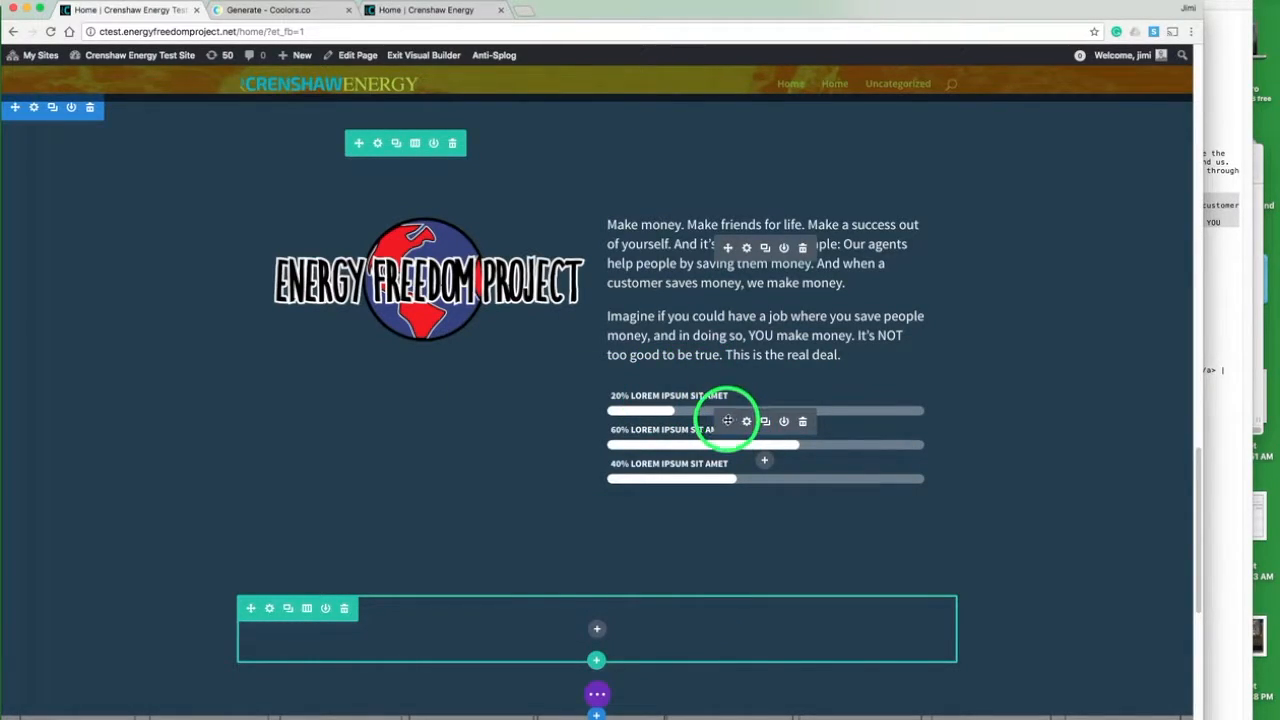
pyautogui.click(592, 622)
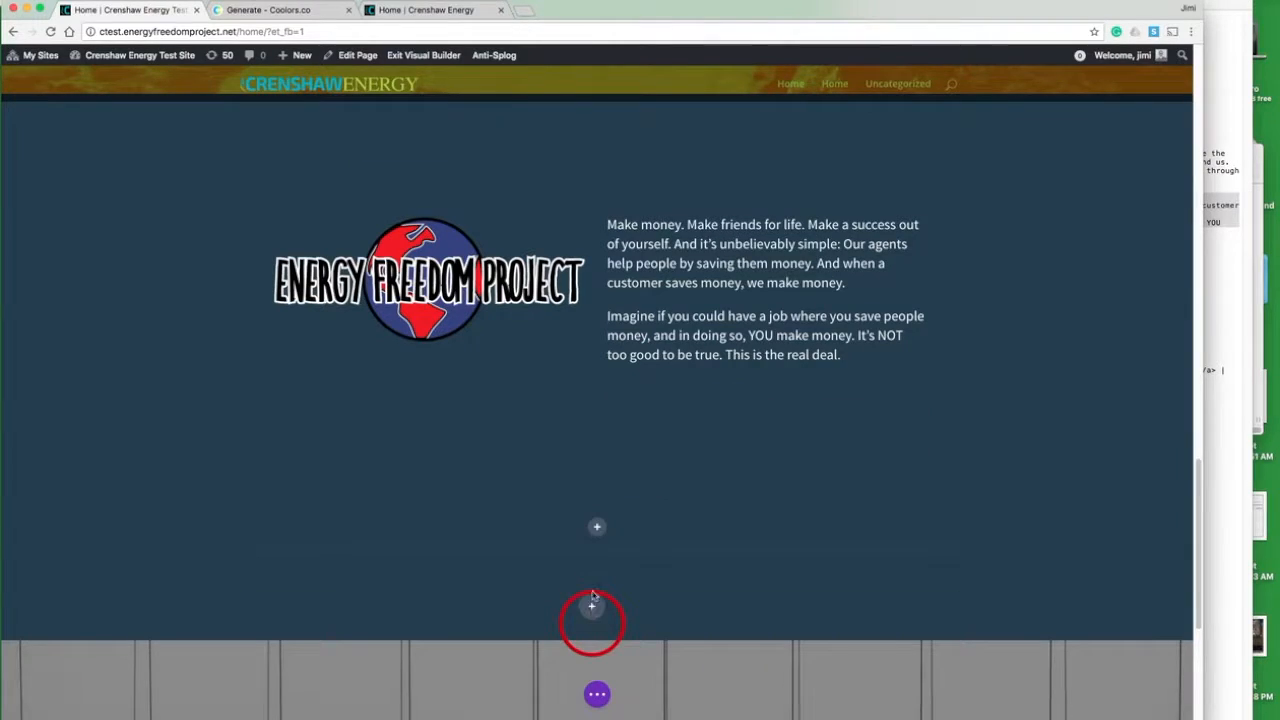
# - Place the bar counters in the new row, clear the bottom padding of the logo and text row, and save that row
pyautogui.moveTo(597, 536); pyautogui.dragTo(594, 534)
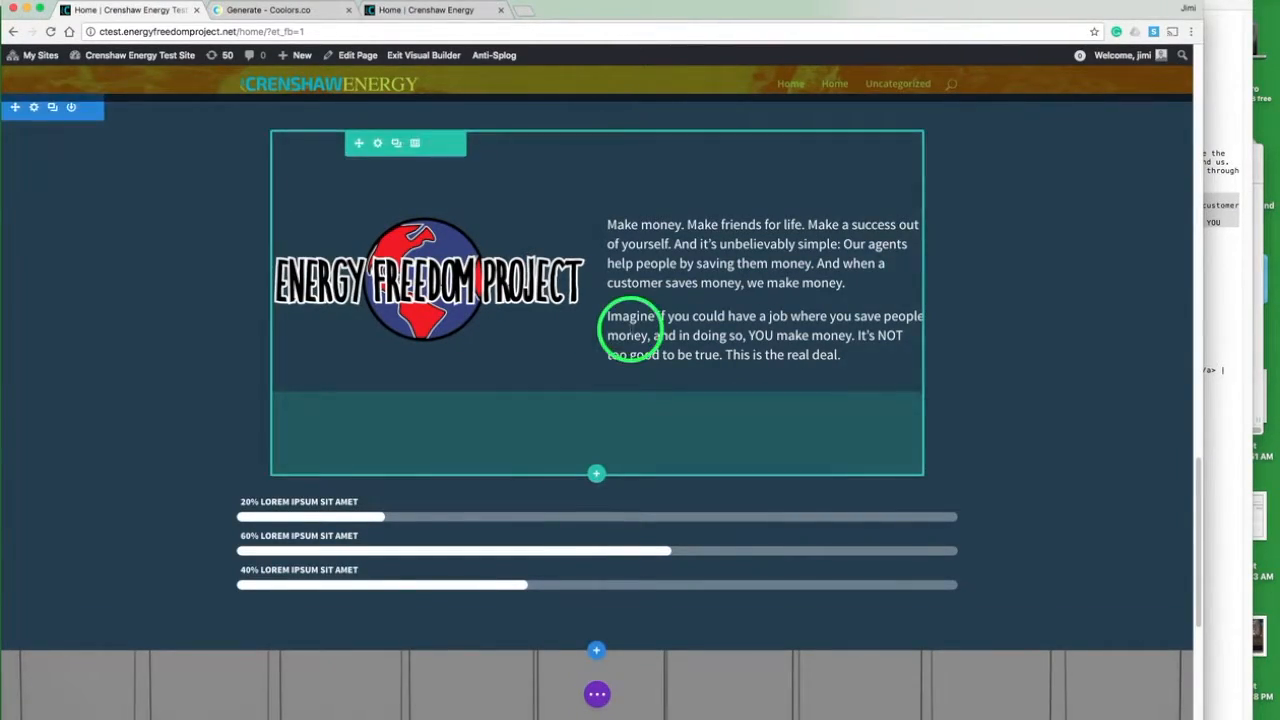
pyautogui.moveTo(636, 347)
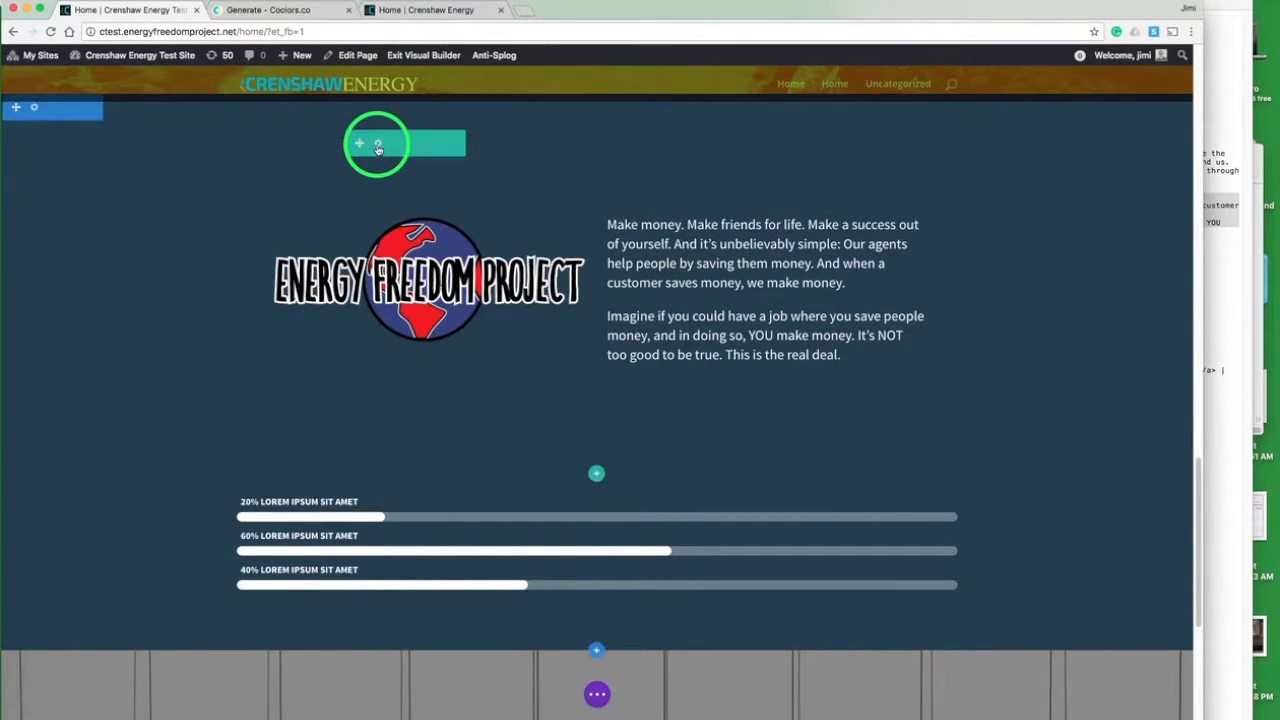
pyautogui.click(378, 146)
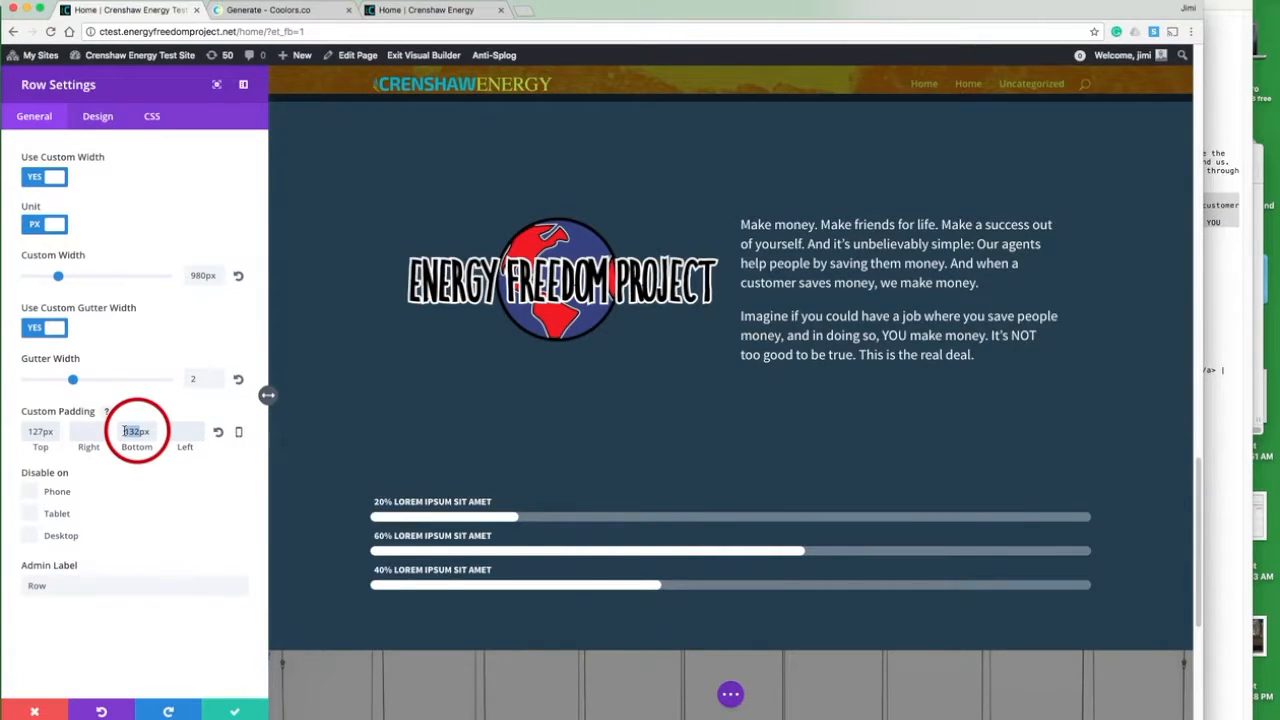
pyautogui.write('40')
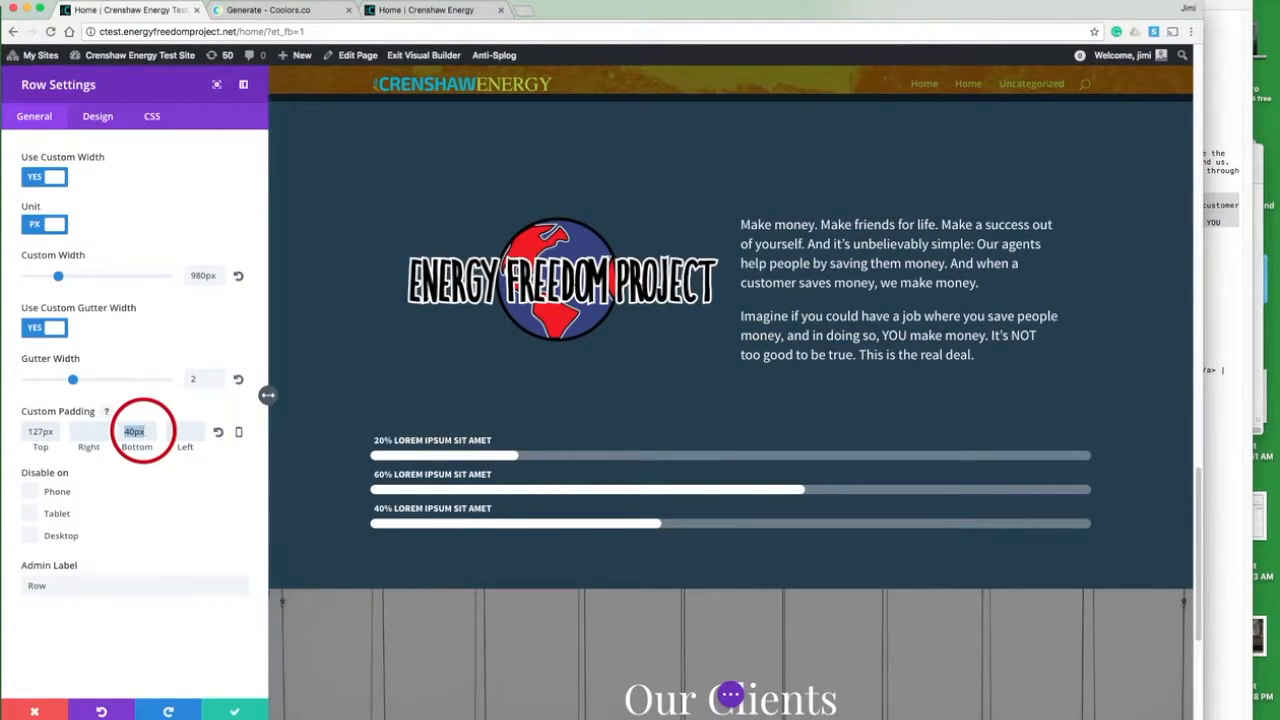
pyautogui.press('BackSpace')
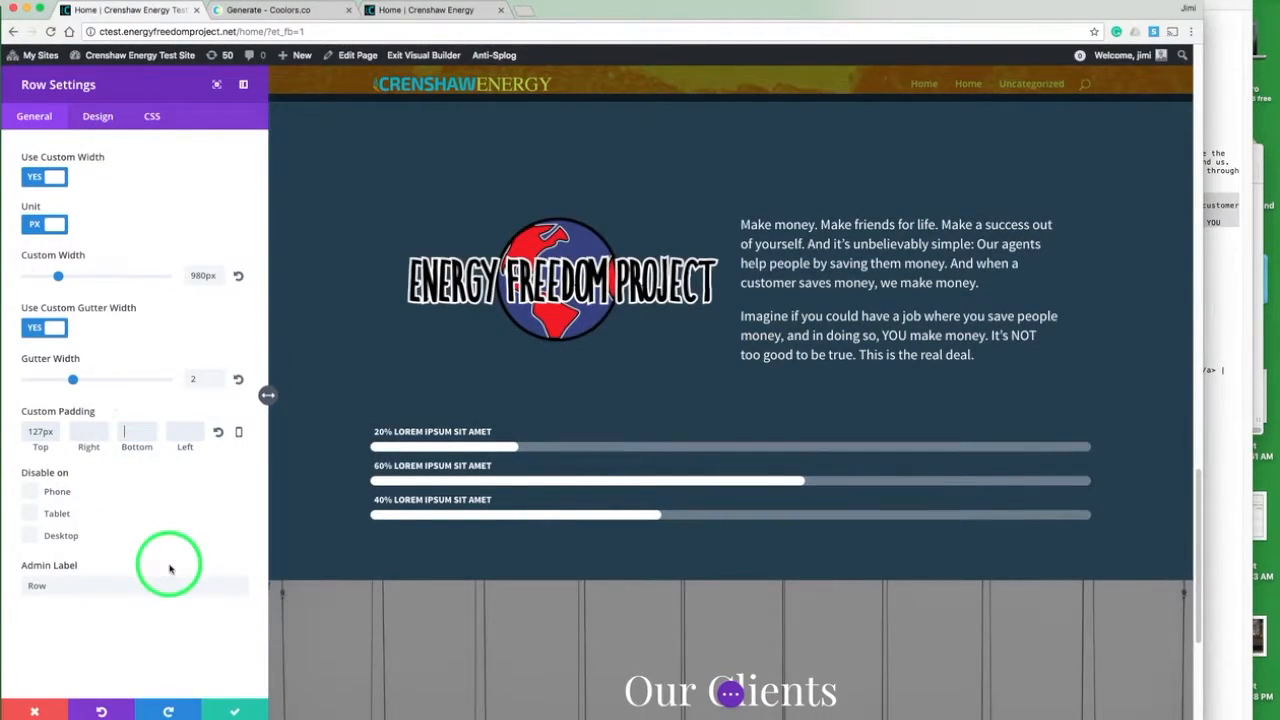
pyautogui.click(235, 711)
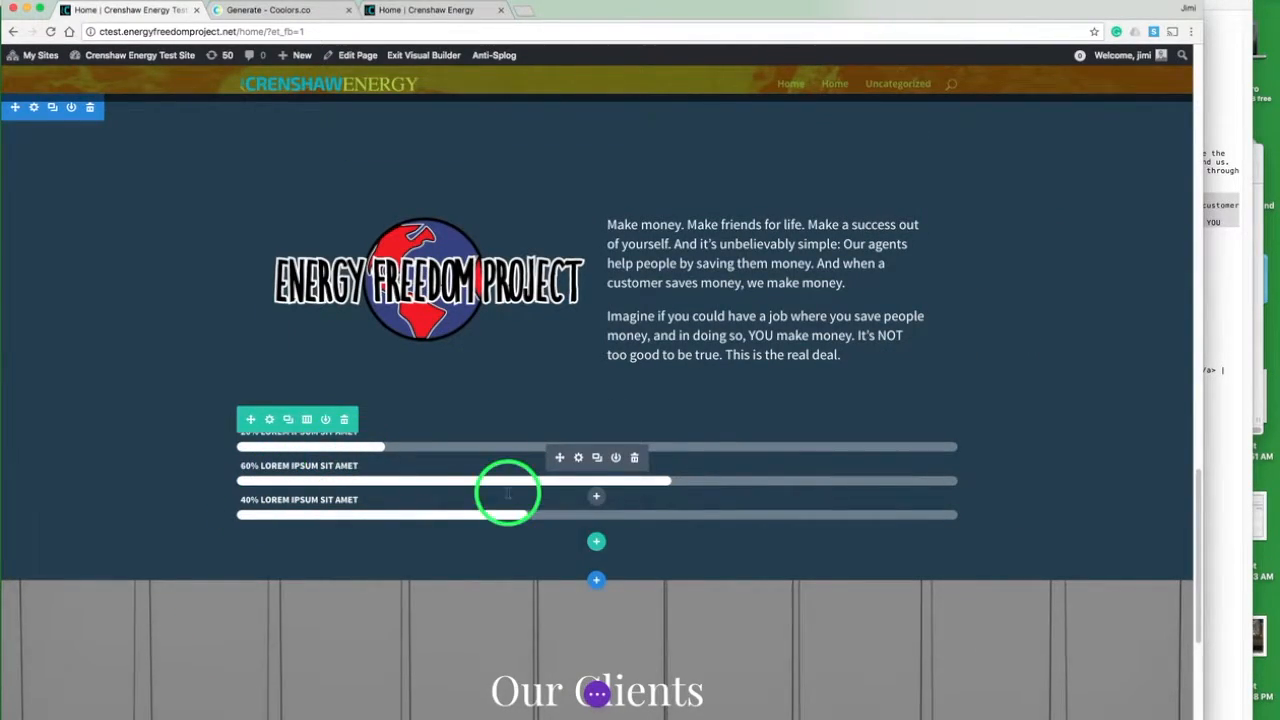
# - Check the counters on the live page, and set the first bar counter's title to PASSION and its percent to 80%
pyautogui.click(579, 459)
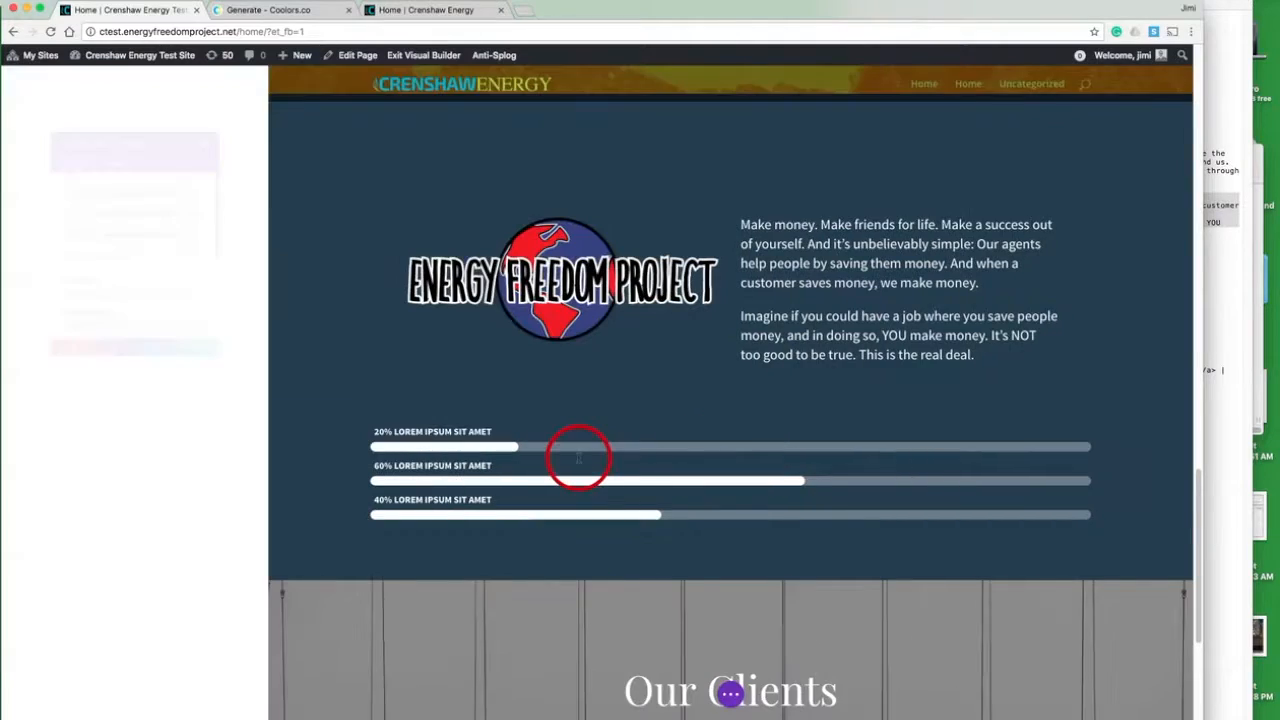
pyautogui.click(435, 18)
pyautogui.click(429, 406)
pyautogui.scroll(-3, 431, 406)
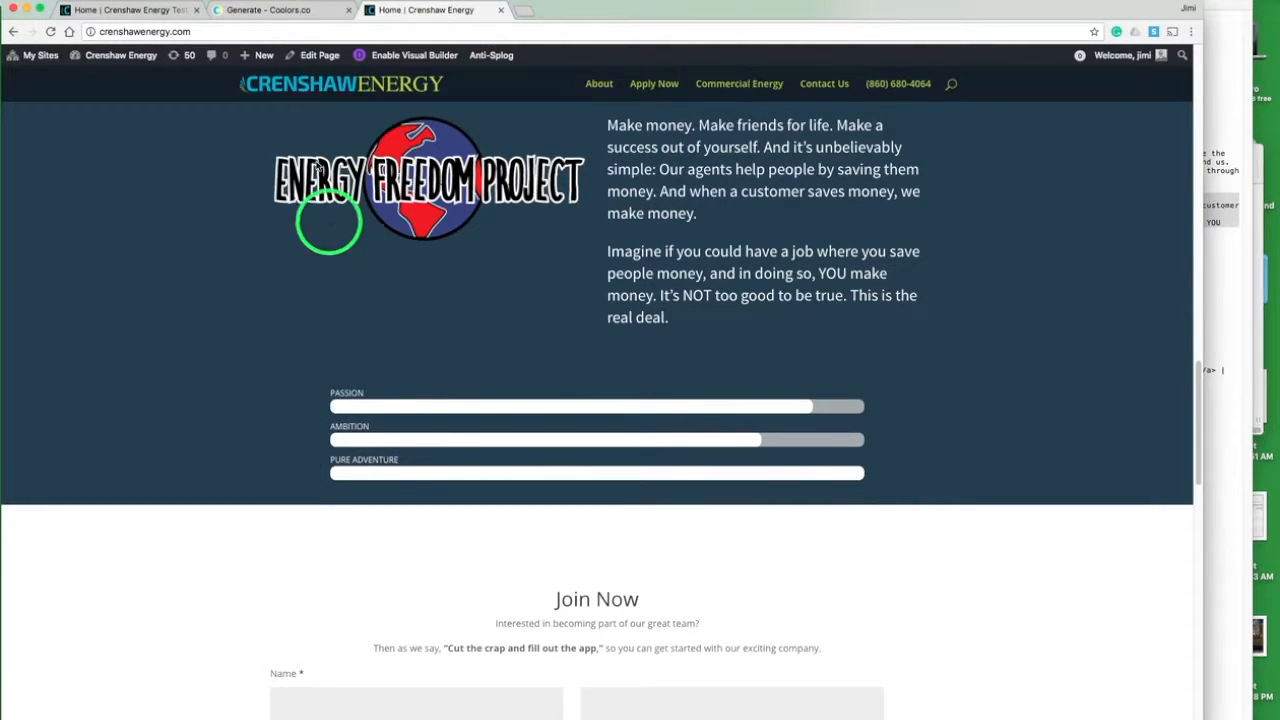
pyautogui.click(160, 12)
pyautogui.click(40, 164)
pyautogui.tripleClick(50, 177)
pyautogui.write('PASSION')
pyautogui.press('Tab')
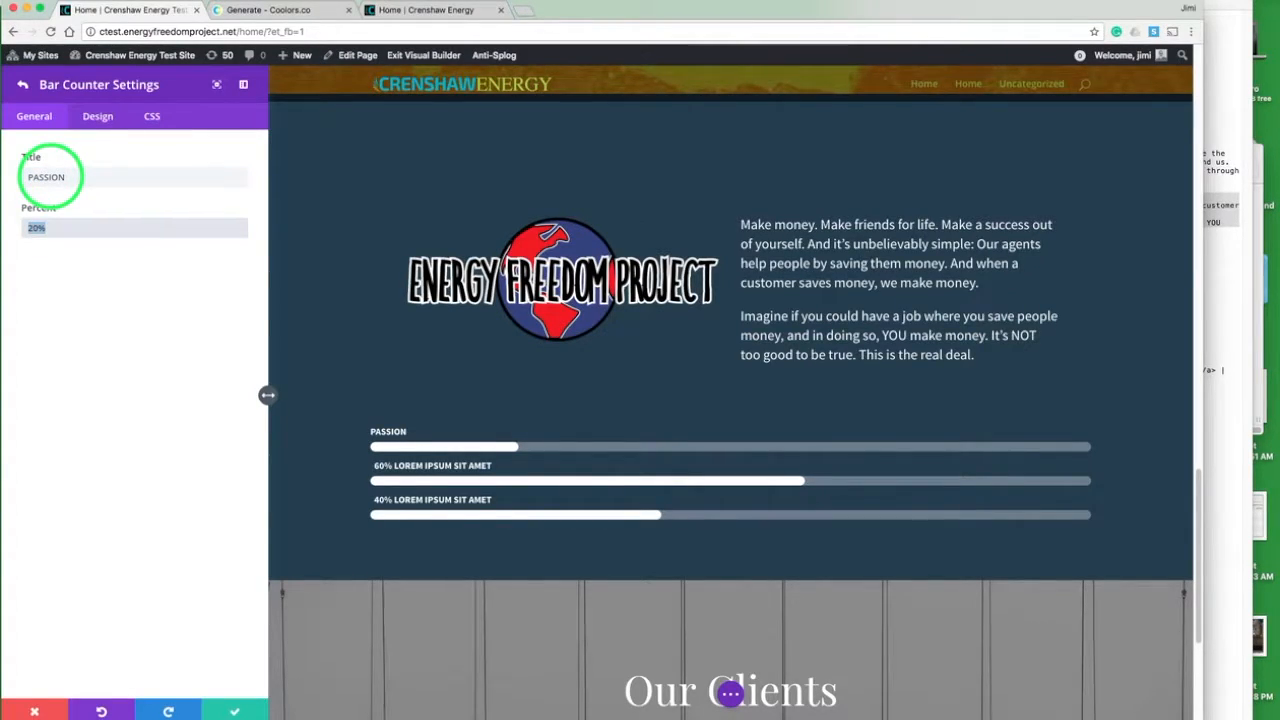
pyautogui.write('80%')
pyautogui.click(234, 711)
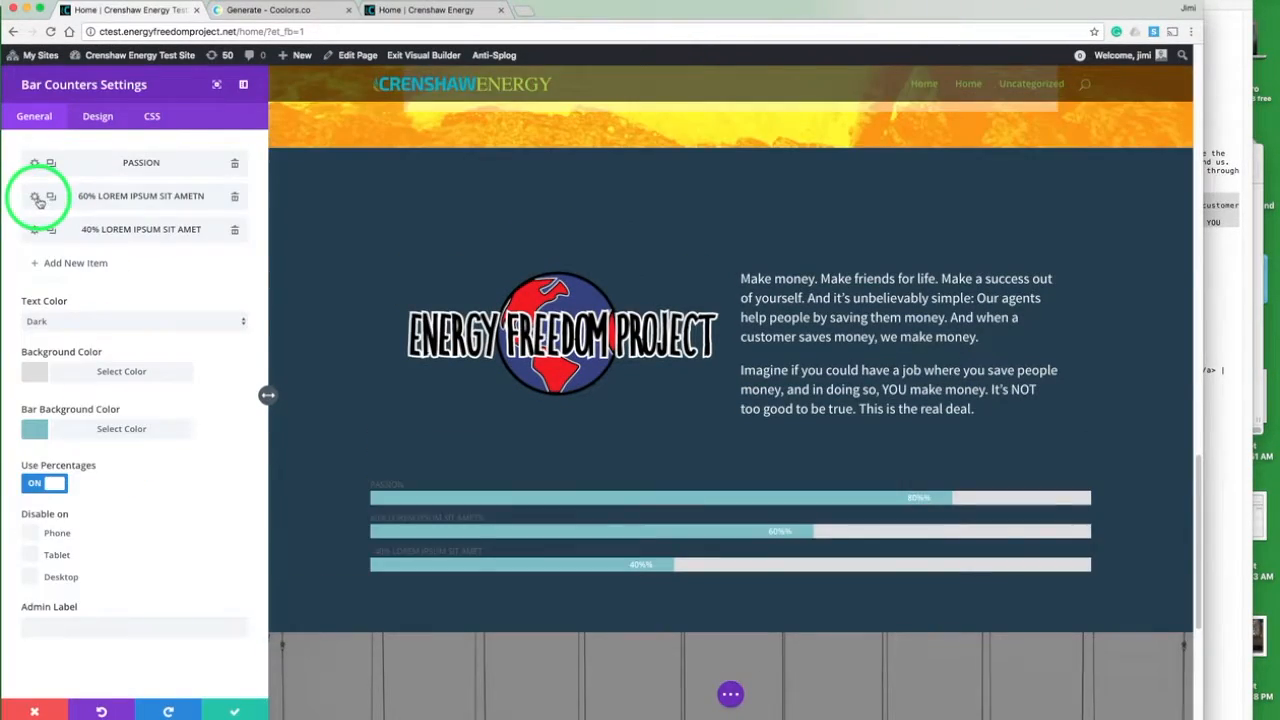
# - Set the second bar counter to AMBITION at 90%, and title the third PURE ADVENTURE with a completely filled bar
pyautogui.click(36, 199)
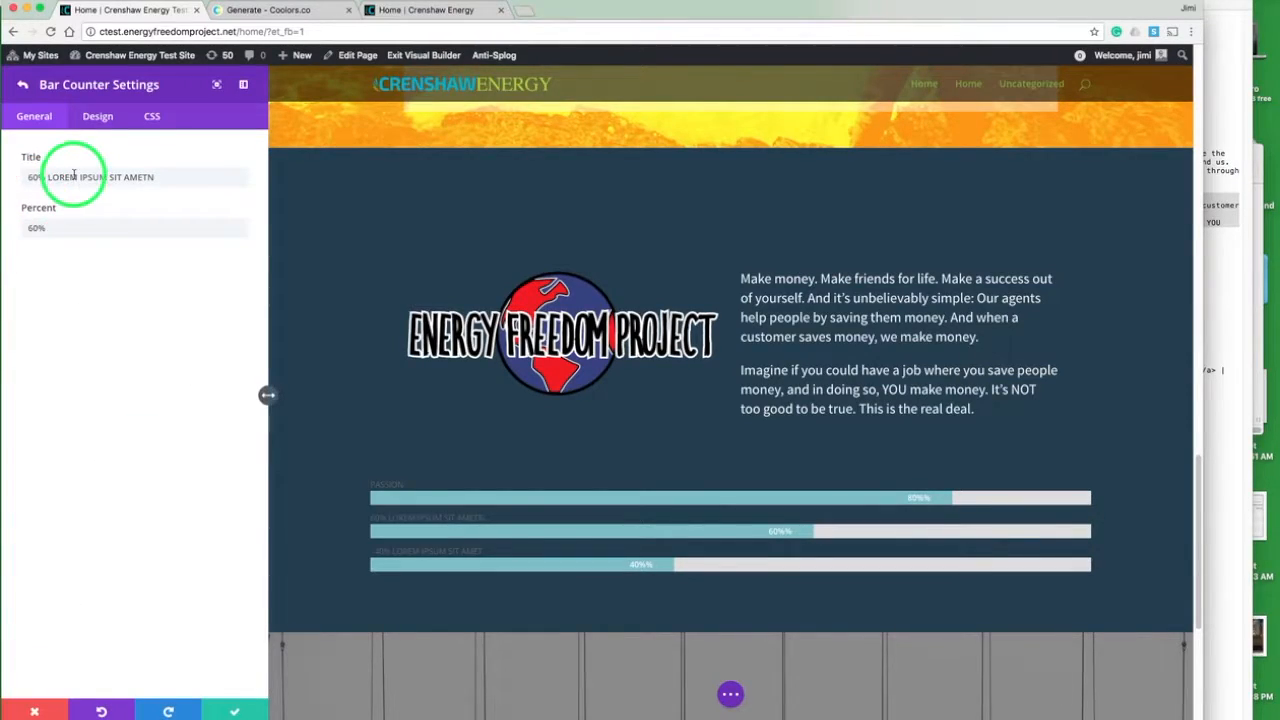
pyautogui.write('AMBITION')
pyautogui.press('Tab')
pyautogui.write('90')
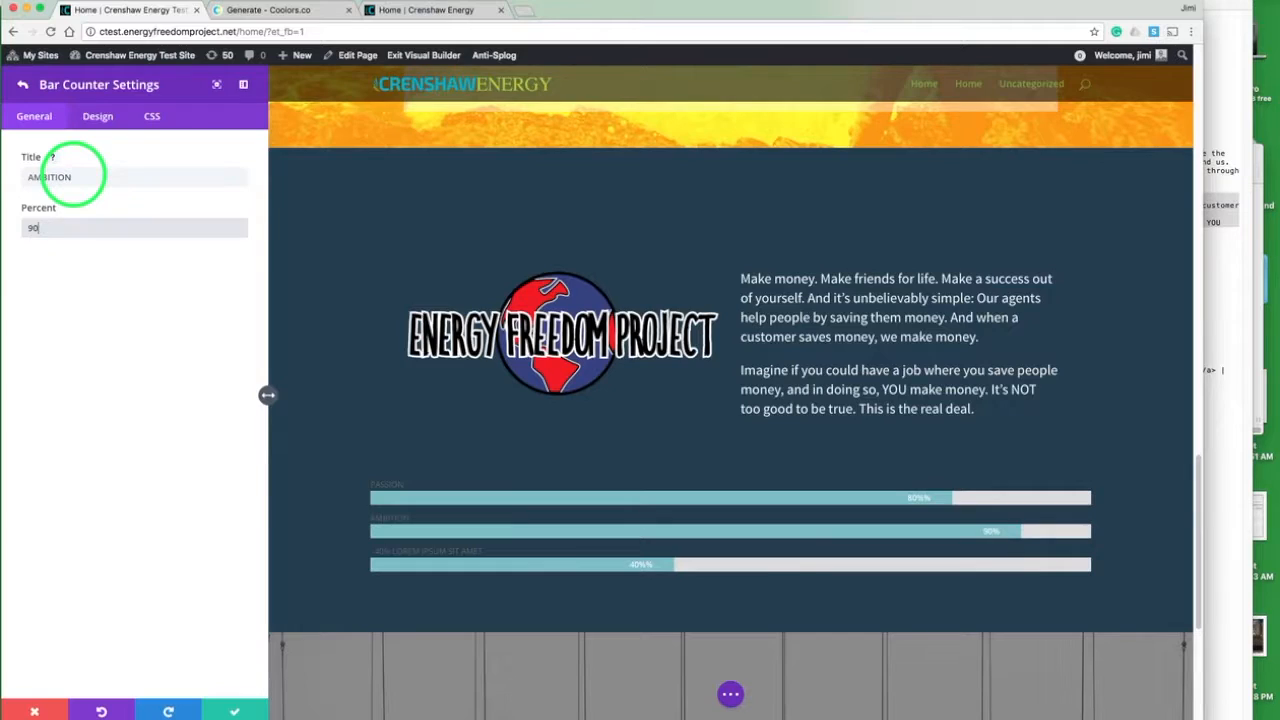
pyautogui.click(238, 711)
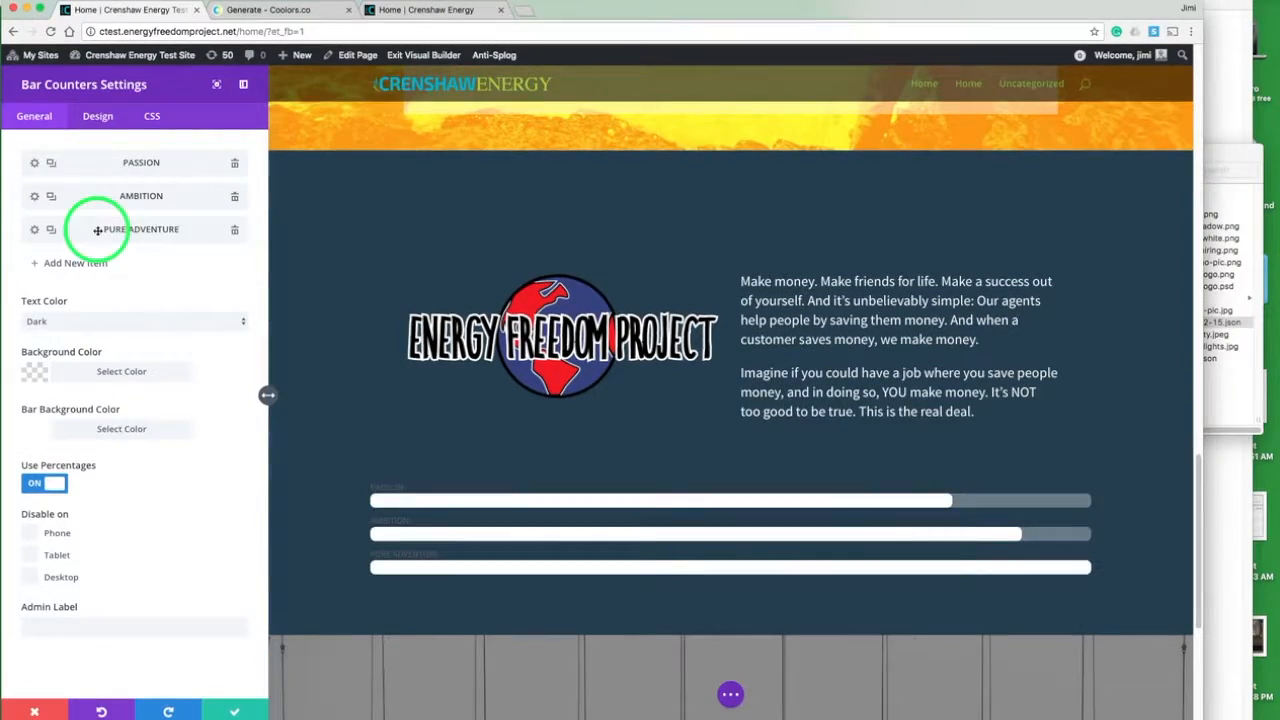
# - Set the bar counters' text color to Light and title font size to 16px, and save the module
pyautogui.click(50, 321)
pyautogui.click(56, 333)
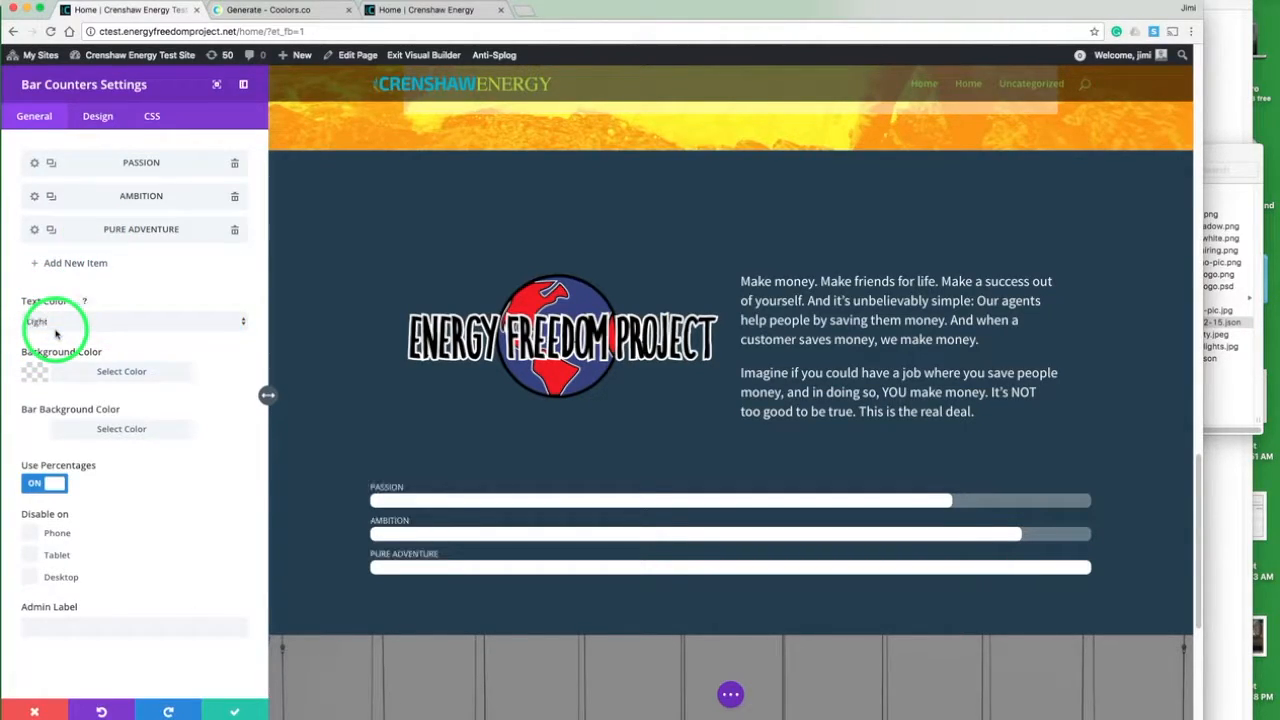
pyautogui.click(95, 118)
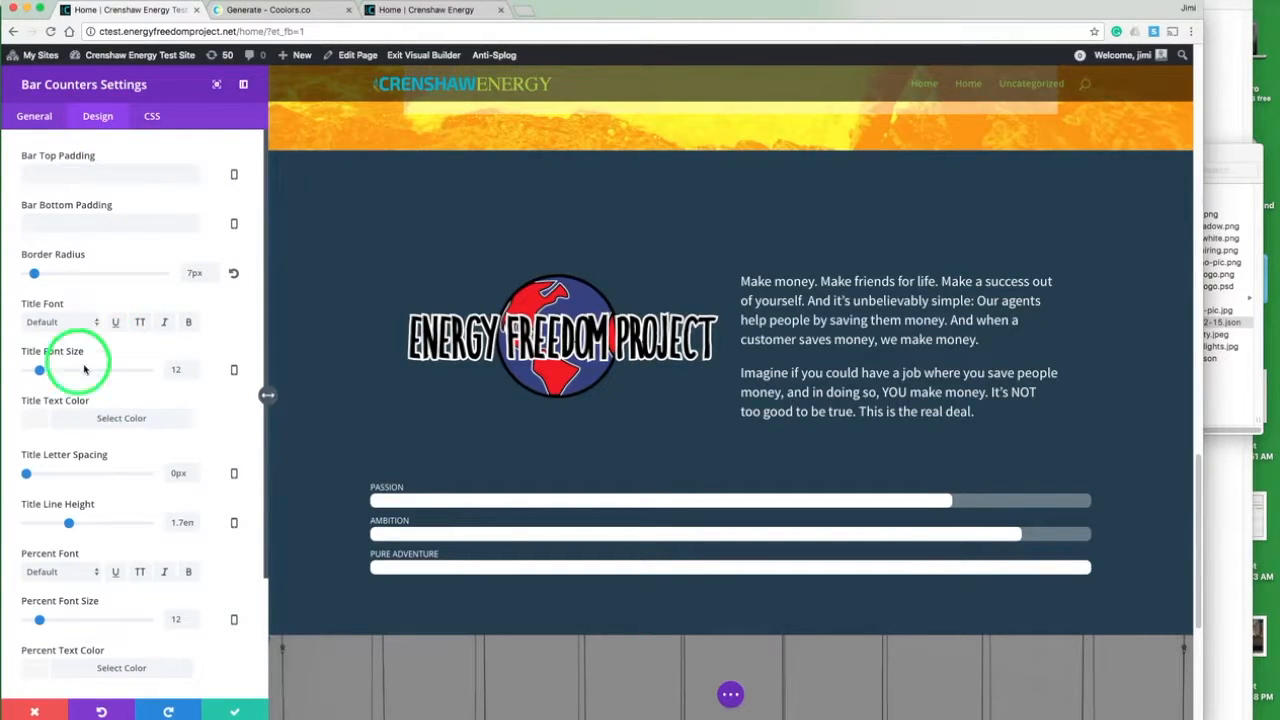
pyautogui.moveTo(42, 372); pyautogui.dragTo(45, 372)
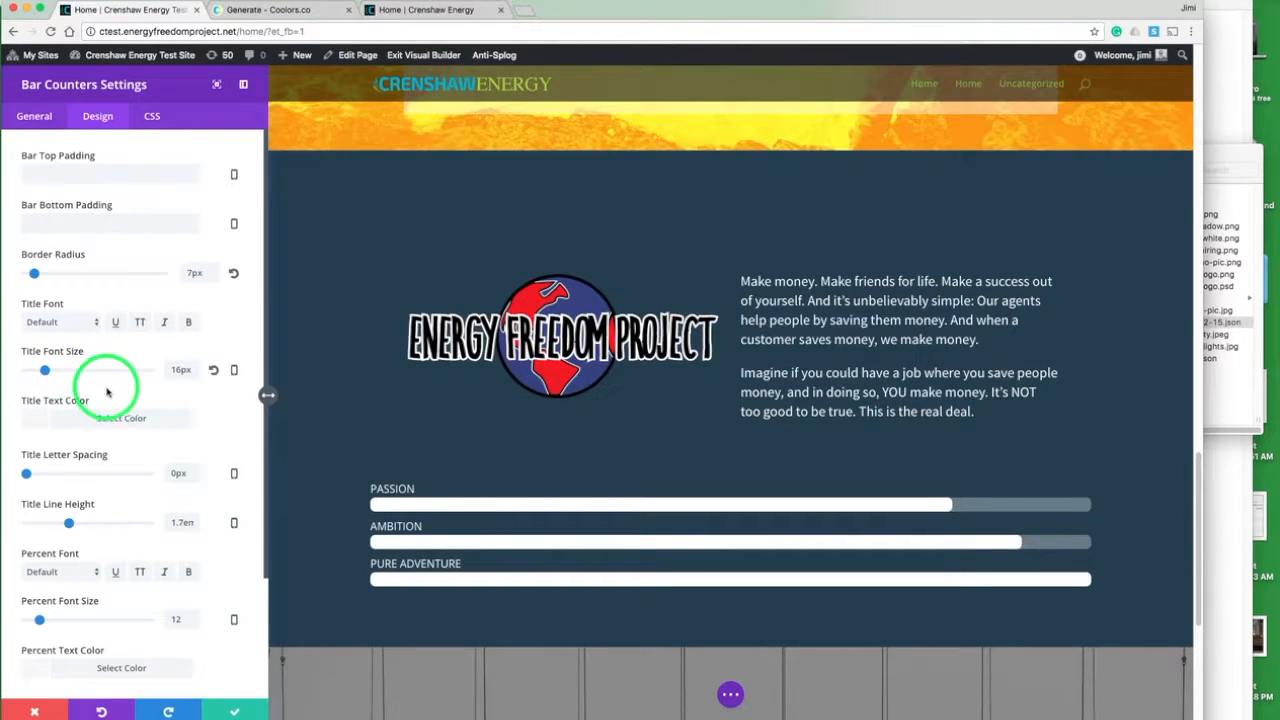
pyautogui.click(229, 712)
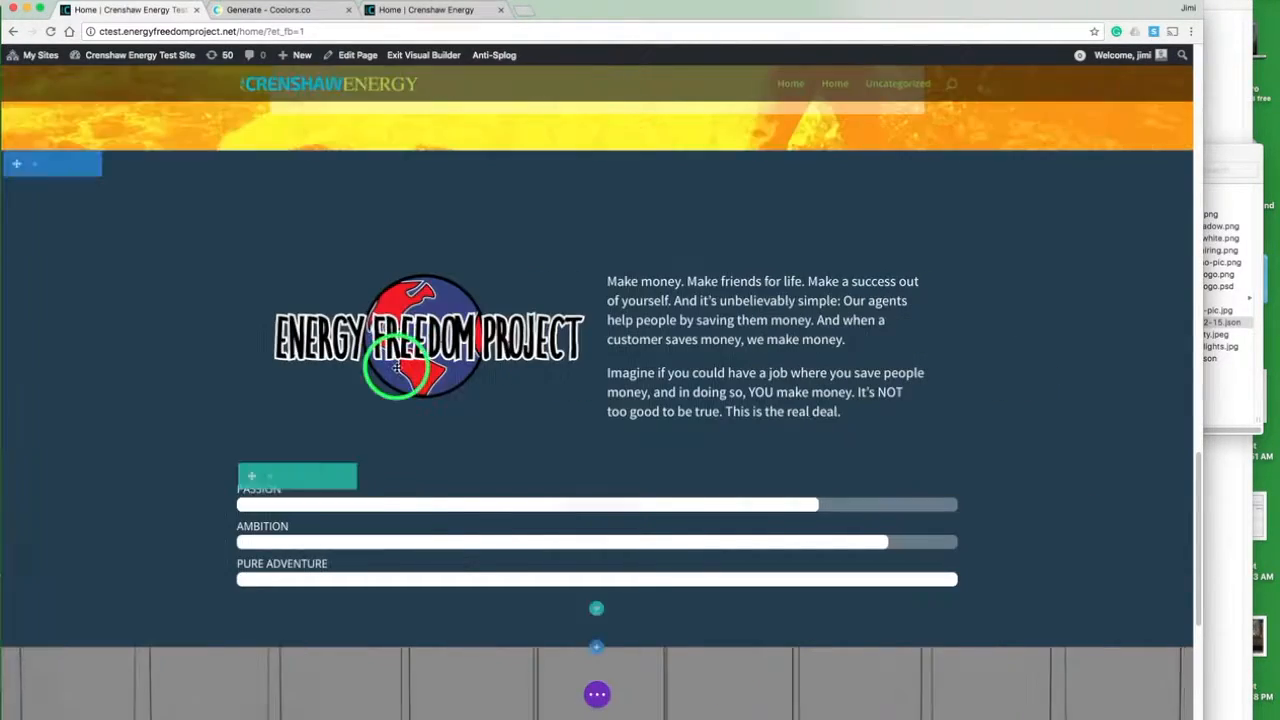
# - Compare the rebuilt bar counters with the live page, and examine the Join Now form section that follows them there
pyautogui.click(416, 12)
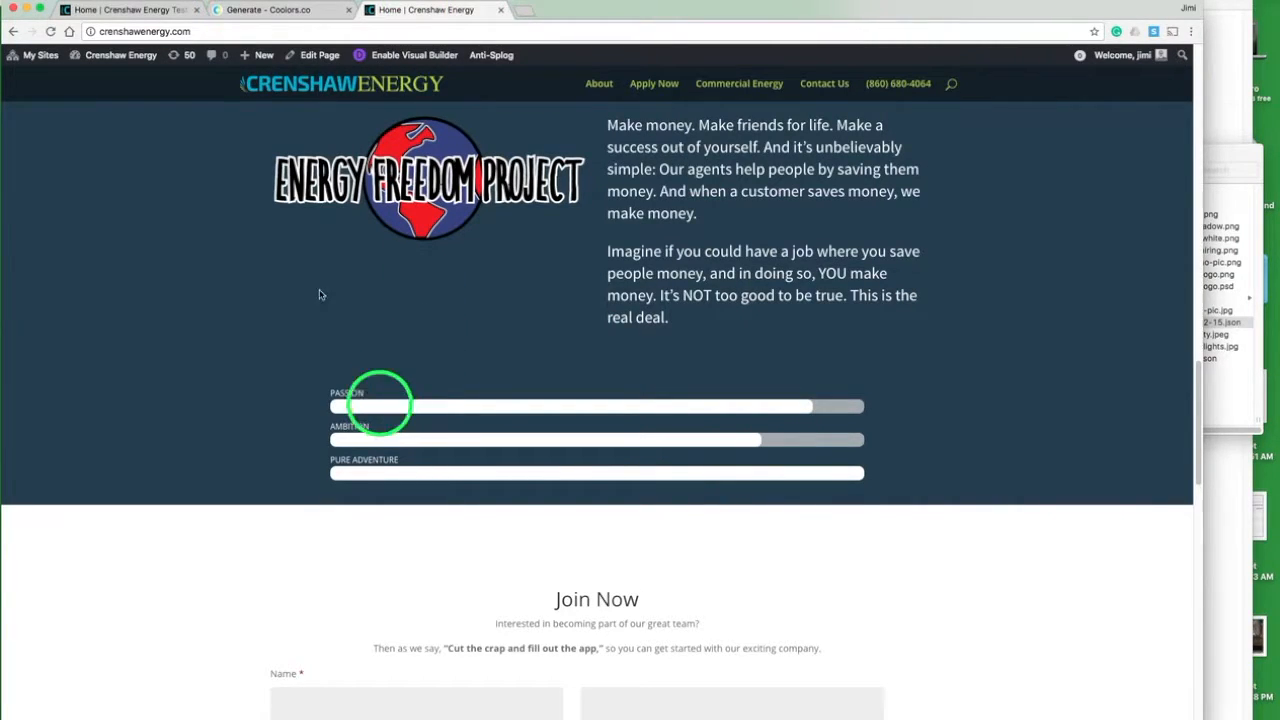
pyautogui.click(158, 10)
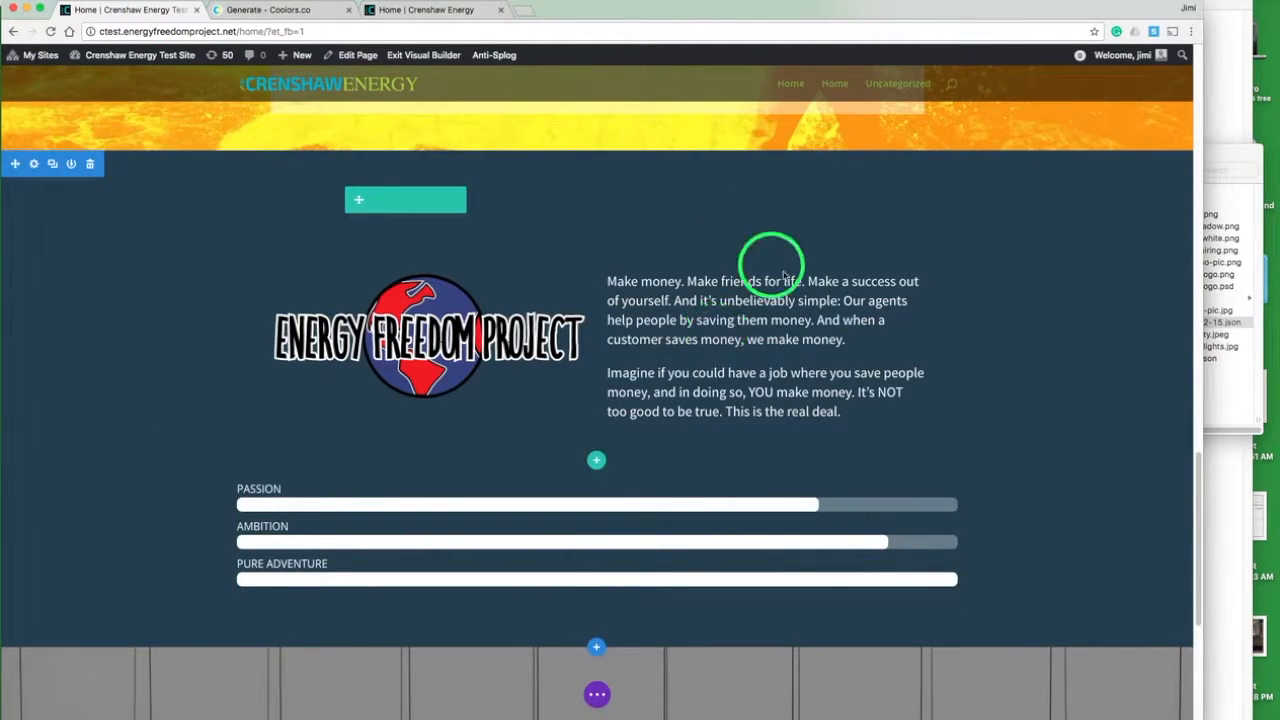
pyautogui.scroll(4, 786, 278)
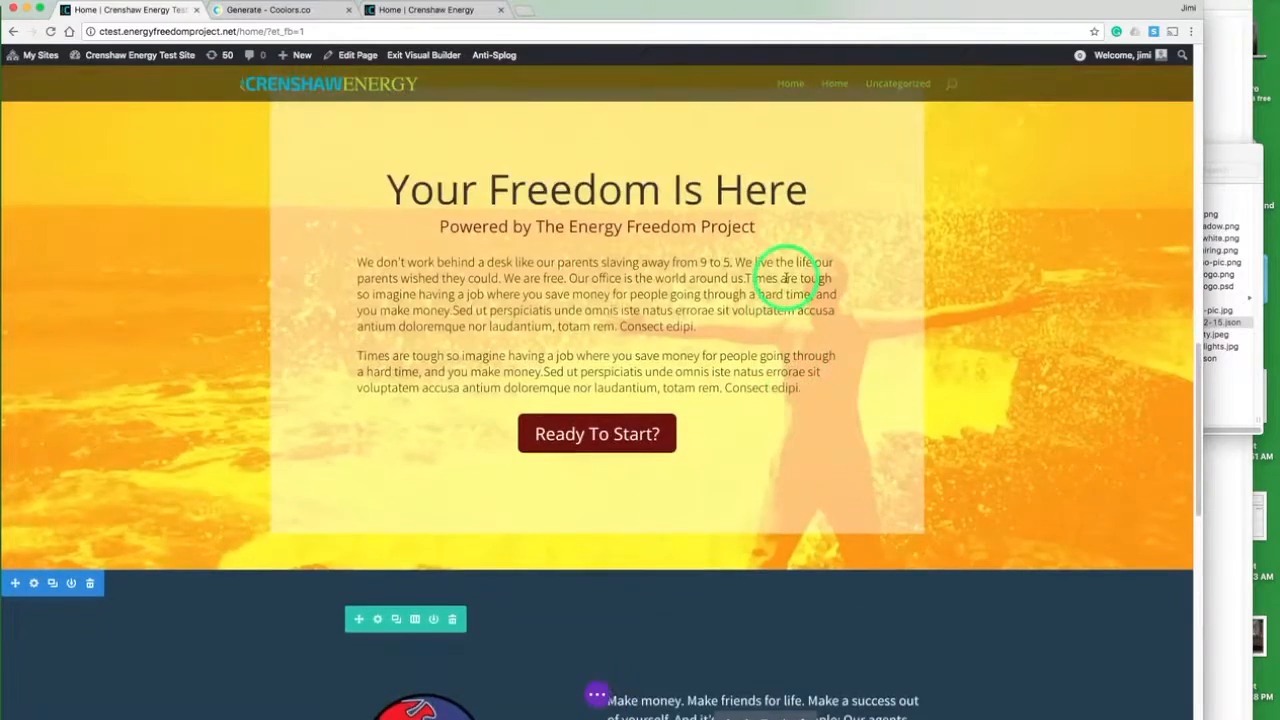
pyautogui.scroll(-8, 786, 278)
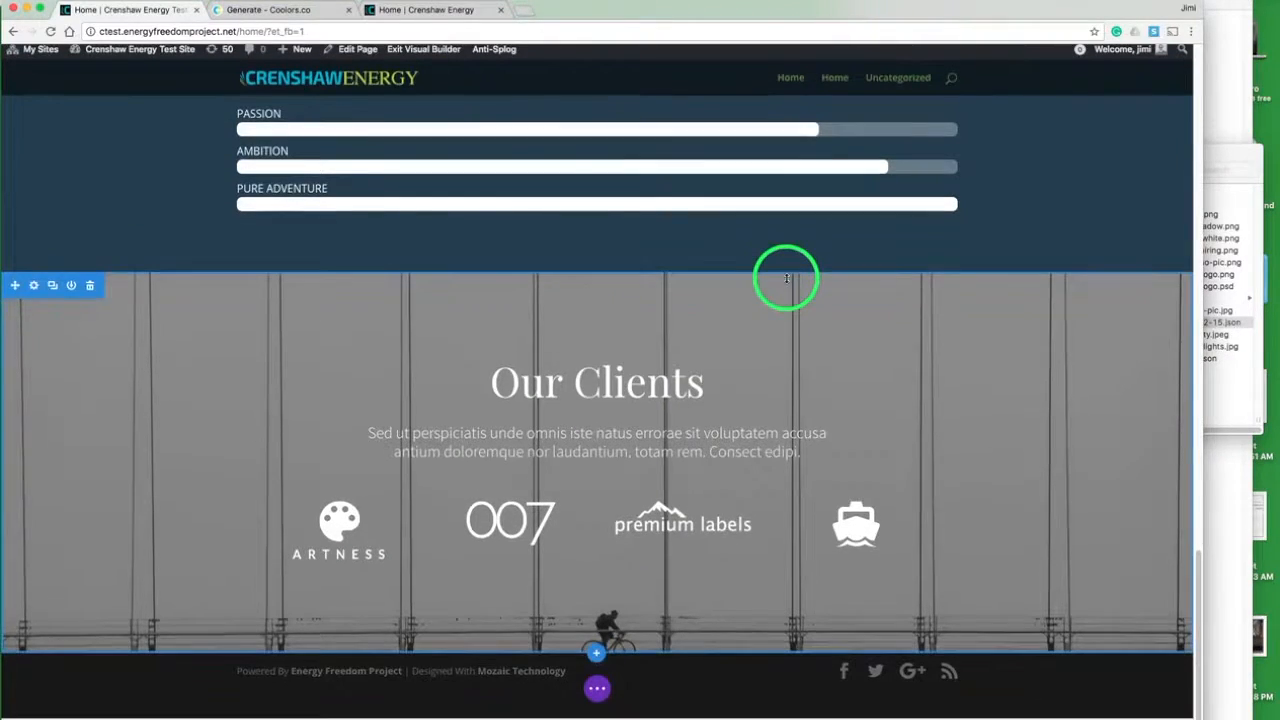
pyautogui.click(430, 10)
pyautogui.scroll(-5, 567, 408)
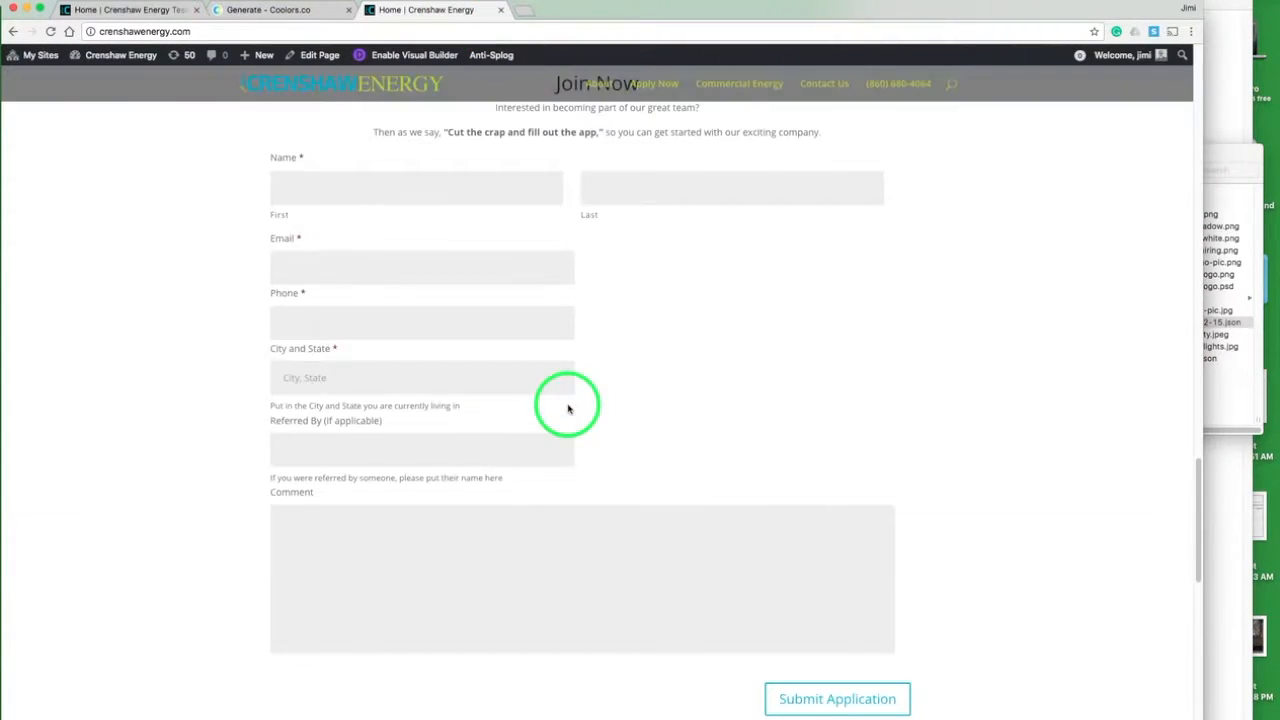
pyautogui.scroll(3, 566, 408)
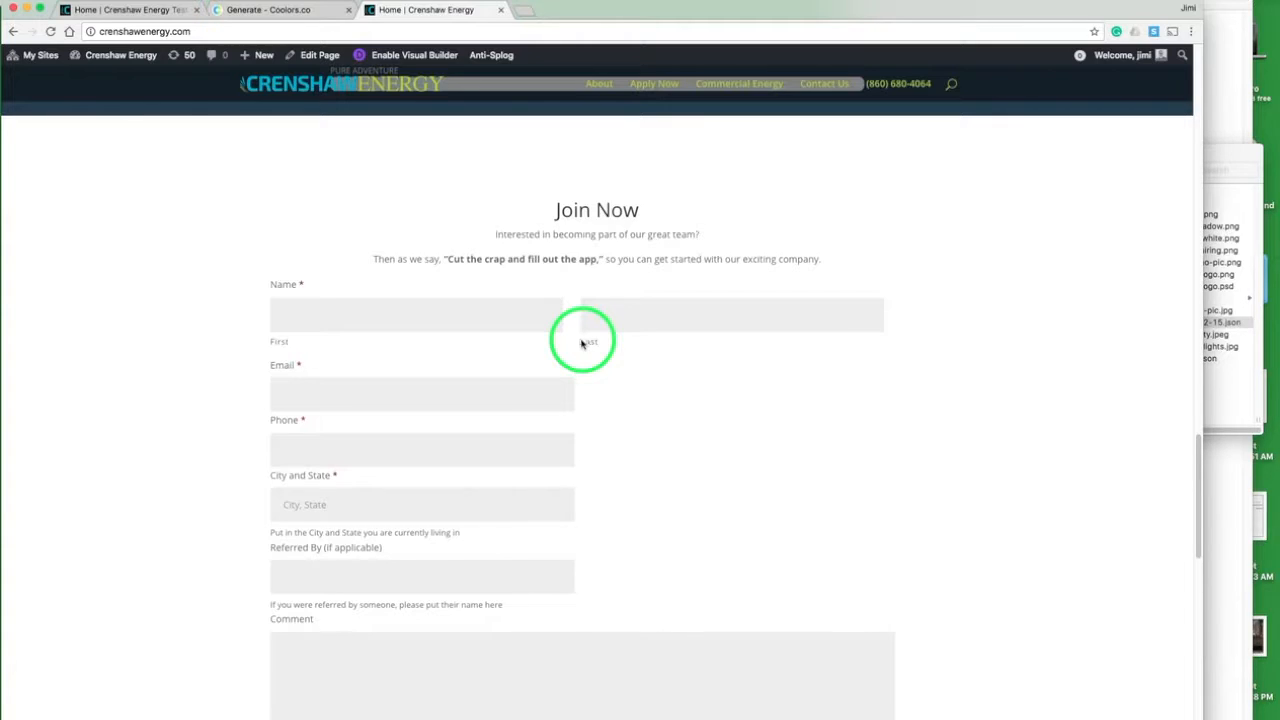
# - Return to the test page, open its page-level builder controls, and go through the dashboard to the Gravity Forms form import
pyautogui.click(143, 12)
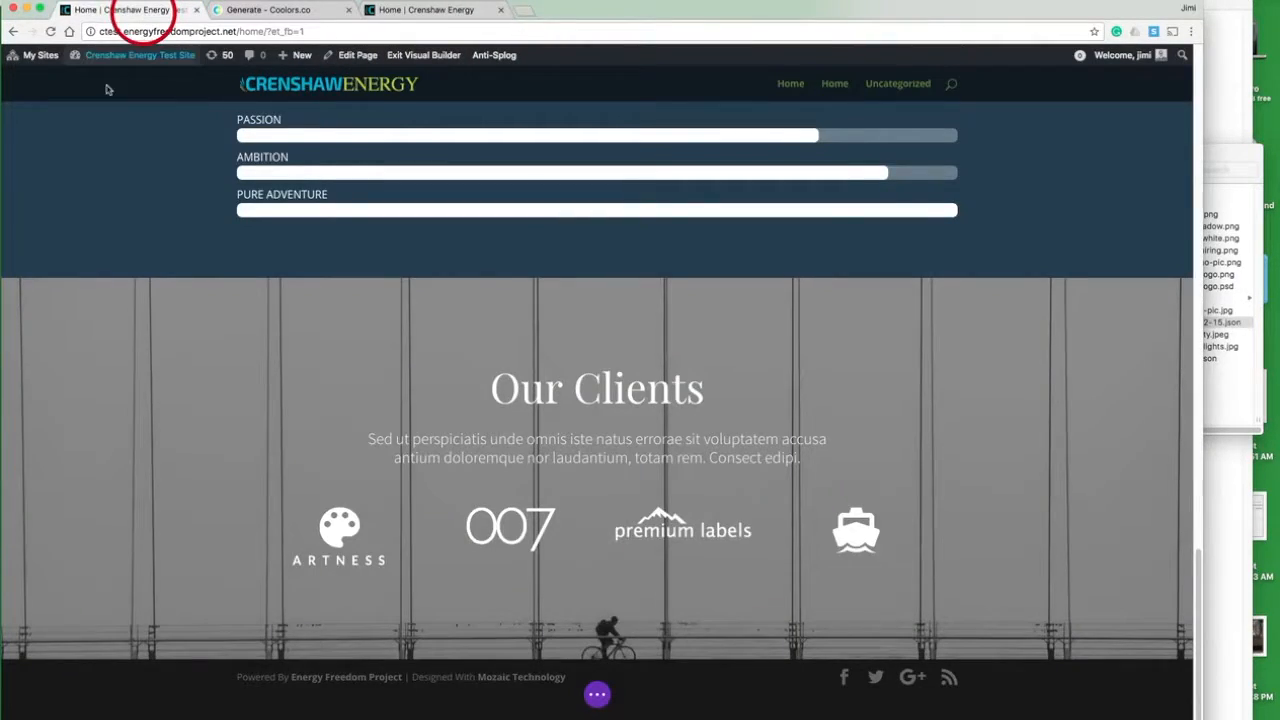
pyautogui.click(159, 193)
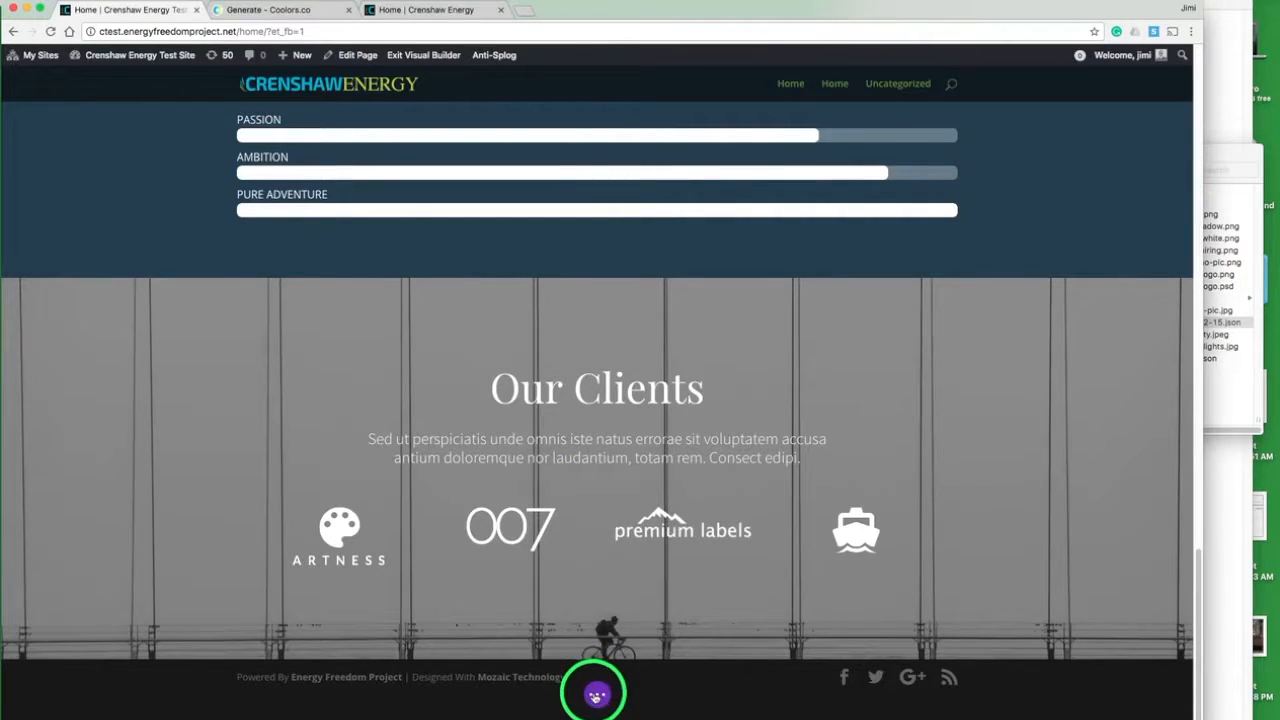
pyautogui.click(596, 695)
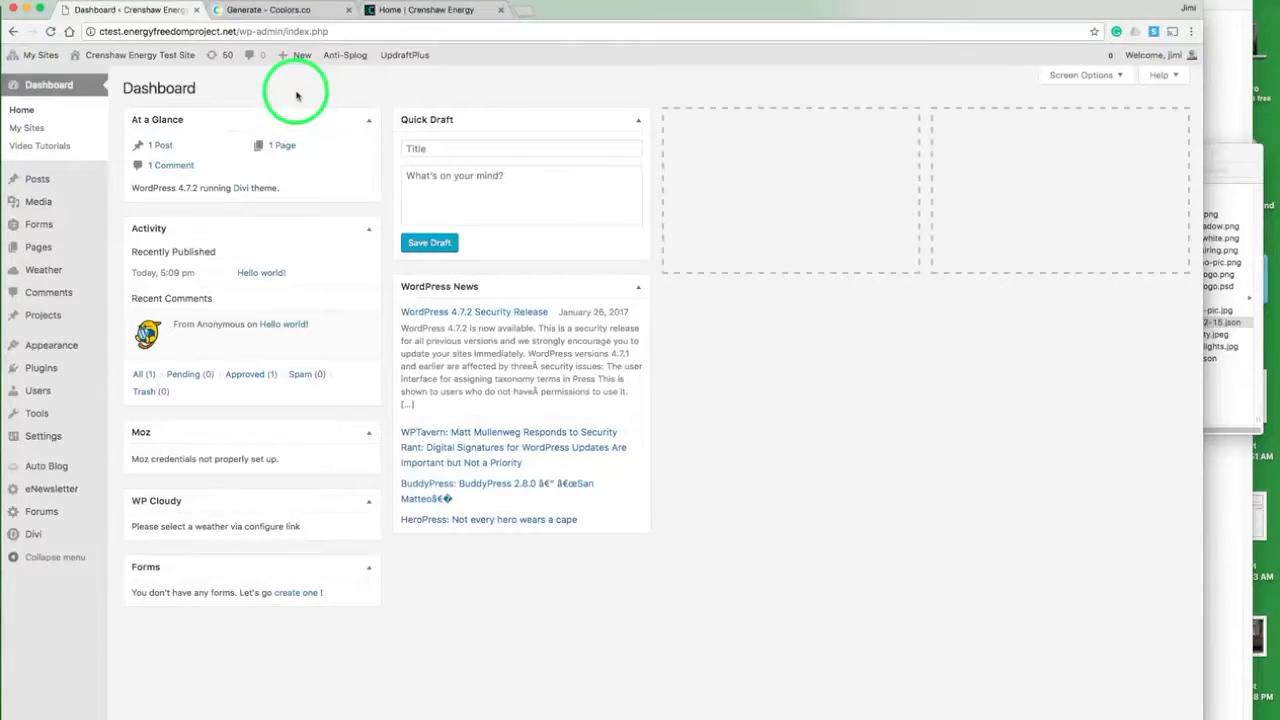
pyautogui.moveTo(70, 226)
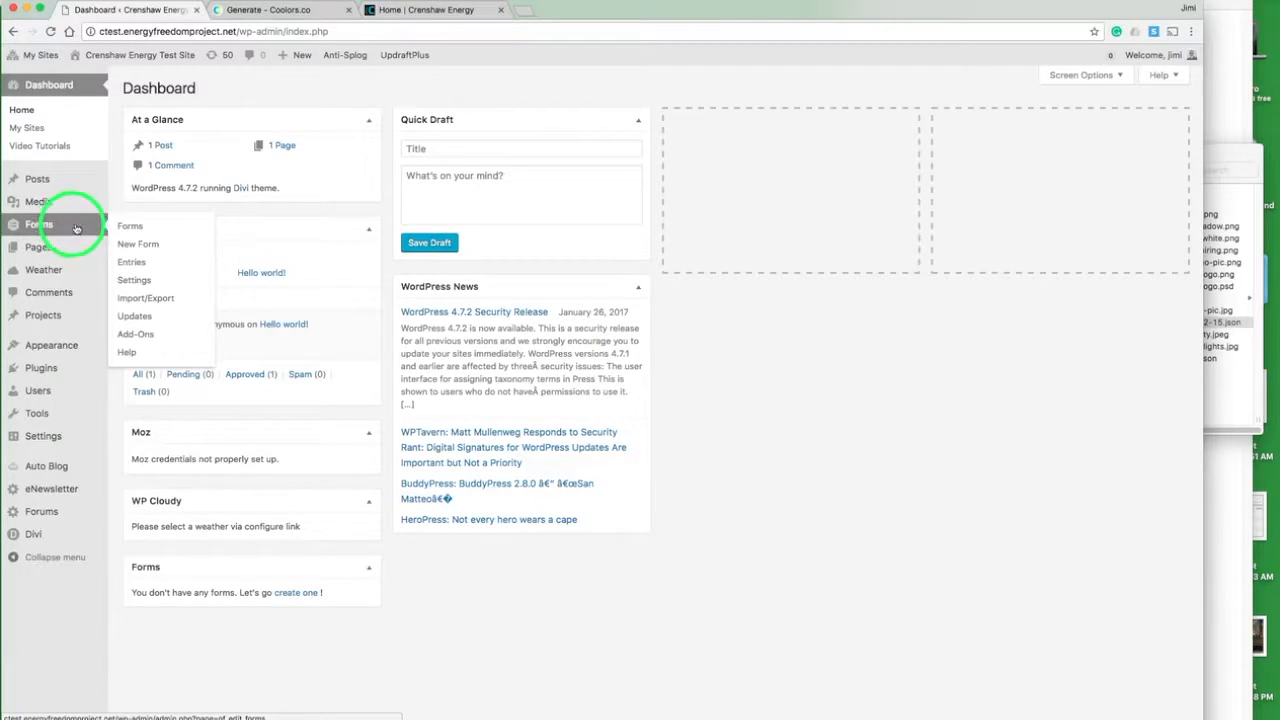
pyautogui.click(153, 299)
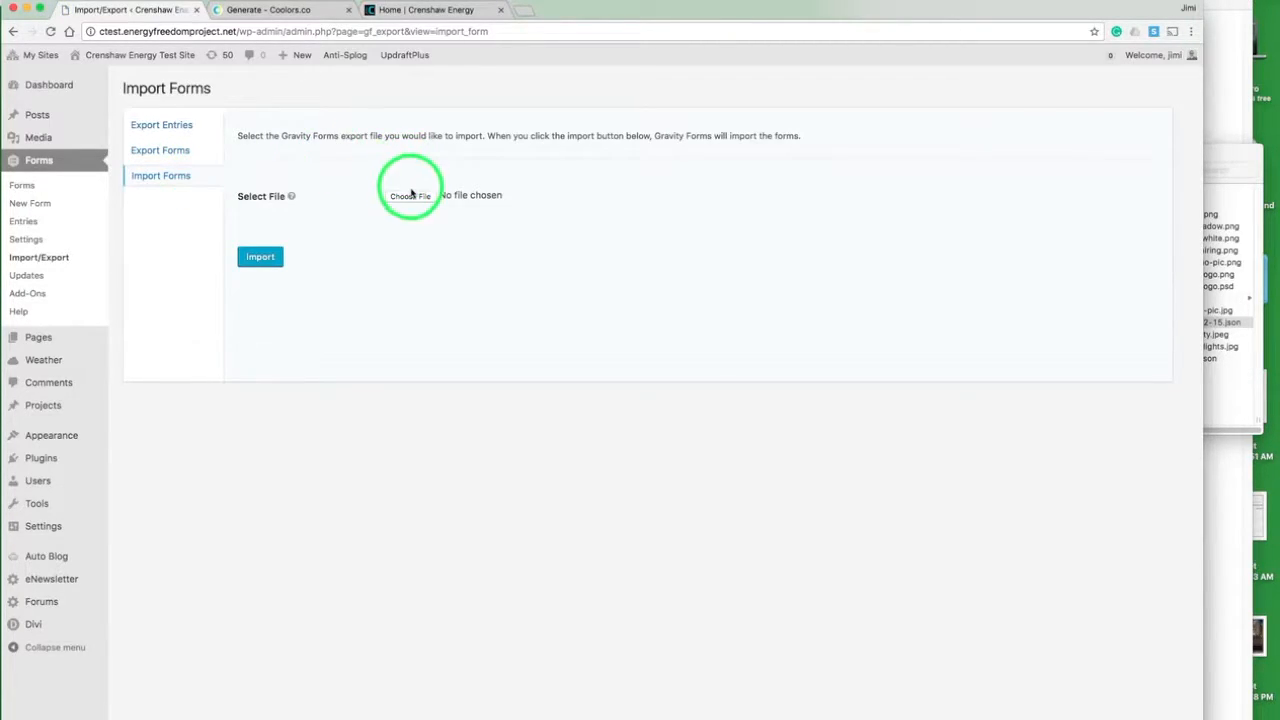
# - Import the form file gravityforms-export-2017-02-15.json from the J_CRENSHAW folder into Gravity Forms
pyautogui.click(412, 196)
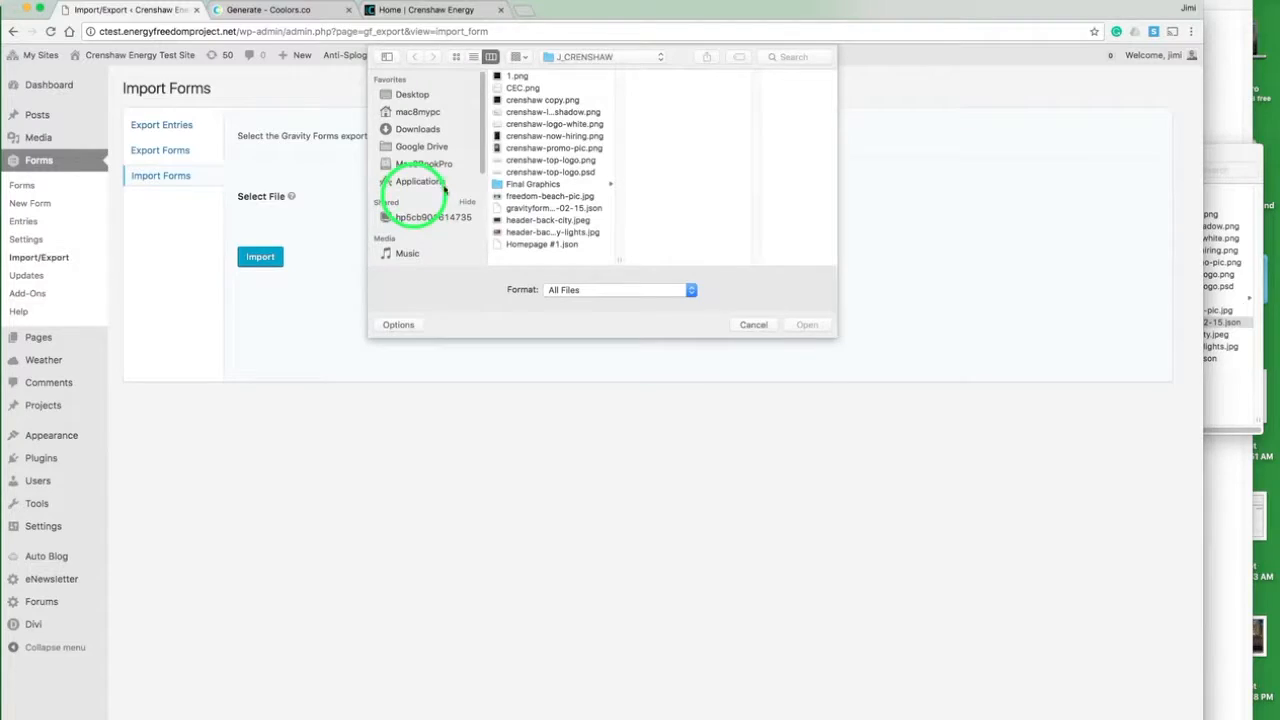
pyautogui.click(535, 209)
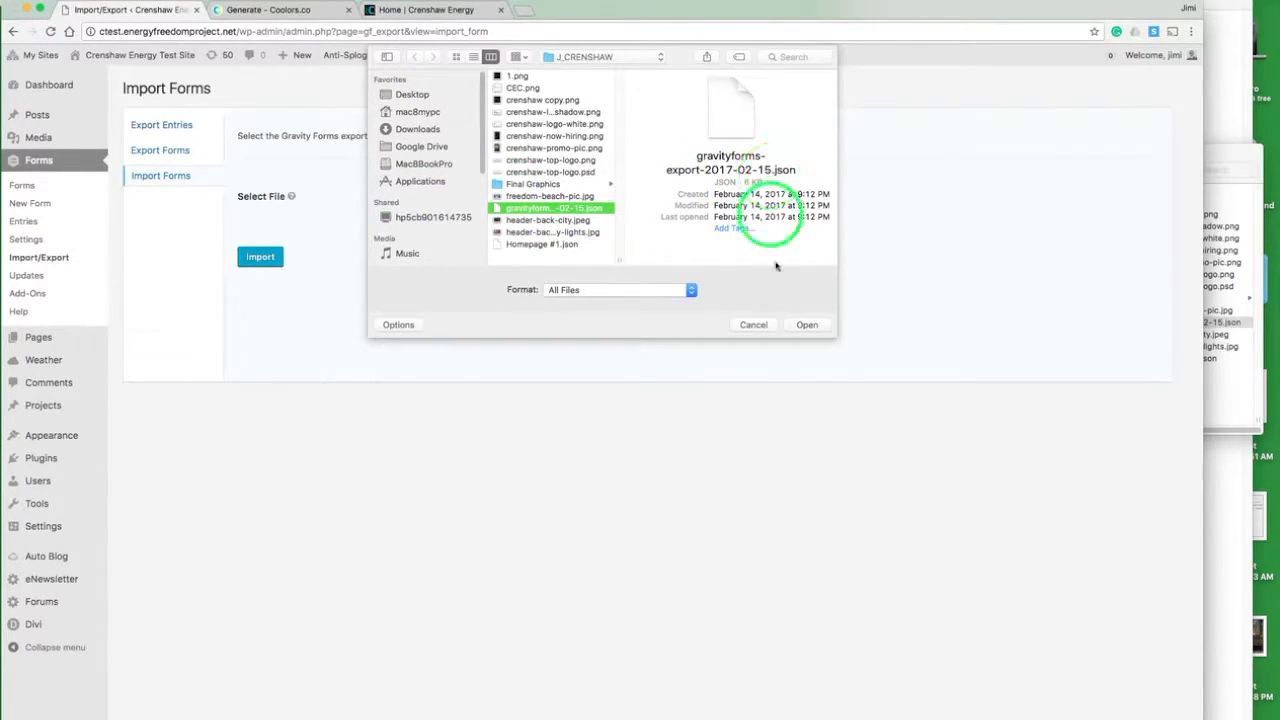
pyautogui.click(806, 324)
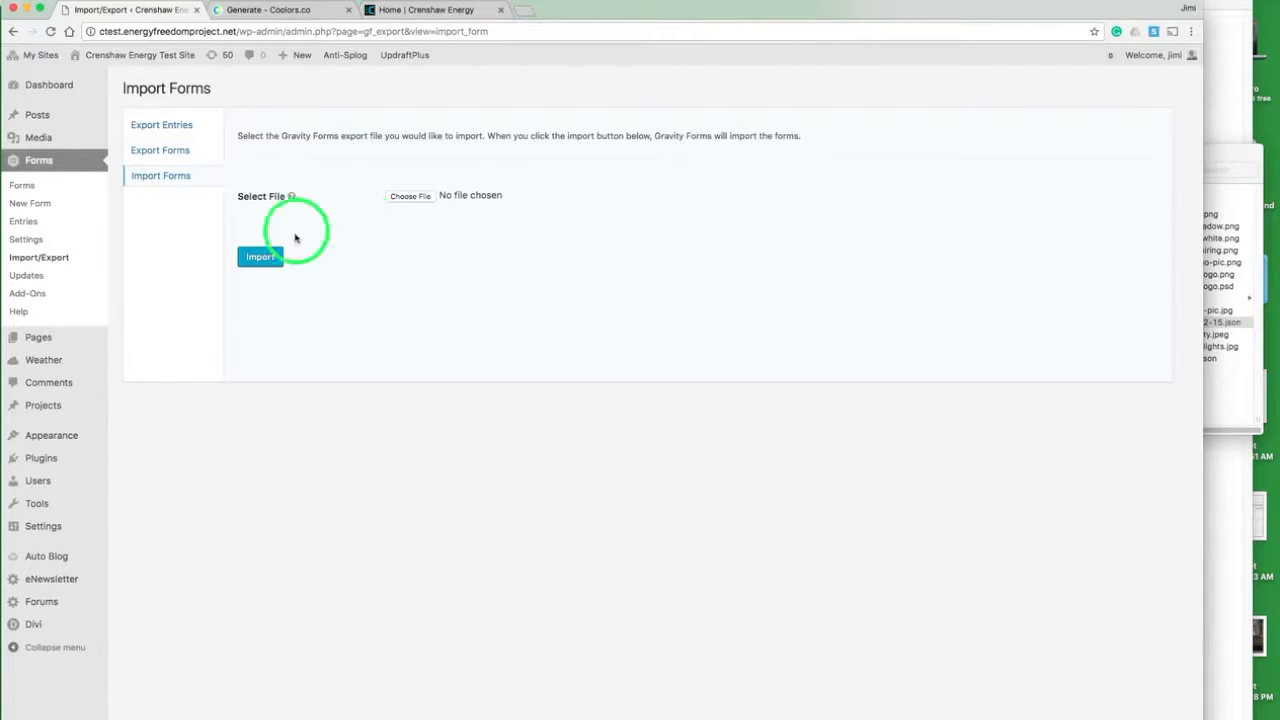
pyautogui.click(279, 259)
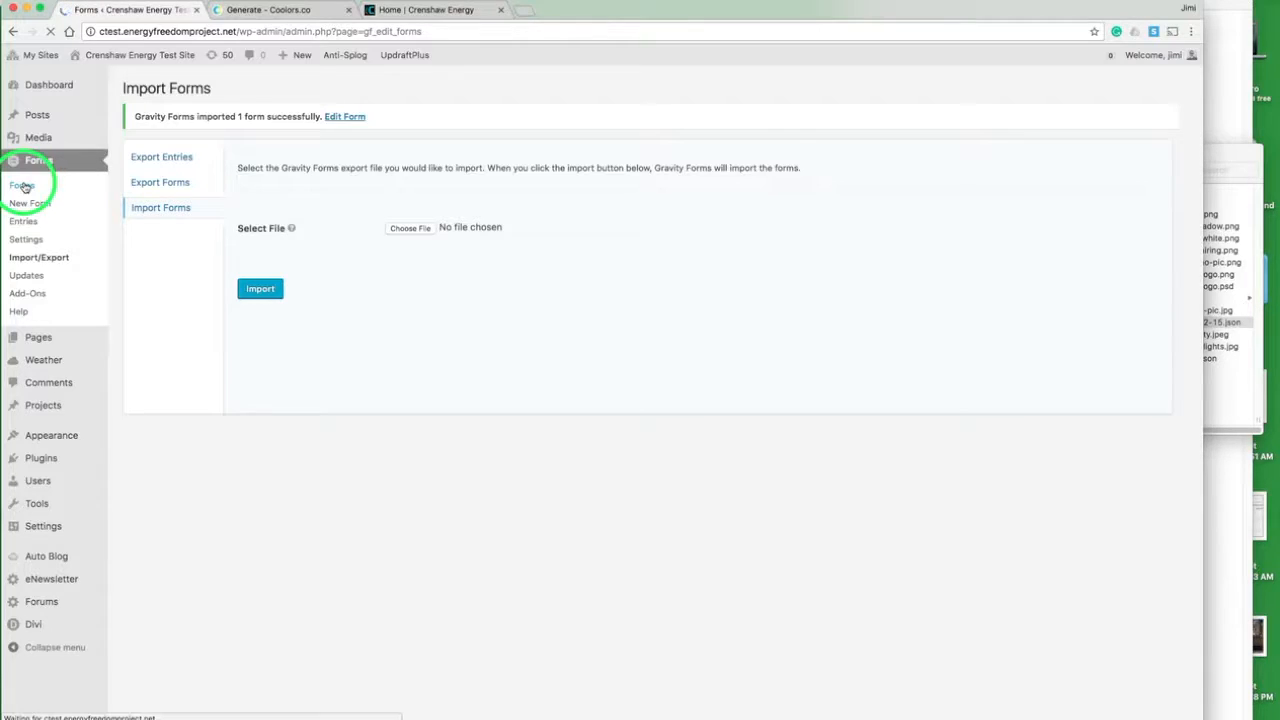
# - Check the imported Join Now form in the forms list, and open the Home page for editing
pyautogui.moveTo(243, 207)
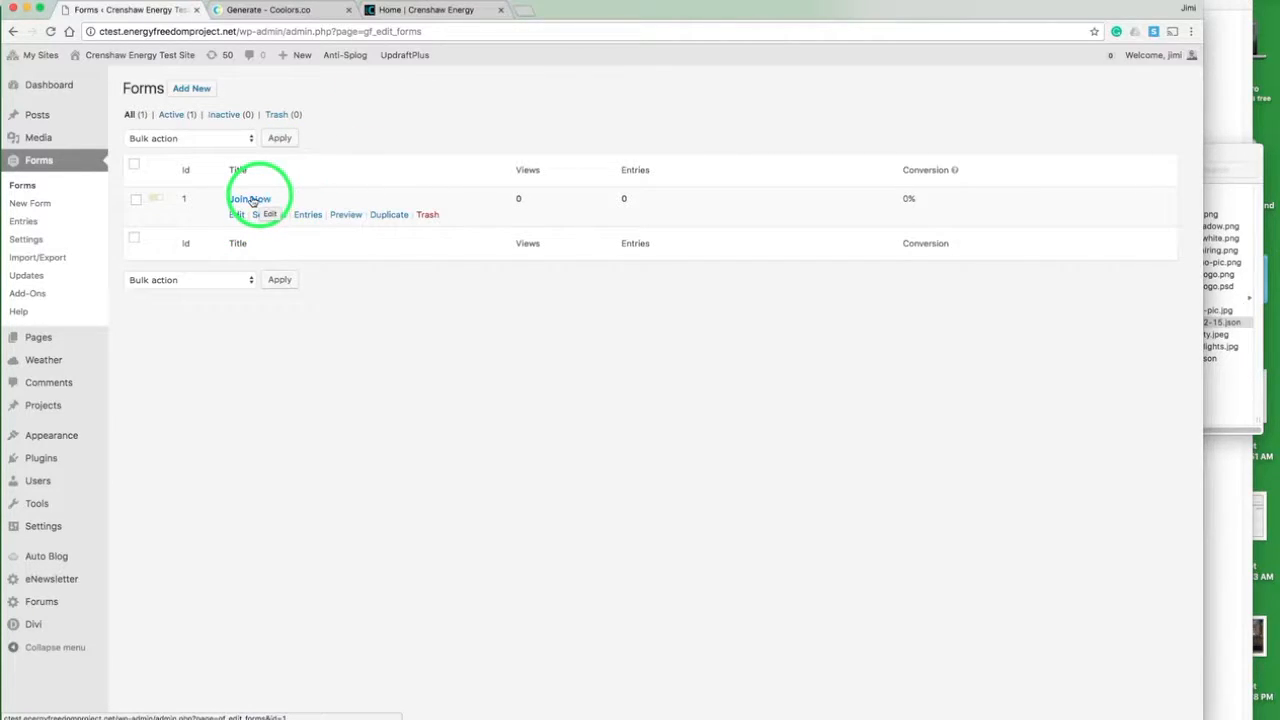
pyautogui.moveTo(66, 337)
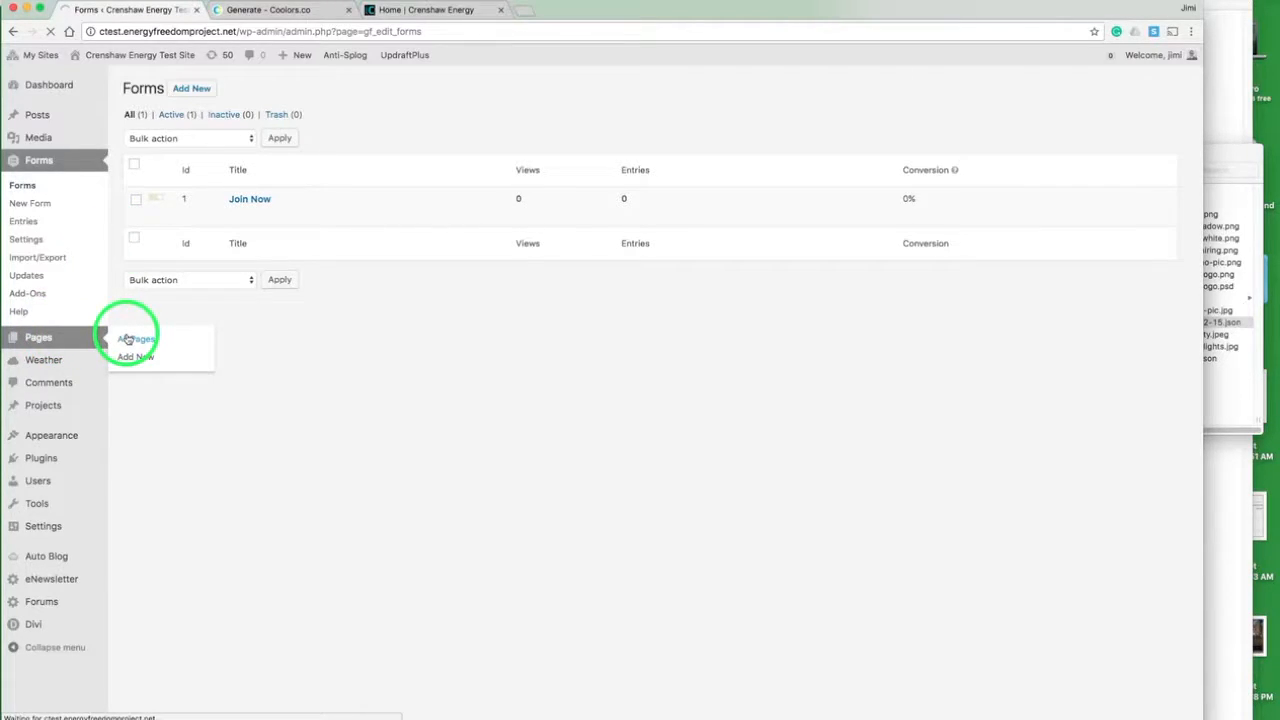
pyautogui.click(161, 200)
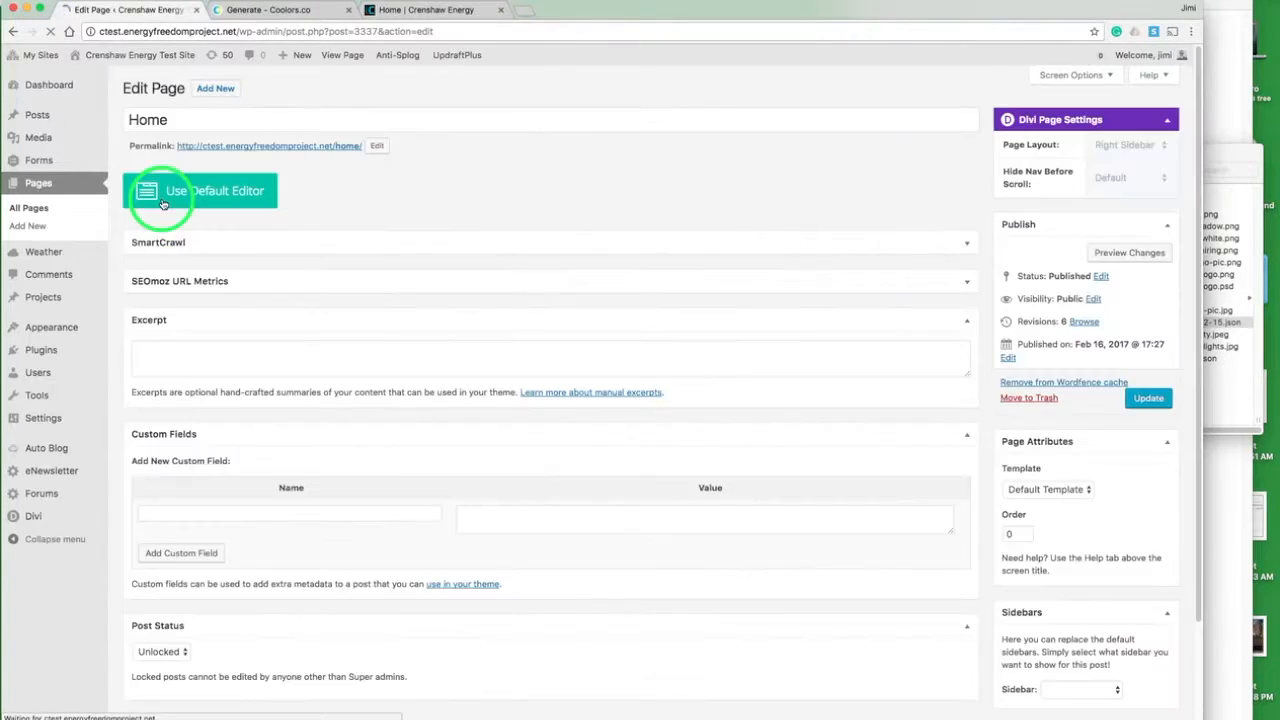
# - Open the Home page in the visual builder and open the settings of the paragraph below the Our Clients heading
pyautogui.click(364, 220)
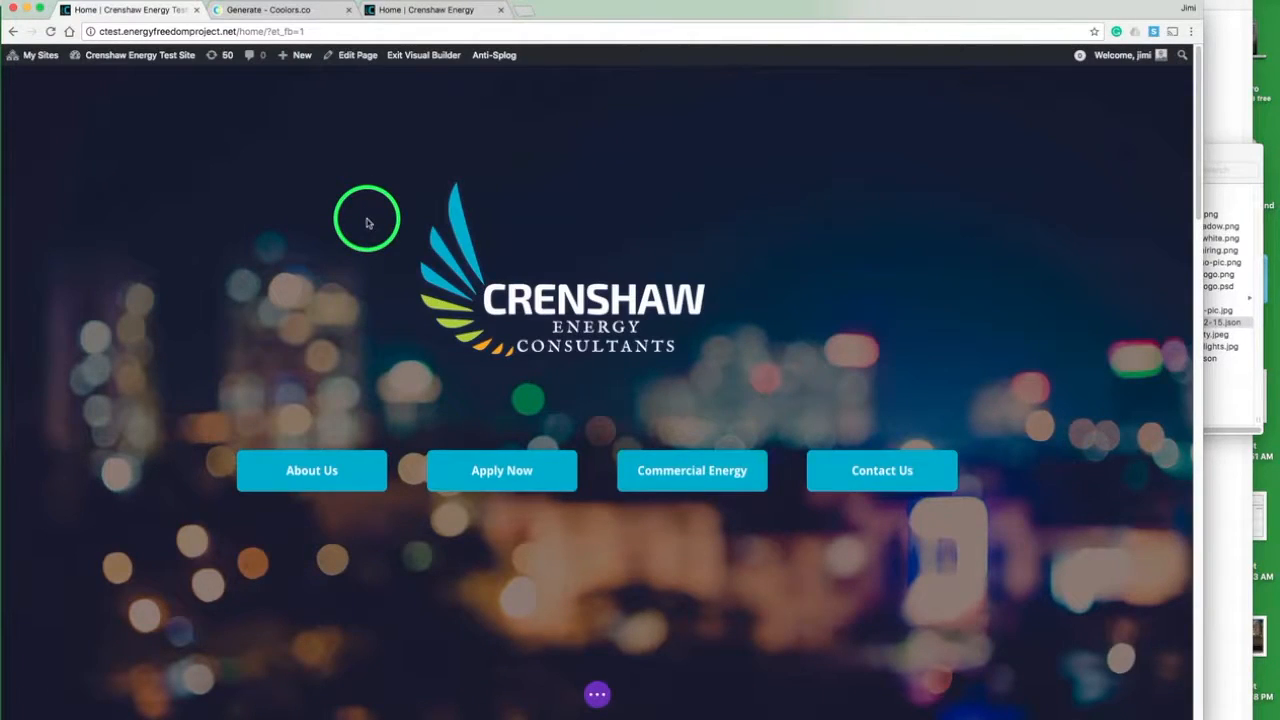
pyautogui.scroll(-20, 367, 222)
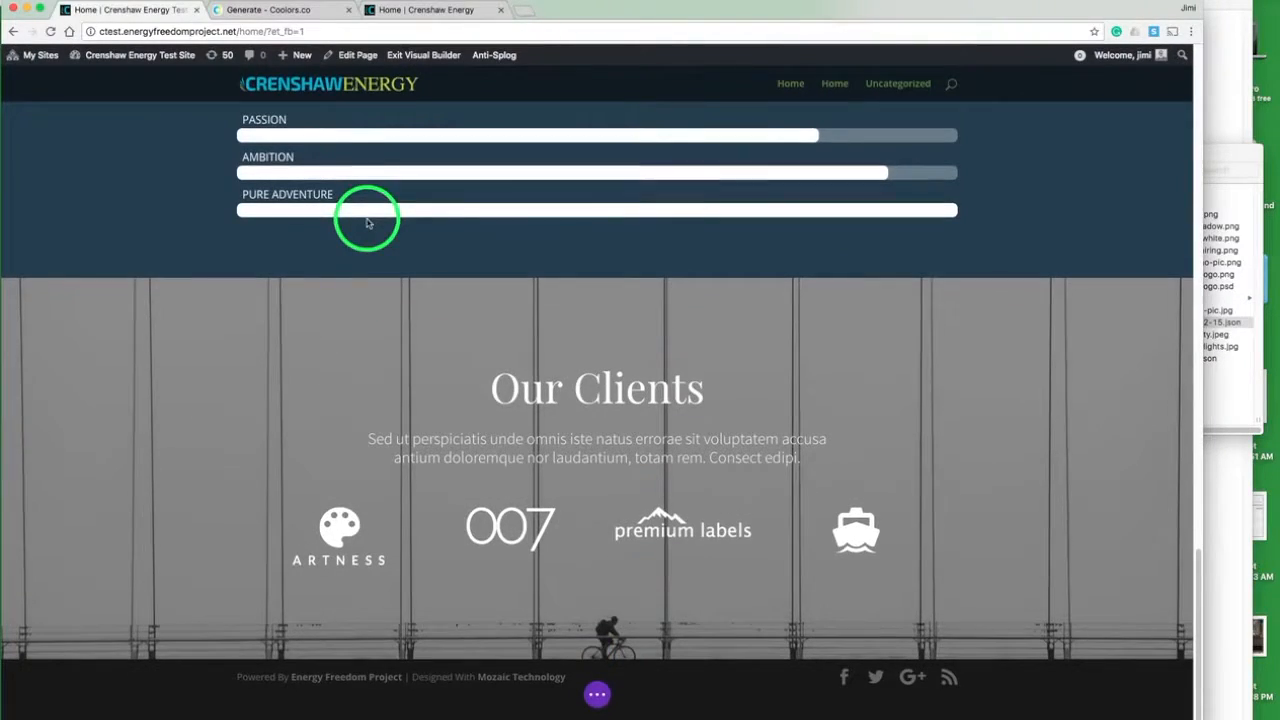
pyautogui.moveTo(343, 376)
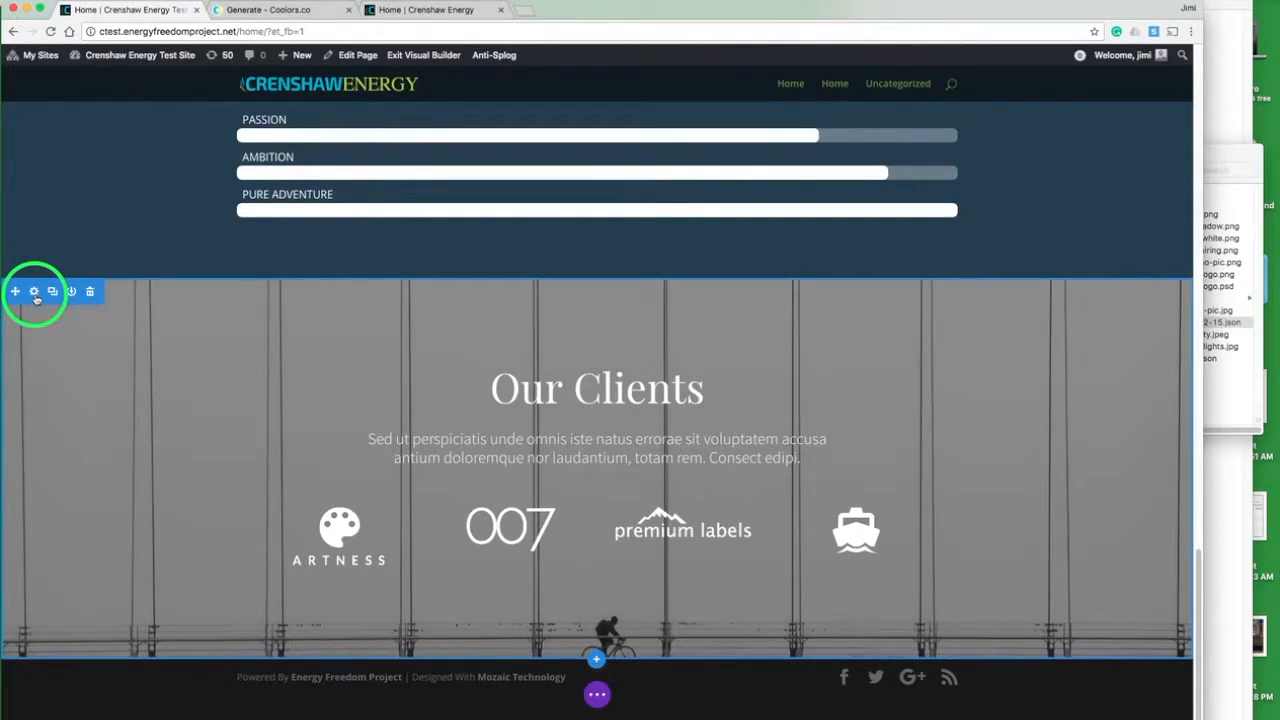
pyautogui.moveTo(563, 428)
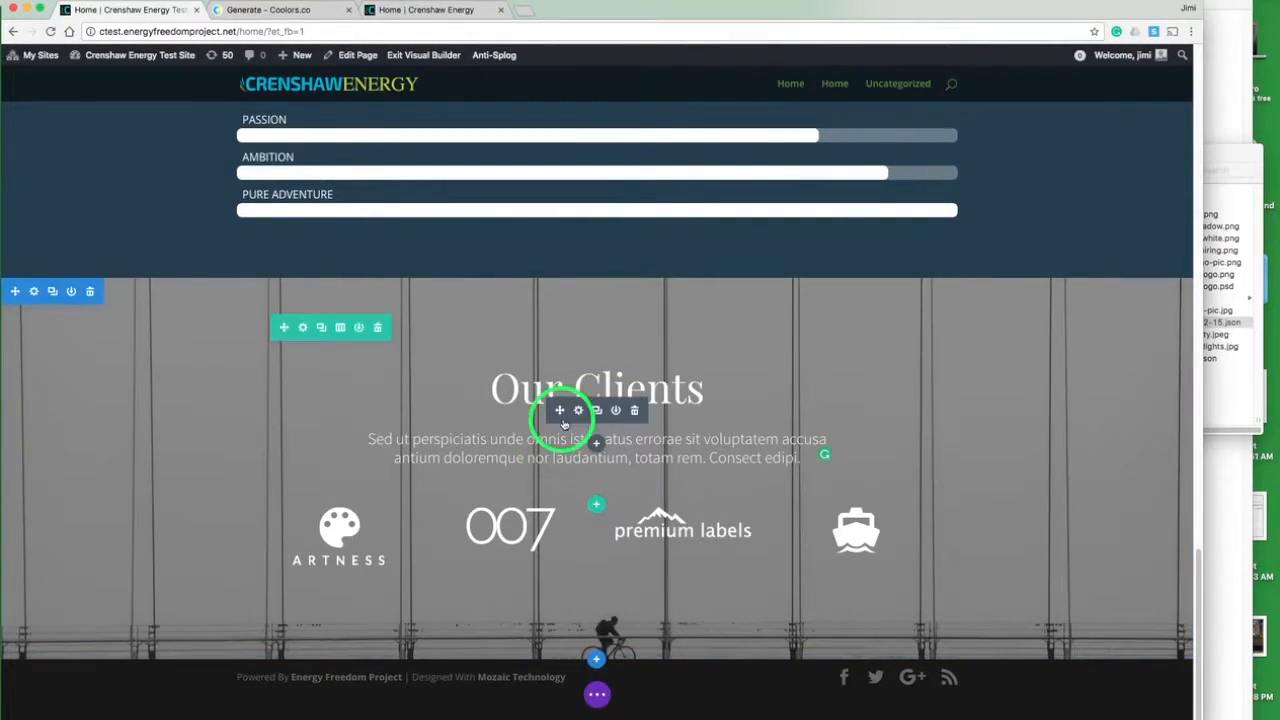
pyautogui.click(578, 411)
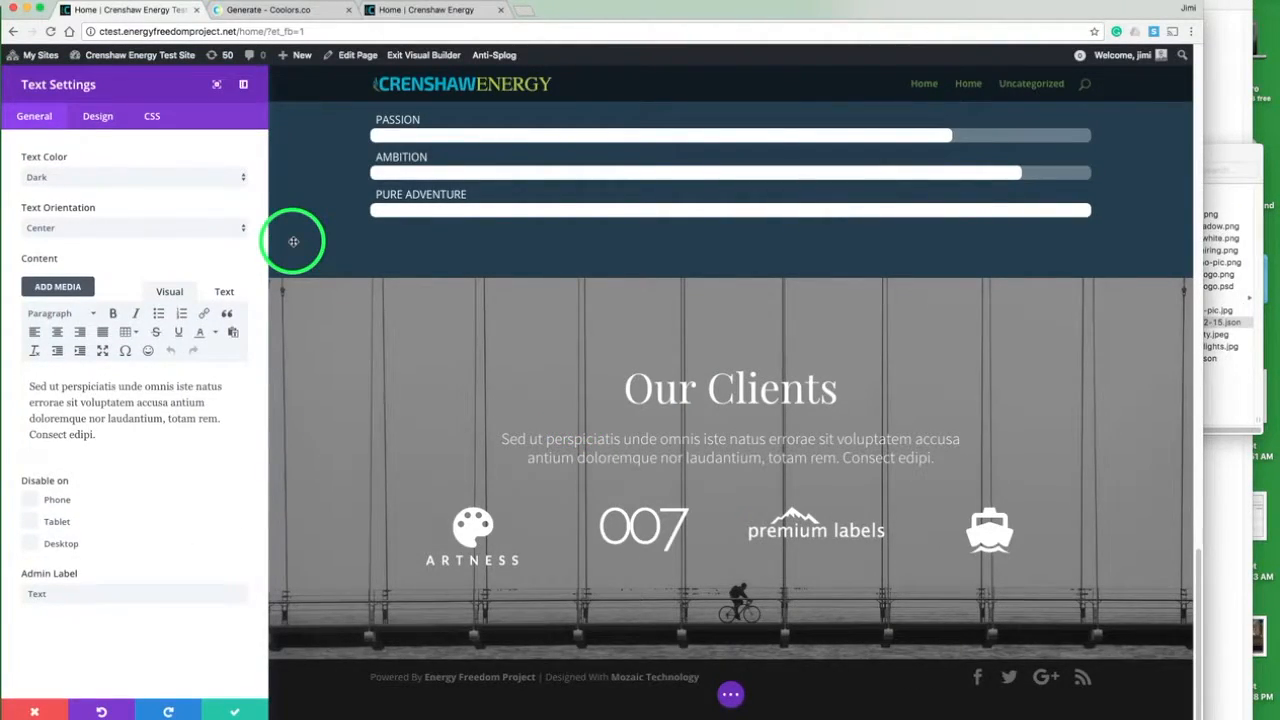
# - Replace the Our Clients paragraph with the Join Now heading and introductory text copied from the live page
pyautogui.tripleClick(171, 404)
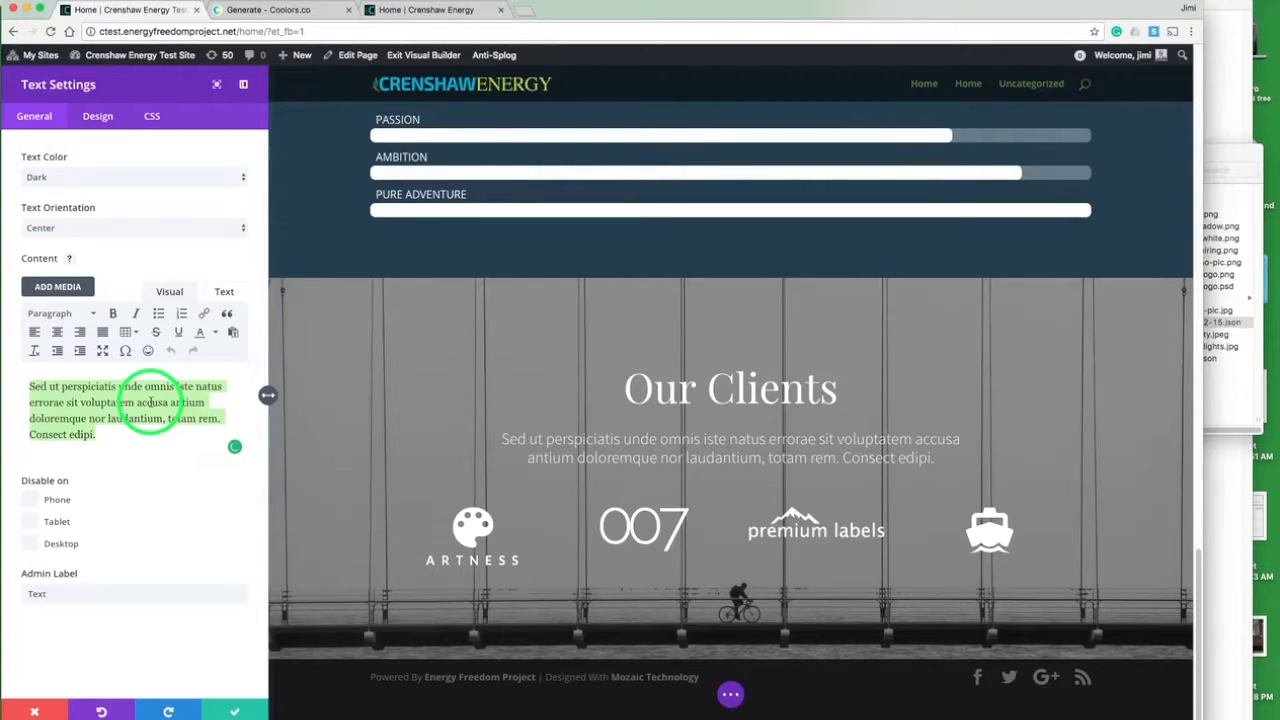
pyautogui.click(450, 14)
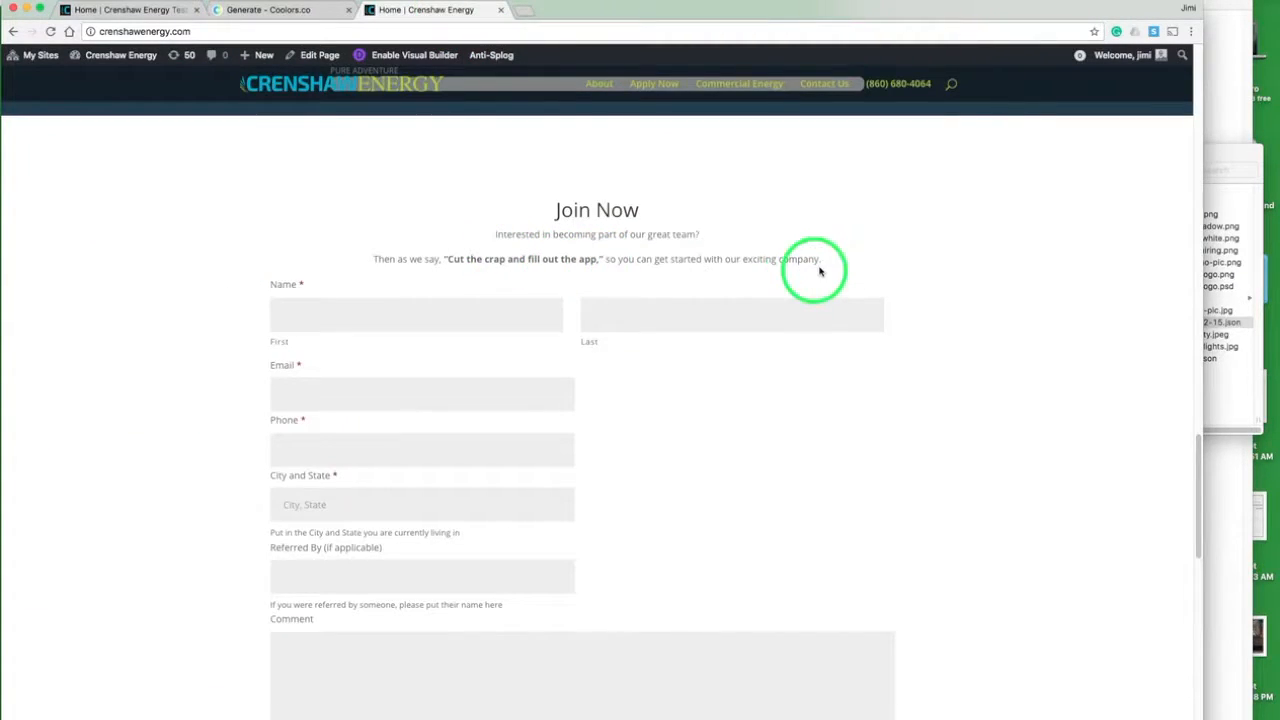
pyautogui.moveTo(829, 265); pyautogui.dragTo(557, 212)
pyautogui.press('cmd+c')
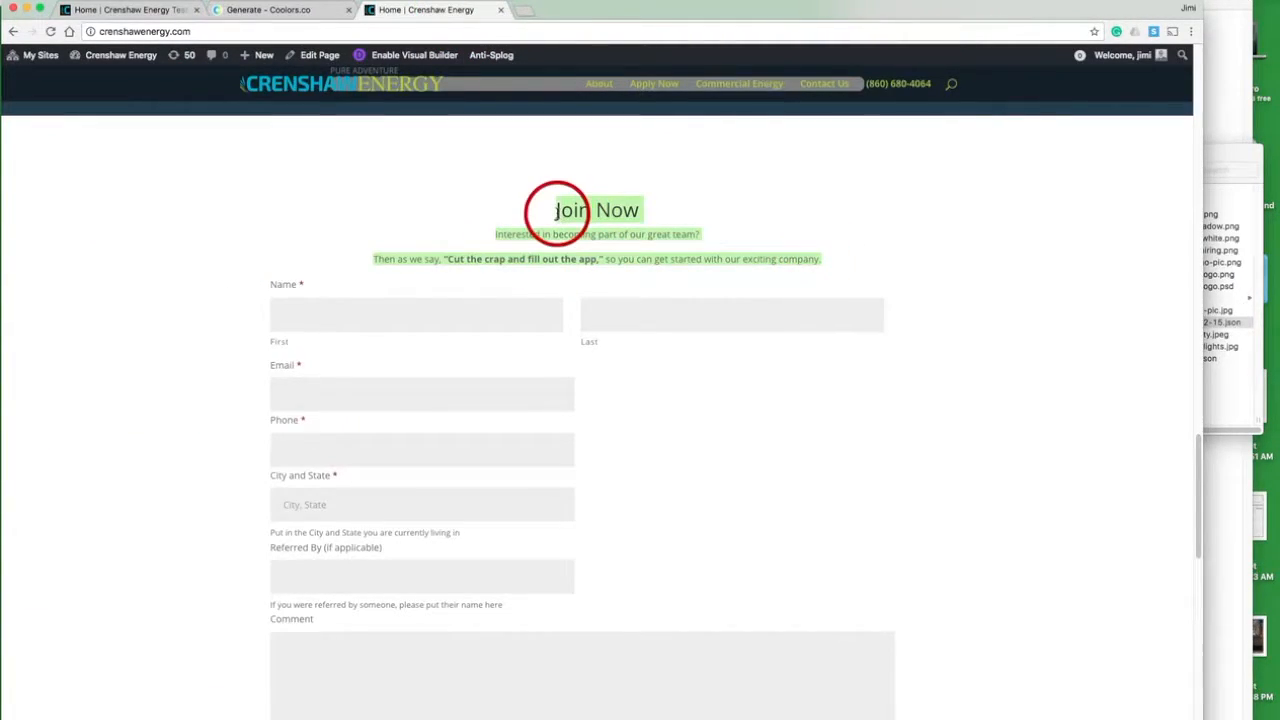
pyautogui.click(115, 10)
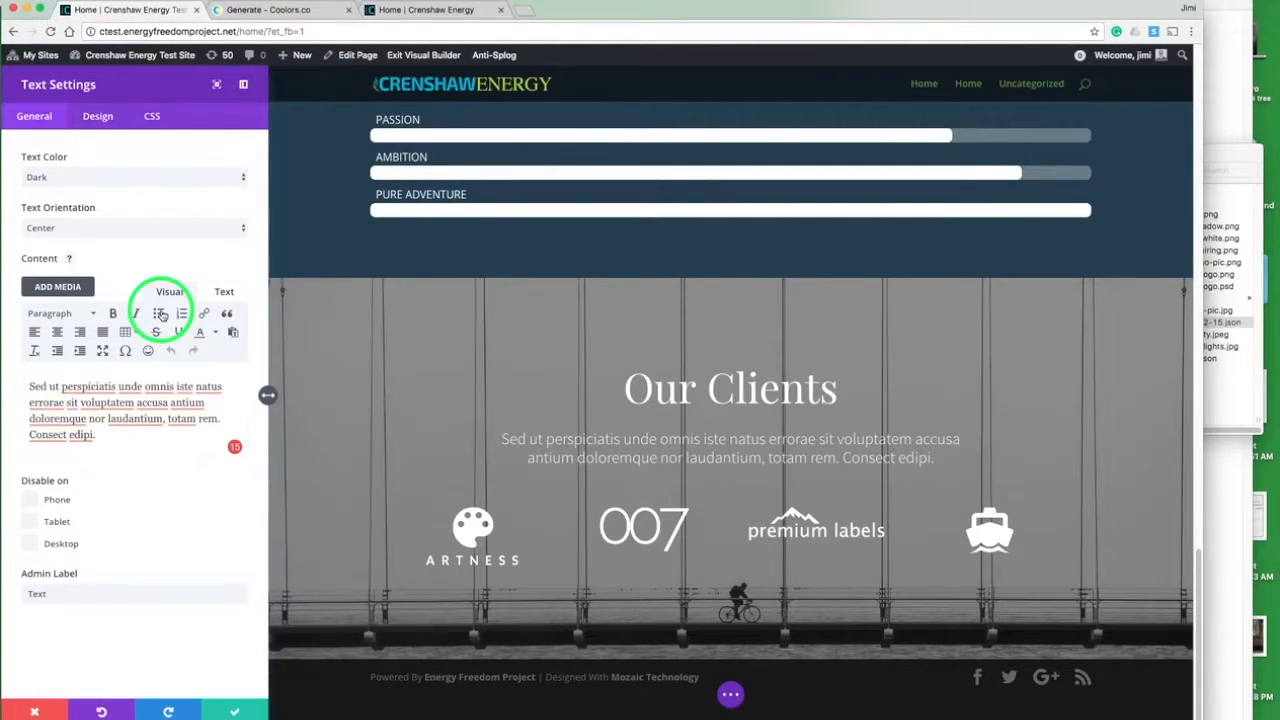
pyautogui.press('cmd+v')
pyautogui.click(60, 405)
# - Set the Join Now text module's header font size to 36px and make the header bold
pyautogui.click(100, 116)
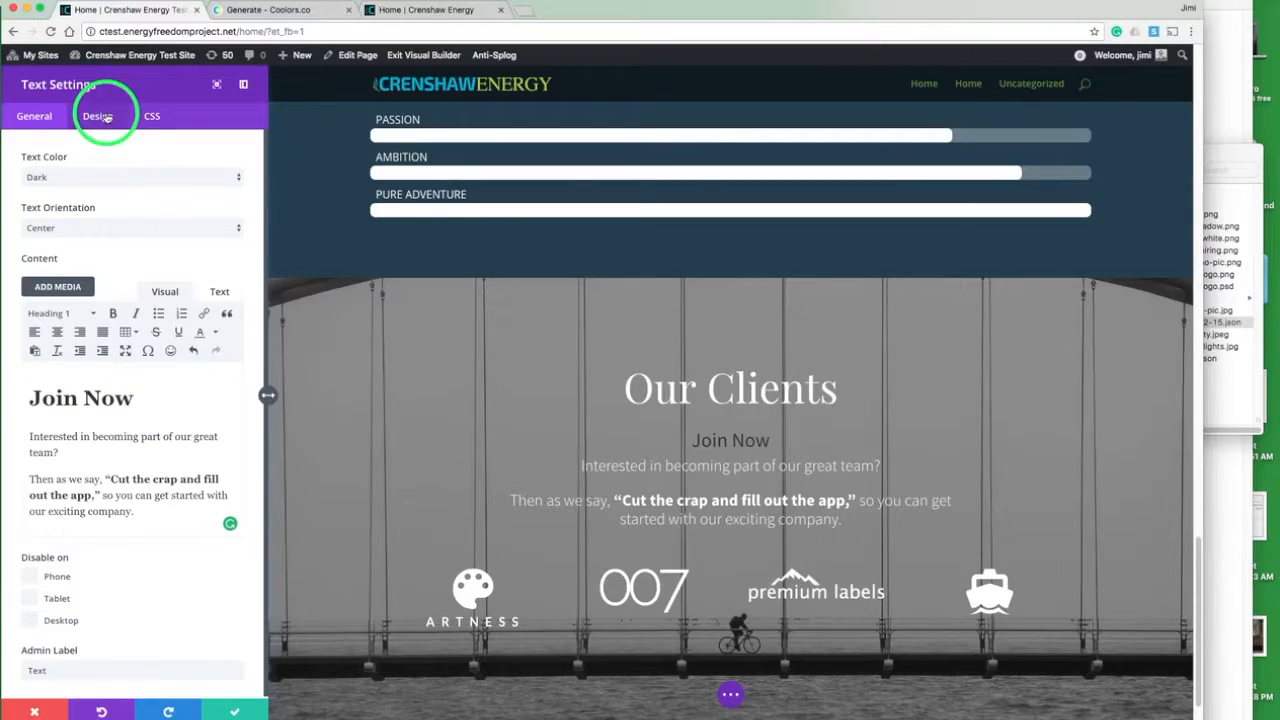
pyautogui.click(64, 271)
pyautogui.moveTo(68, 273); pyautogui.dragTo(70, 275)
pyautogui.click(188, 224)
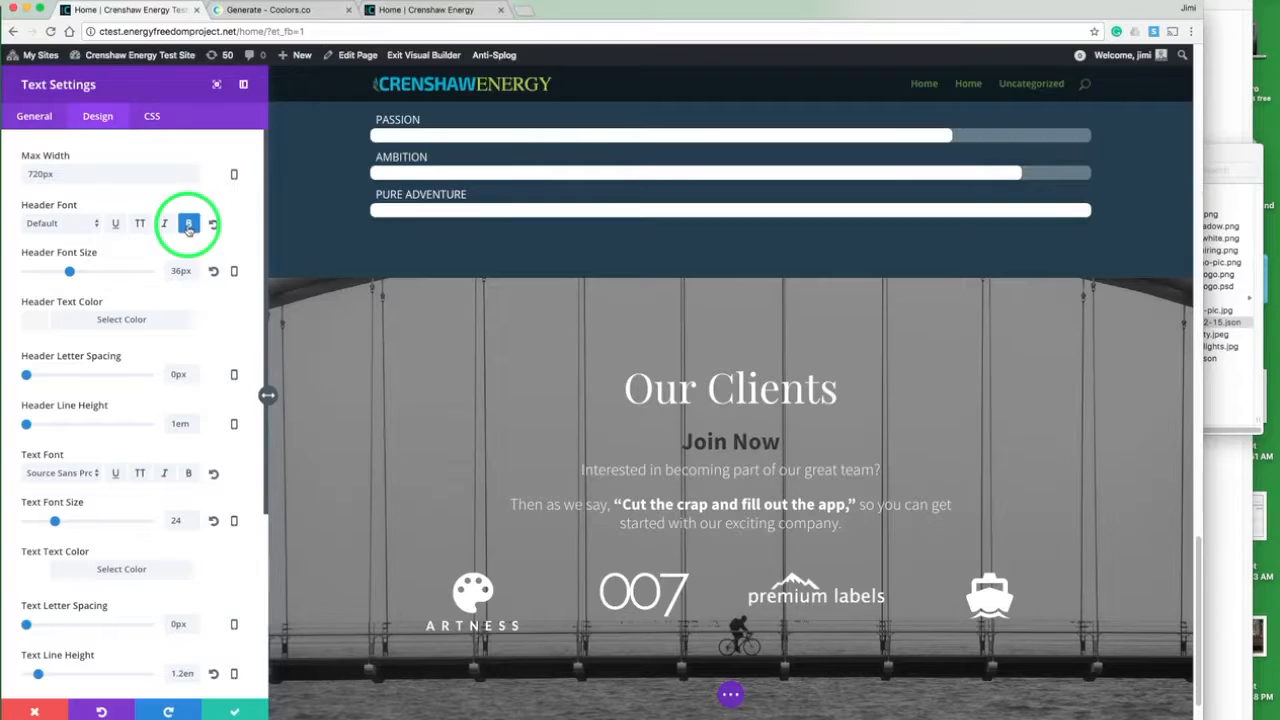
# - Clear the header text color of the Join Now text module
pyautogui.click(34, 116)
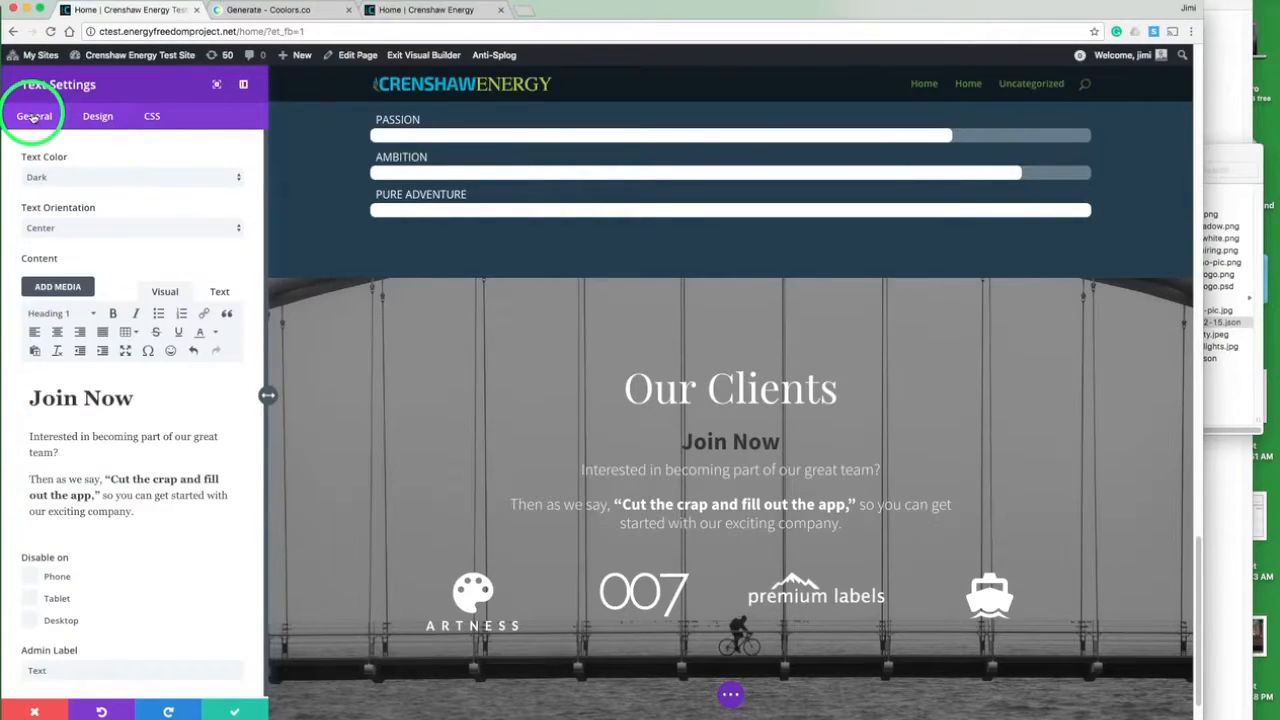
pyautogui.click(108, 481)
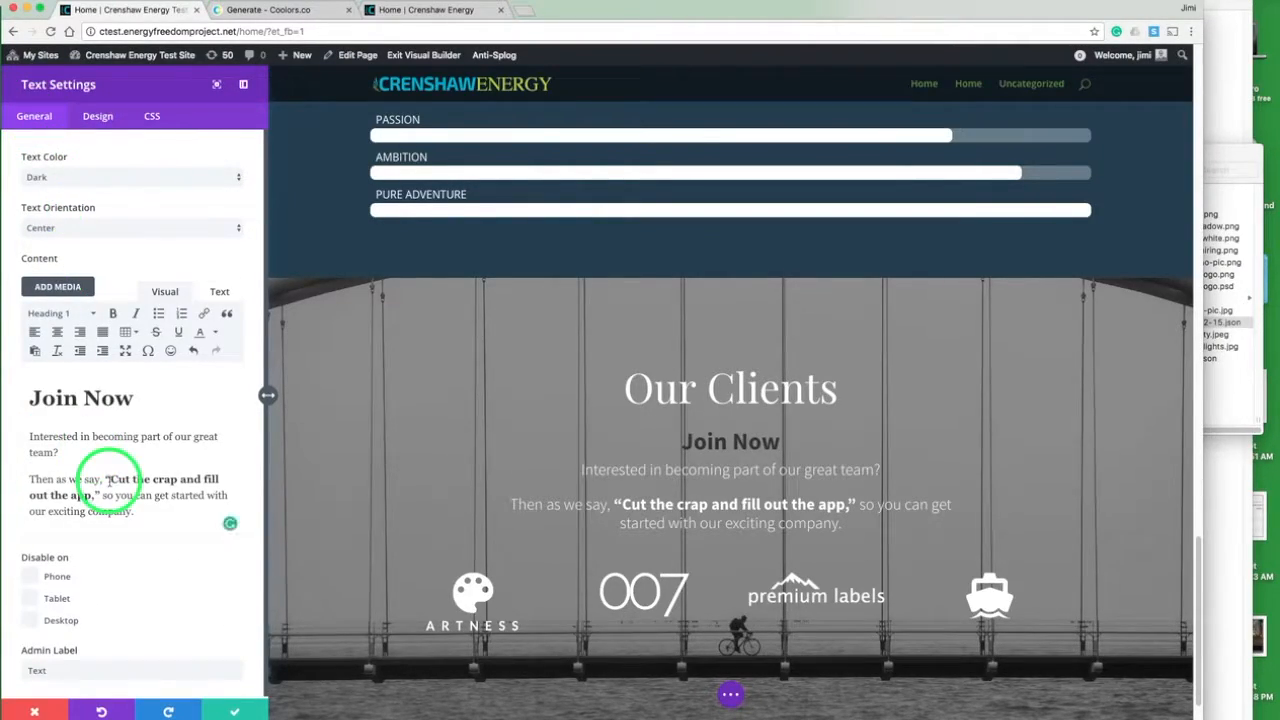
pyautogui.click(98, 117)
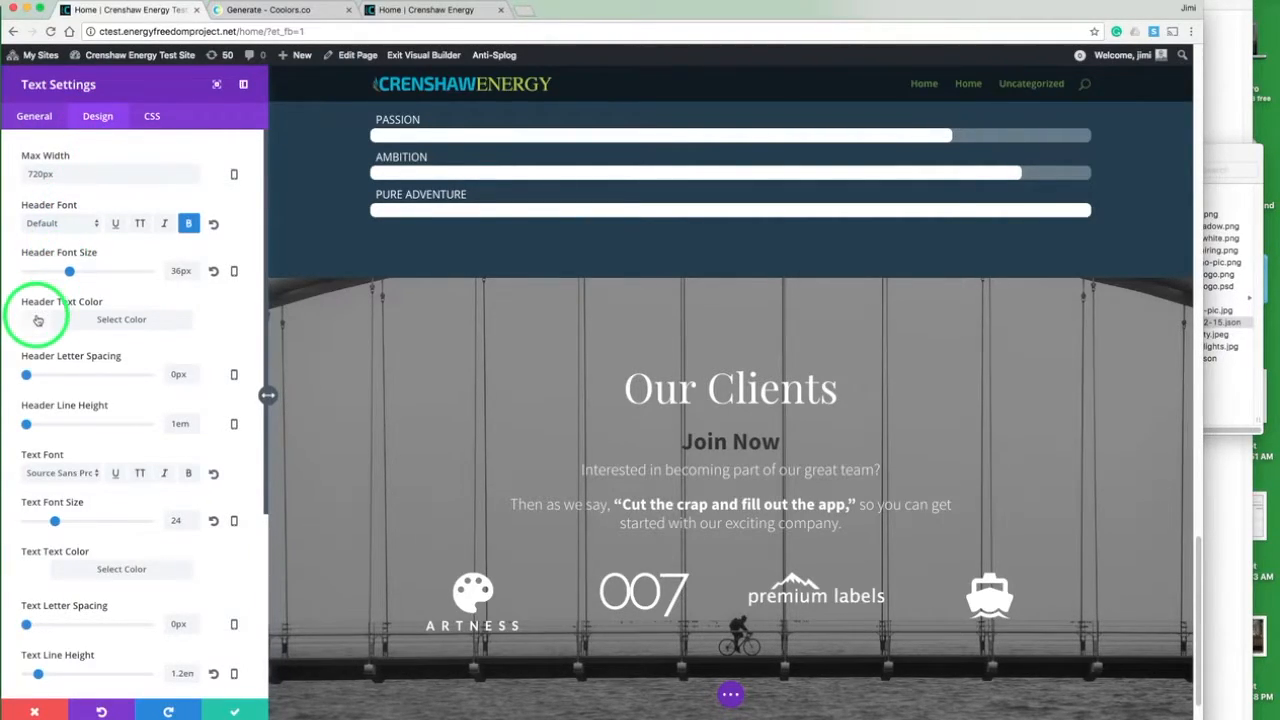
pyautogui.click(40, 319)
pyautogui.click(167, 347)
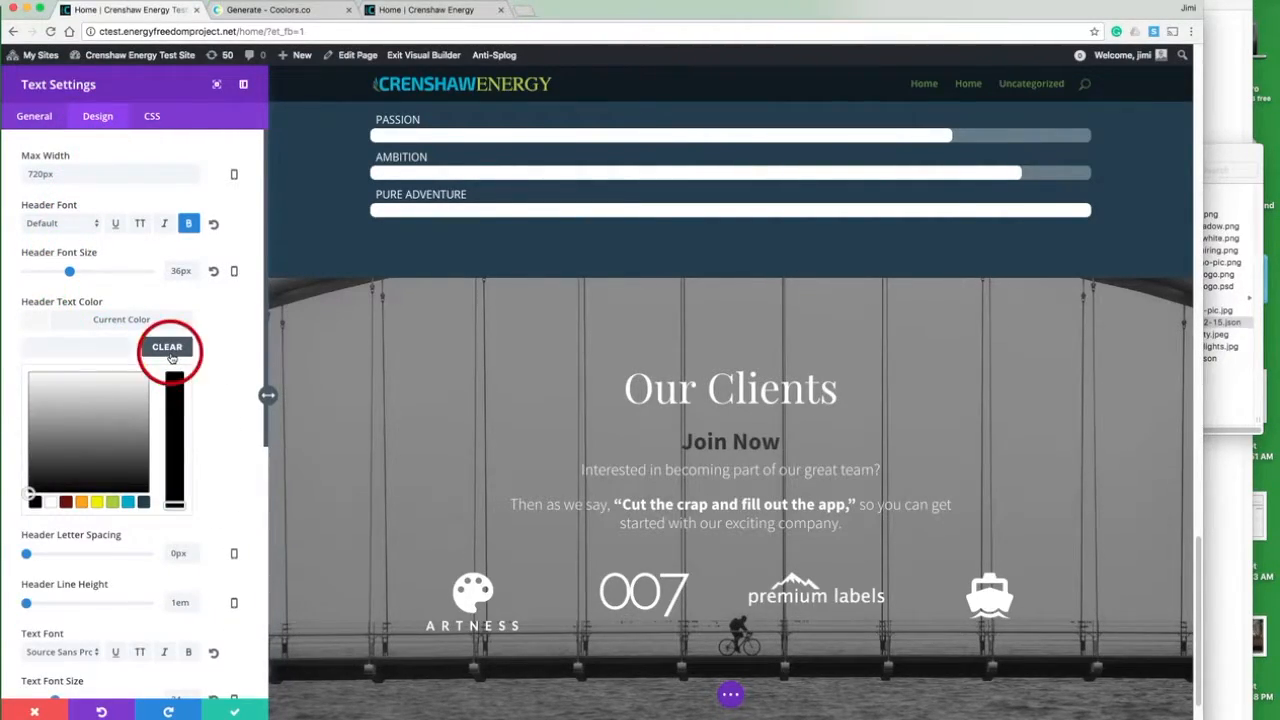
pyautogui.click(38, 321)
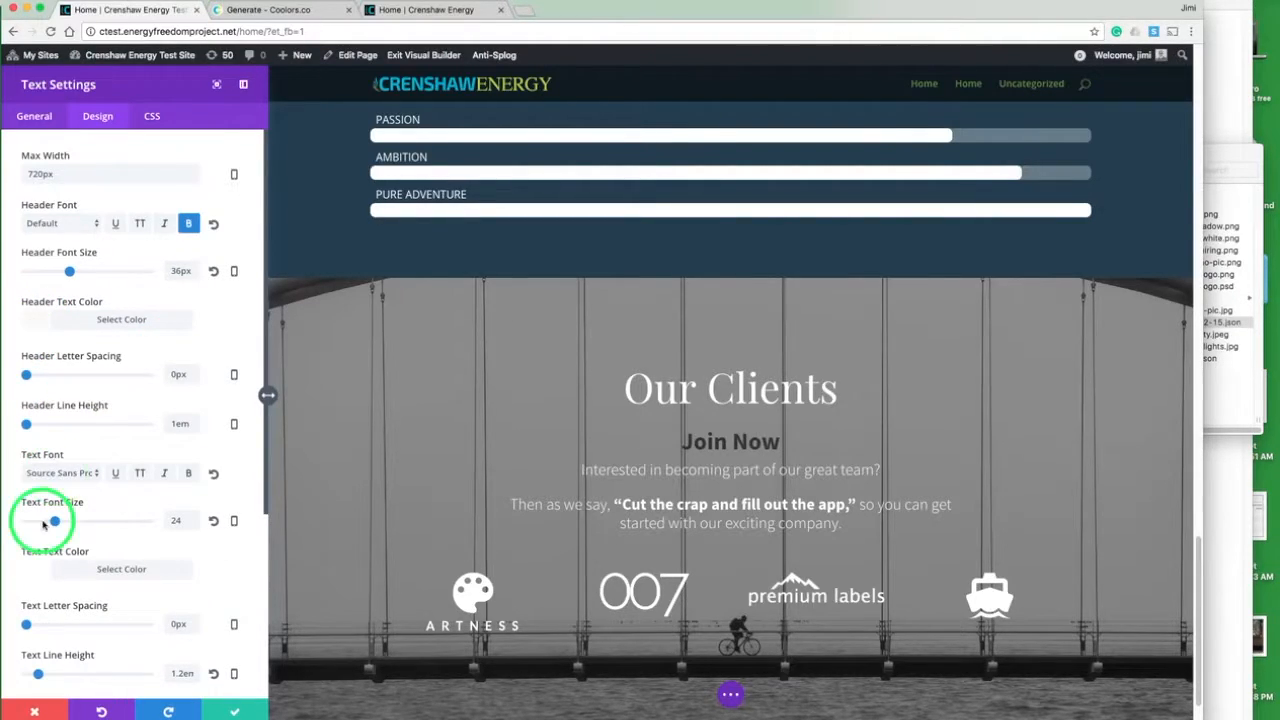
# - Clear the body text color of the Join Now text module and save its settings
pyautogui.click(32, 573)
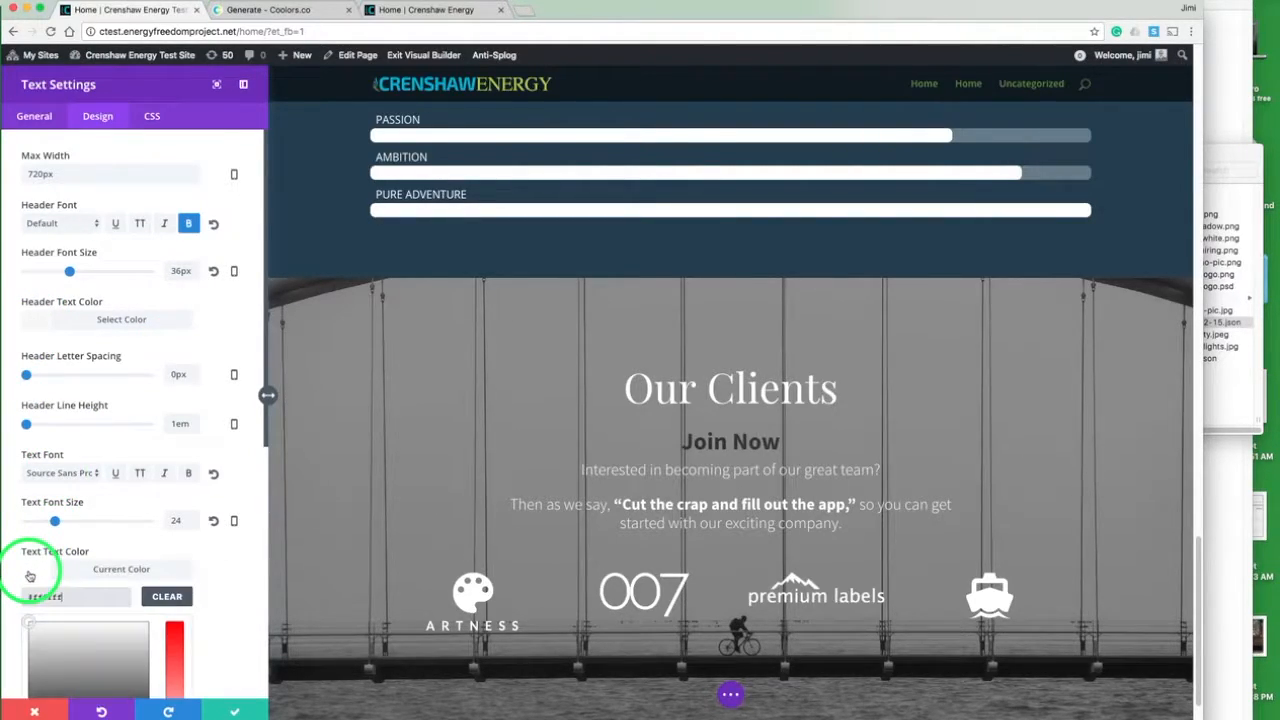
pyautogui.click(170, 596)
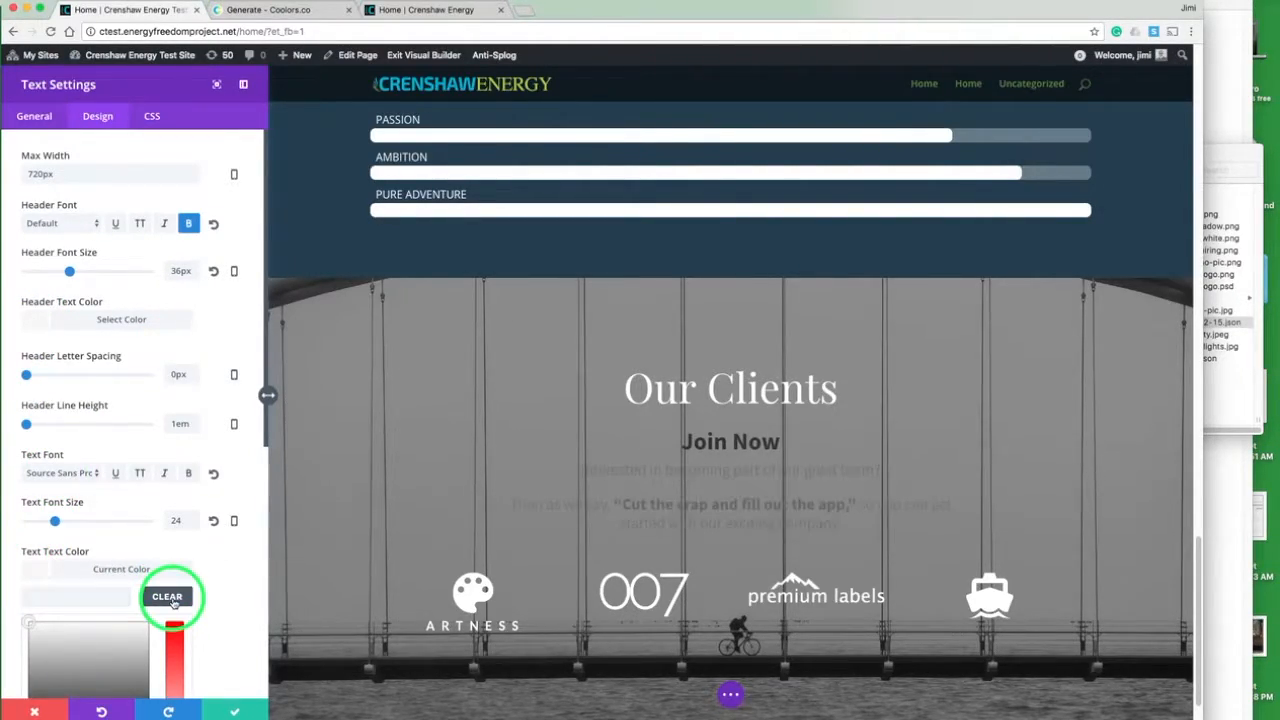
pyautogui.click(26, 573)
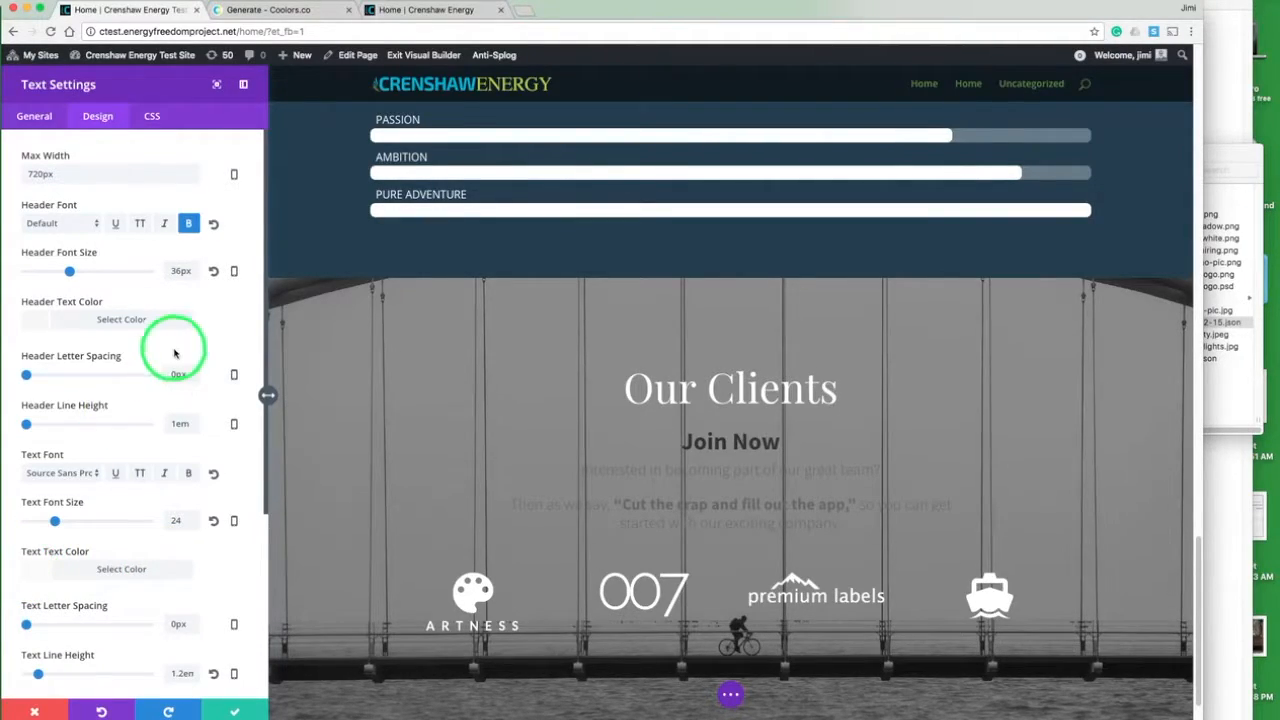
pyautogui.click(34, 116)
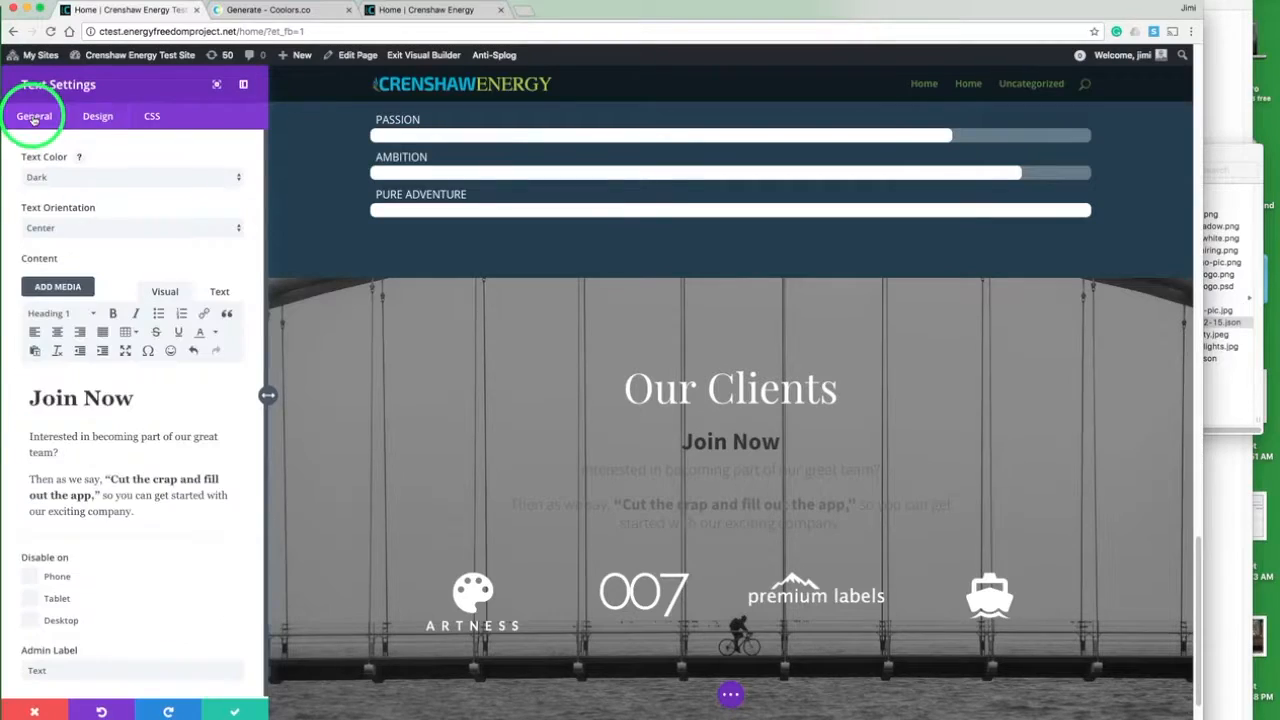
pyautogui.click(234, 712)
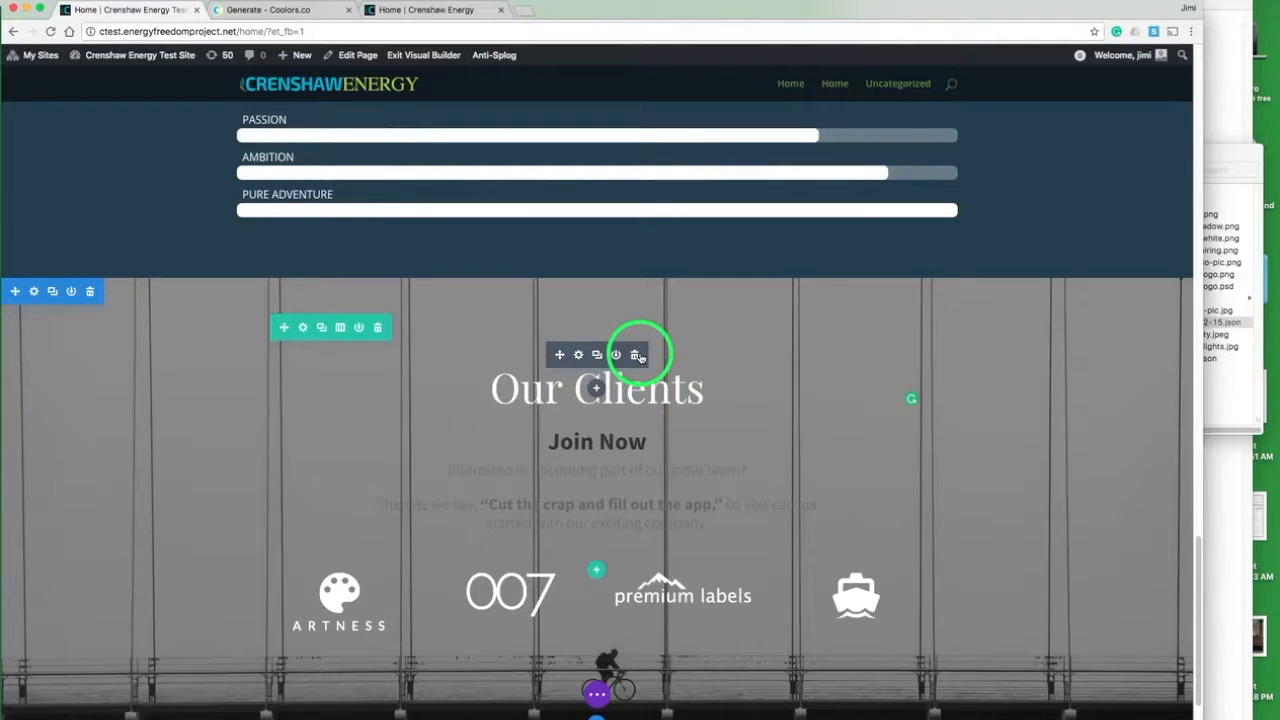
# - Delete the Our Clients heading and the row of client logos from the Join Now section
pyautogui.click(637, 356)
pyautogui.click(596, 516)
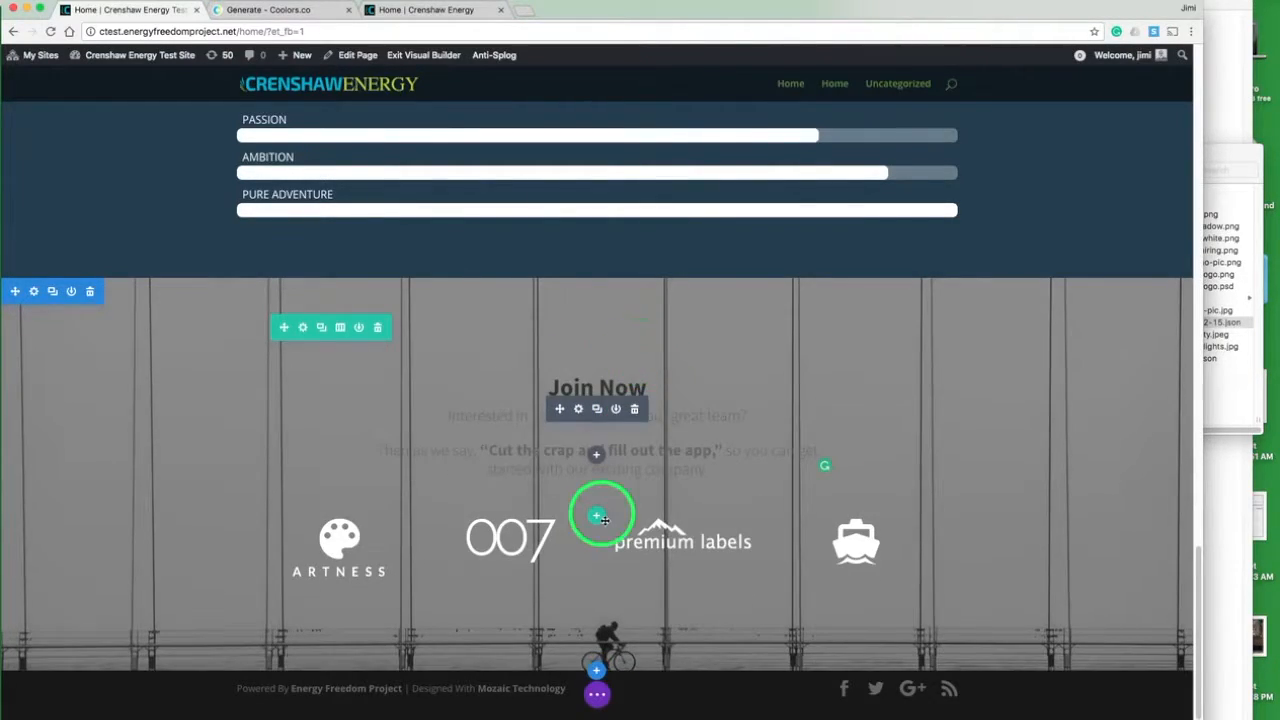
pyautogui.click(377, 537)
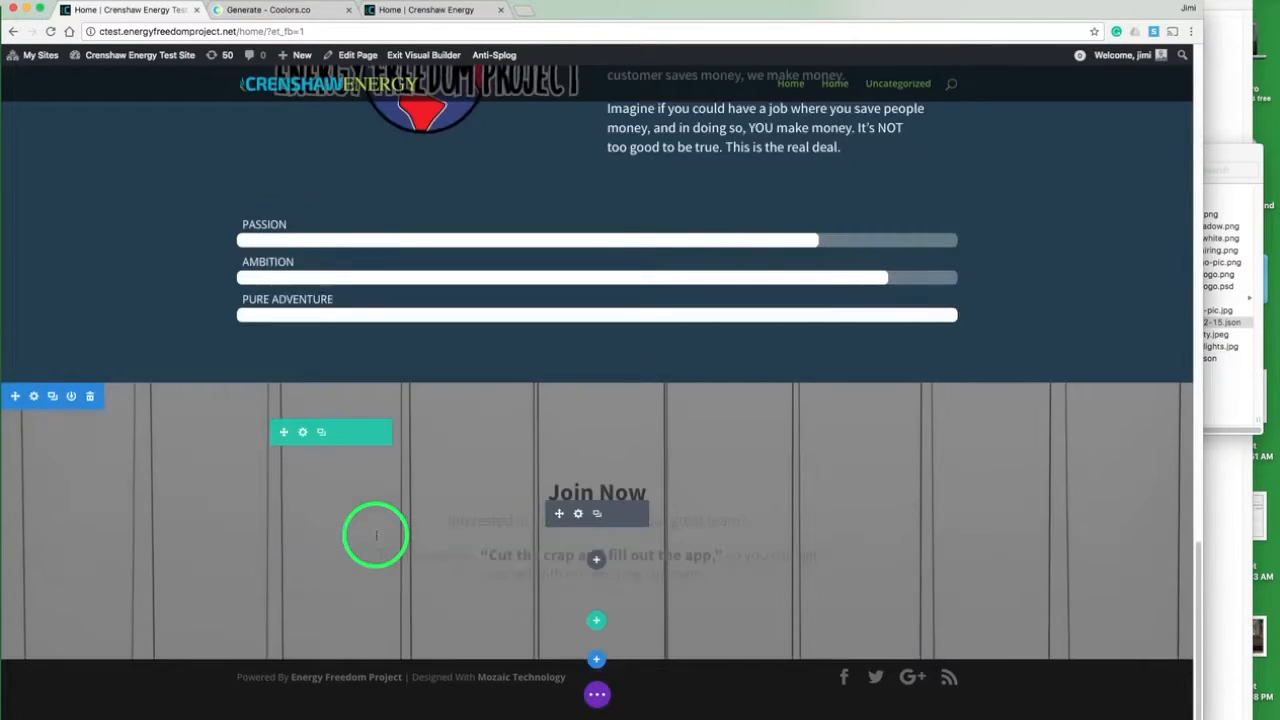
# - Insert a Text module below the Join Now introduction and close its settings without adding any content
pyautogui.click(597, 561)
pyautogui.write('t')
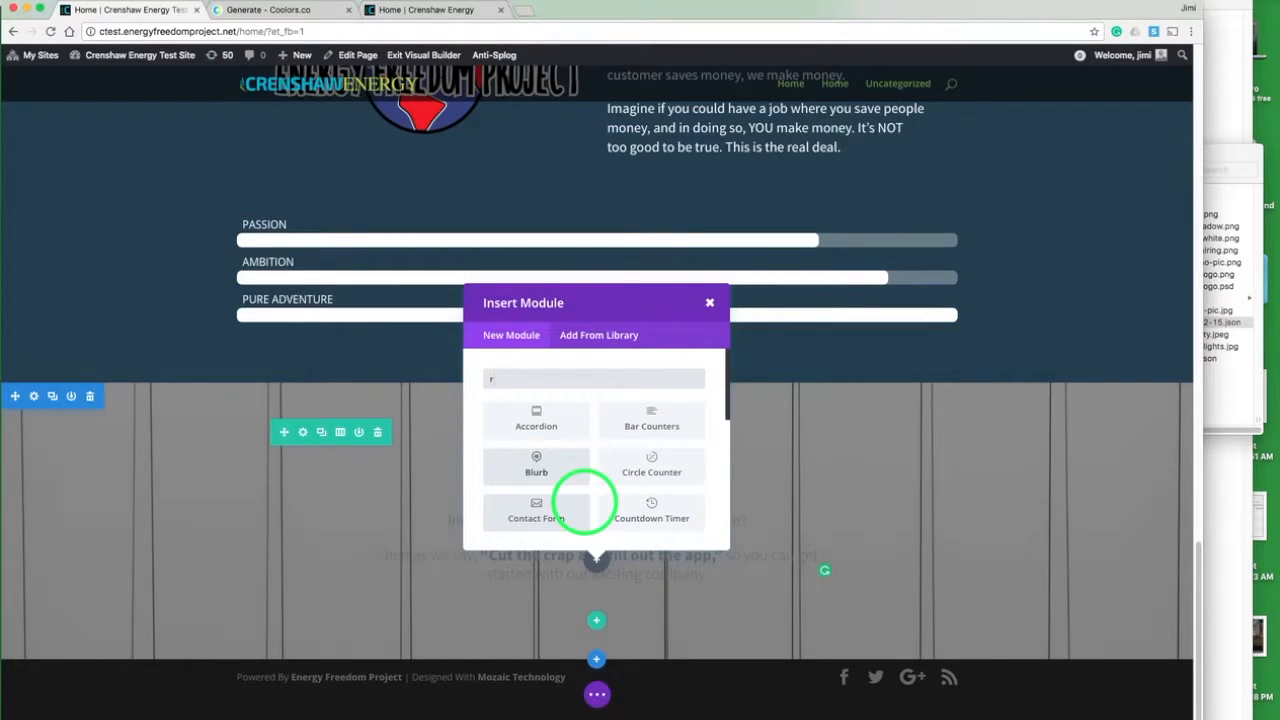
pyautogui.write('ex')
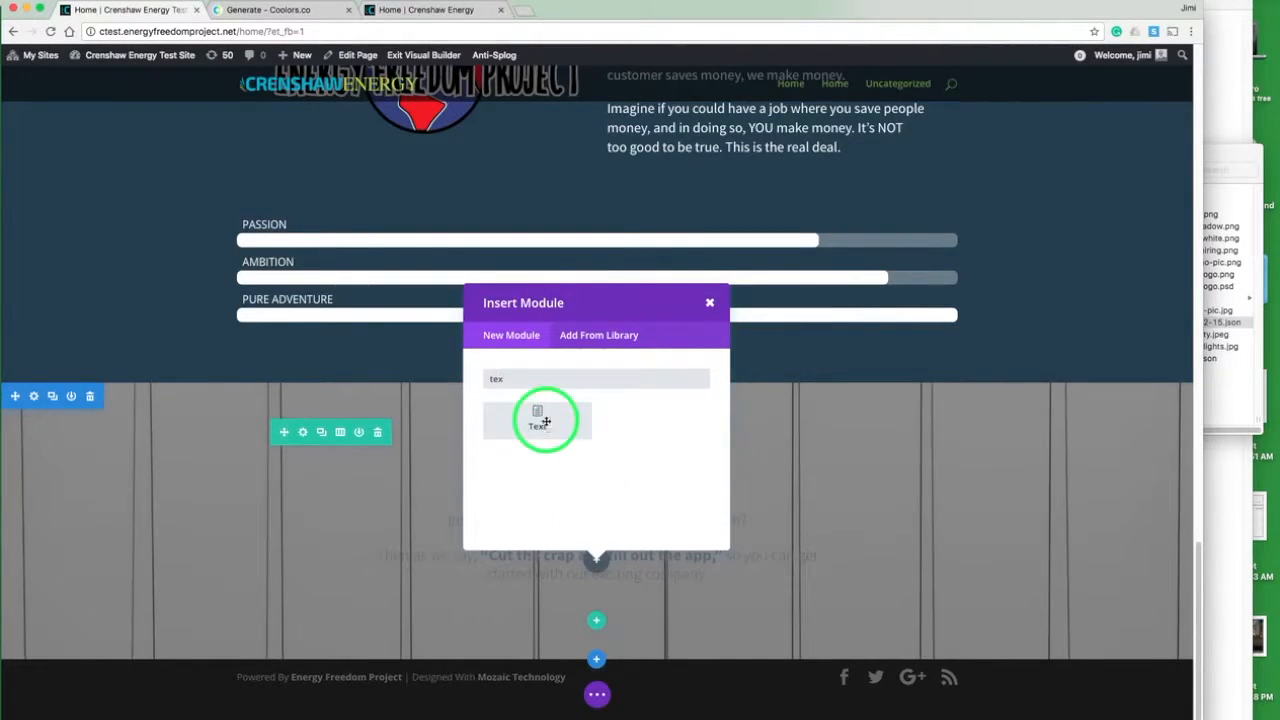
pyautogui.click(546, 421)
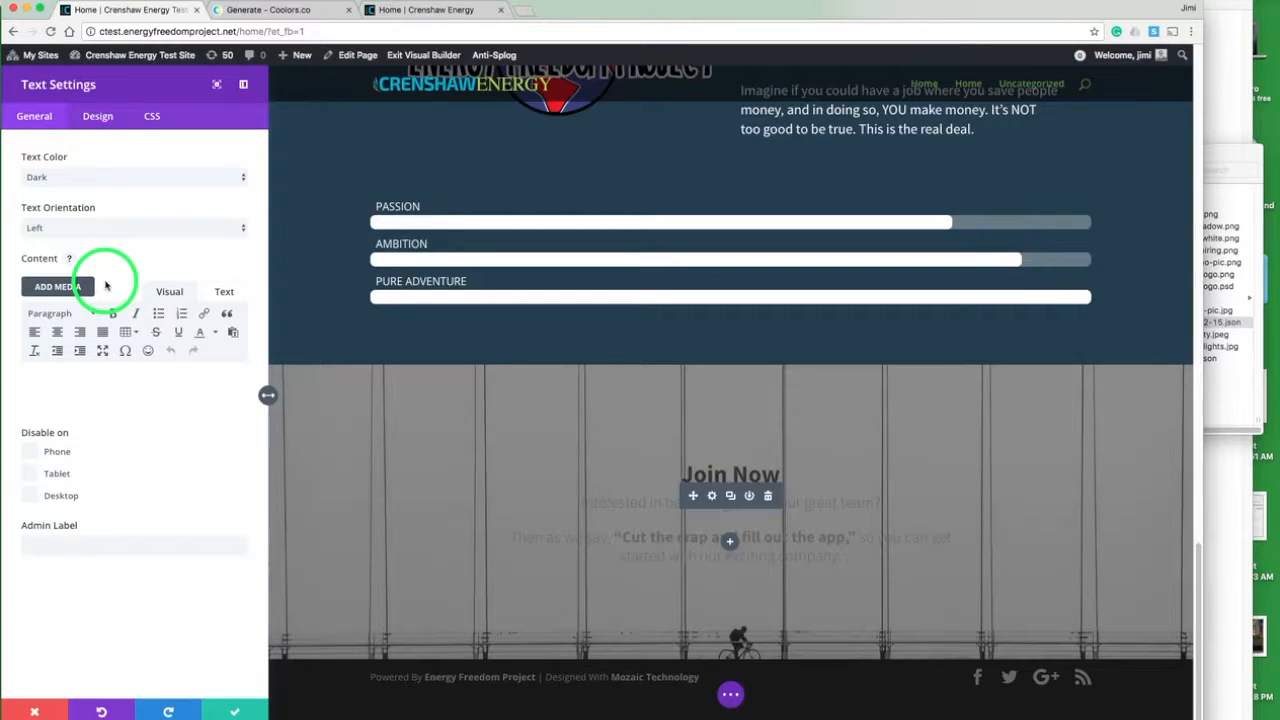
pyautogui.click(156, 376)
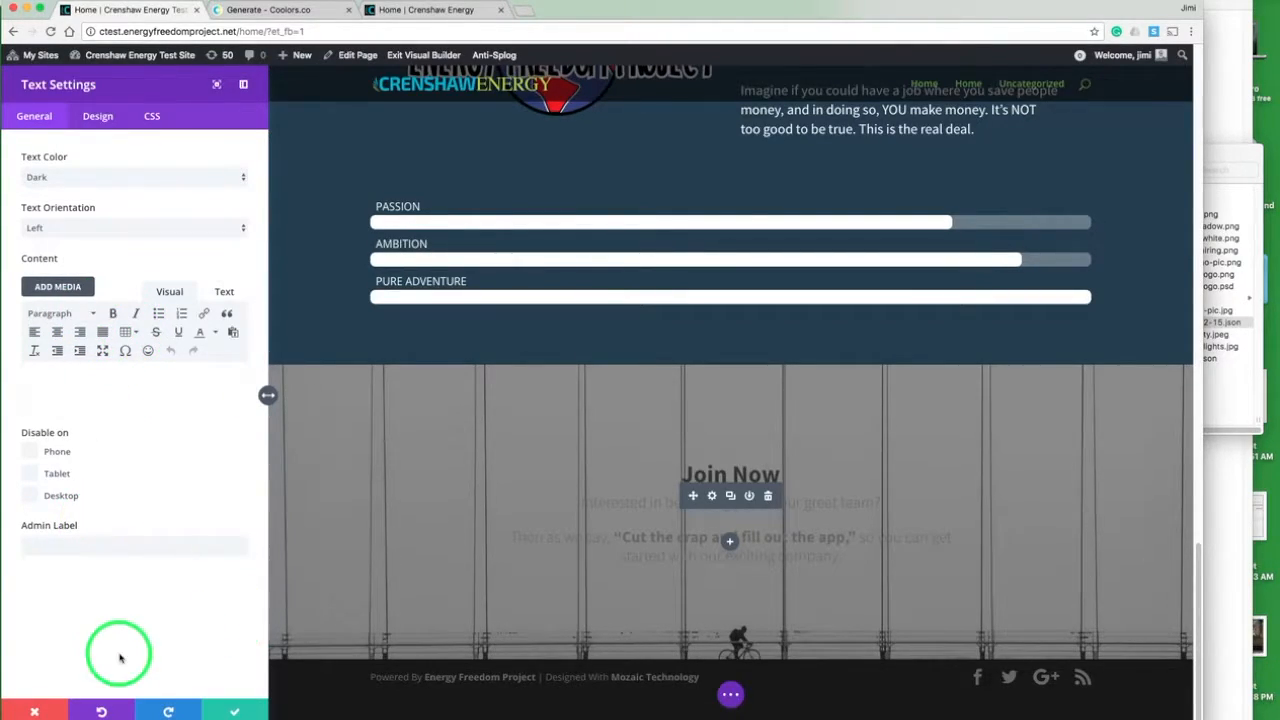
pyautogui.click(35, 711)
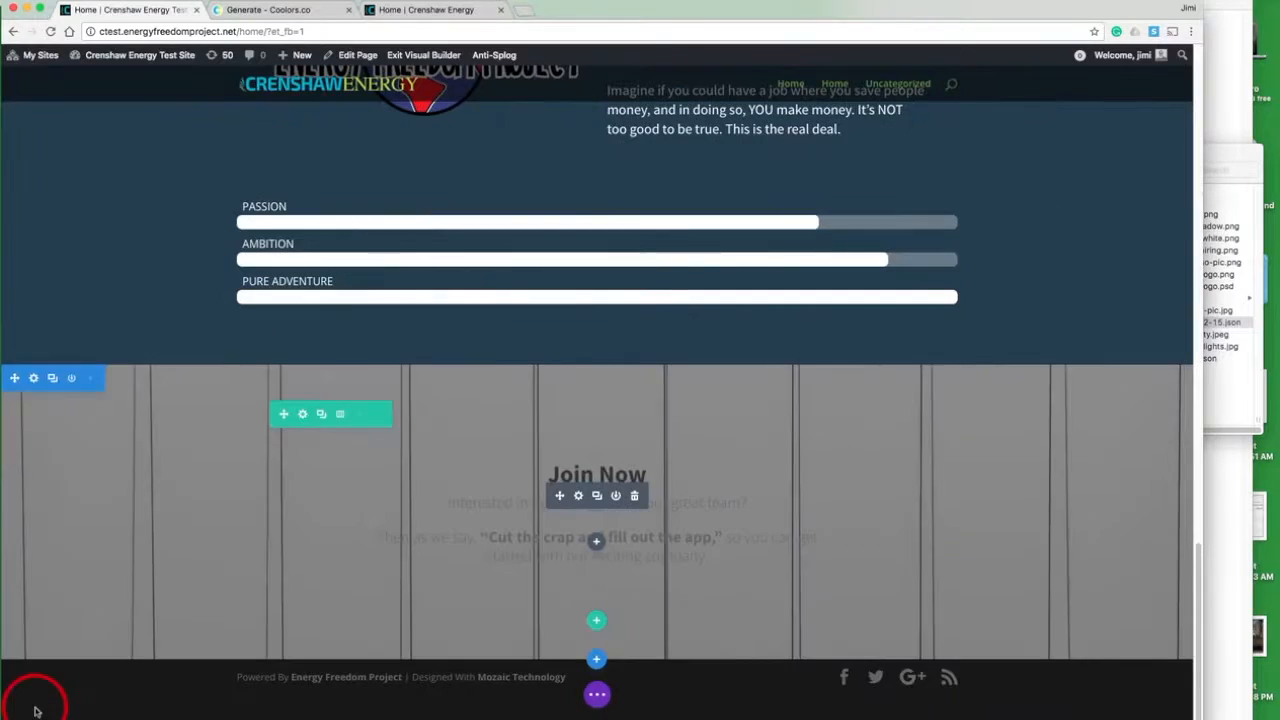
# - Save the visual builder changes and open the Home page in the back-end editor
pyautogui.click(596, 693)
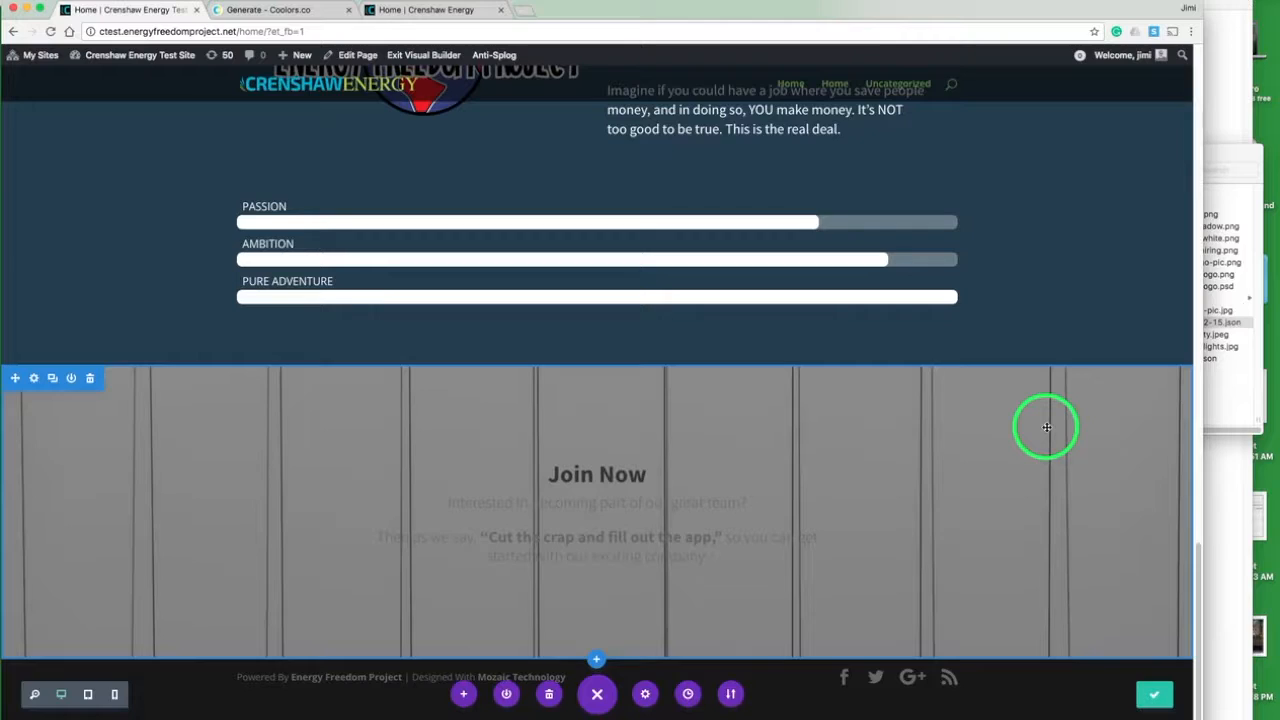
pyautogui.click(347, 57)
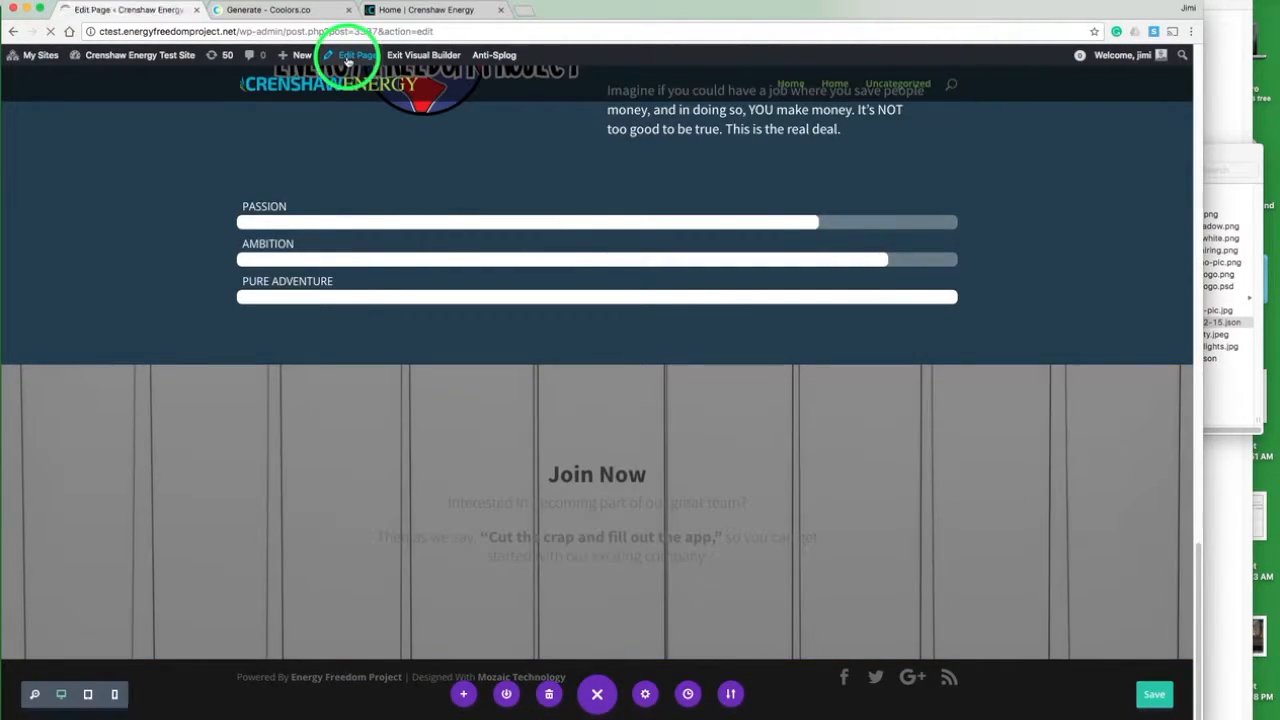
# - Insert the Join Now form into the section's empty Text module without its title and description, and save the module
pyautogui.scroll(-10, 773, 204)
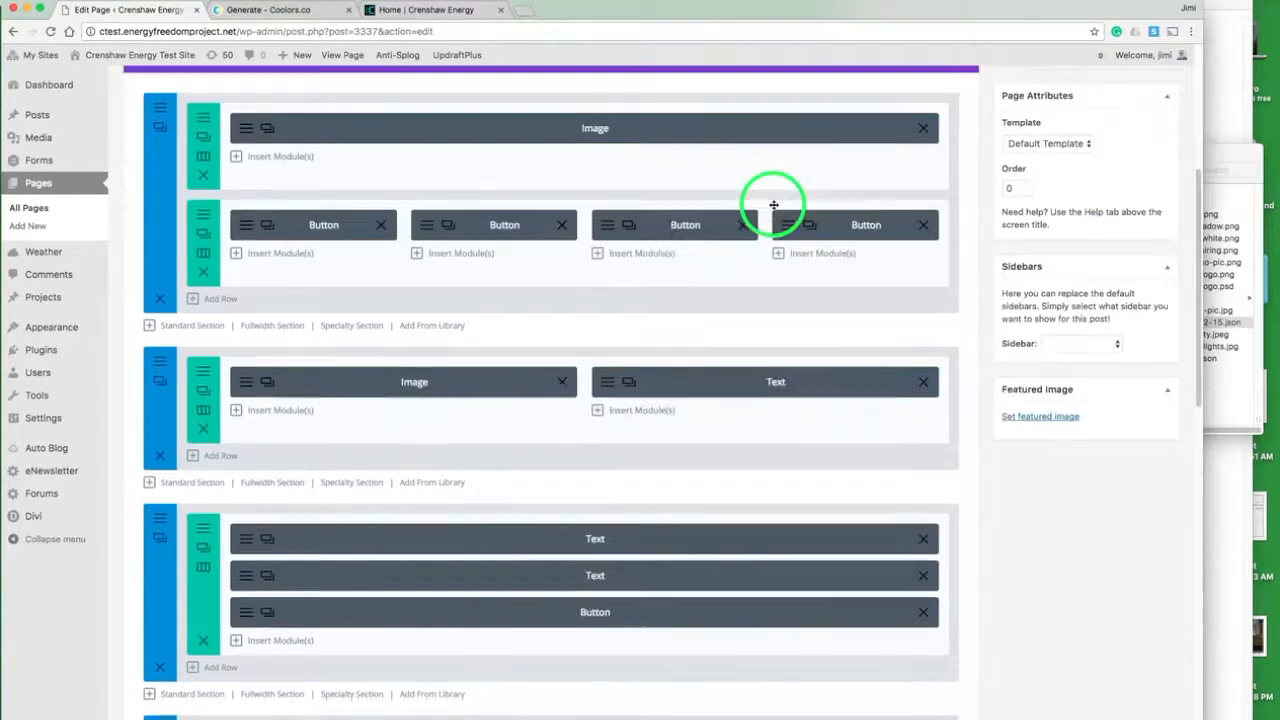
pyautogui.scroll(-5, 773, 204)
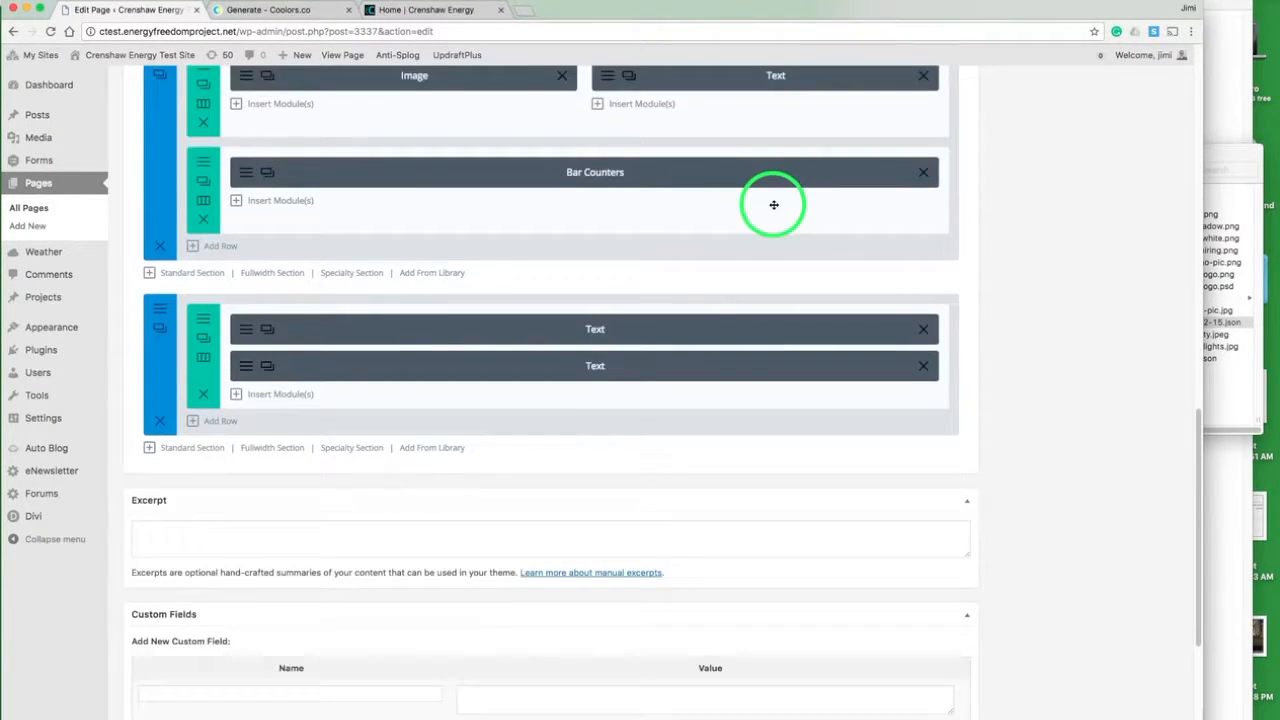
pyautogui.click(249, 369)
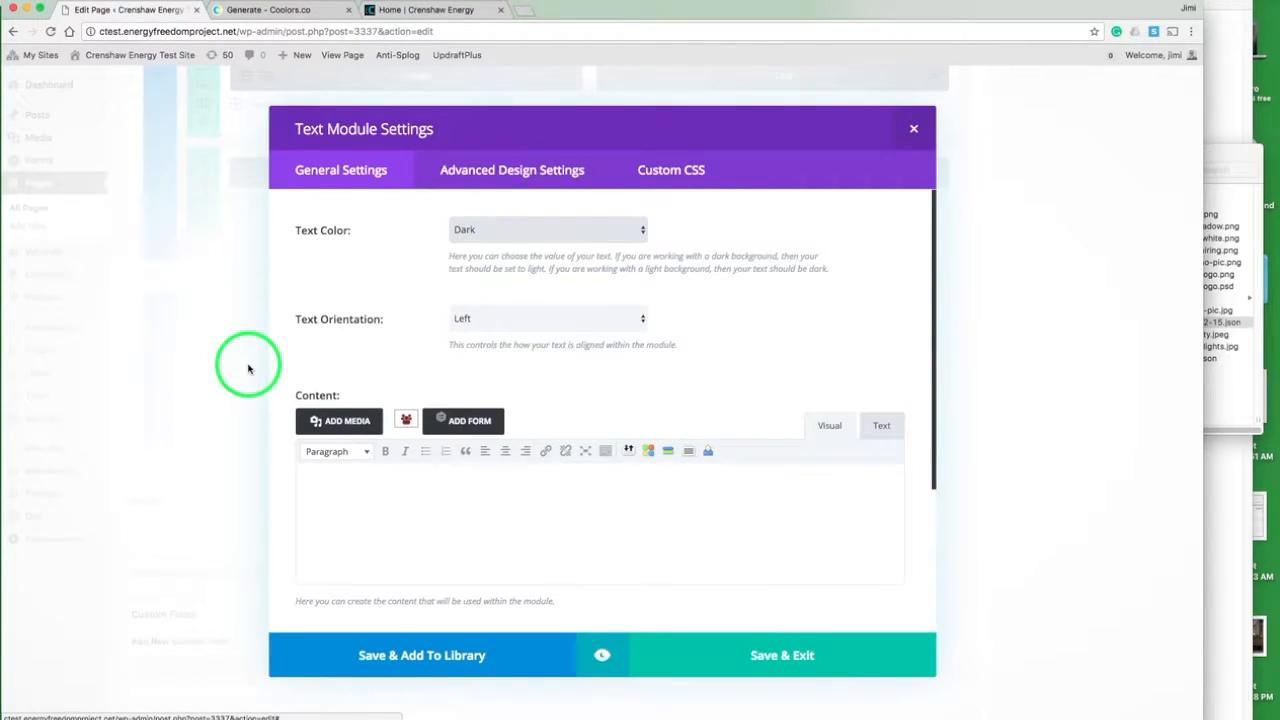
pyautogui.click(462, 424)
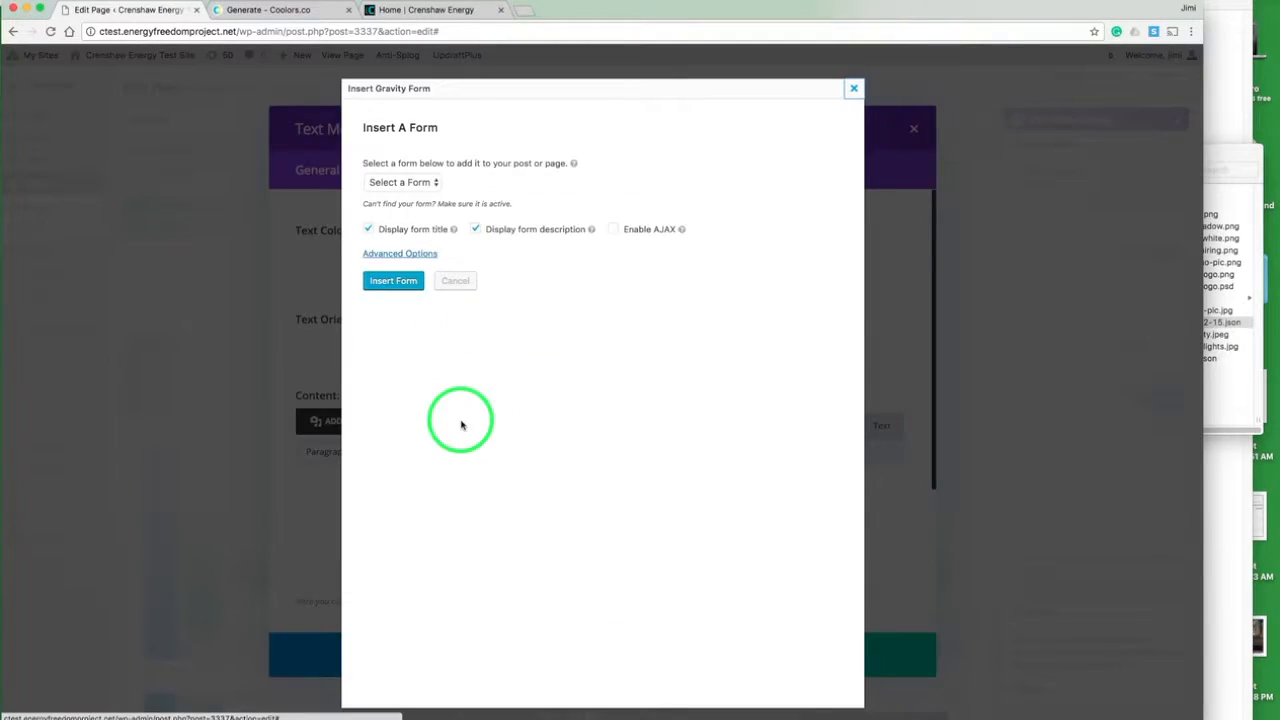
pyautogui.click(405, 170)
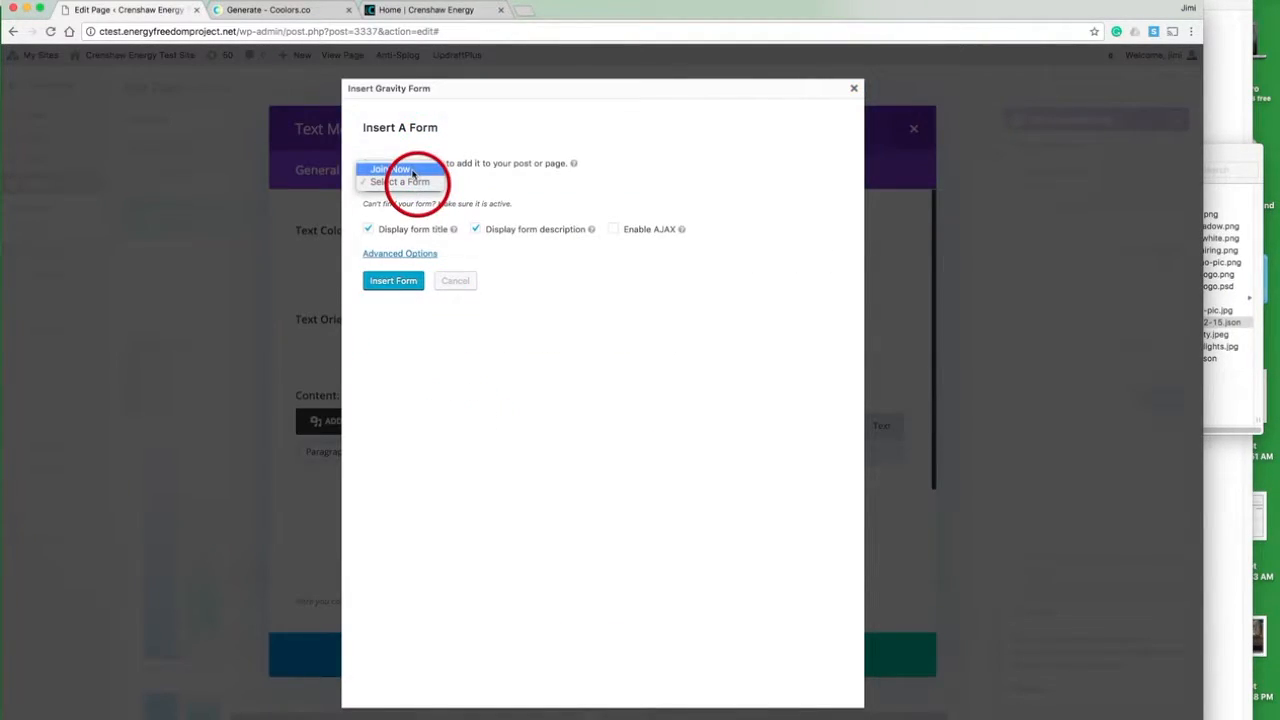
pyautogui.click(368, 229)
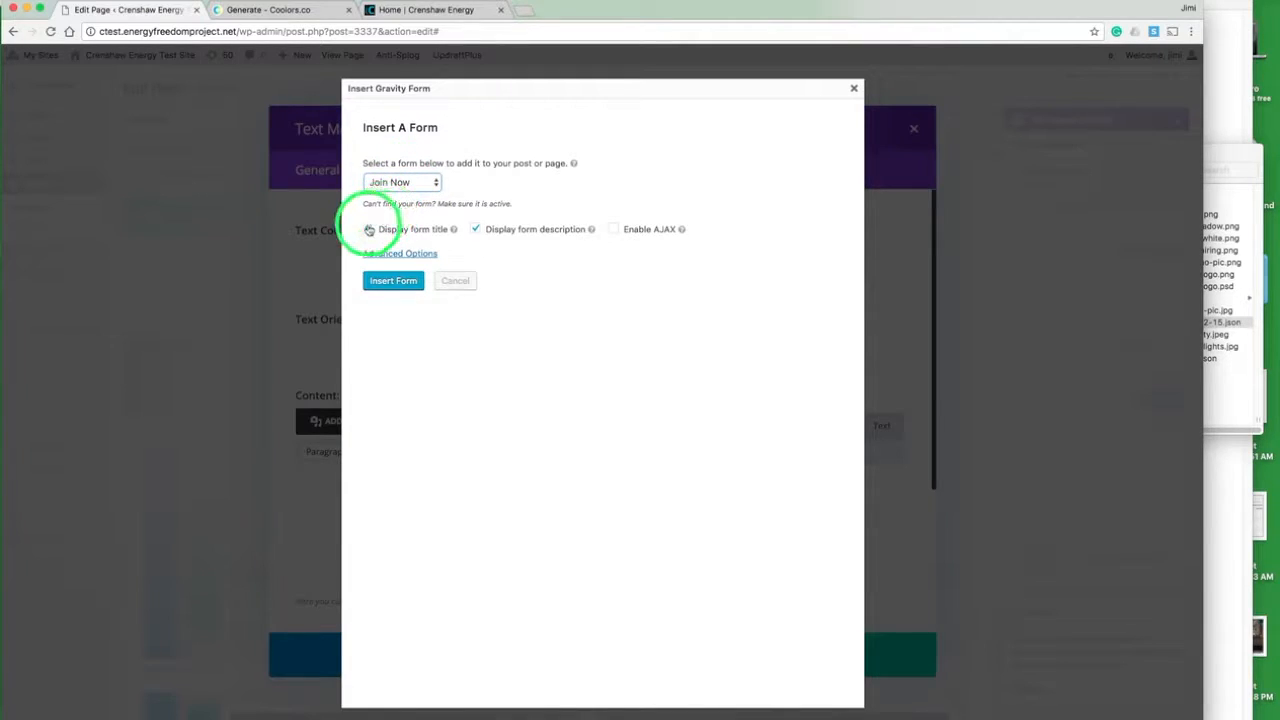
pyautogui.click(476, 229)
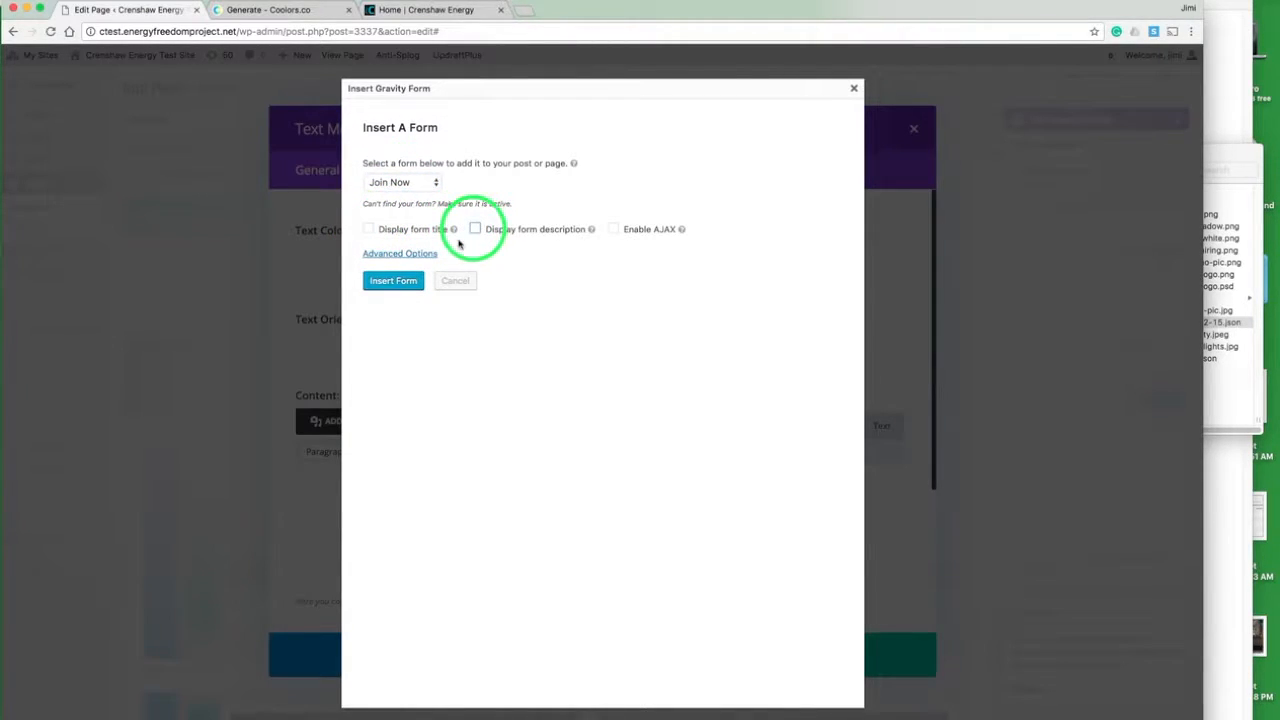
pyautogui.click(404, 280)
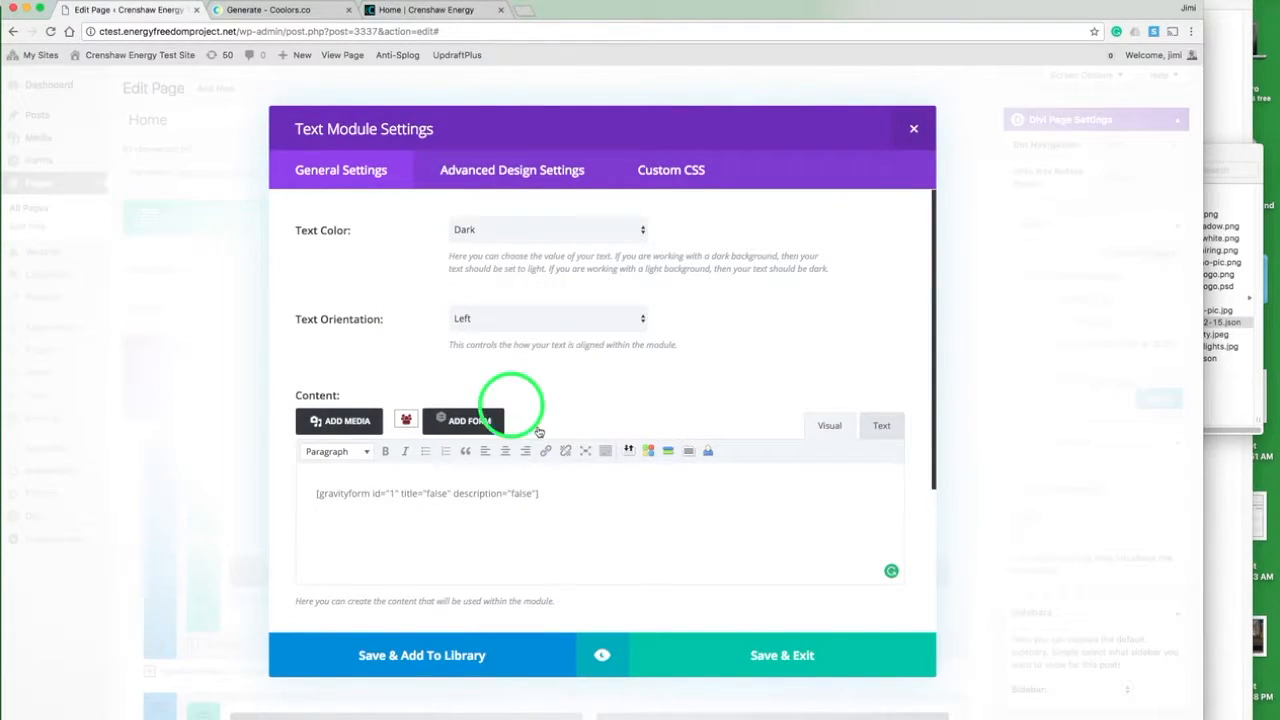
pyautogui.click(730, 655)
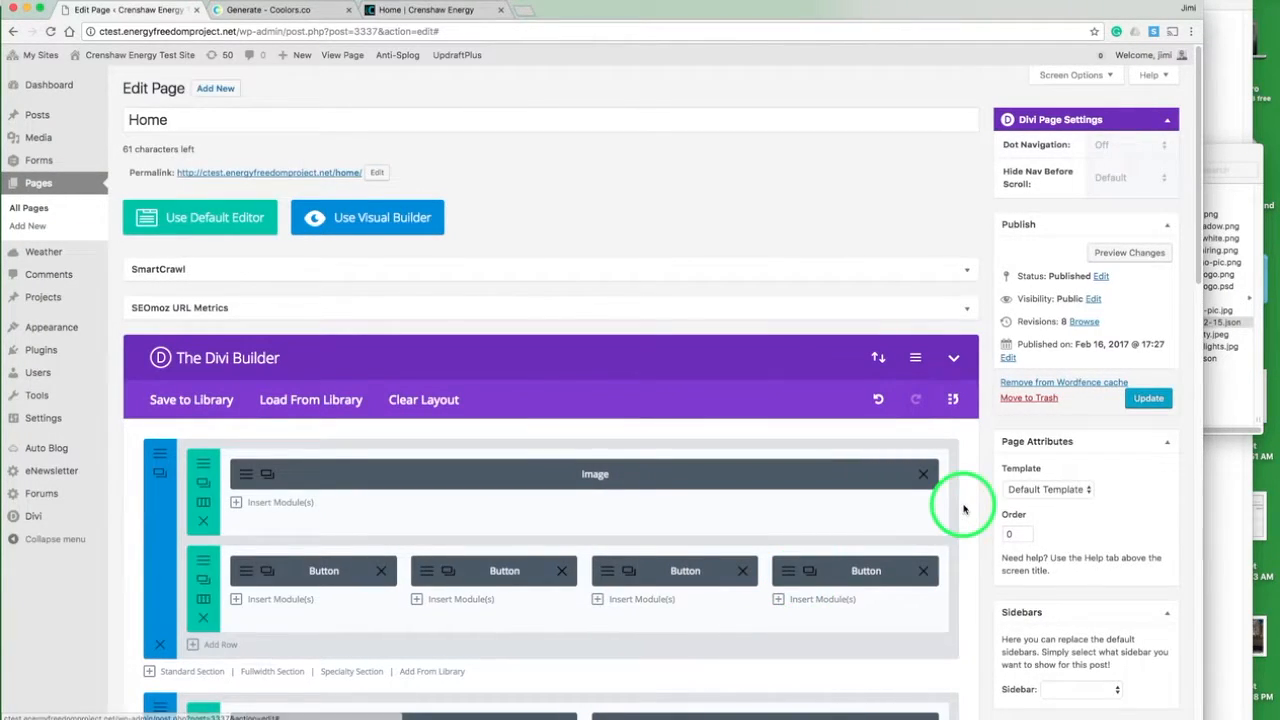
# - Update the Home page and reopen it in the visual builder to check the form in the Join Now section
pyautogui.click(1147, 399)
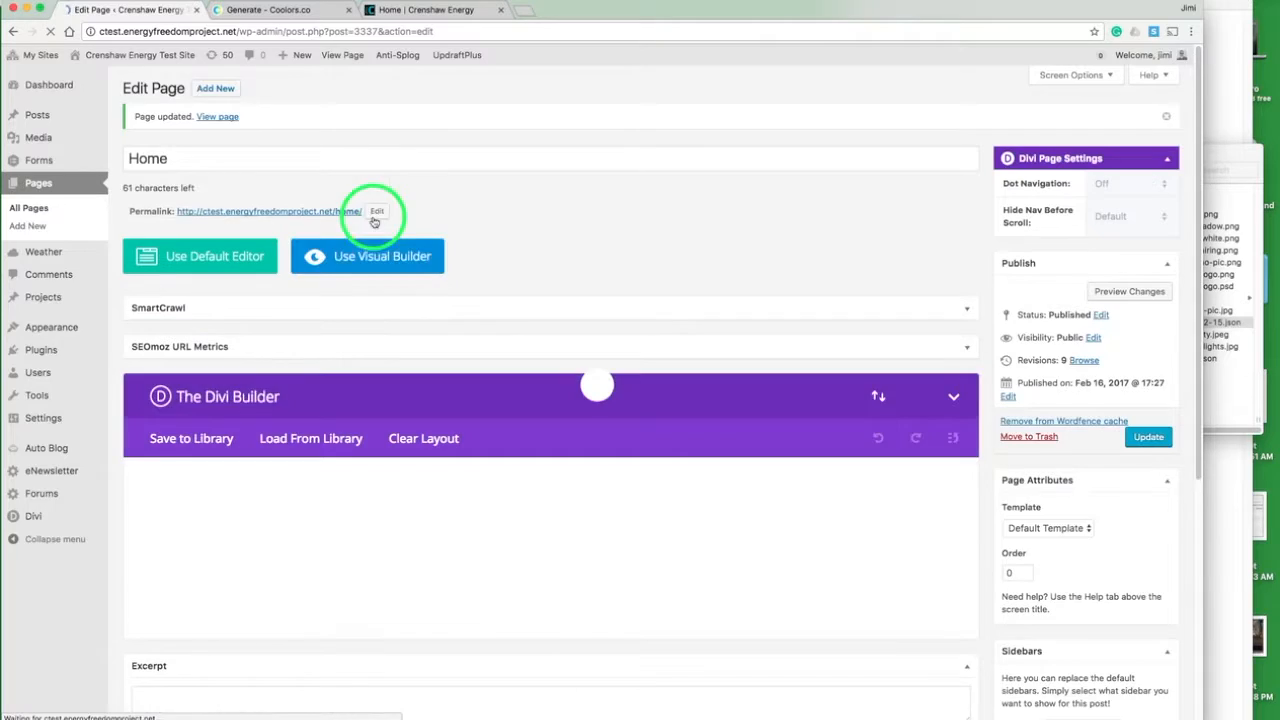
pyautogui.click(371, 247)
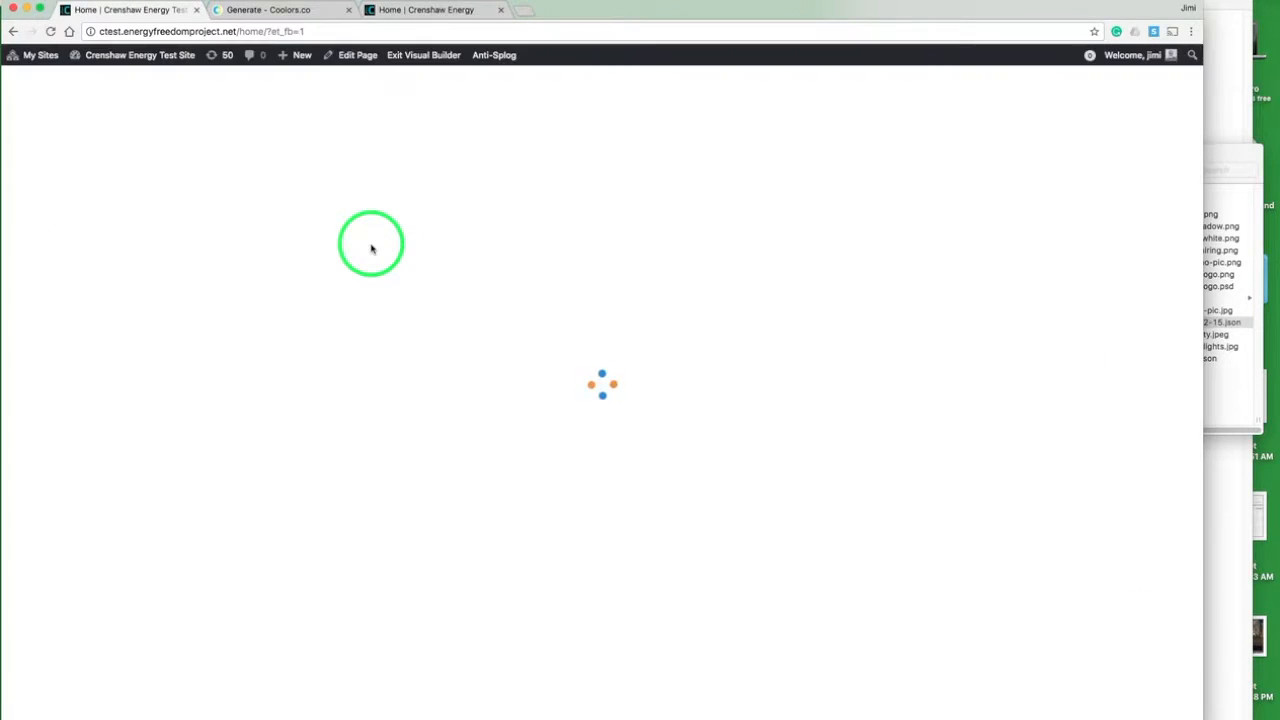
pyautogui.scroll(-10, 380, 240)
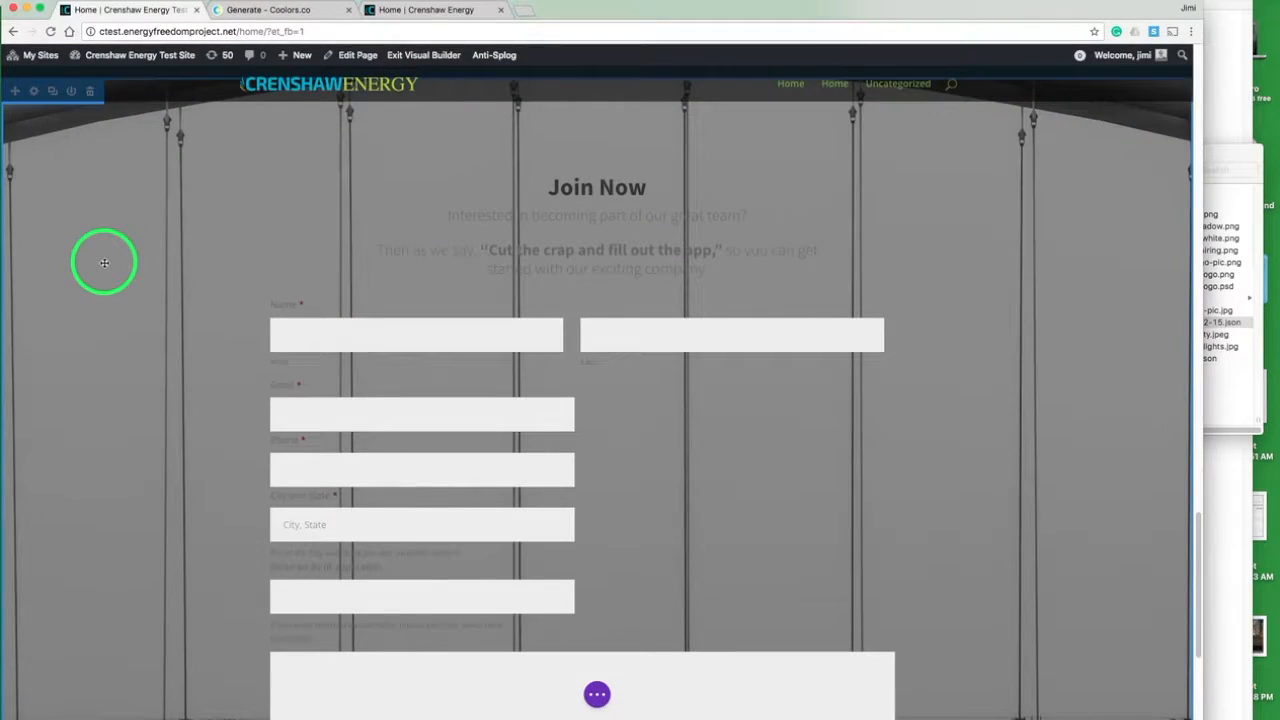
pyautogui.scroll(-3, 131, 357)
pyautogui.scroll(3, 131, 357)
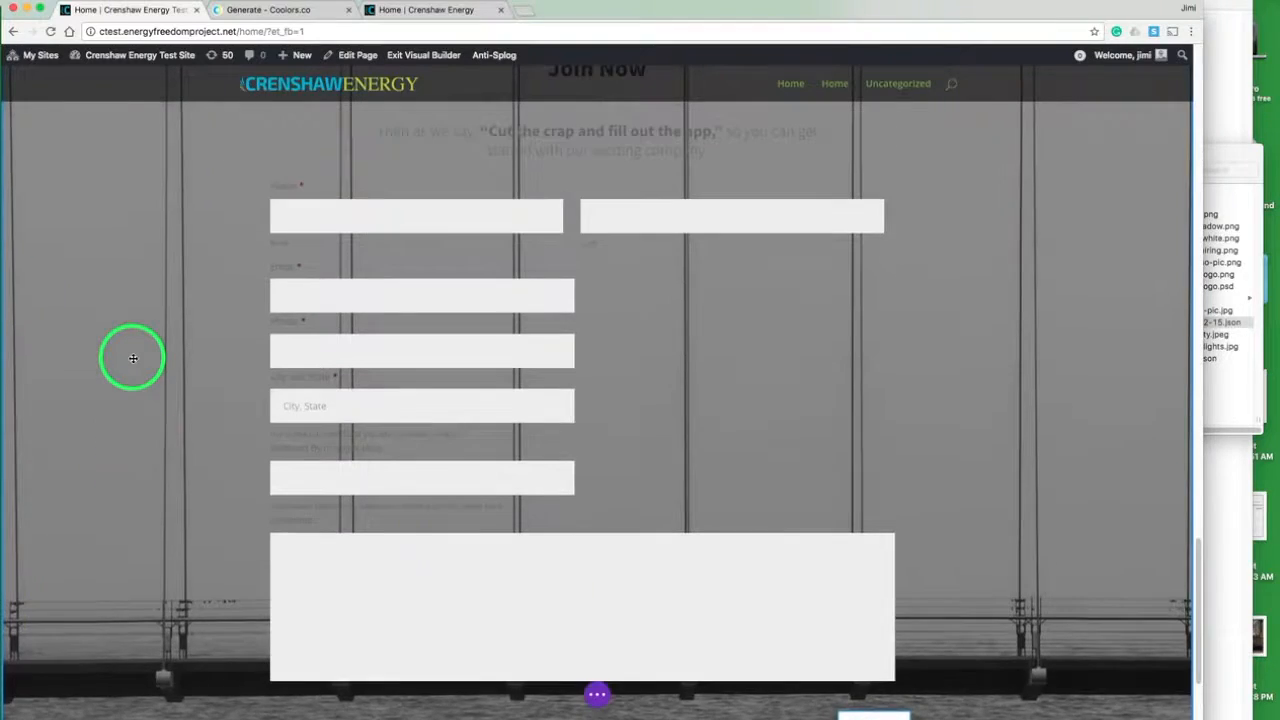
# - Remove the background image from the Join Now section and save the section settings
pyautogui.scroll(1, 132, 358)
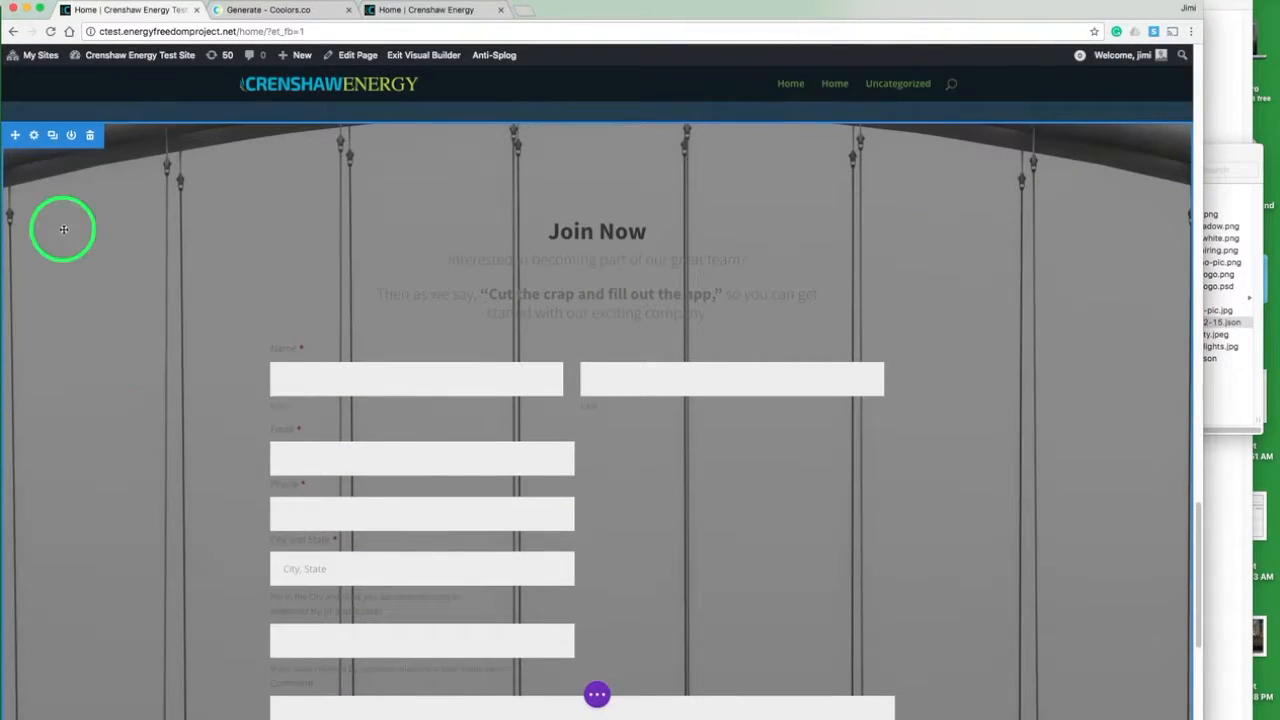
pyautogui.click(34, 136)
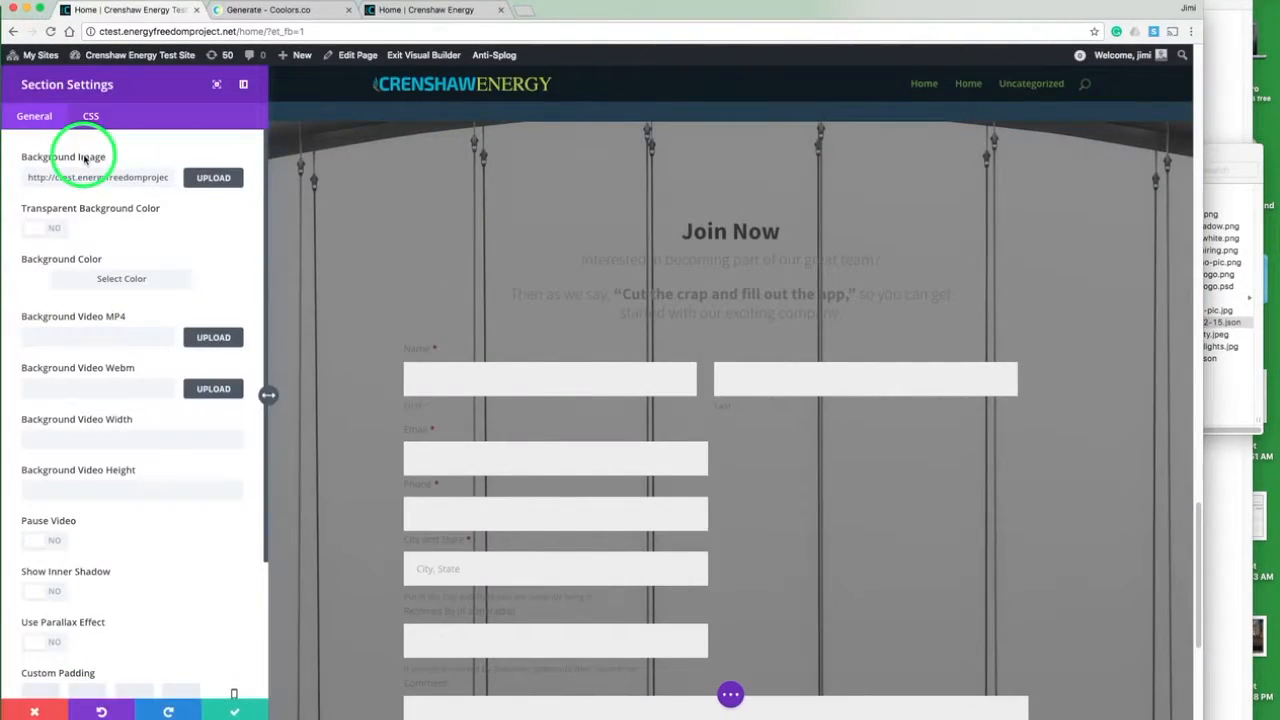
pyautogui.tripleClick(102, 176)
pyautogui.press('BackSpace')
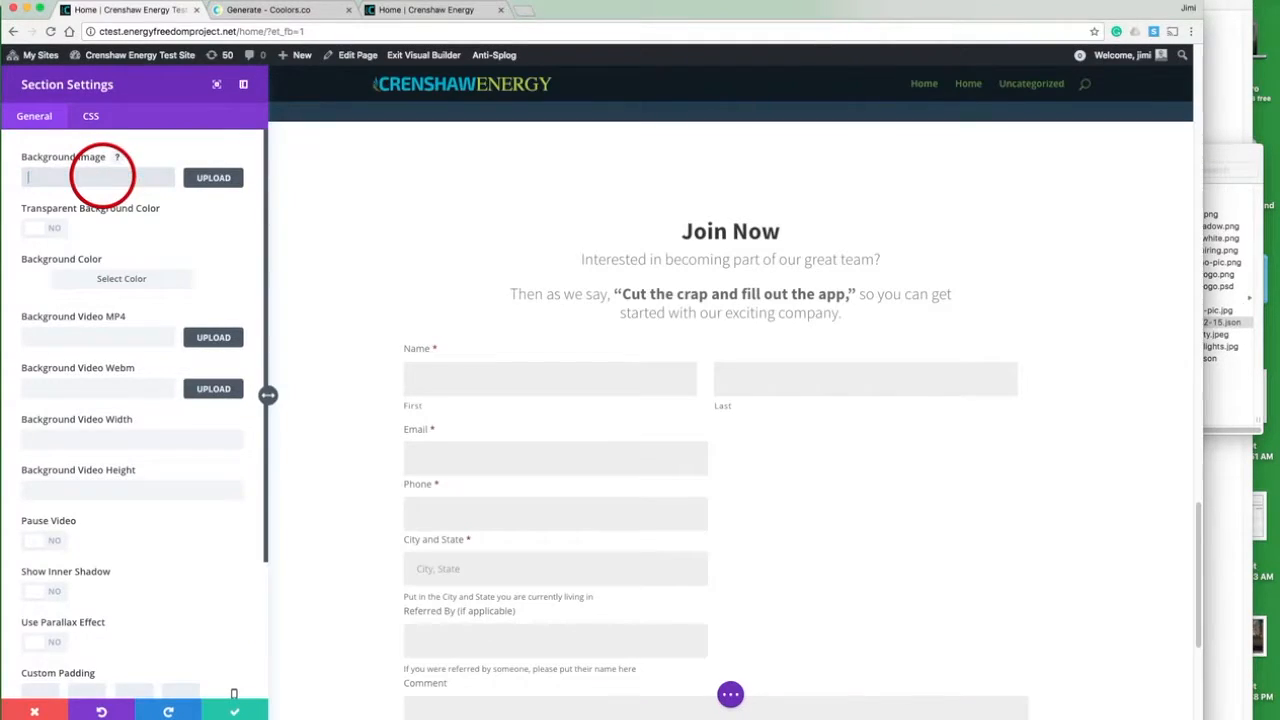
pyautogui.click(234, 712)
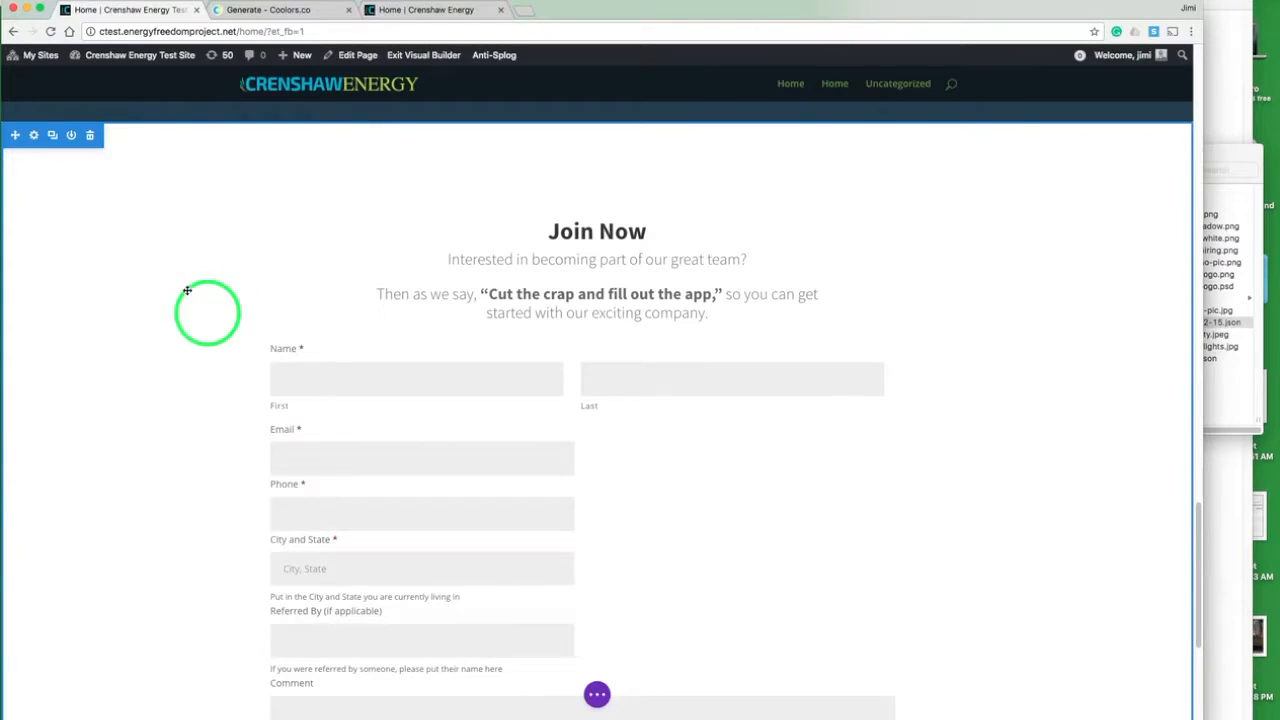
# - Set the Join Now section's CSS ID to join and save the section settings
pyautogui.click(35, 135)
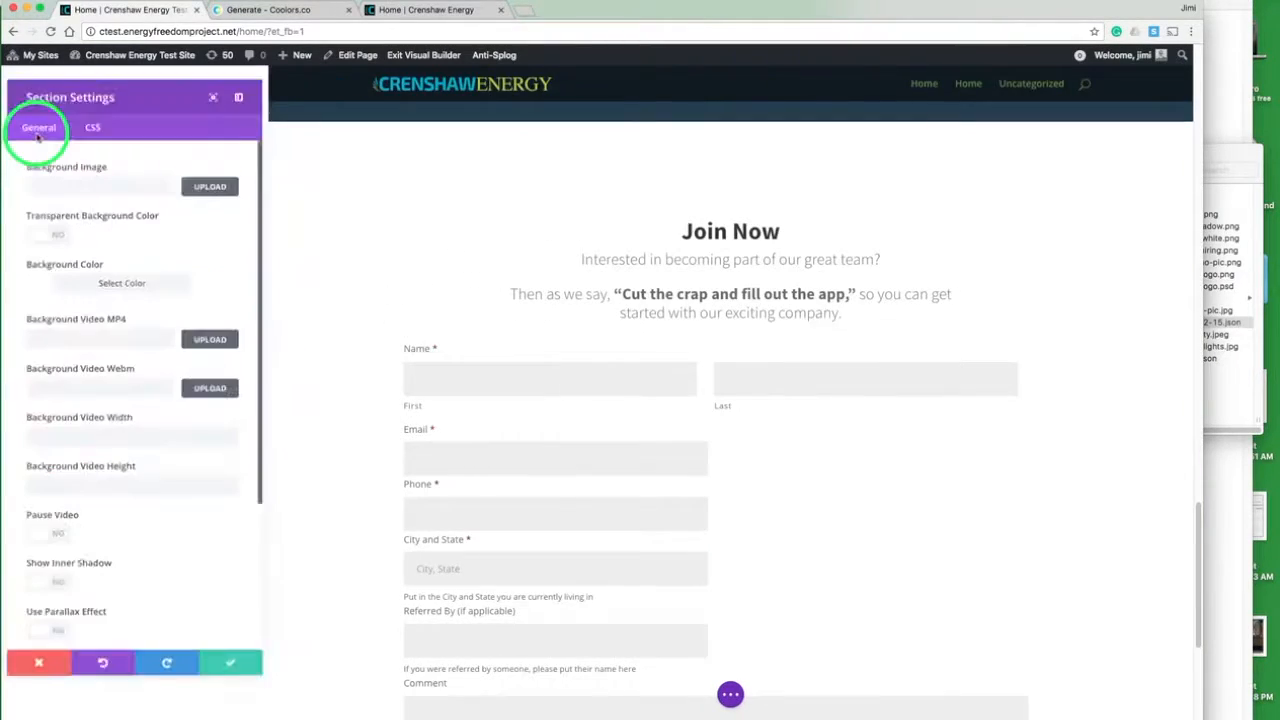
pyautogui.click(91, 118)
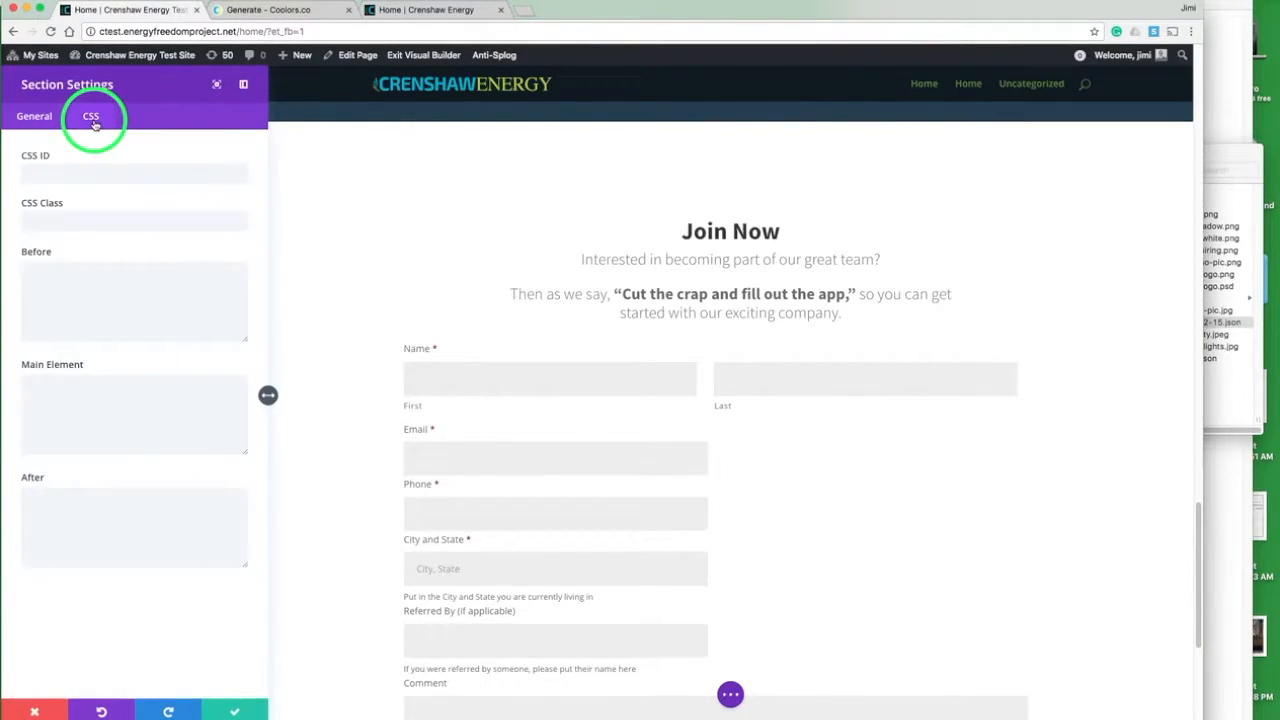
pyautogui.click(63, 170)
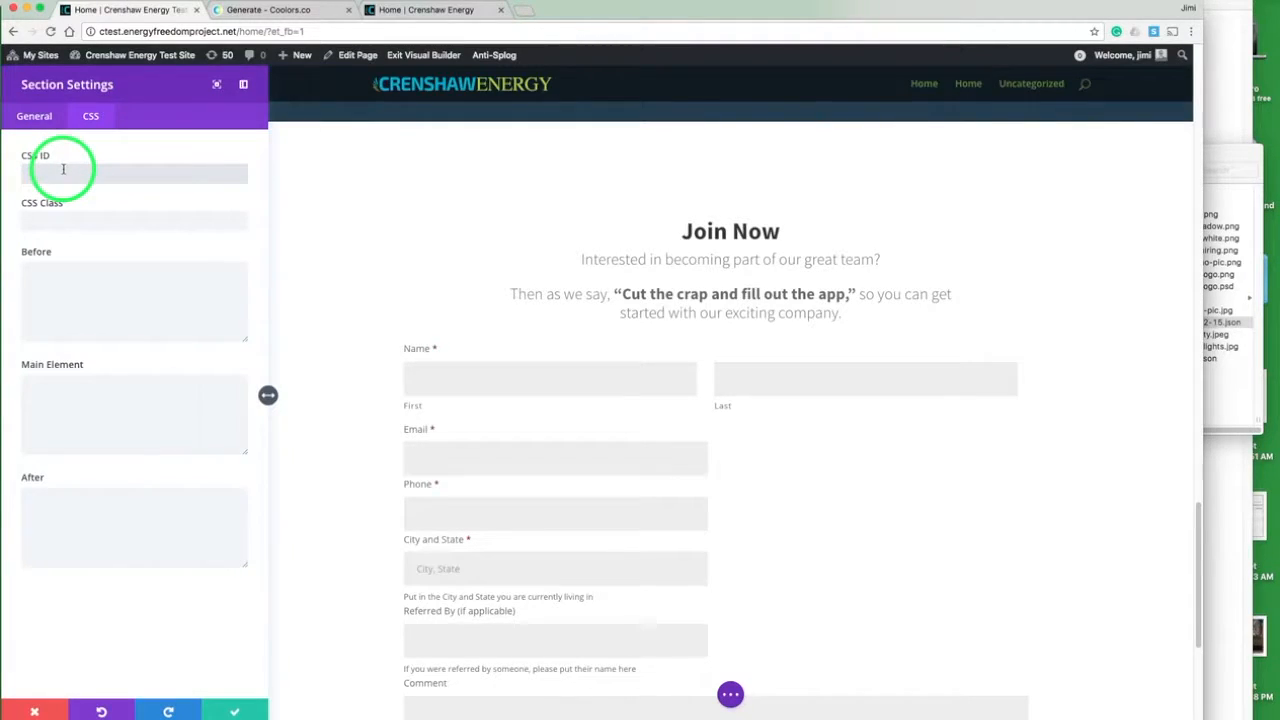
pyautogui.write('jim')
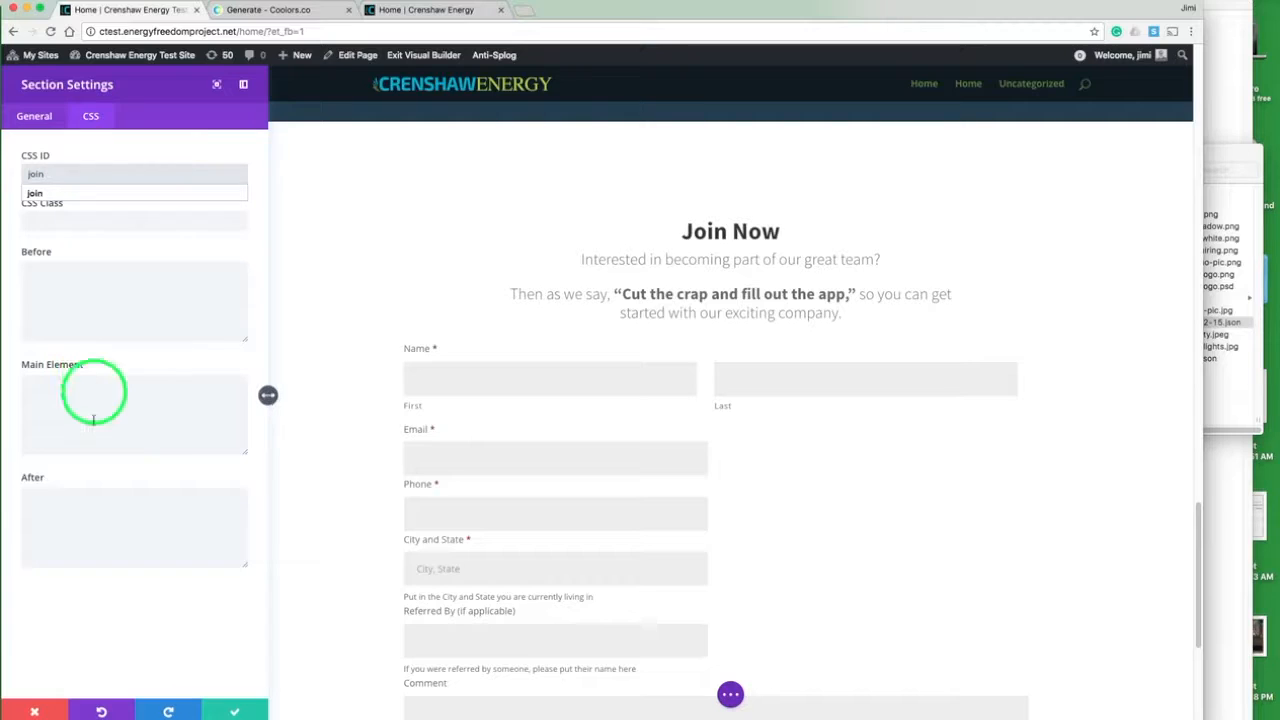
pyautogui.click(229, 709)
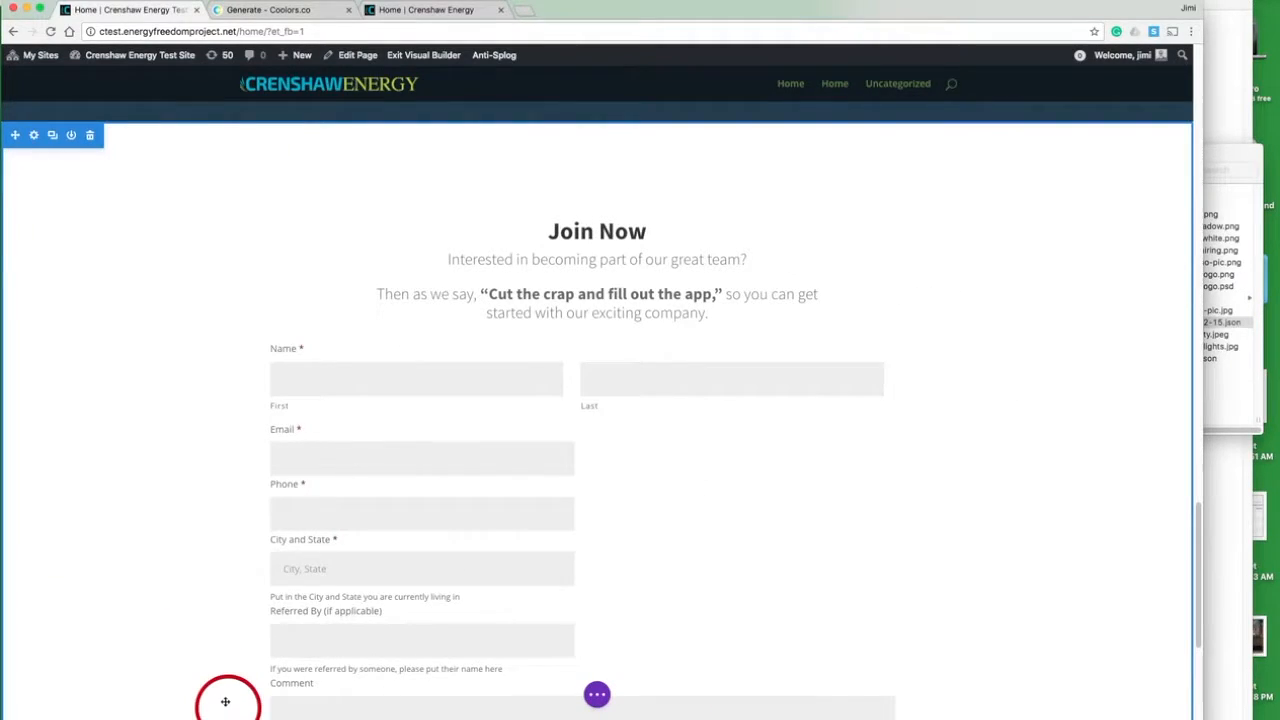
# - Set the URL of the Ready To Start? button to #join and save its settings
pyautogui.scroll(8, 192, 345)
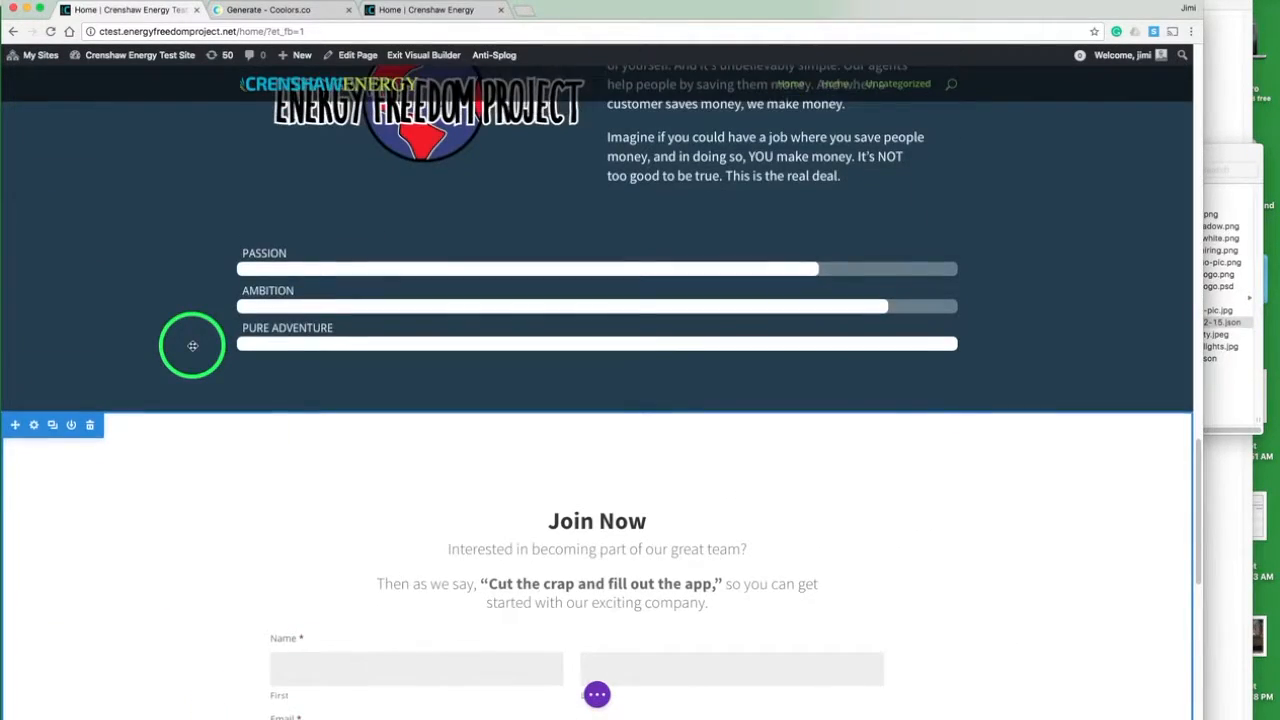
pyautogui.scroll(1, 192, 345)
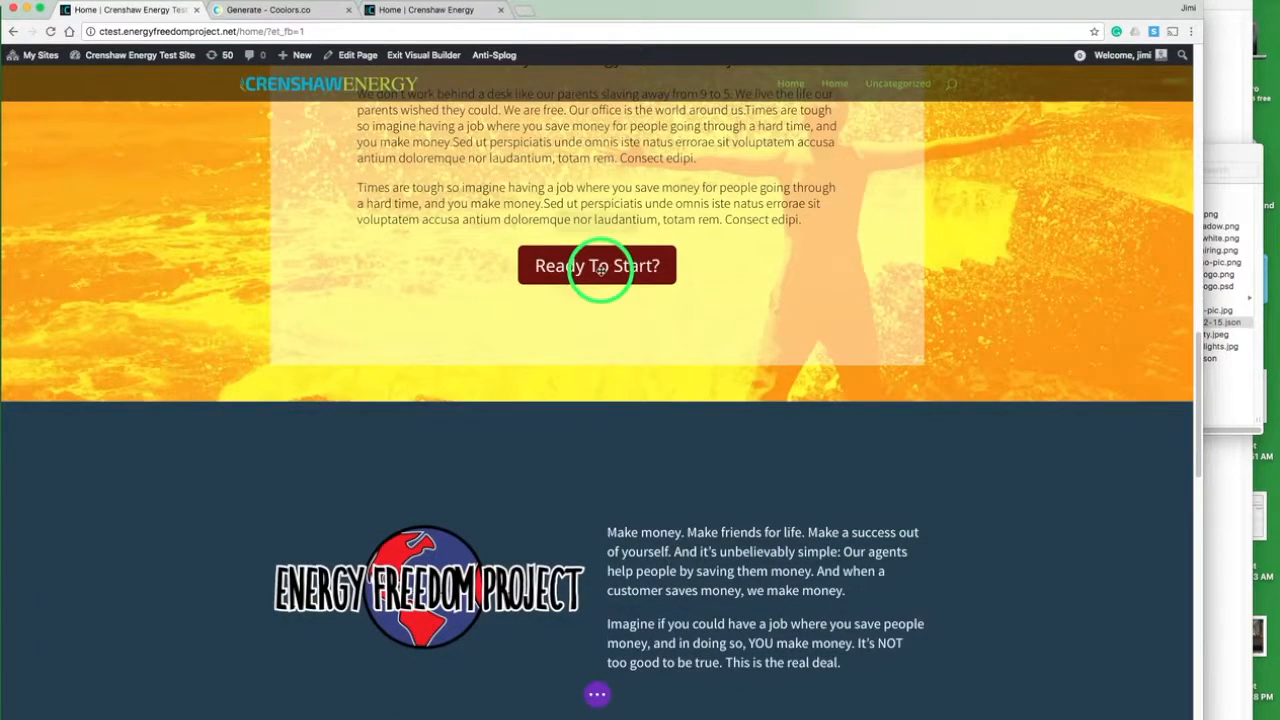
pyautogui.moveTo(602, 266)
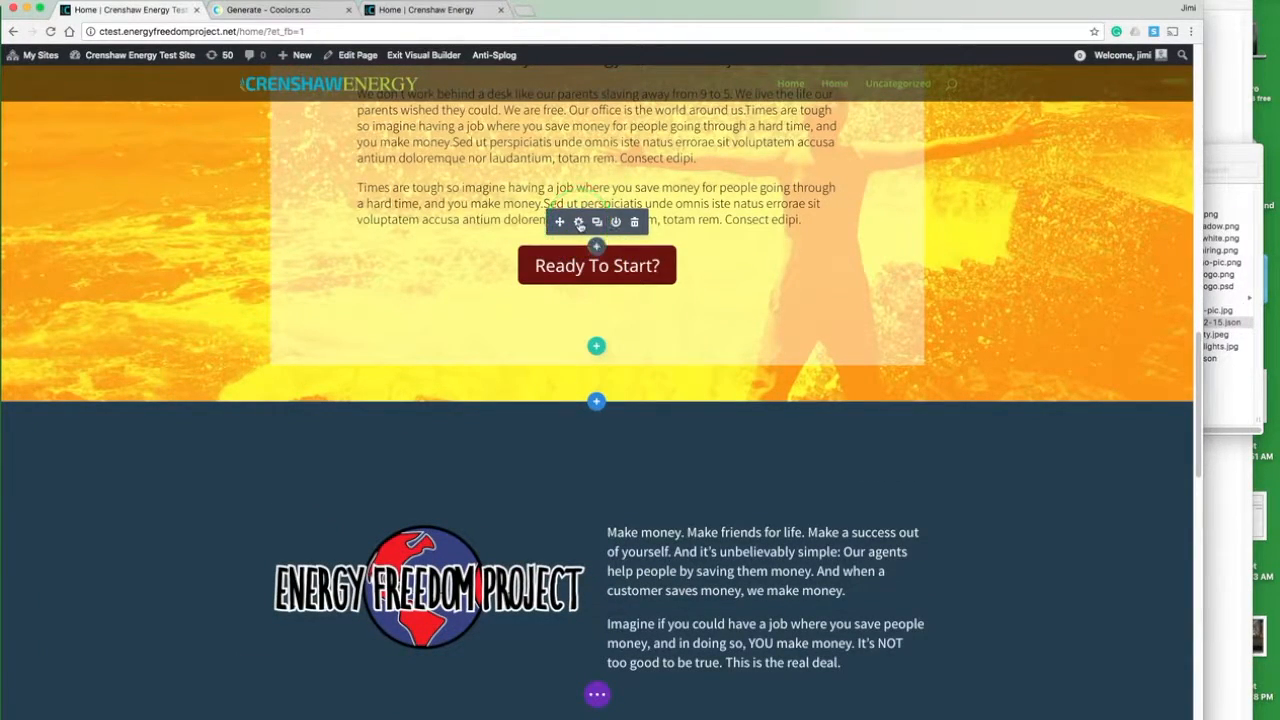
pyautogui.click(578, 222)
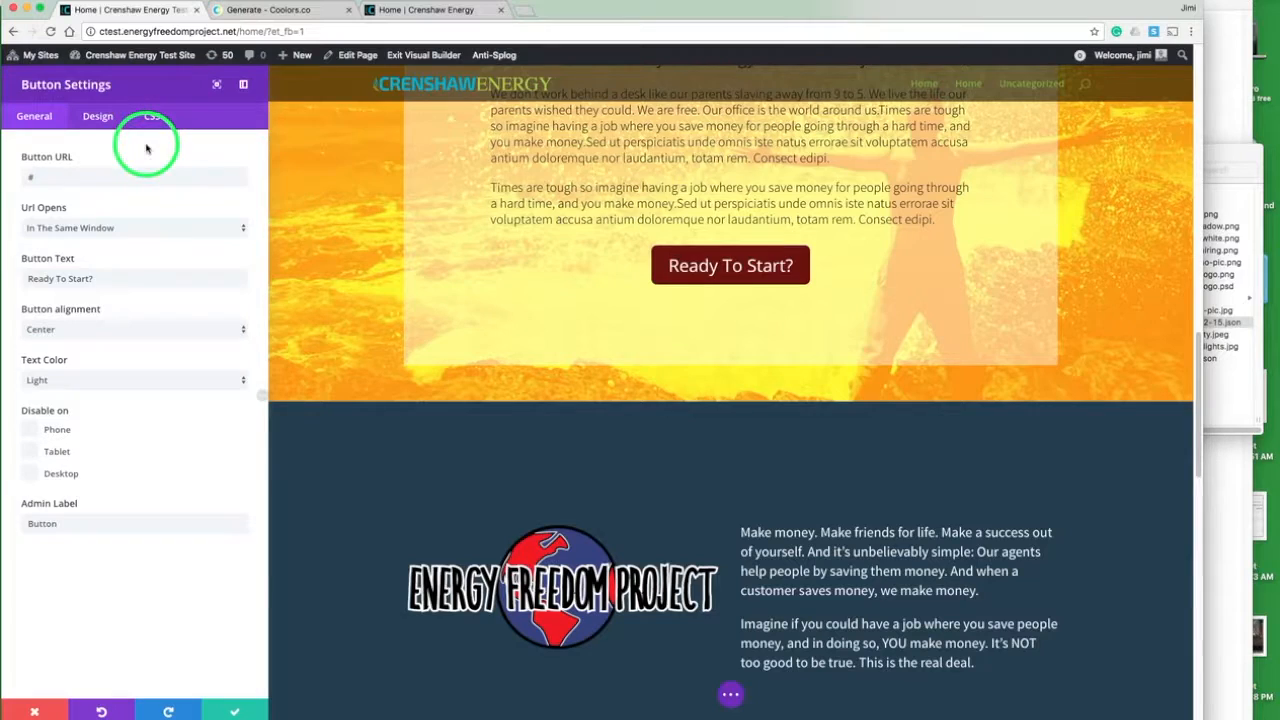
pyautogui.click(134, 176)
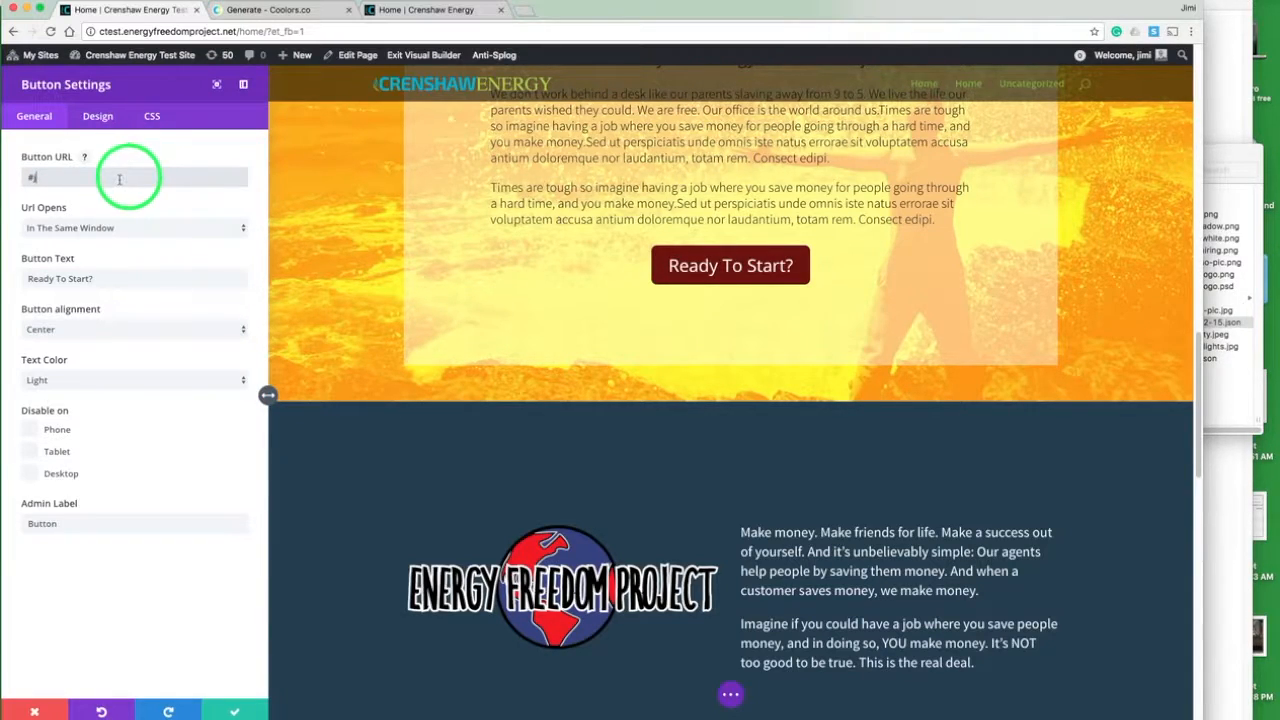
pyautogui.write('join')
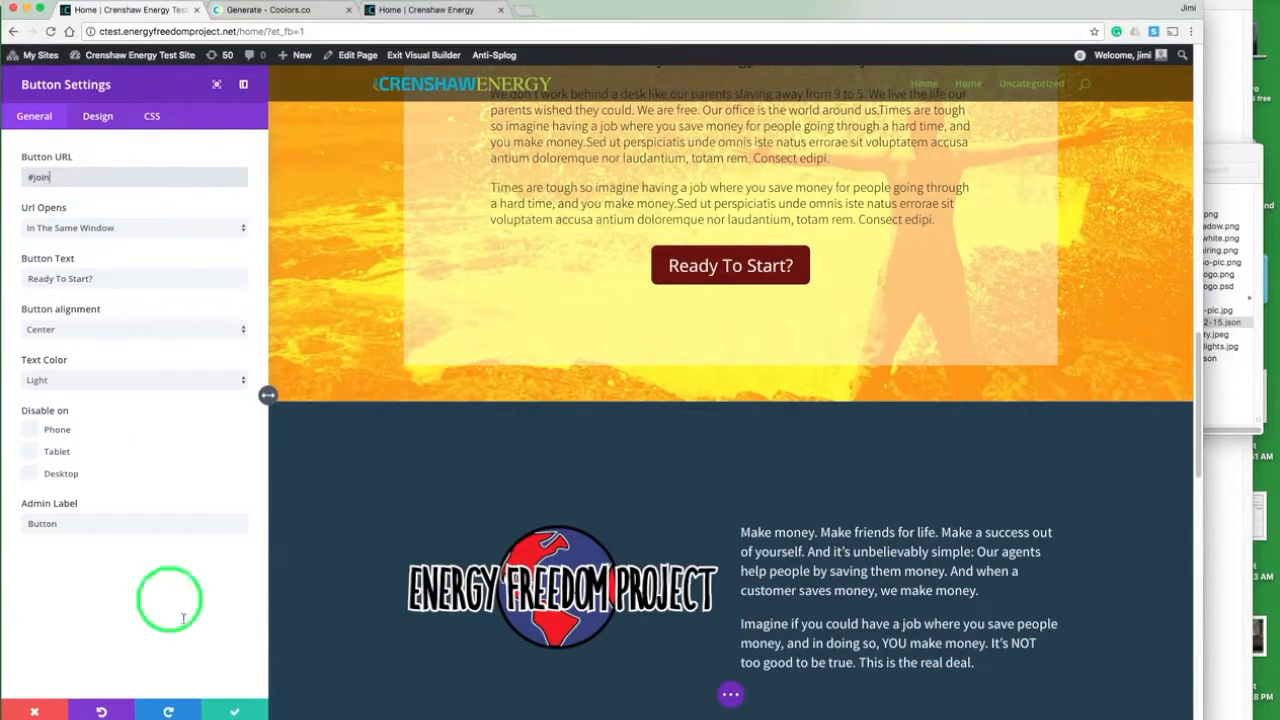
pyautogui.click(228, 709)
# - Link the Apply Now button in the header section to #join and save its settings
pyautogui.scroll(5, 350, 316)
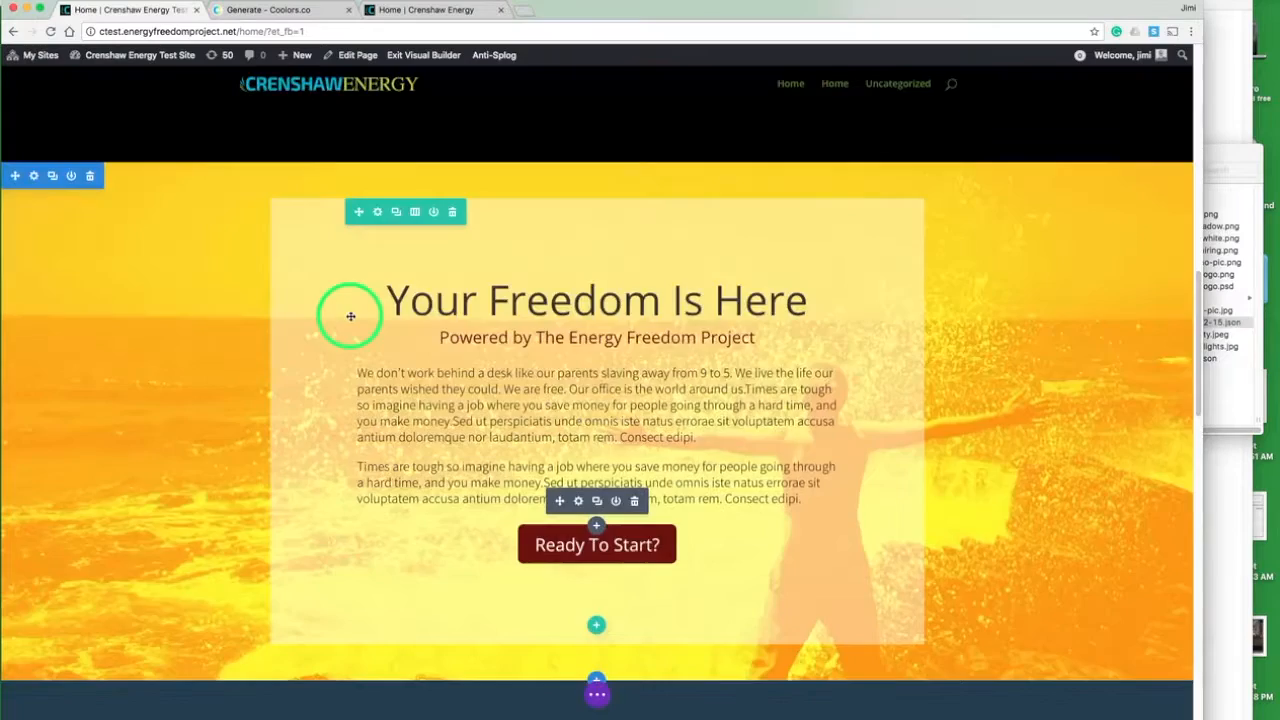
pyautogui.scroll(6, 350, 316)
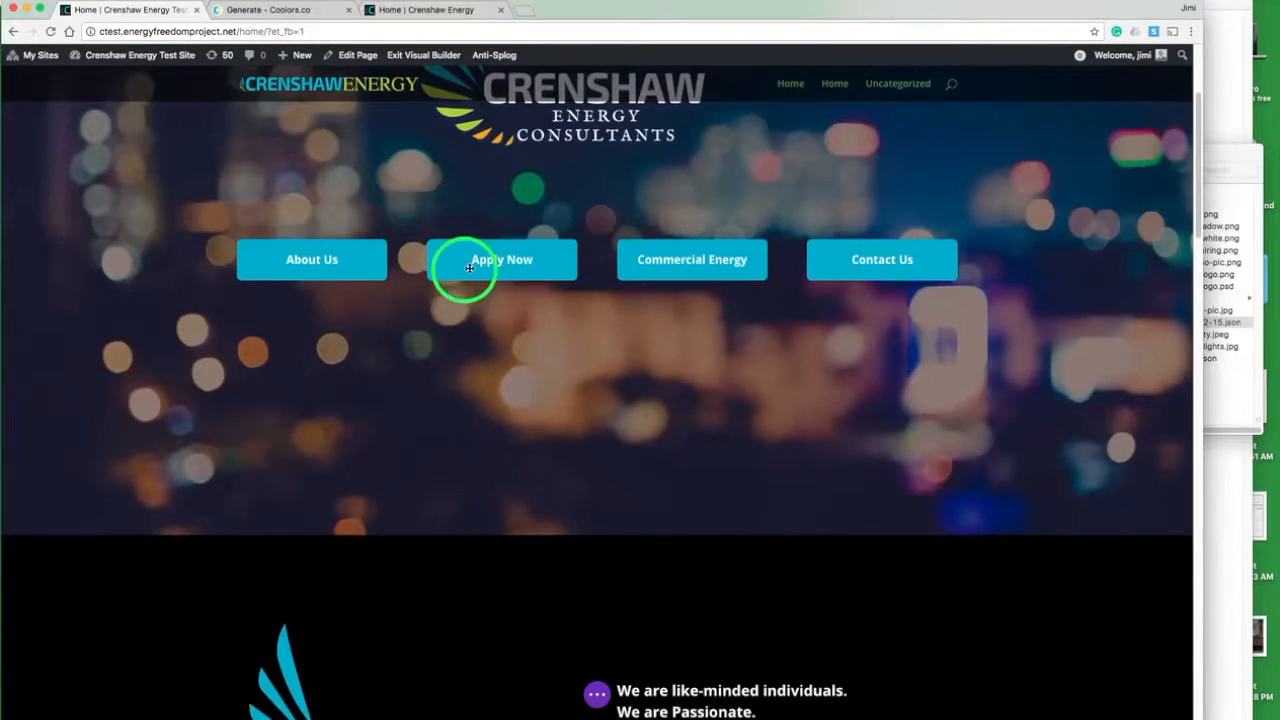
pyautogui.moveTo(480, 265)
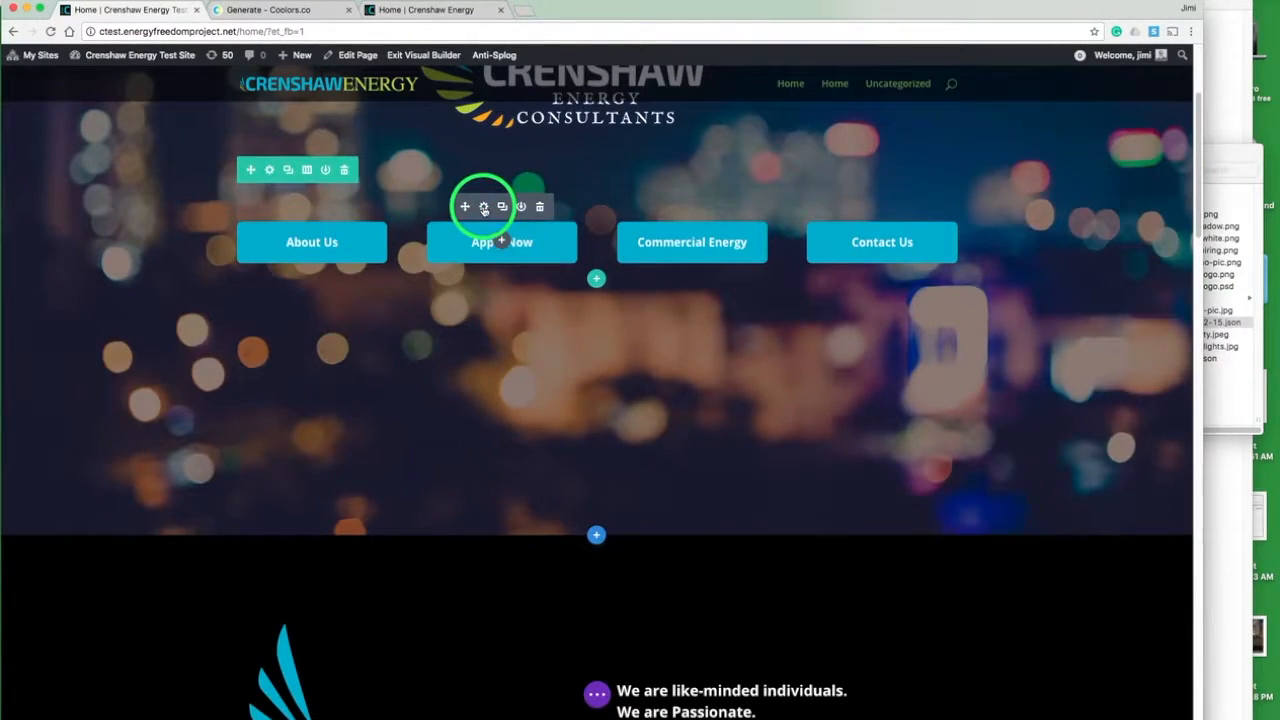
pyautogui.click(483, 208)
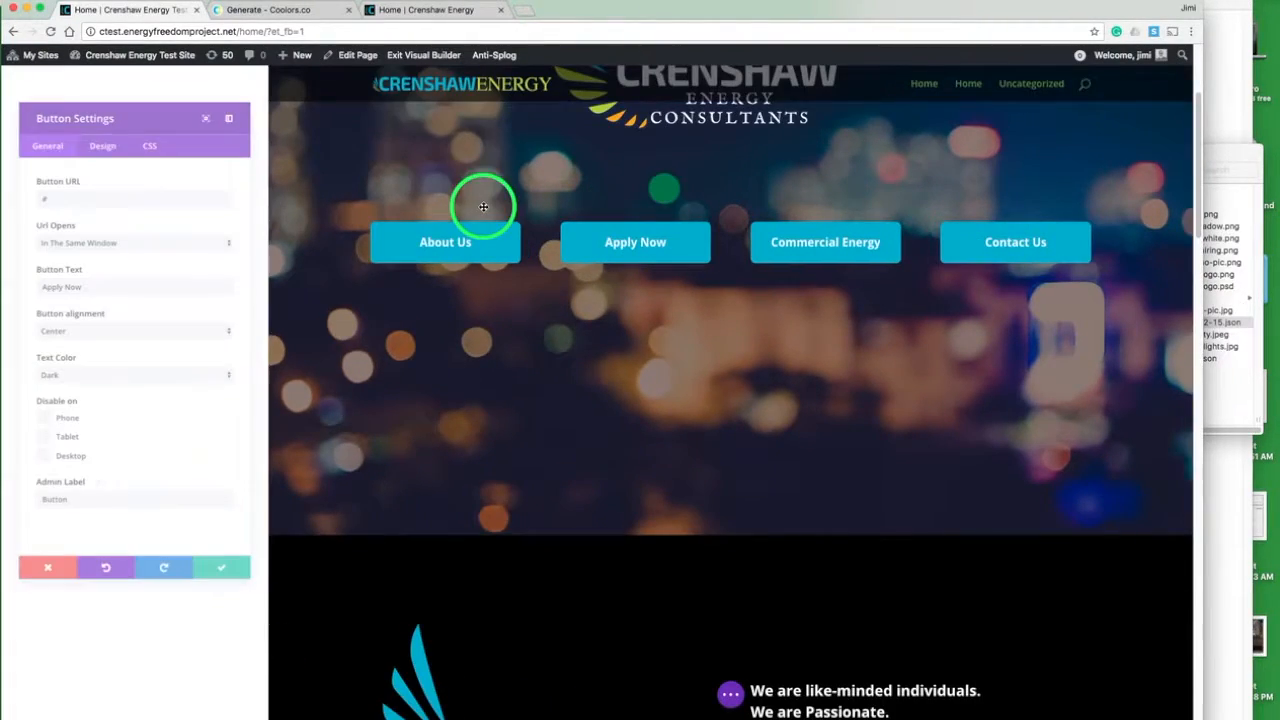
pyautogui.click(123, 177)
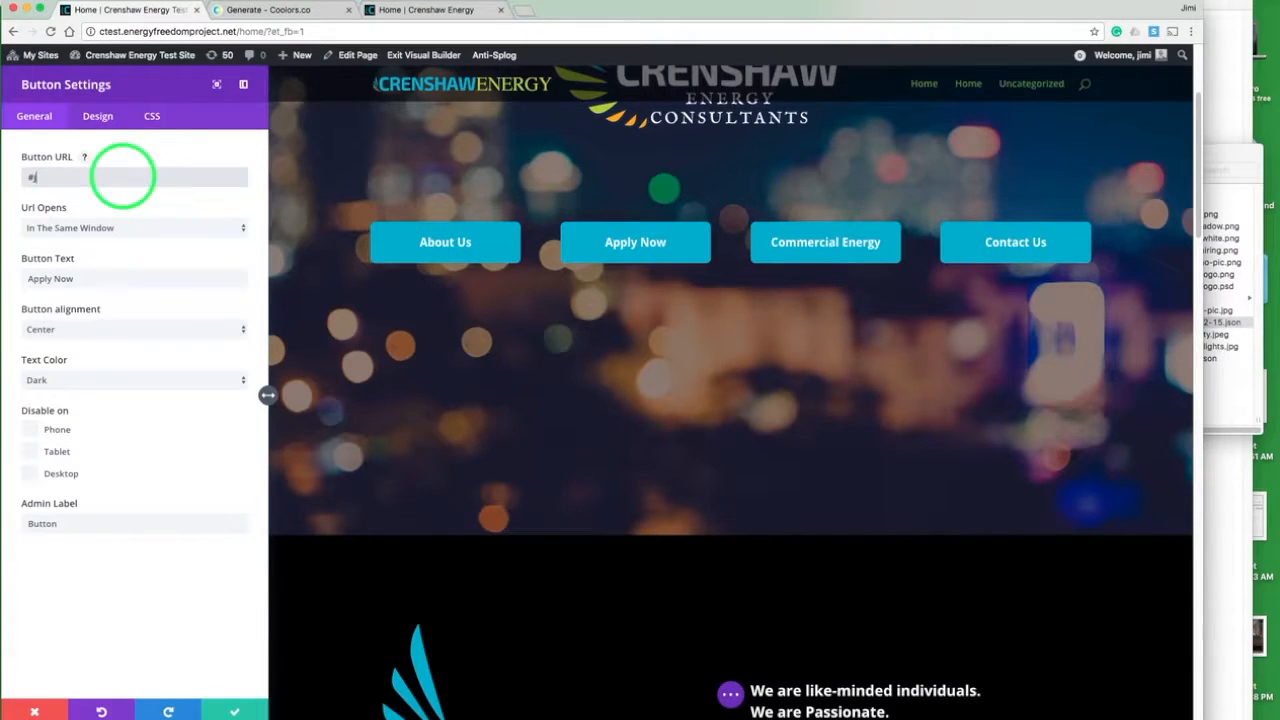
pyautogui.write('join')
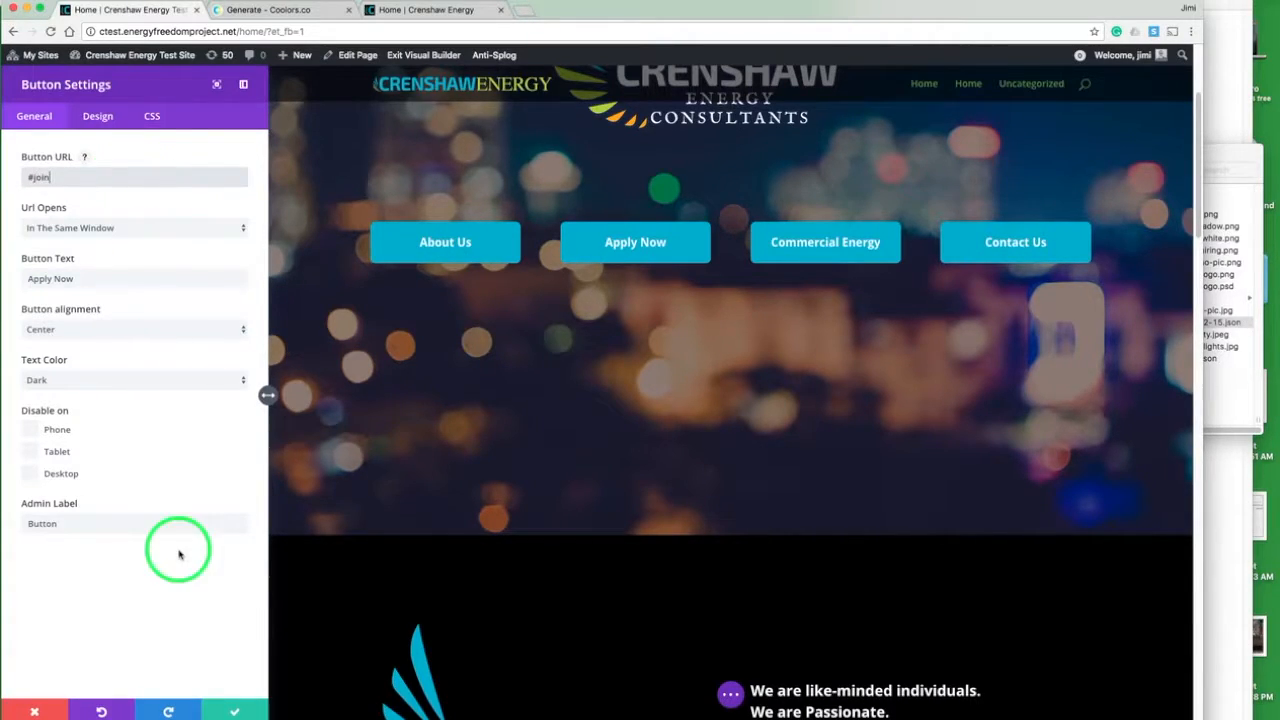
pyautogui.click(229, 712)
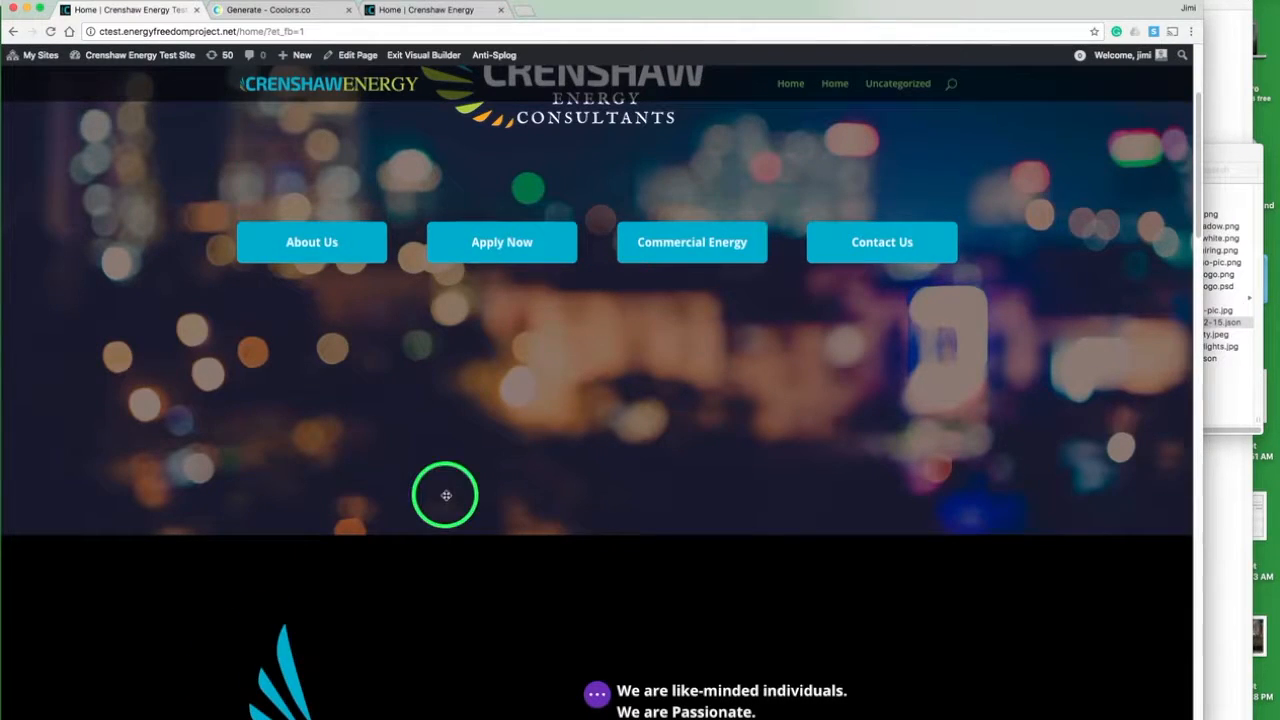
# - Save the home page's current changes in the Visual Builder
pyautogui.scroll(-15, 512, 487)
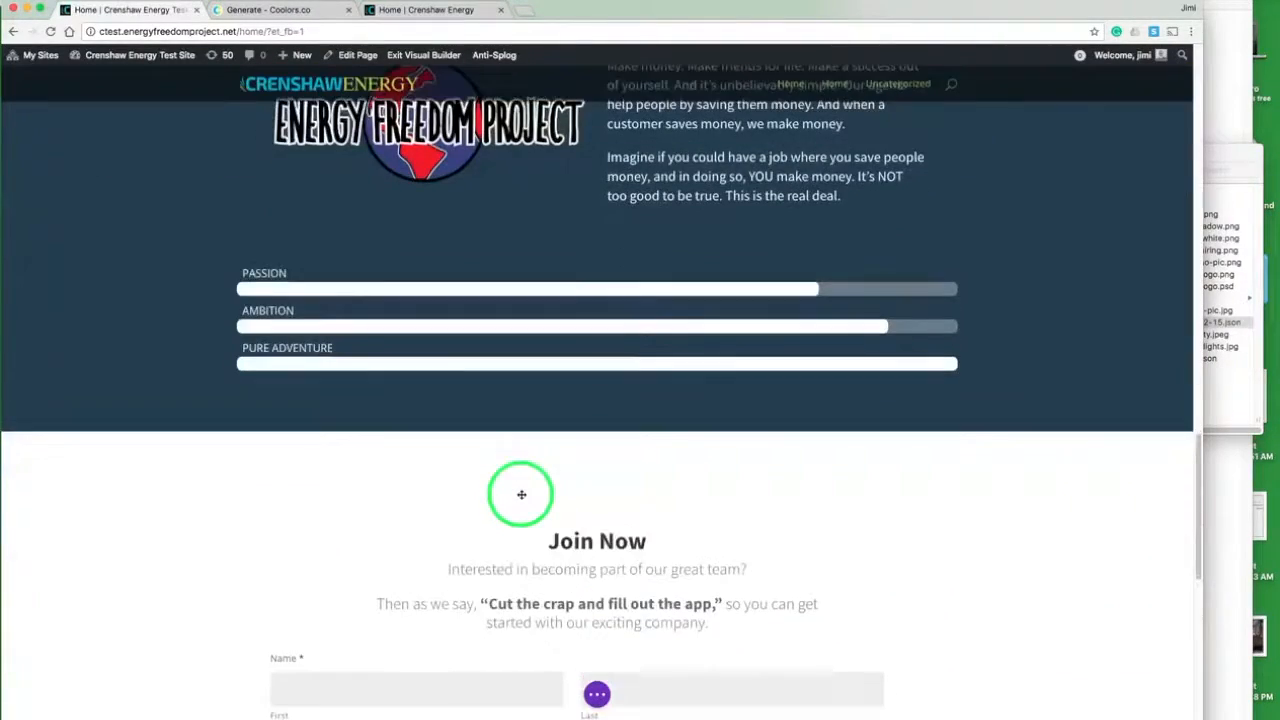
pyautogui.scroll(-3, 521, 493)
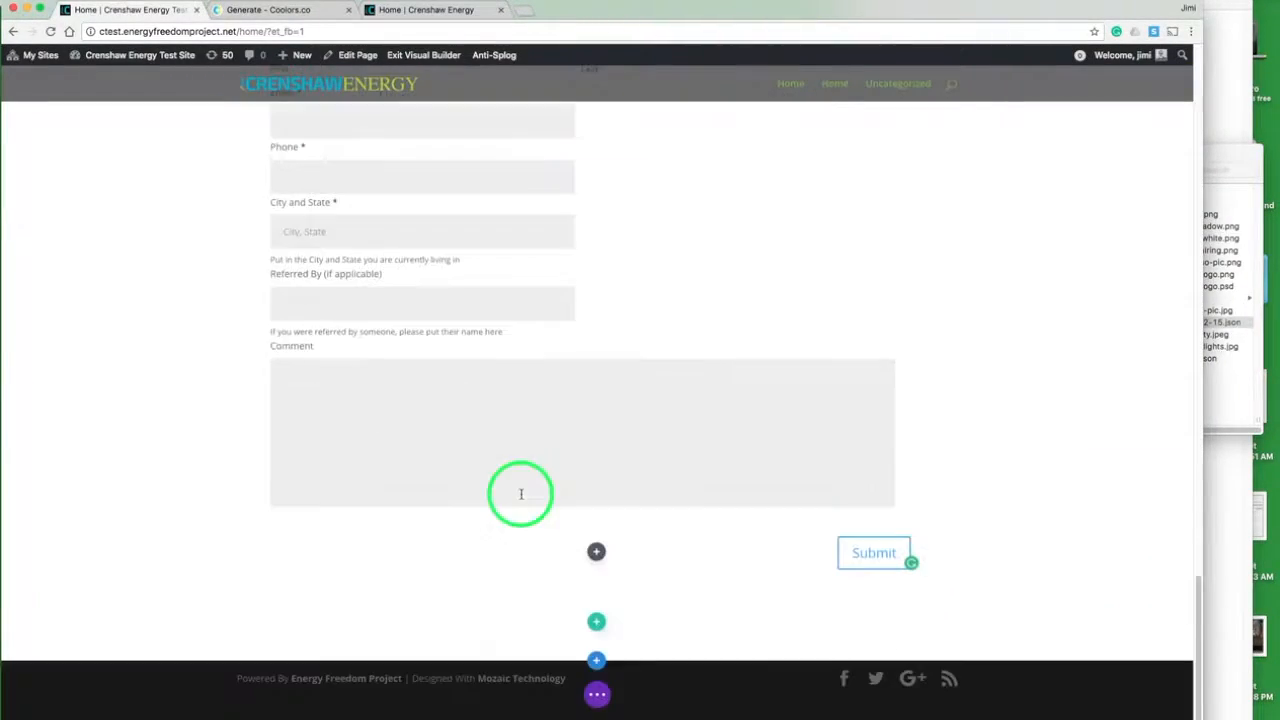
pyautogui.click(596, 694)
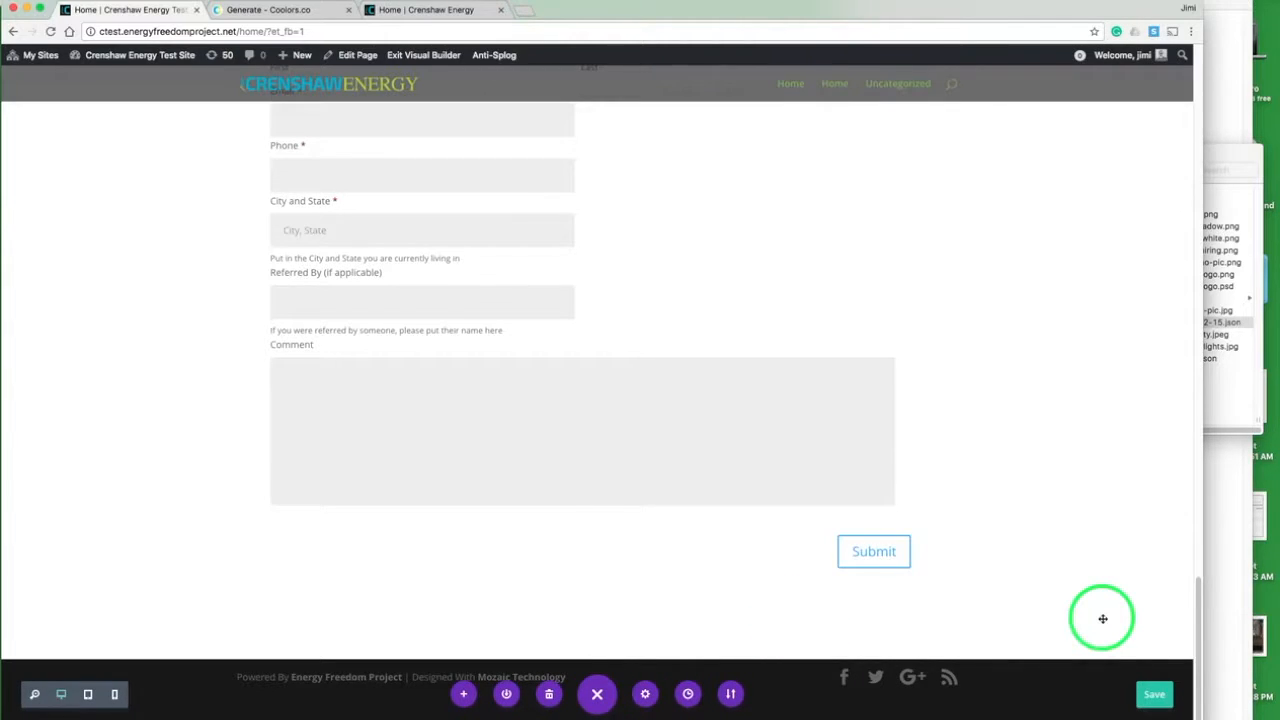
pyautogui.click(1153, 696)
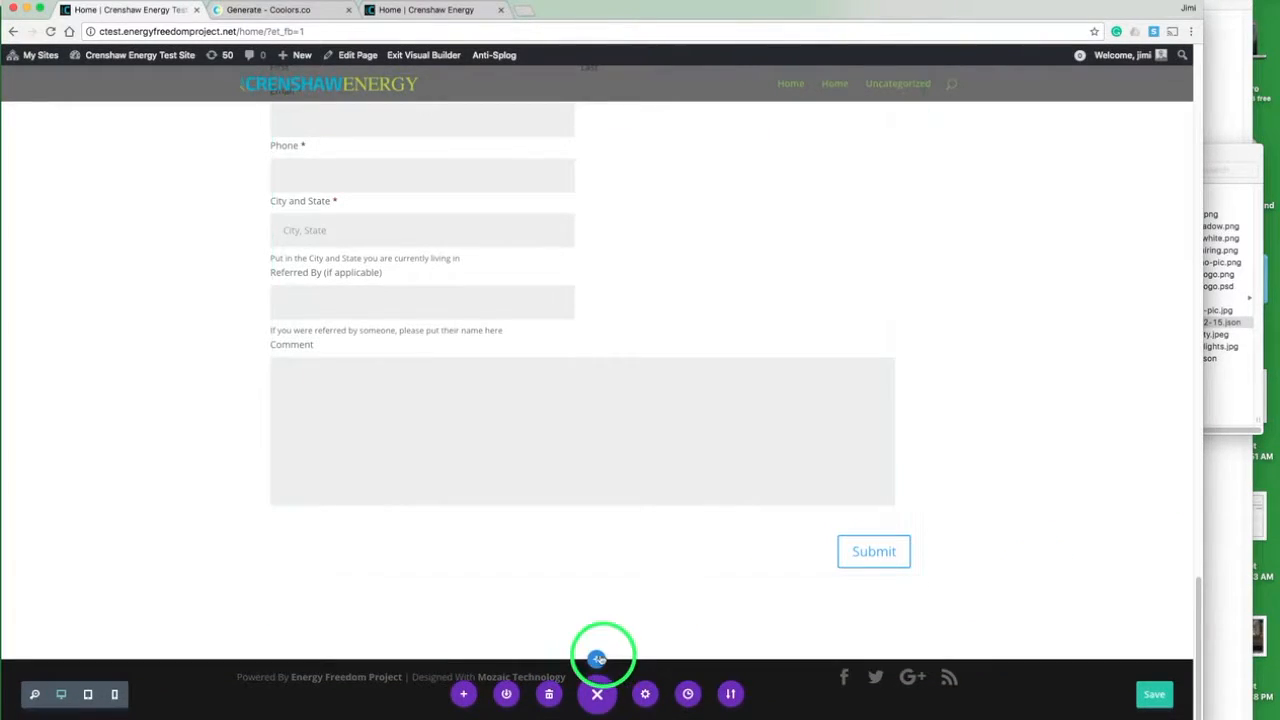
# - Add a Fullwidth section below the Join Now section and insert a Fullwidth Map module in it
pyautogui.click(596, 661)
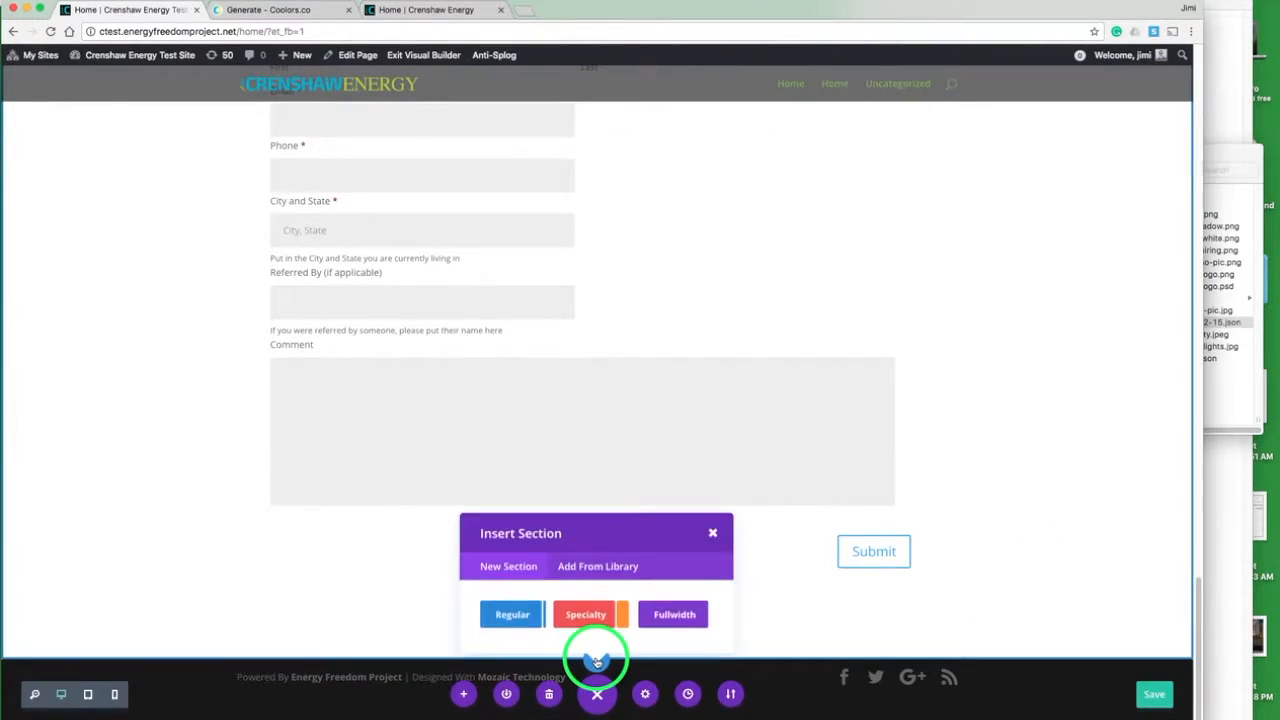
pyautogui.click(671, 607)
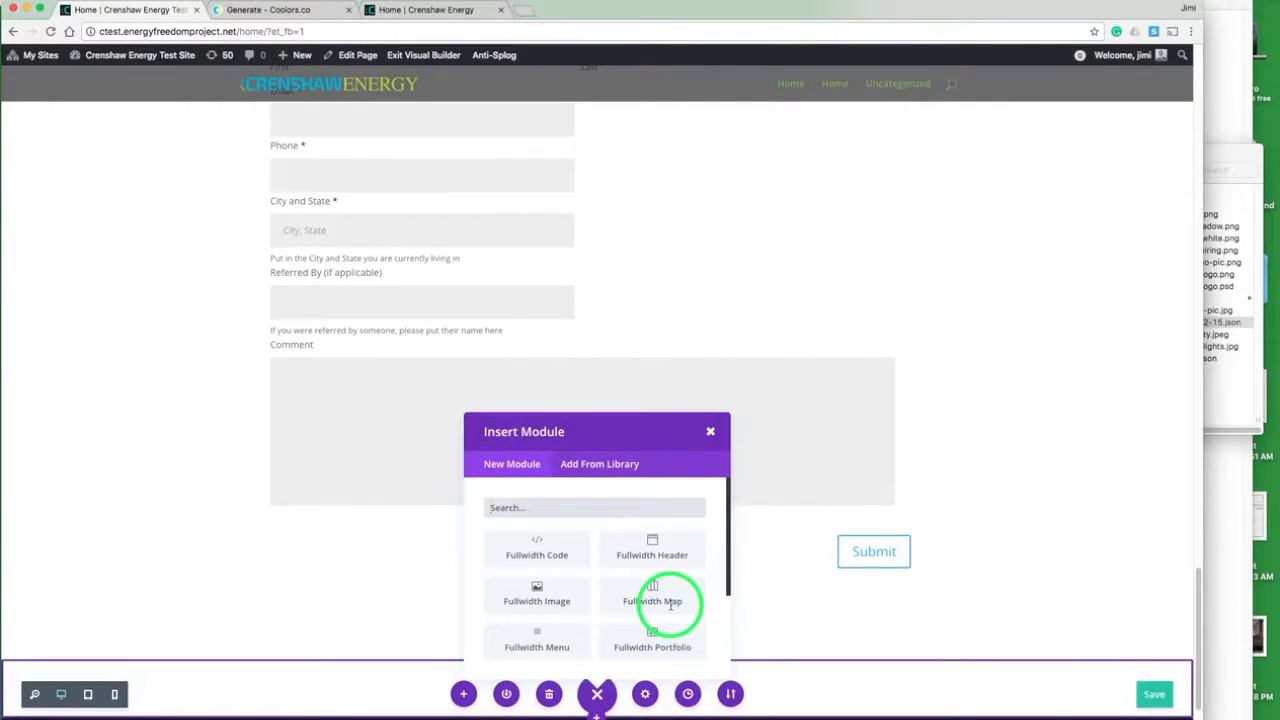
pyautogui.click(650, 596)
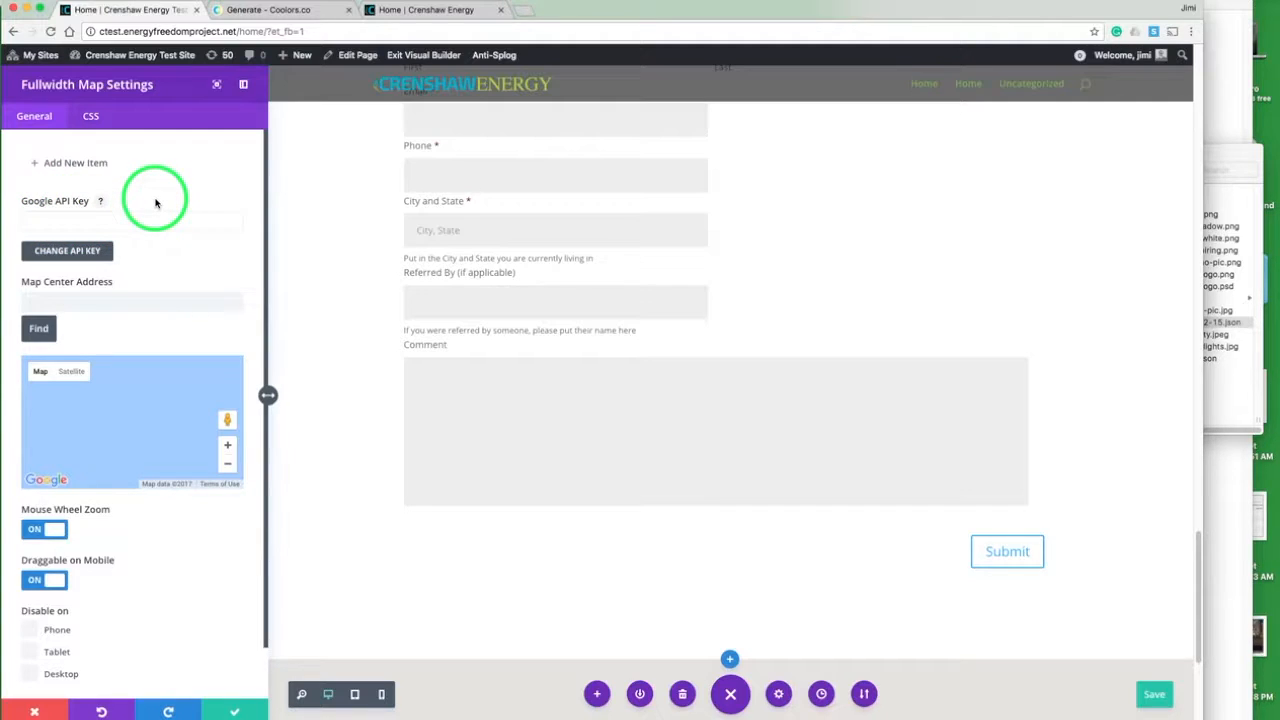
# - Search the web for "google map api key" in a new browser tab and open Google's Get a Key/Authentication page
pyautogui.press('super+t')
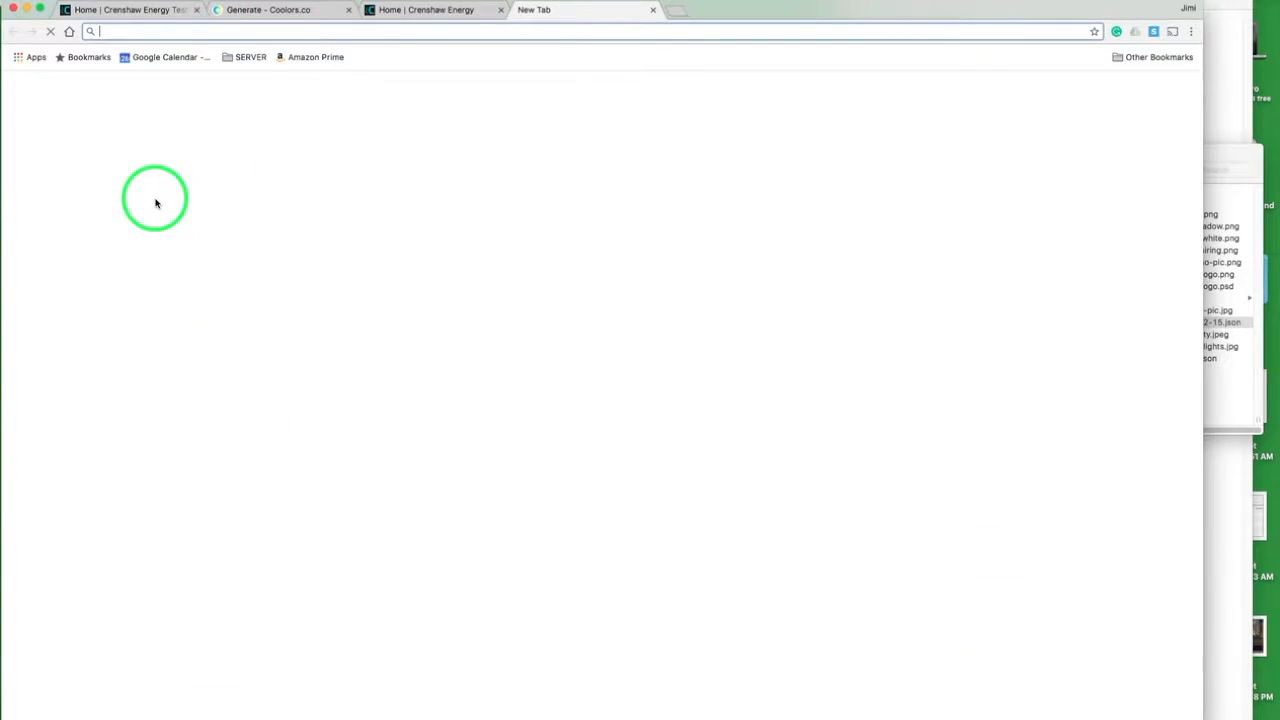
pyautogui.write('google ')
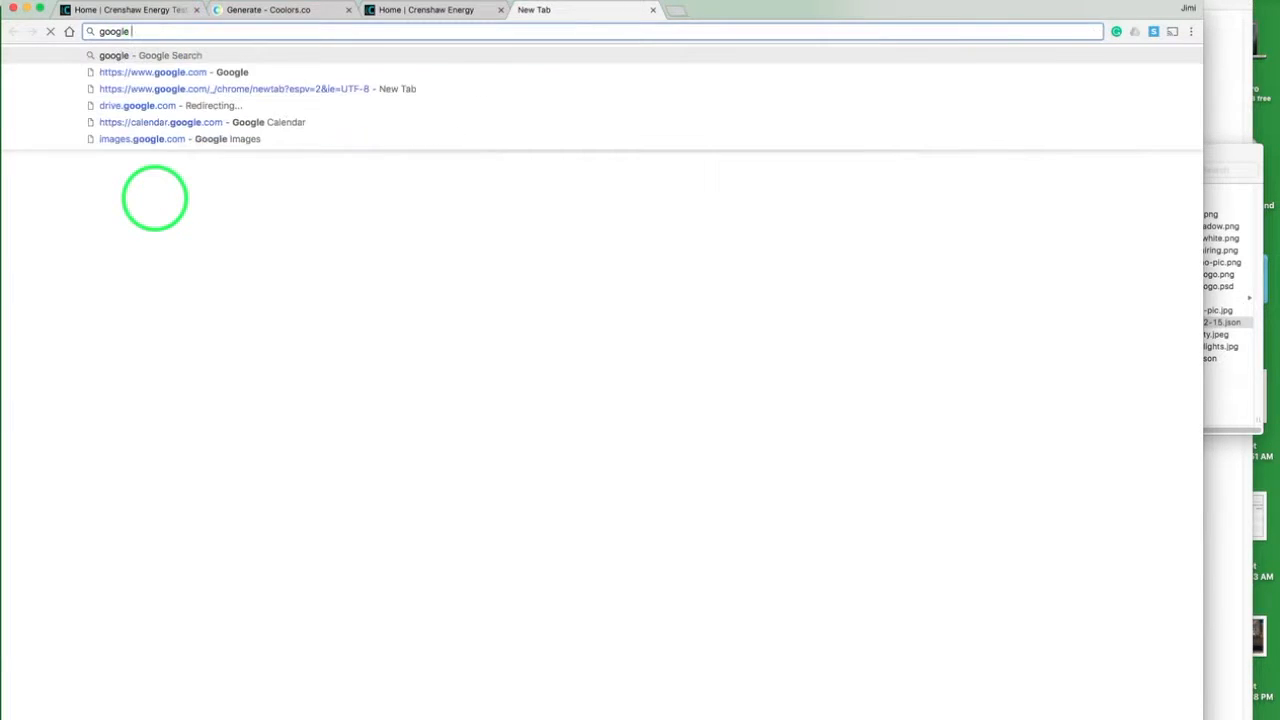
pyautogui.write('map api key')
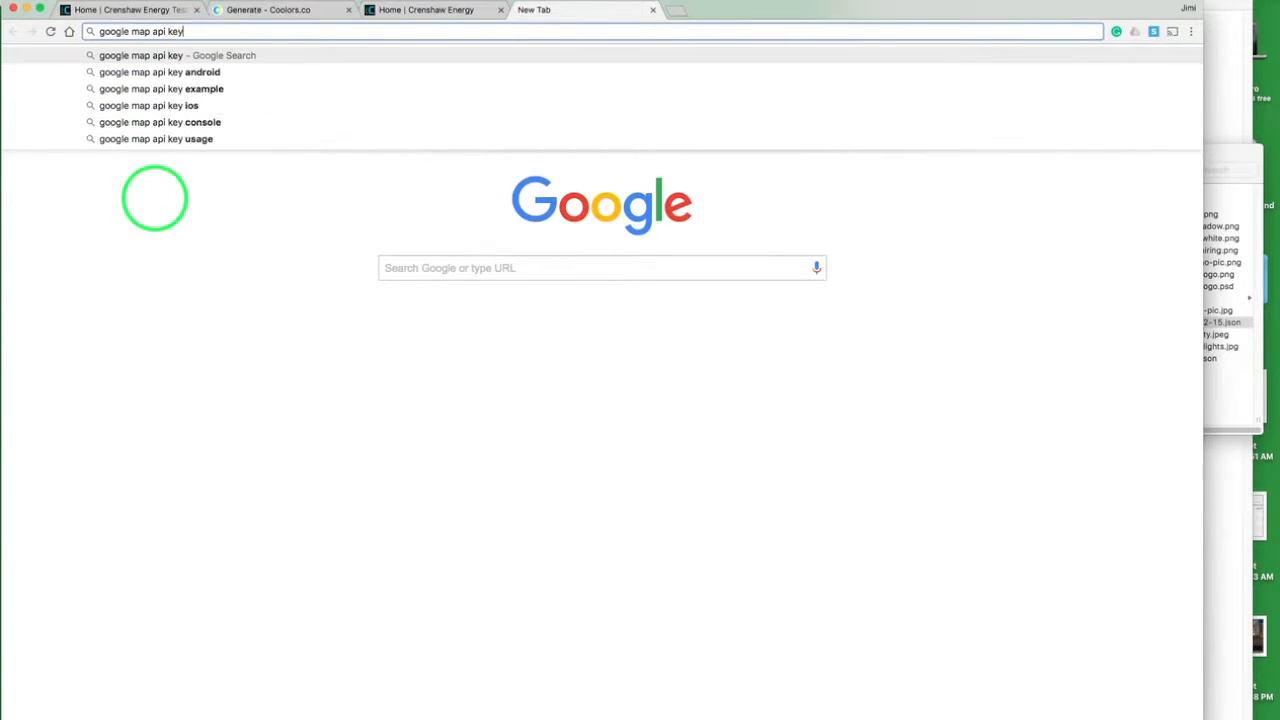
pyautogui.press('Return')
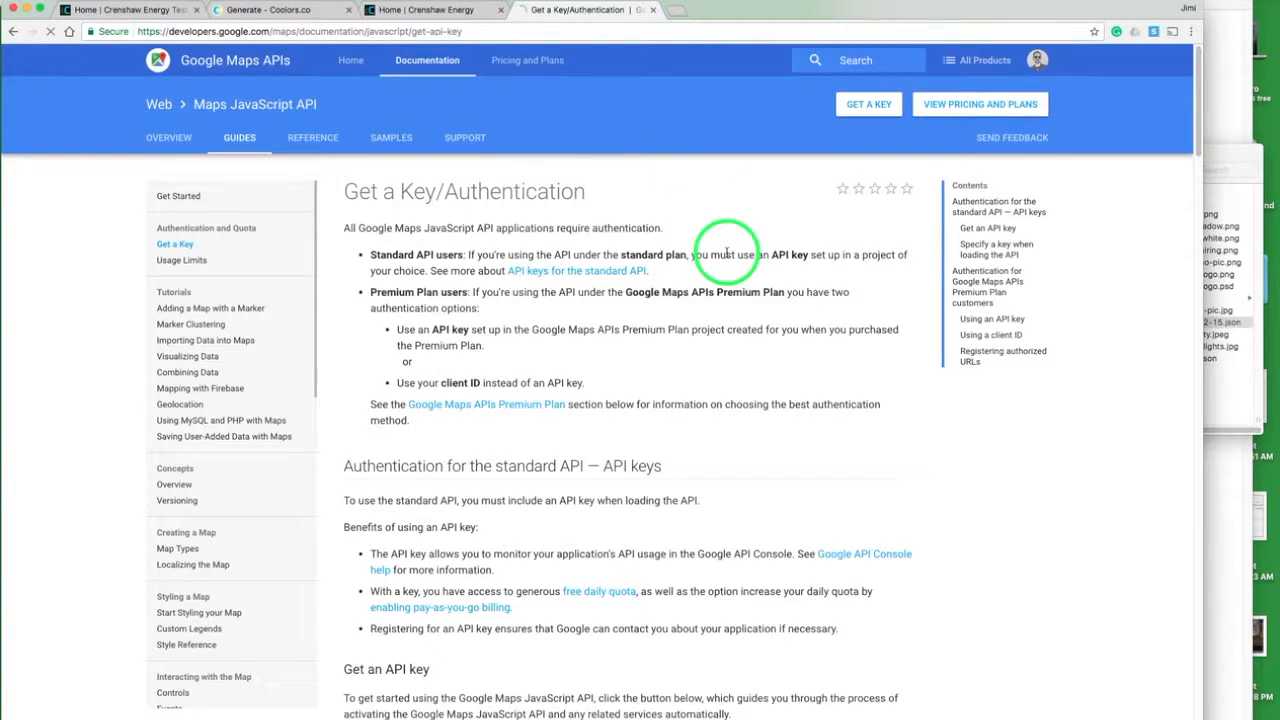
# - Enable the Google Maps JavaScript API for API Project, copy the generated API key and finish the setup
pyautogui.scroll(-5, 727, 253)
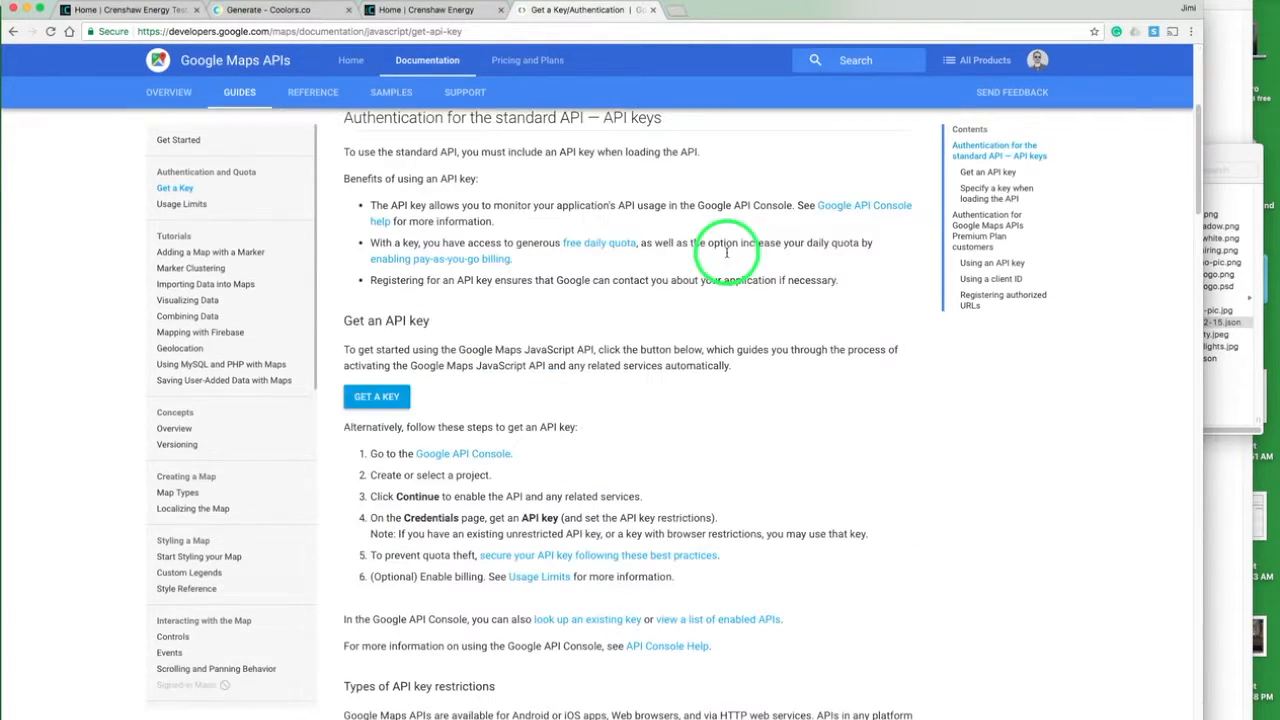
pyautogui.click(388, 400)
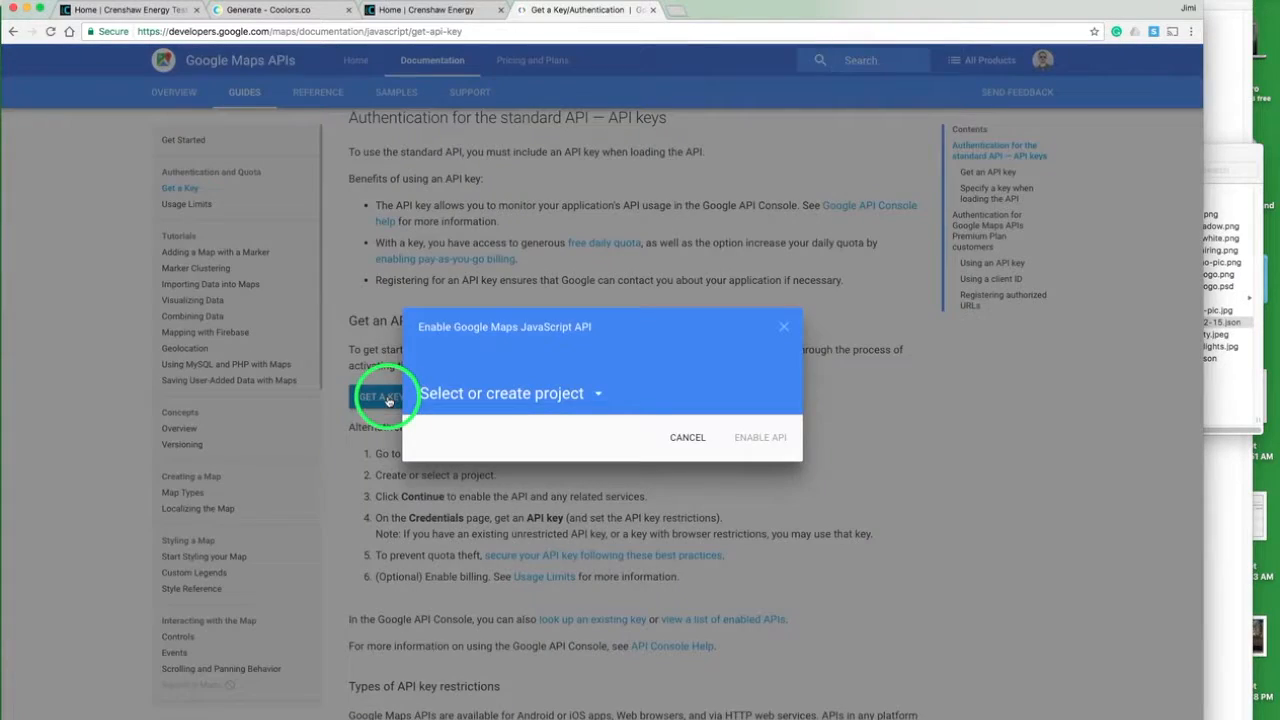
pyautogui.click(600, 396)
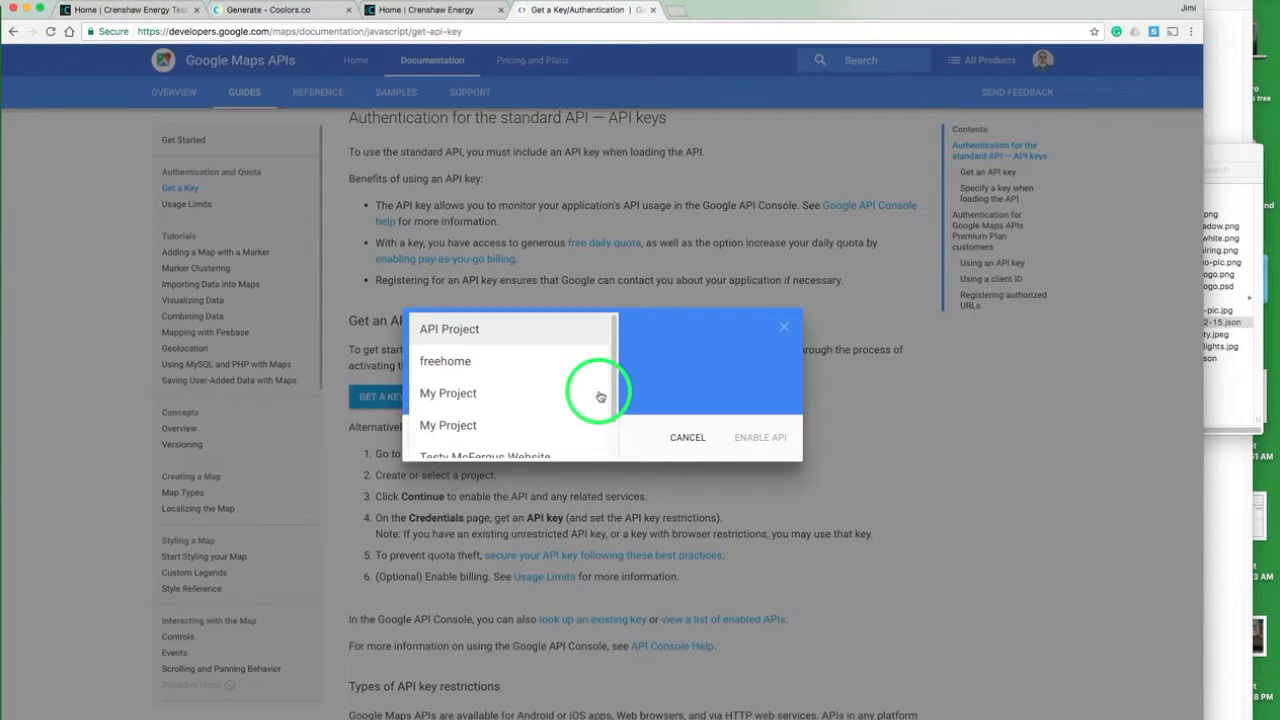
pyautogui.scroll(-2, 565, 390)
pyautogui.scroll(2, 565, 390)
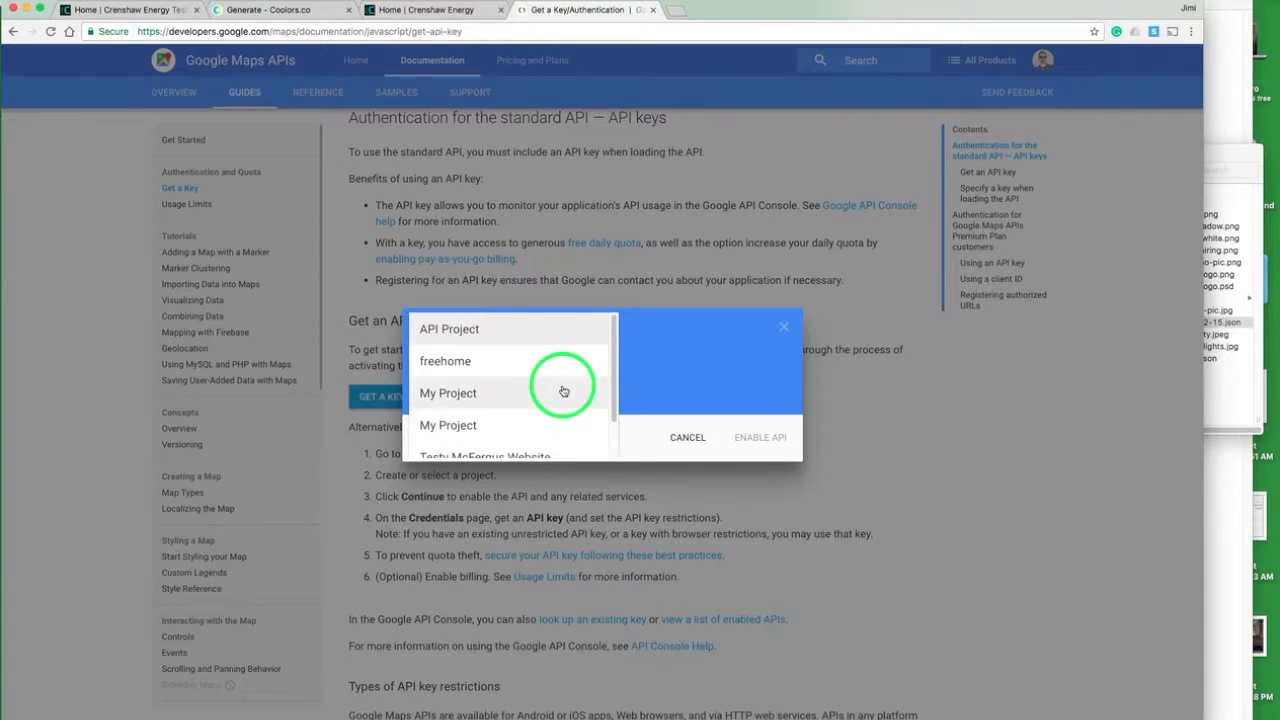
pyautogui.click(480, 328)
pyautogui.click(748, 437)
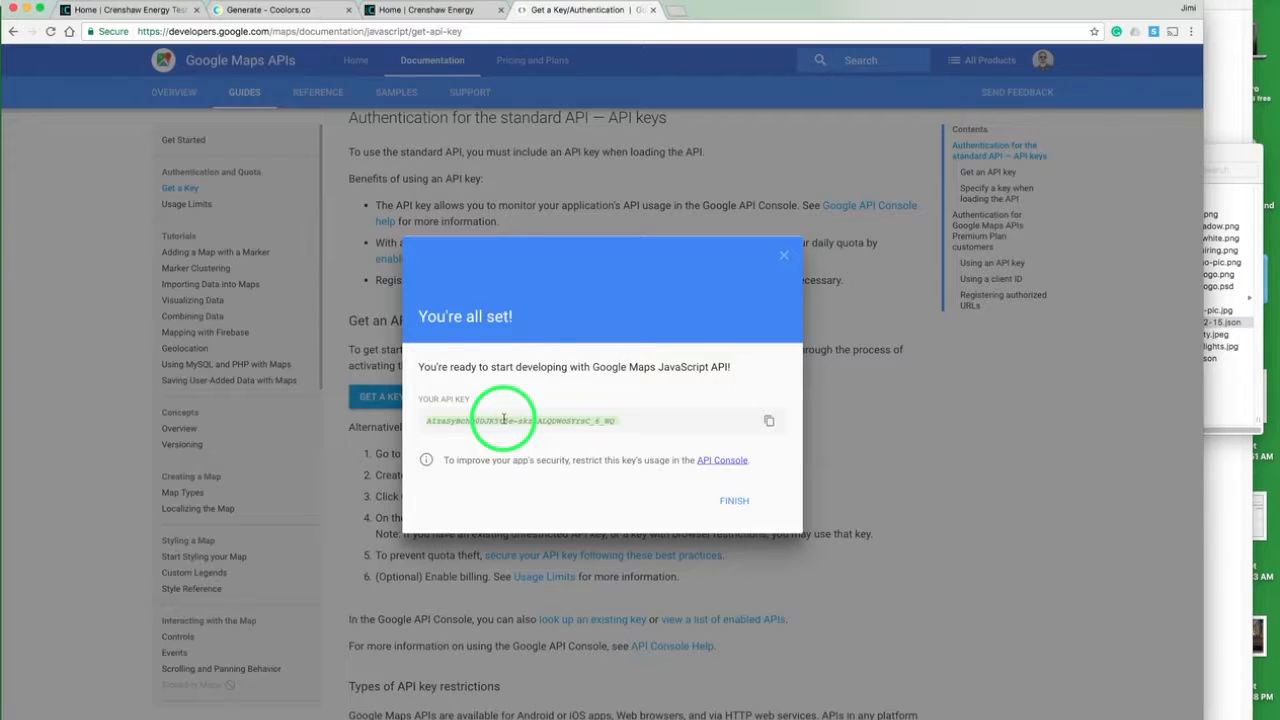
pyautogui.click(734, 502)
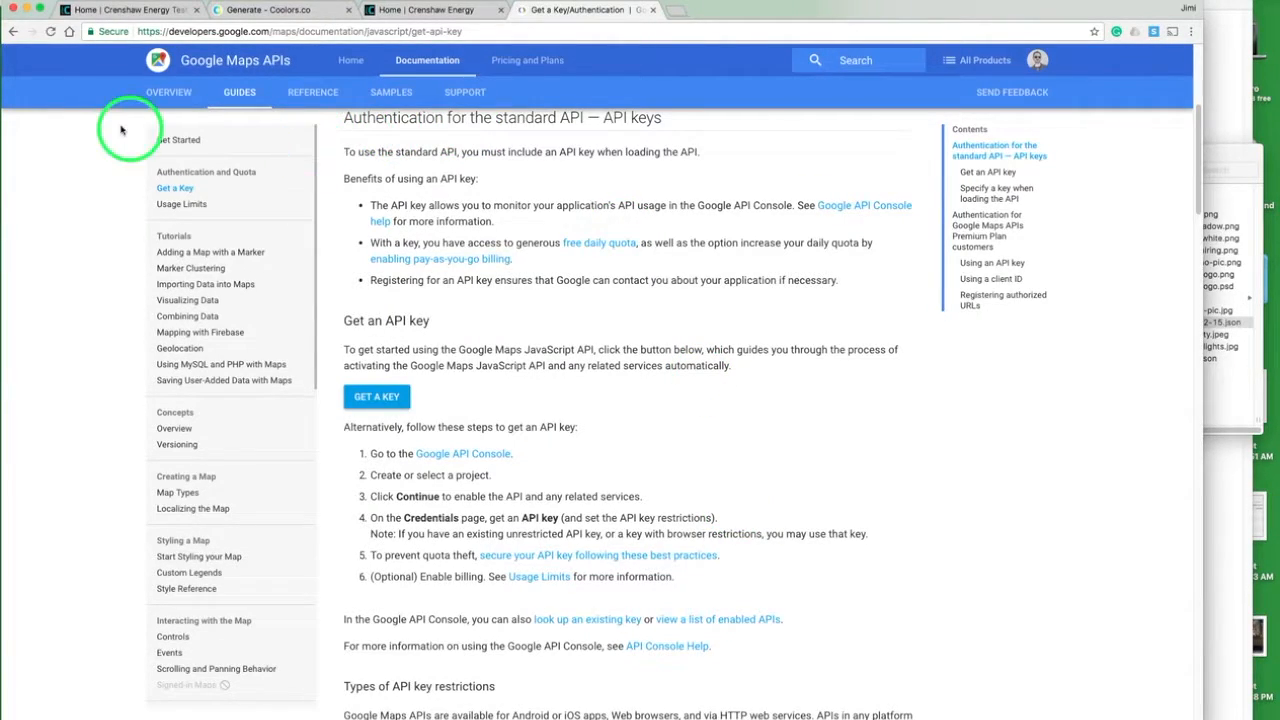
# - Return to the Crenshaw Energy test site and exit the Visual Builder, saving the unsaved changes
pyautogui.click(105, 12)
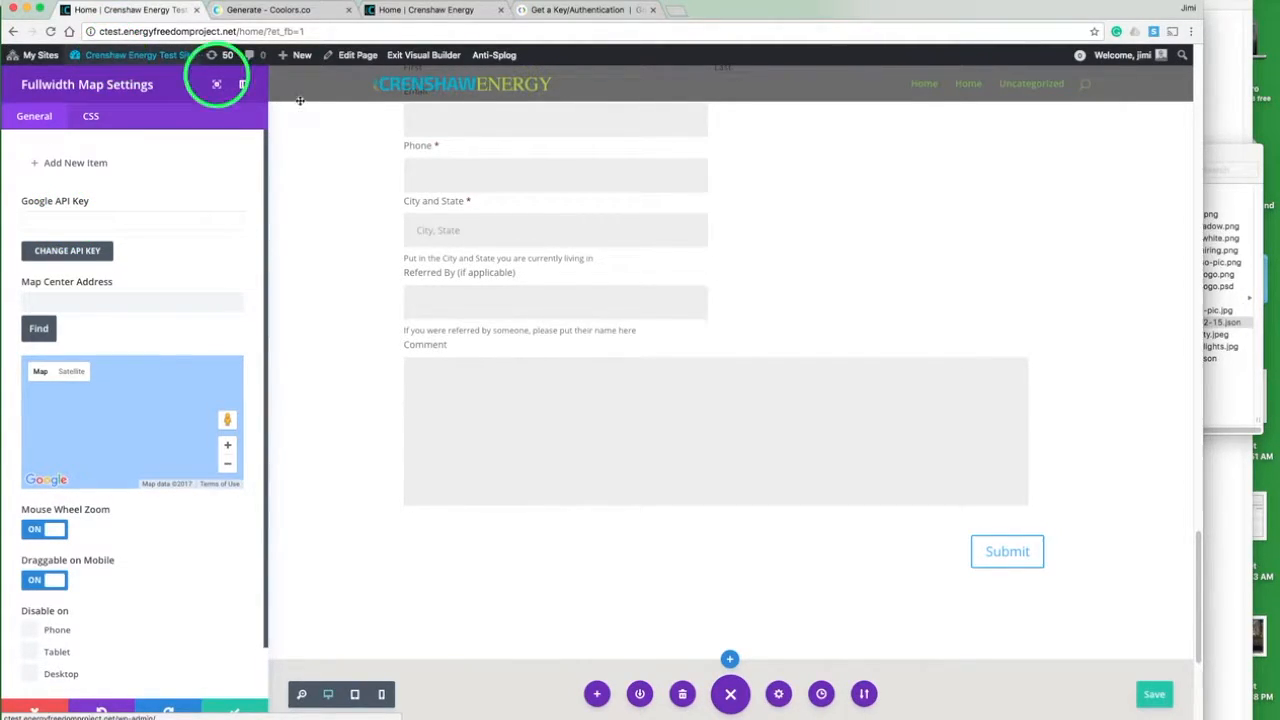
pyautogui.click(410, 56)
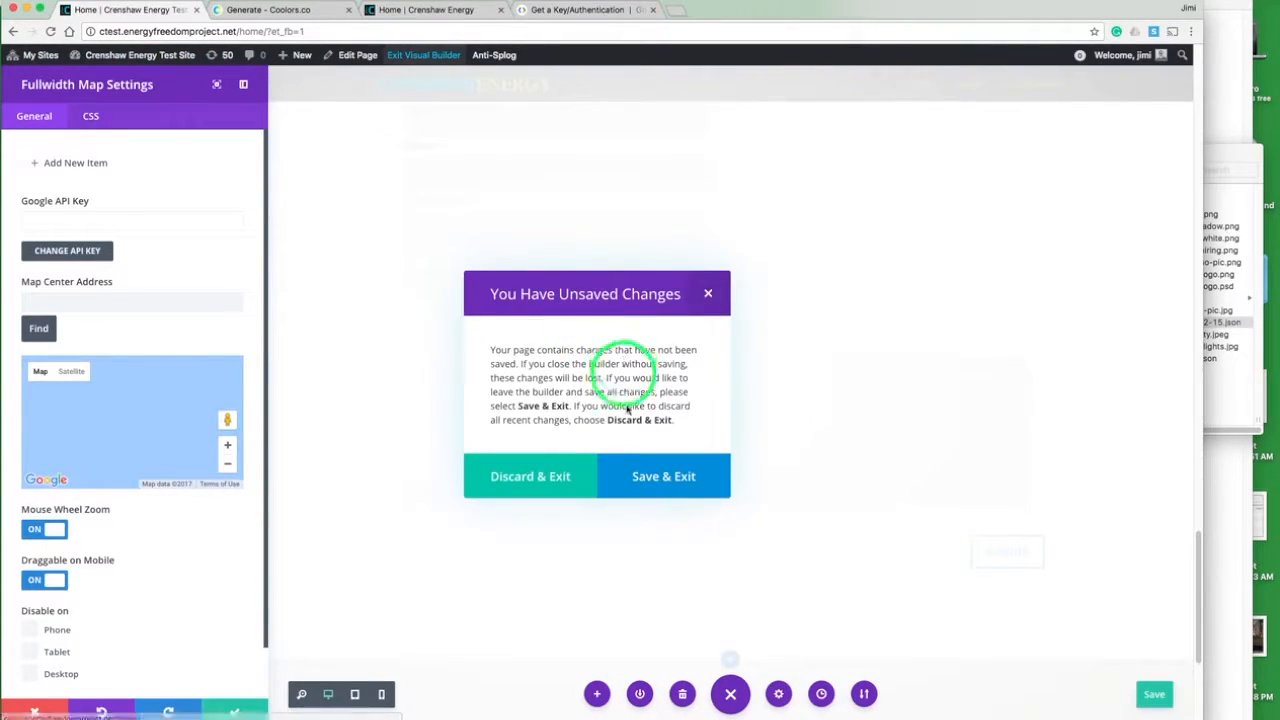
pyautogui.click(651, 476)
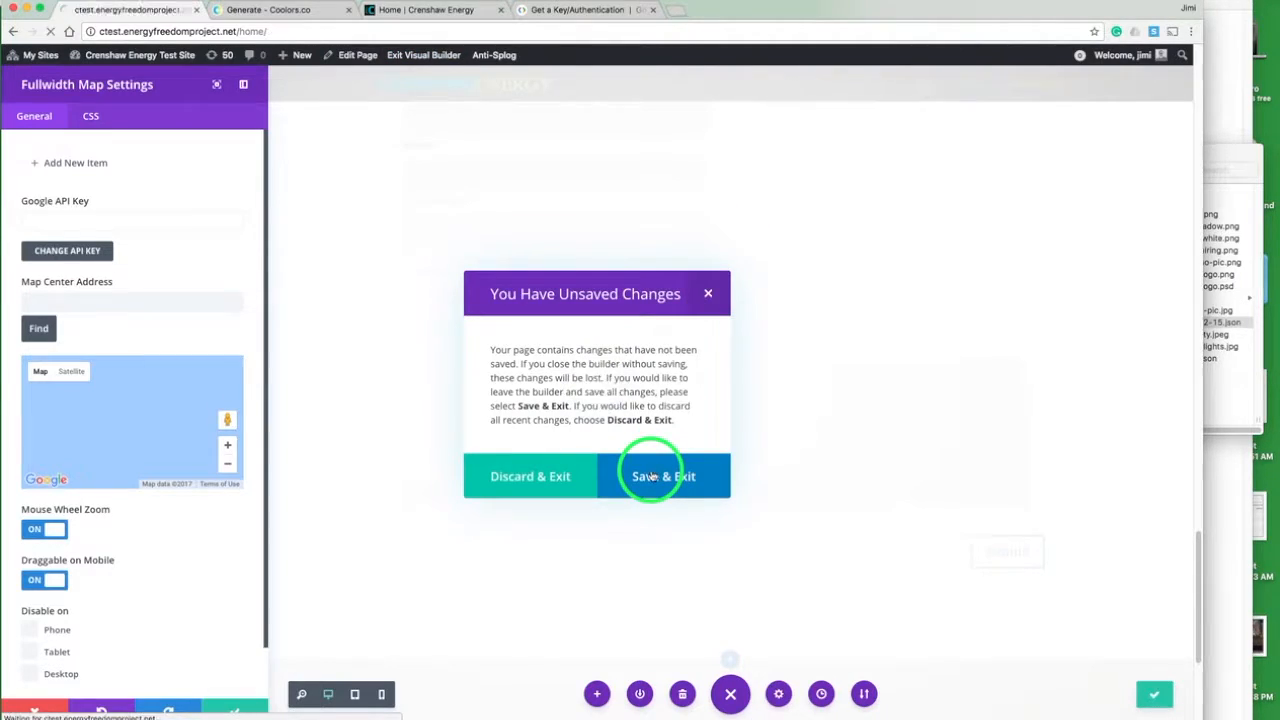
# - Paste the Google API key into the Divi Theme Options, remove the stray "content_copy" text and save the options
pyautogui.moveTo(120, 60)
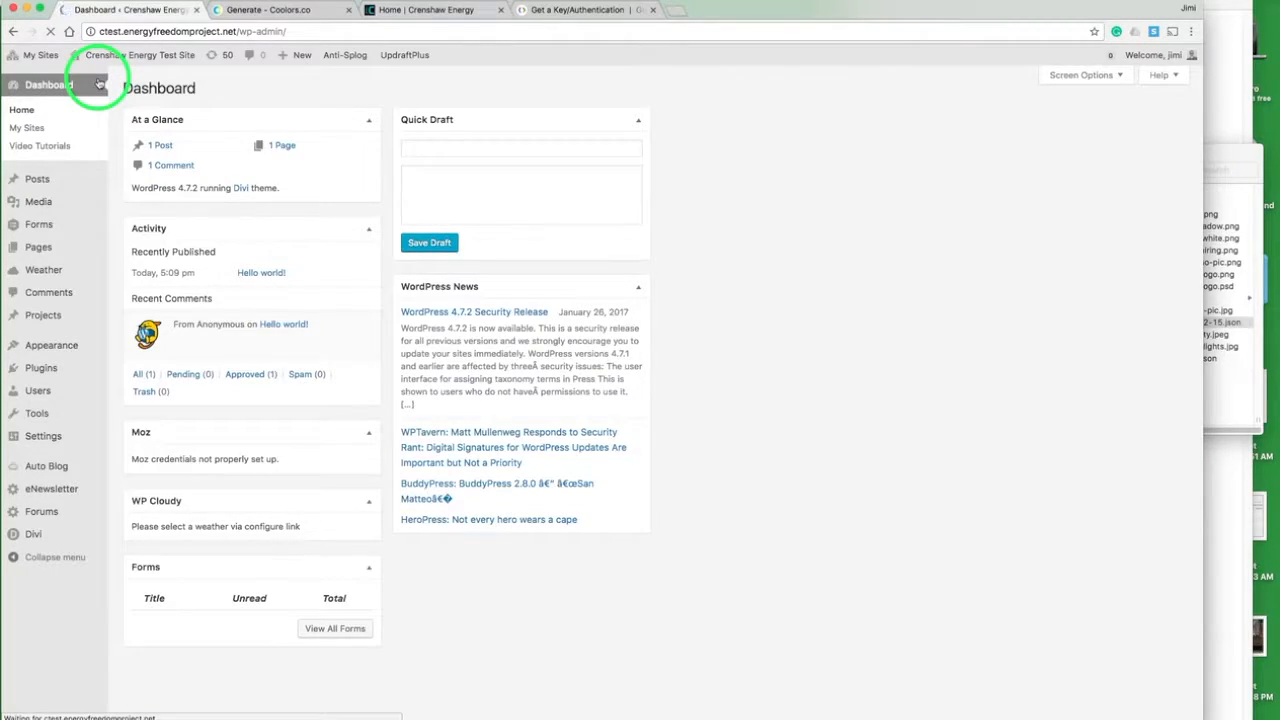
pyautogui.moveTo(57, 535)
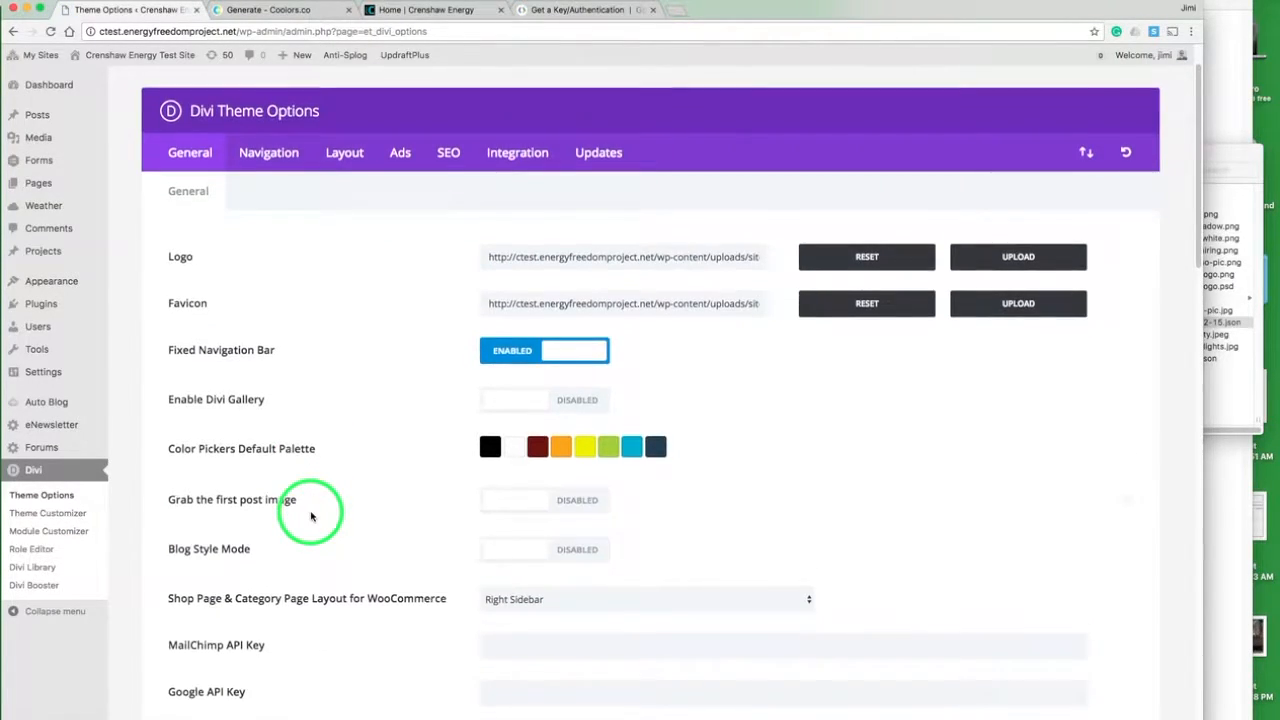
pyautogui.scroll(-5, 312, 510)
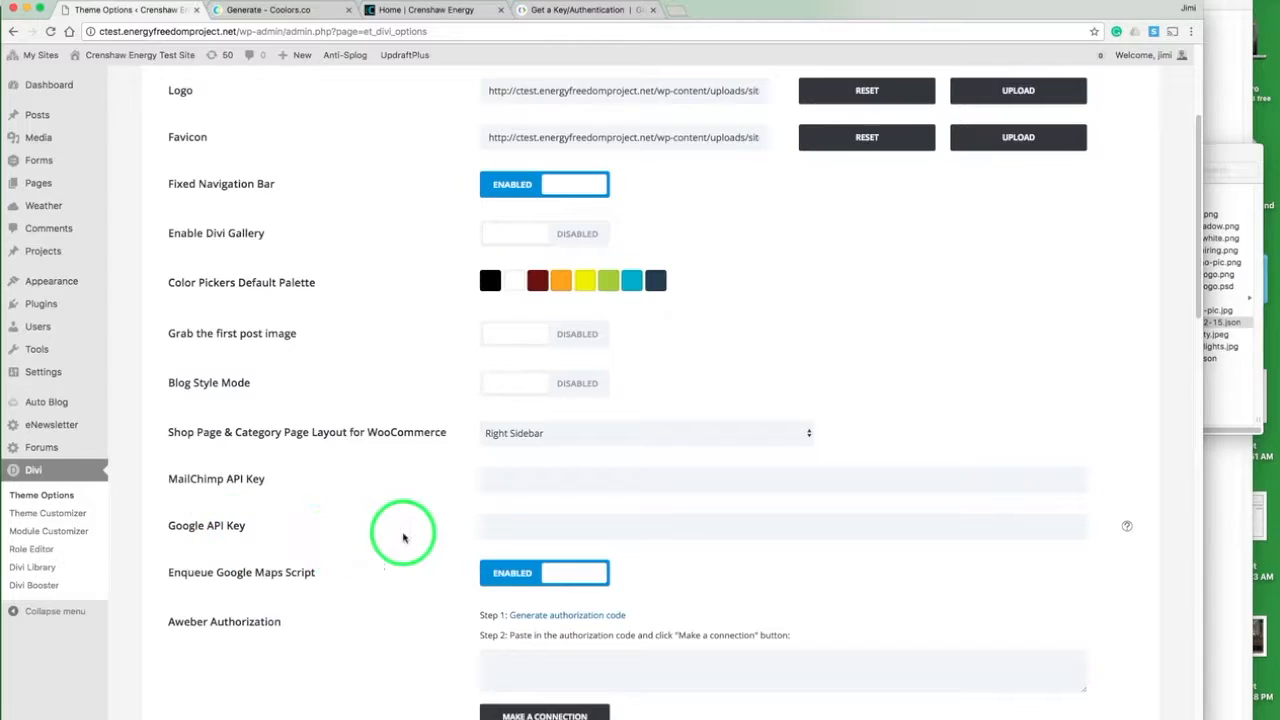
pyautogui.click(491, 524)
pyautogui.press('super+v')
pyautogui.doubleClick(697, 526)
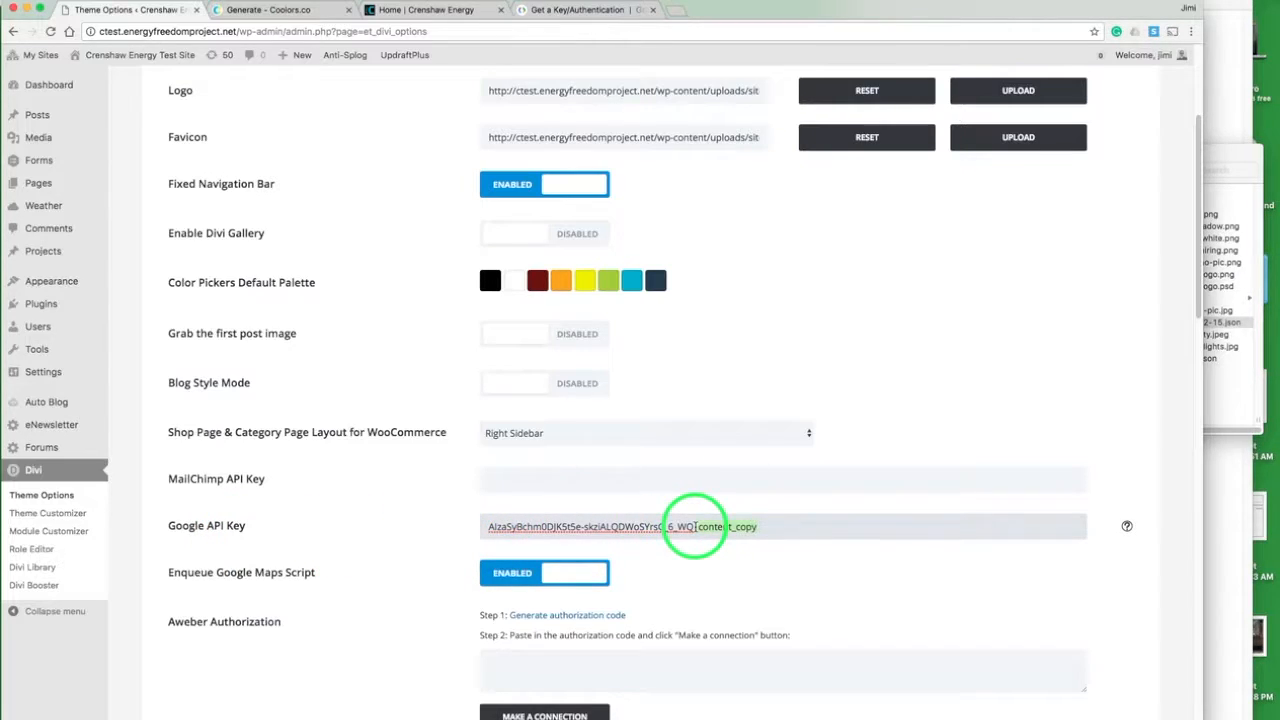
pyautogui.scroll(-15, 391, 563)
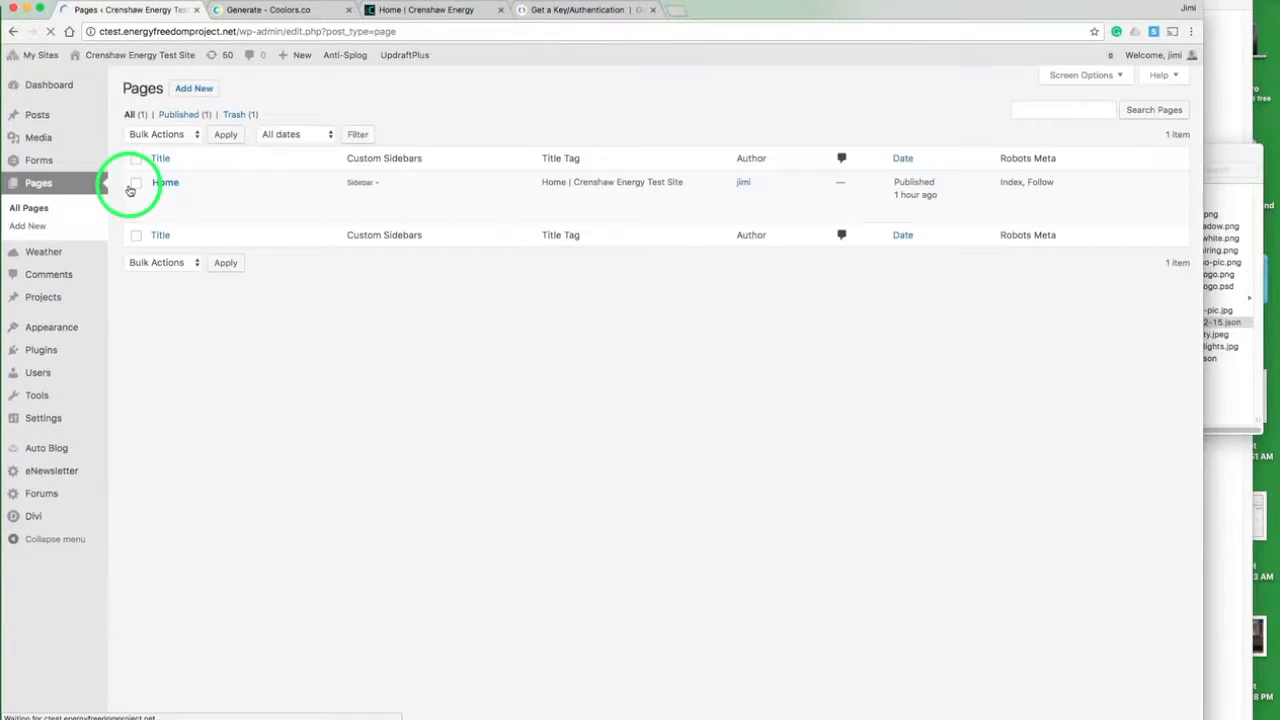
# - Reopen the Home page in the Visual Builder and open the settings of the Fullwidth Map module above the footer
pyautogui.click(152, 192)
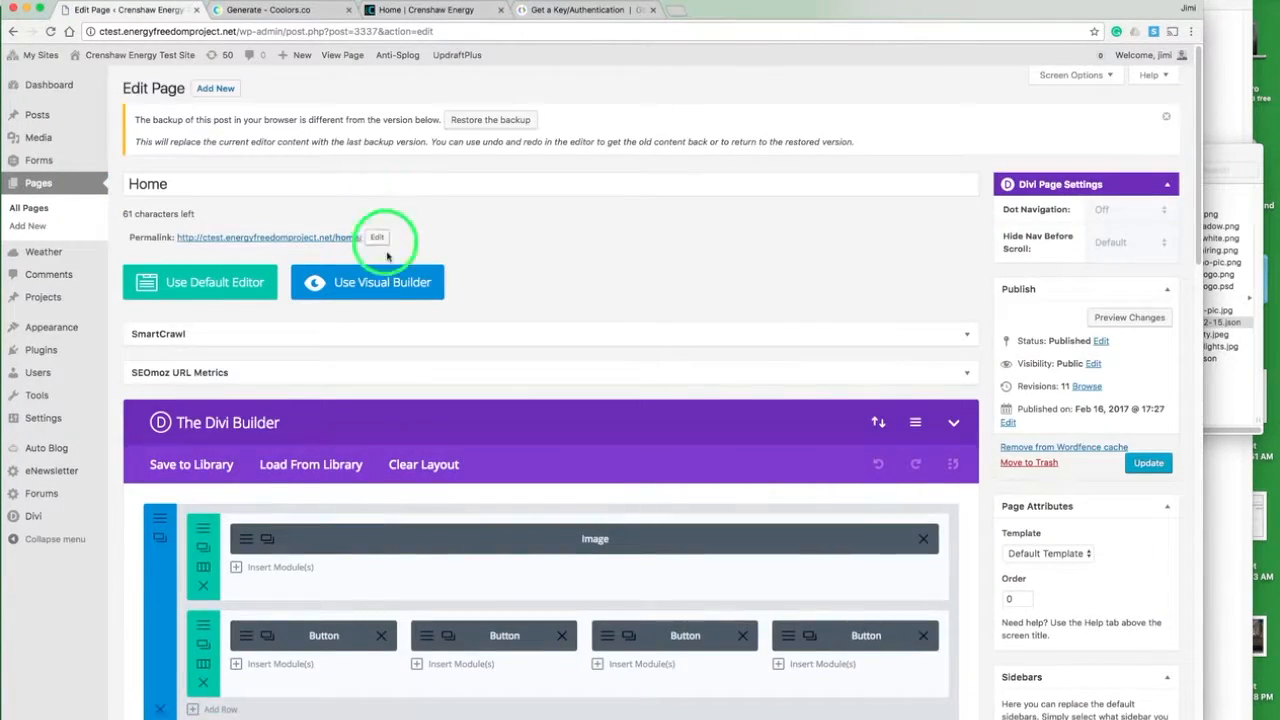
pyautogui.click(386, 286)
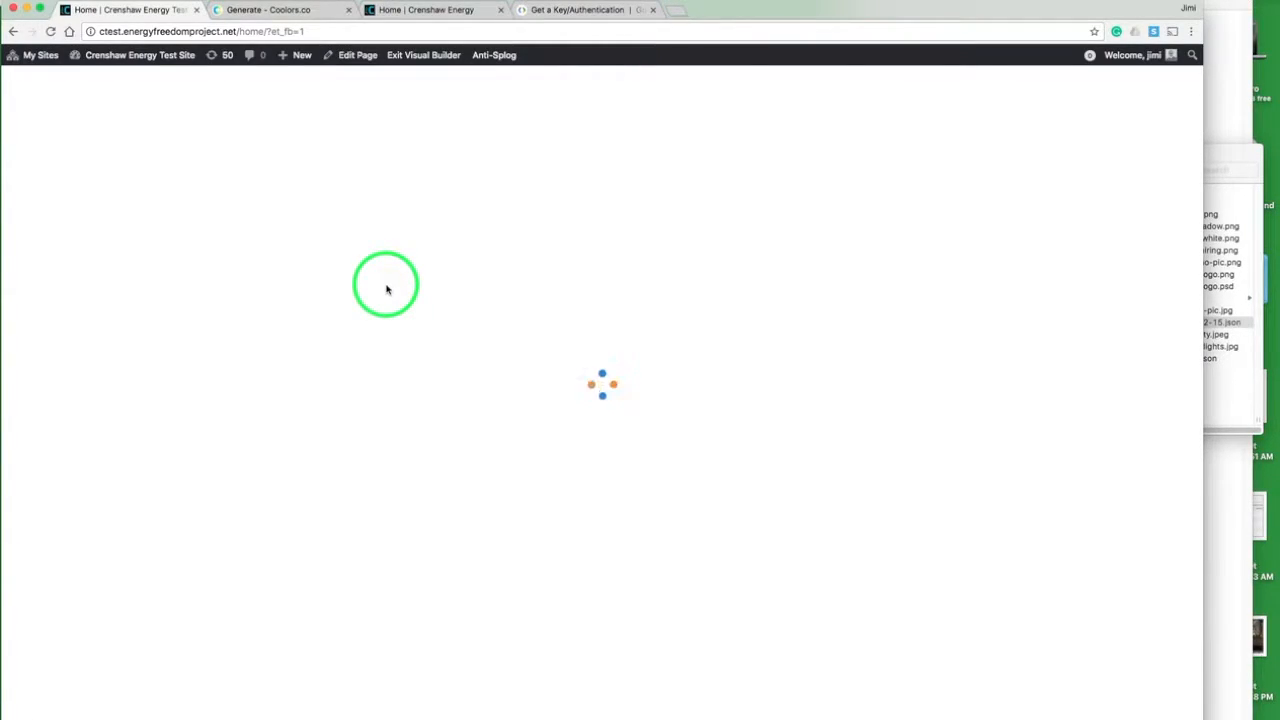
pyautogui.scroll(-20, 387, 289)
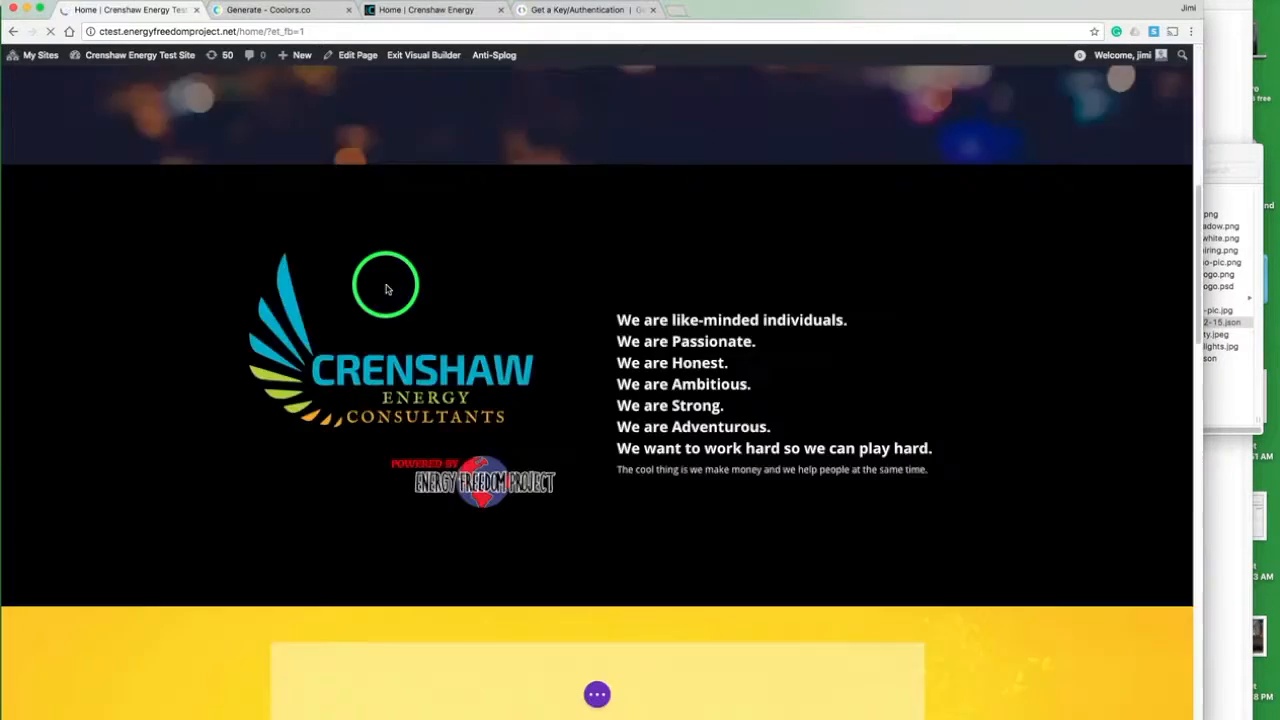
pyautogui.scroll(-7, 383, 286)
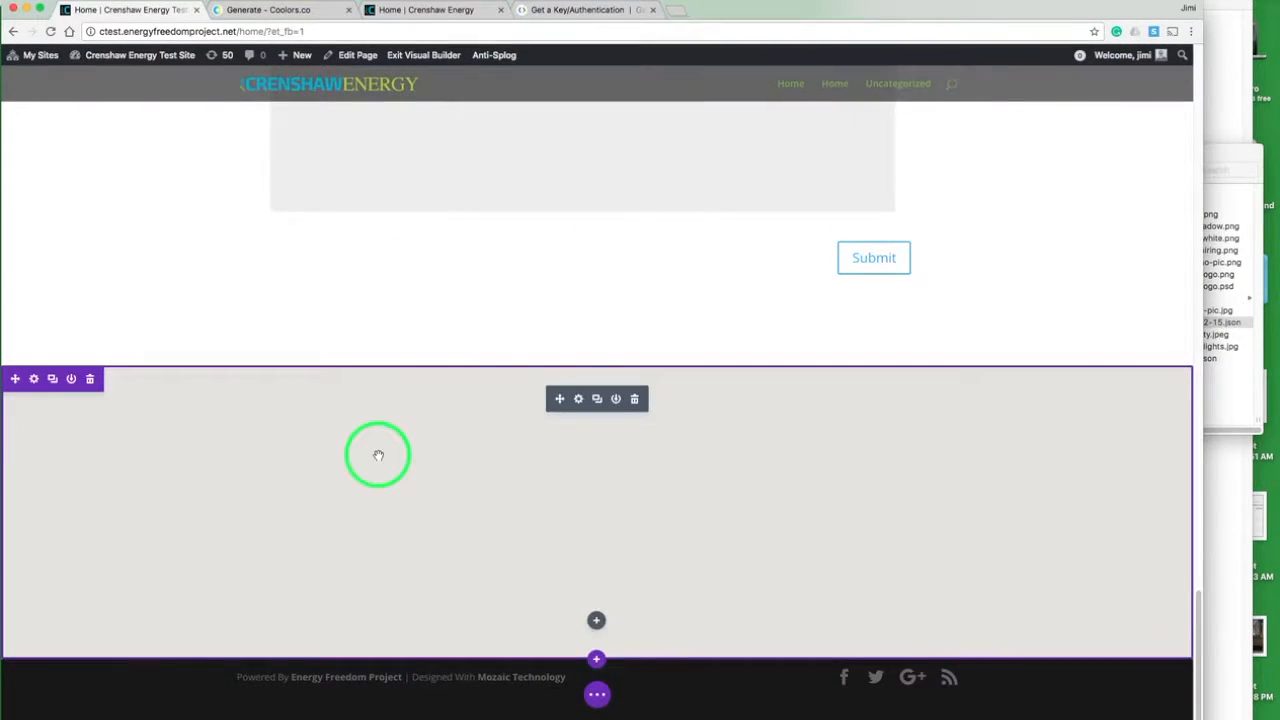
pyautogui.click(577, 400)
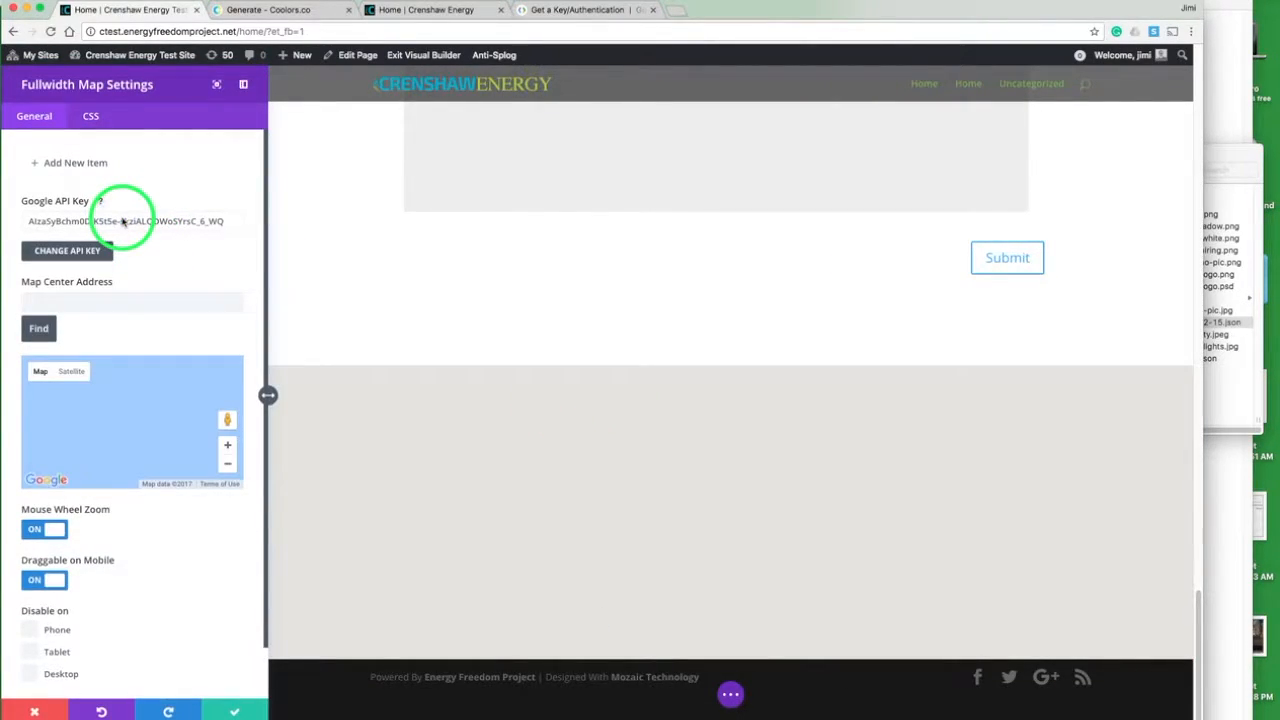
# - Add a pin to the map and locate it at the company's mailing address copied from the text notes
pyautogui.click(94, 163)
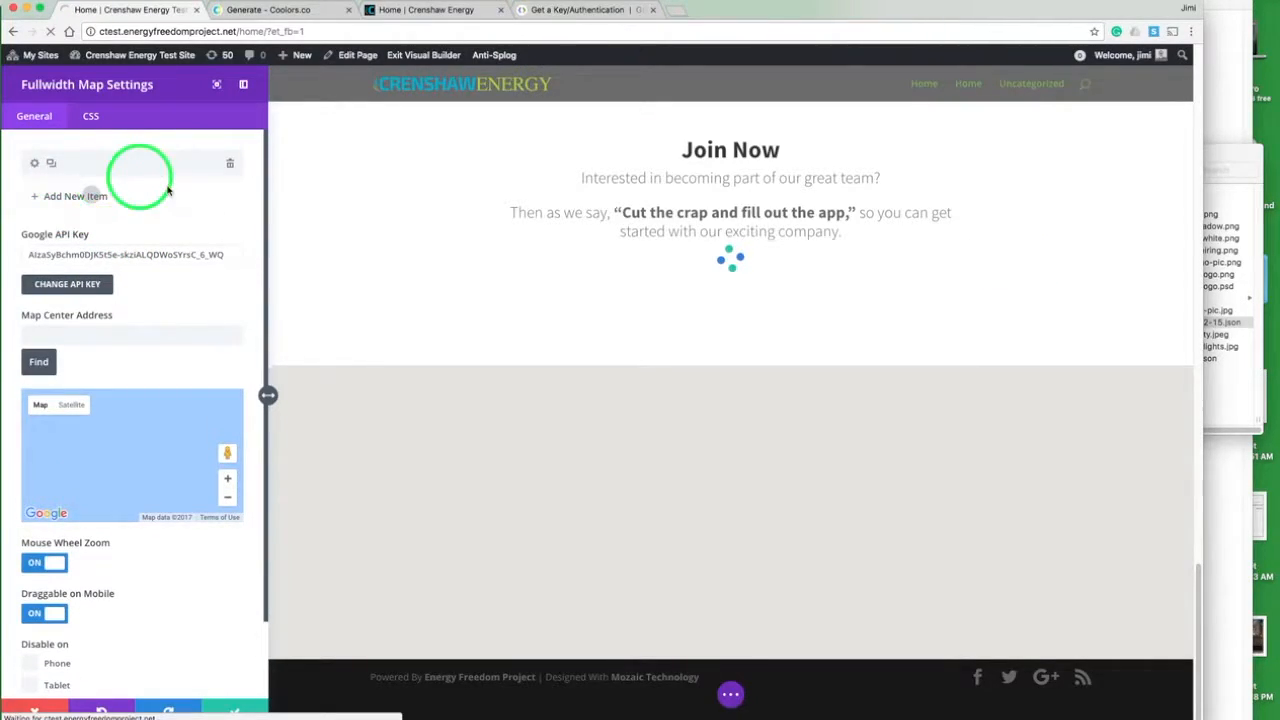
pyautogui.click(110, 166)
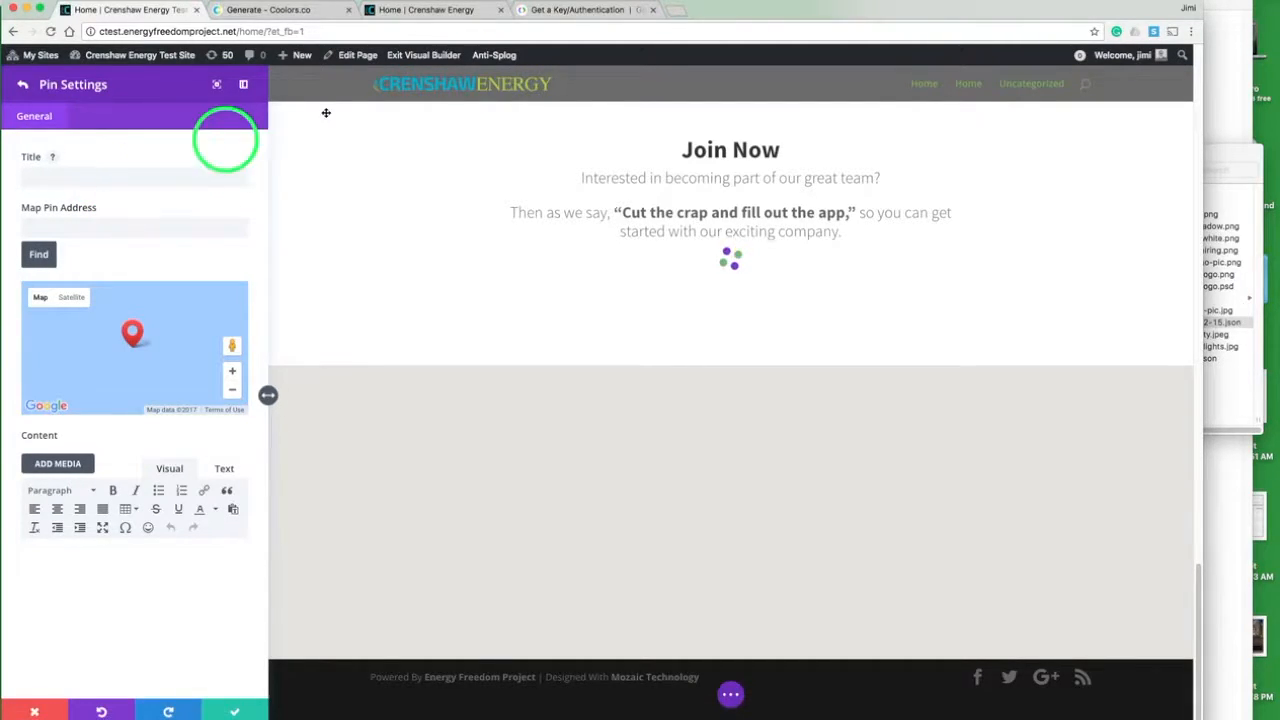
pyautogui.click(1229, 100)
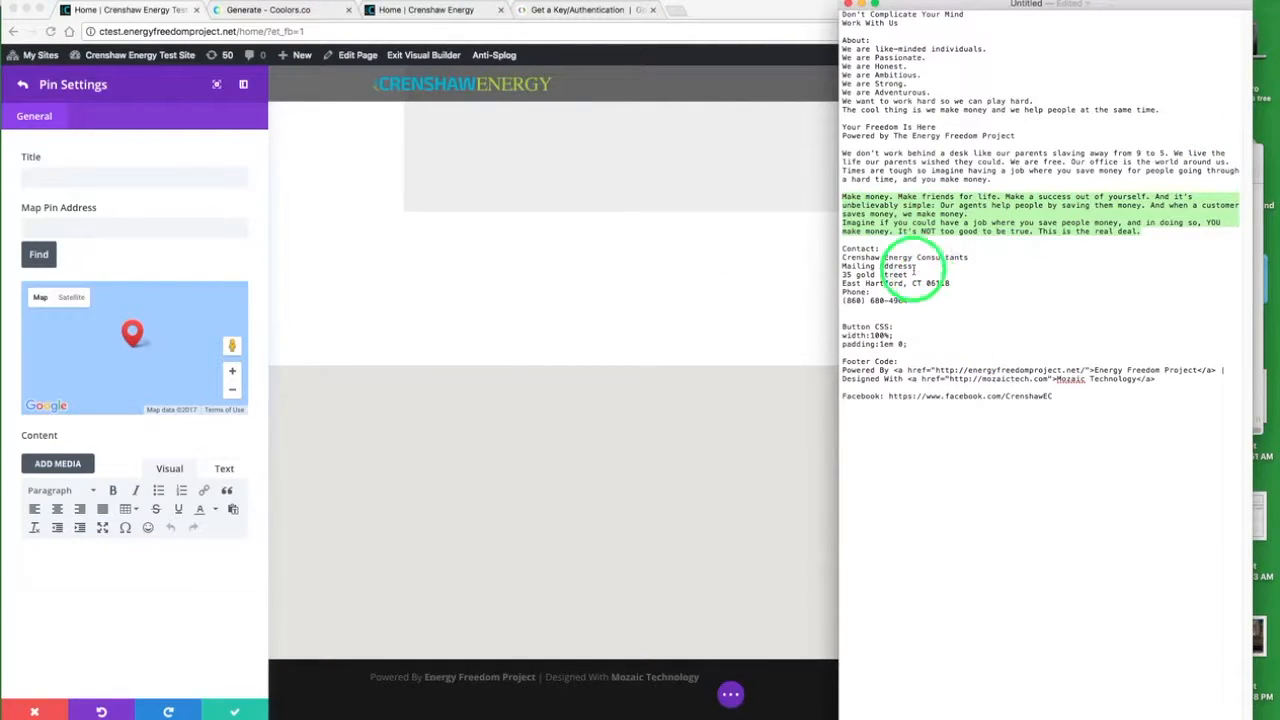
pyautogui.moveTo(955, 283); pyautogui.dragTo(843, 275)
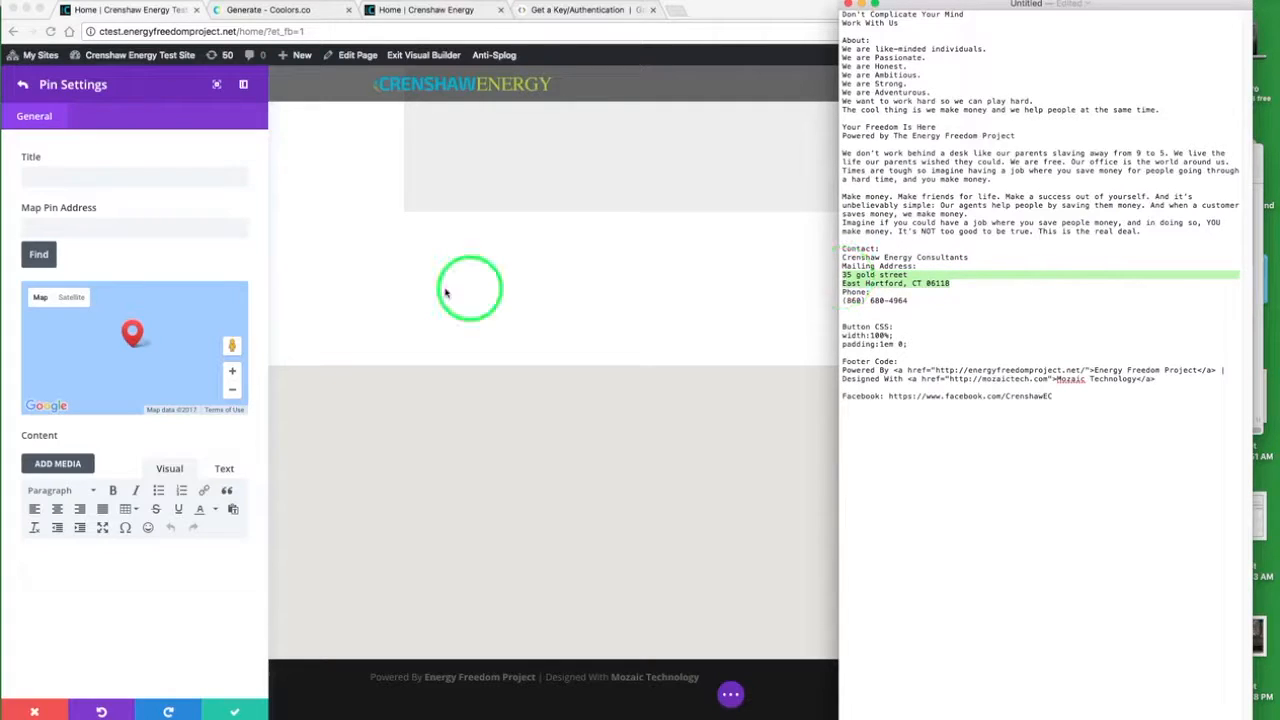
pyautogui.click(115, 225)
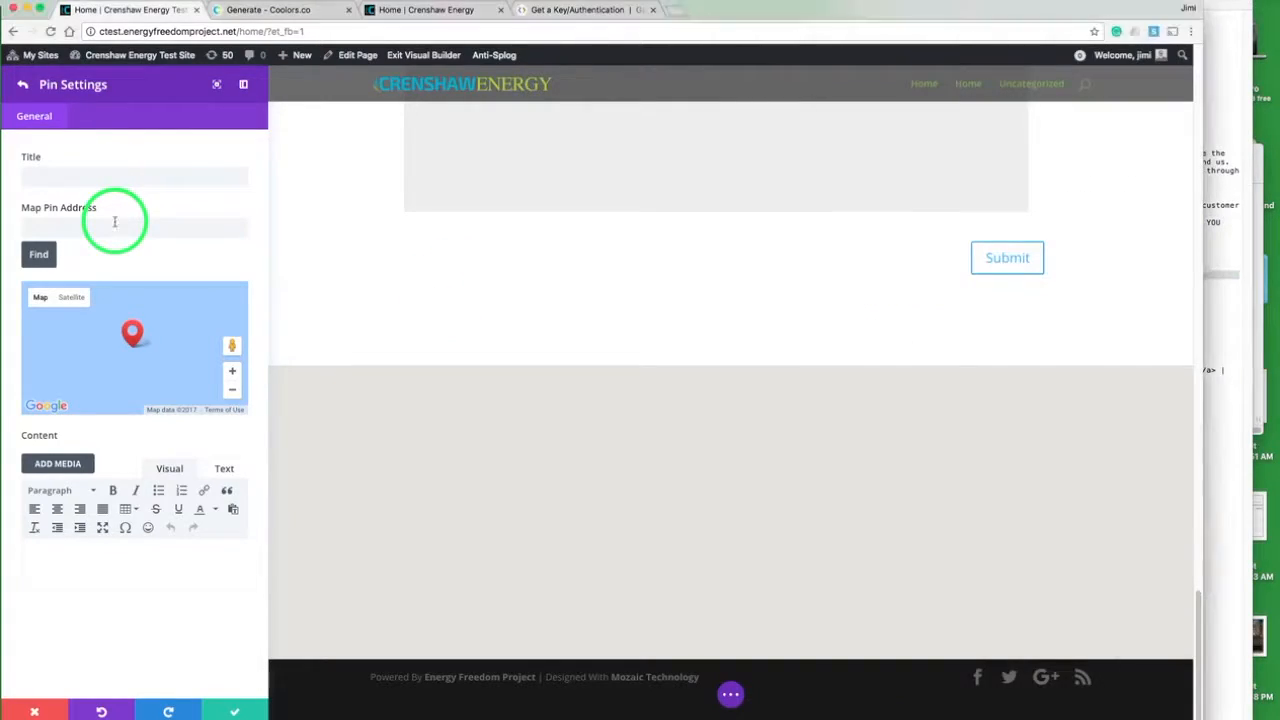
pyautogui.click(38, 257)
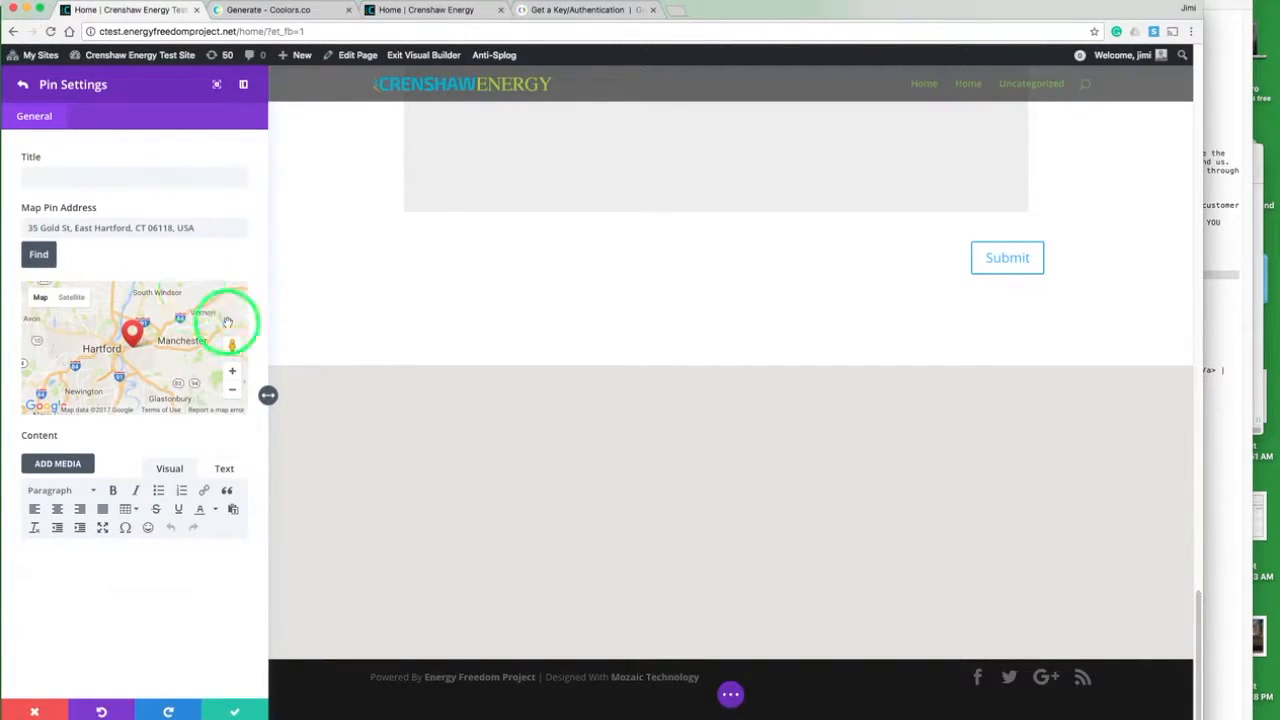
# - Zoom in on the pin's location, copy the formatted pin address and save the pin settings
pyautogui.click(233, 373)
pyautogui.click(233, 373)
pyautogui.click(233, 373)
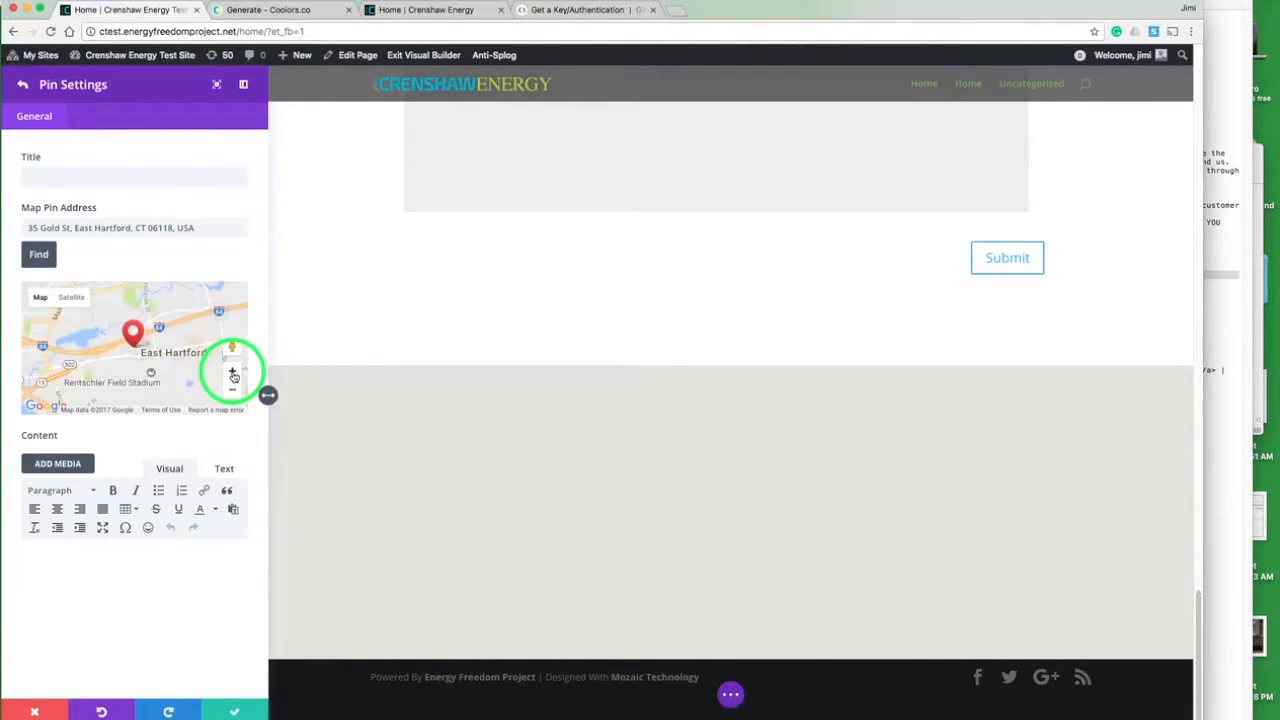
pyautogui.tripleClick(163, 227)
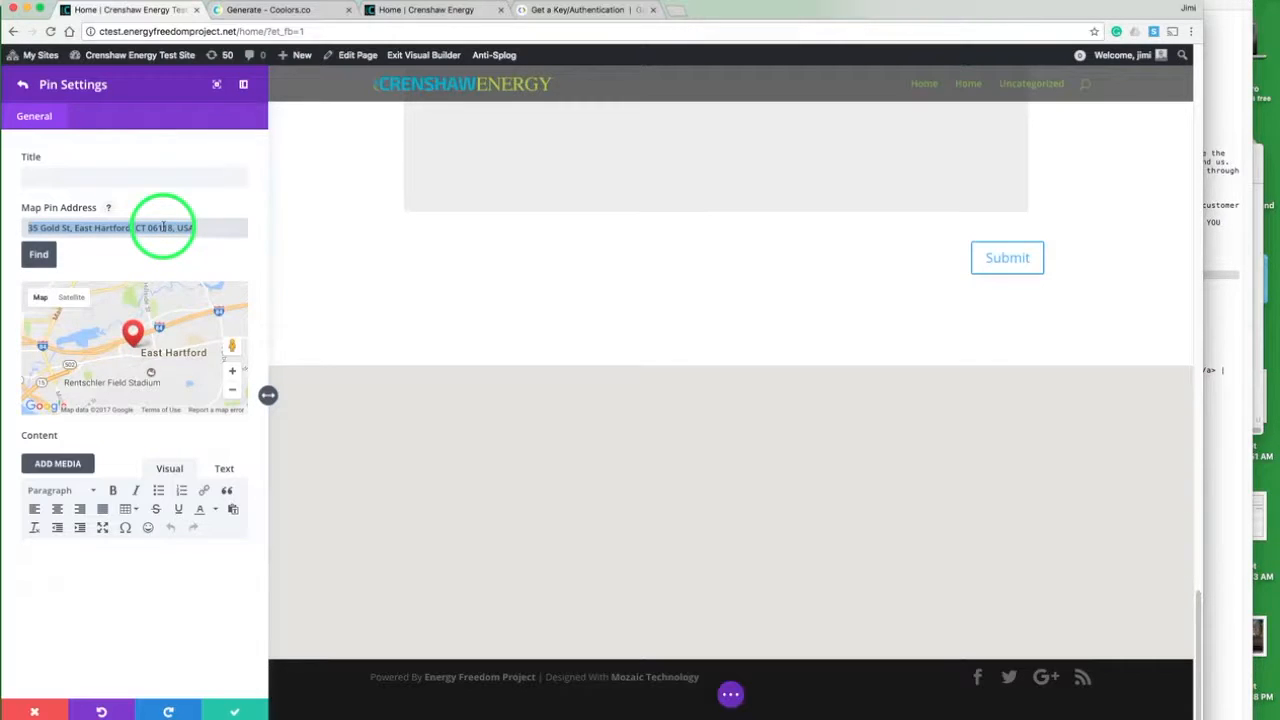
pyautogui.click(232, 710)
# - Set the copied pin address as the Map Center Address and find it on the map
pyautogui.click(164, 336)
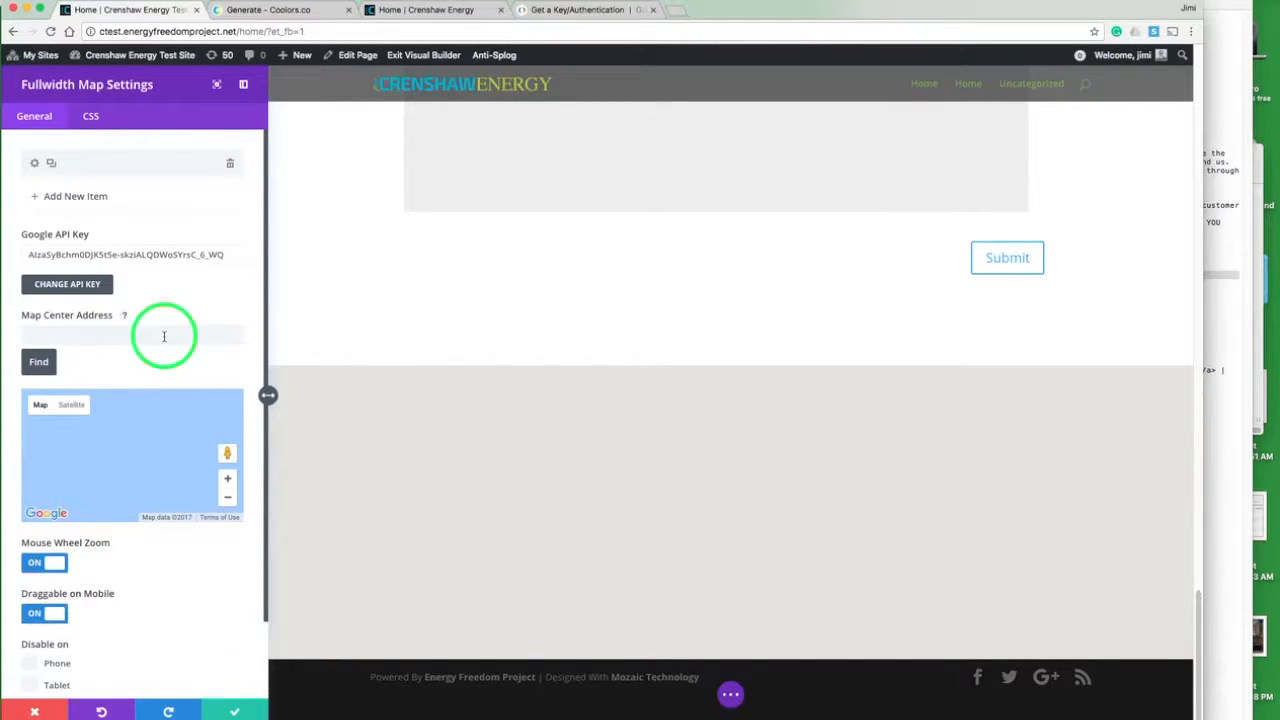
pyautogui.click(111, 165)
pyautogui.click(117, 448)
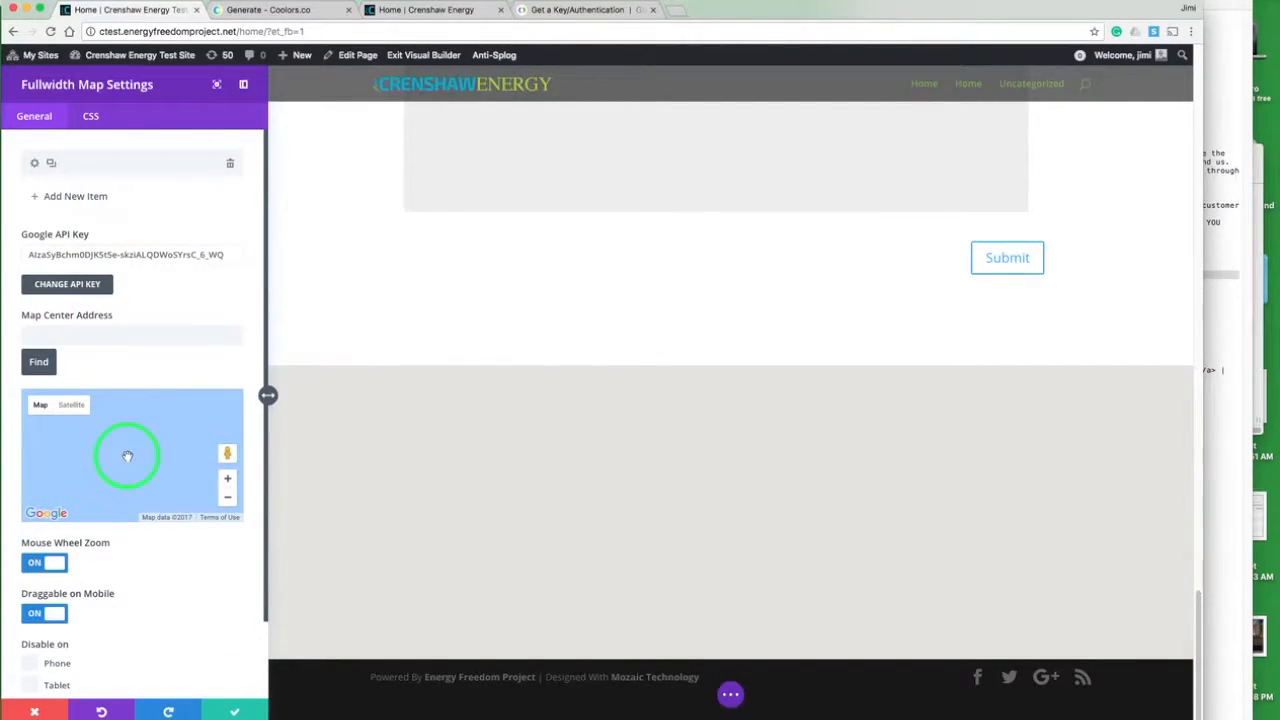
pyautogui.click(127, 197)
pyautogui.click(95, 340)
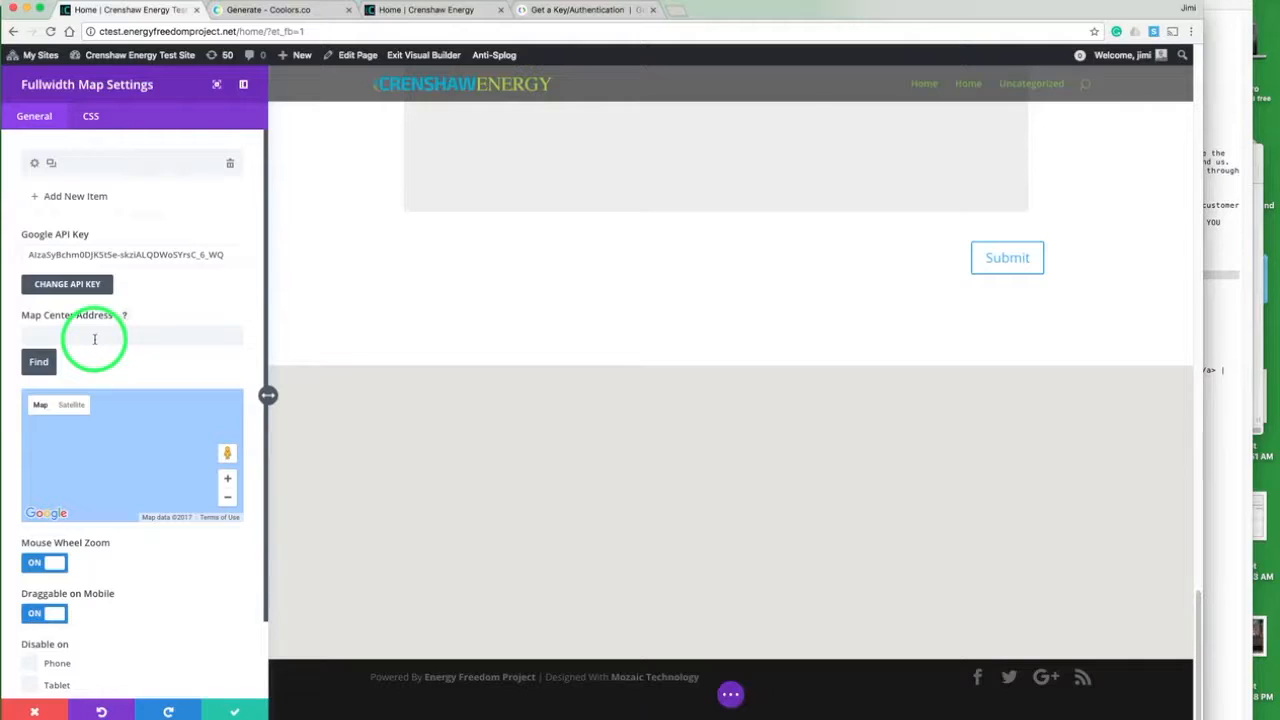
pyautogui.click(42, 364)
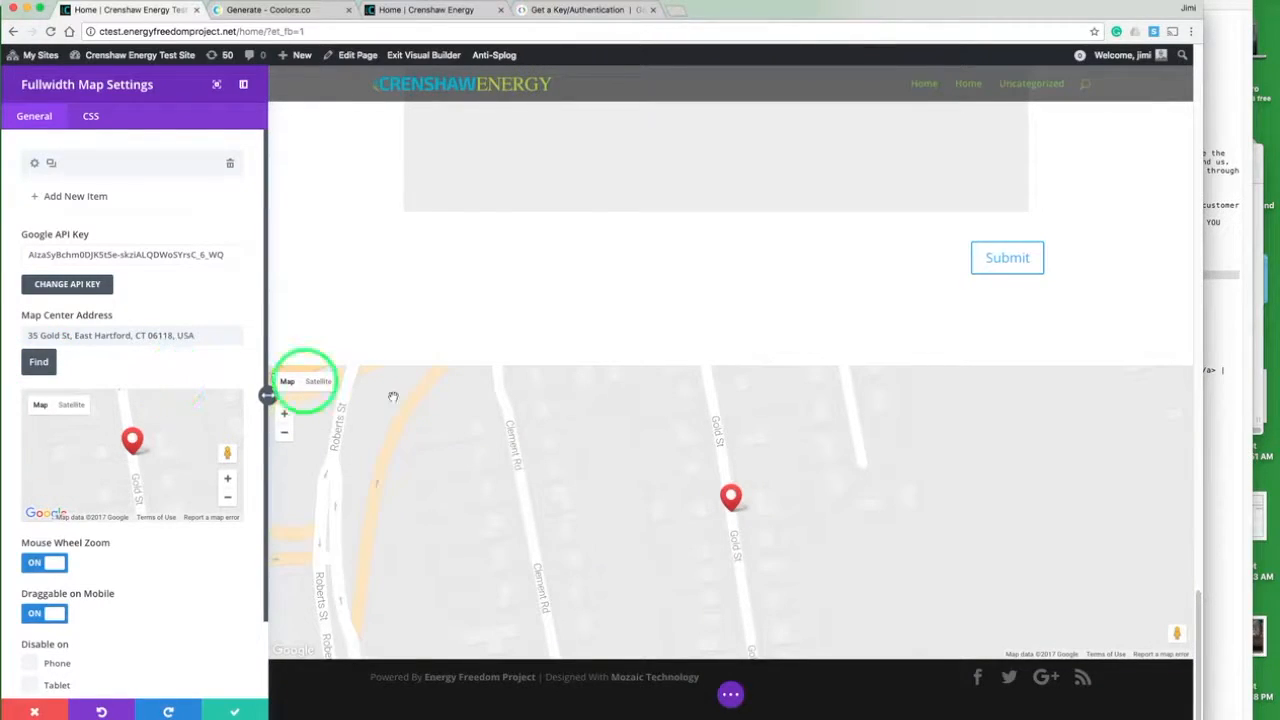
# - Zoom the map out to show the surrounding East Hartford area and turn off Mouse Wheel Zoom and Draggable on Mobile
pyautogui.click(229, 500)
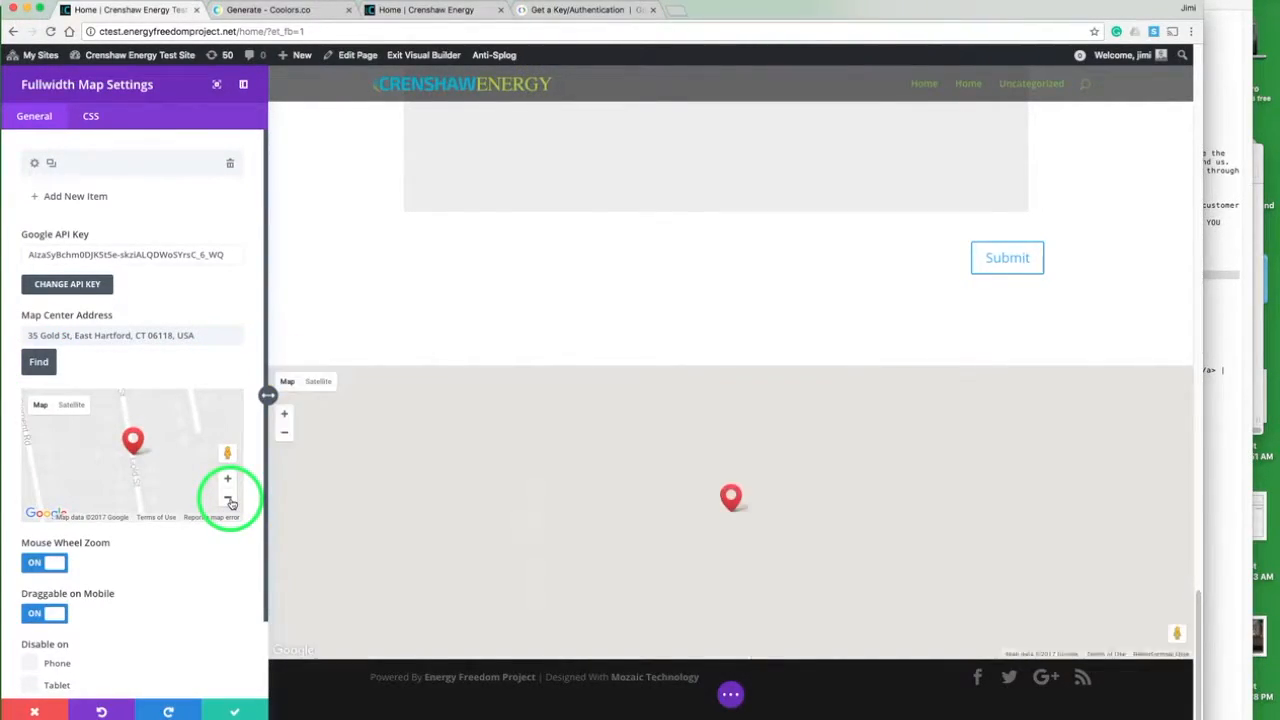
pyautogui.click(229, 500)
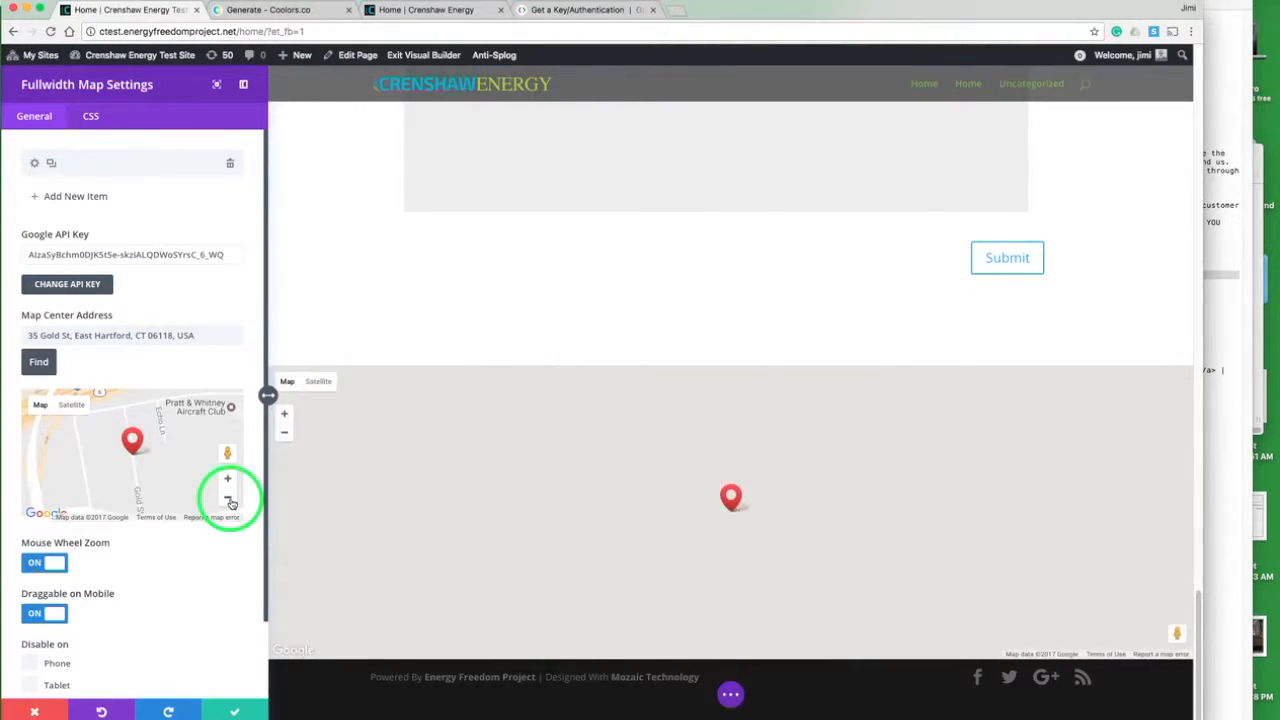
pyautogui.click(229, 500)
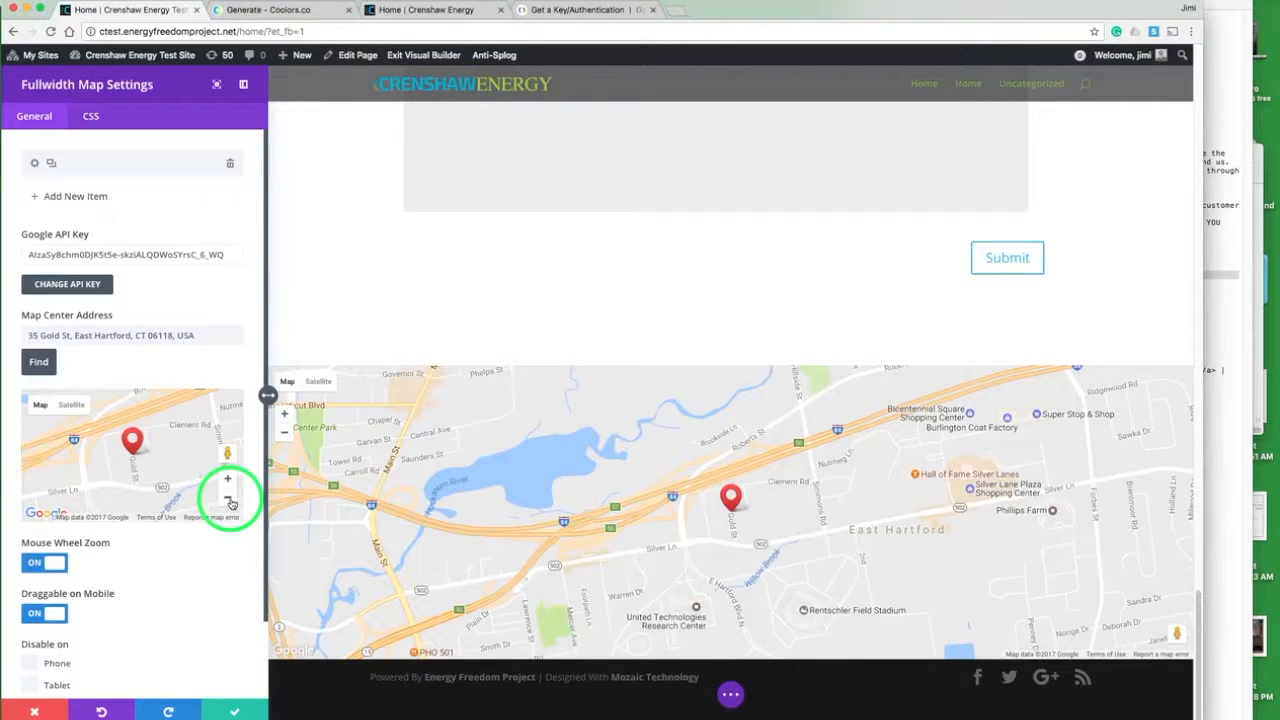
pyautogui.click(35, 563)
pyautogui.click(43, 612)
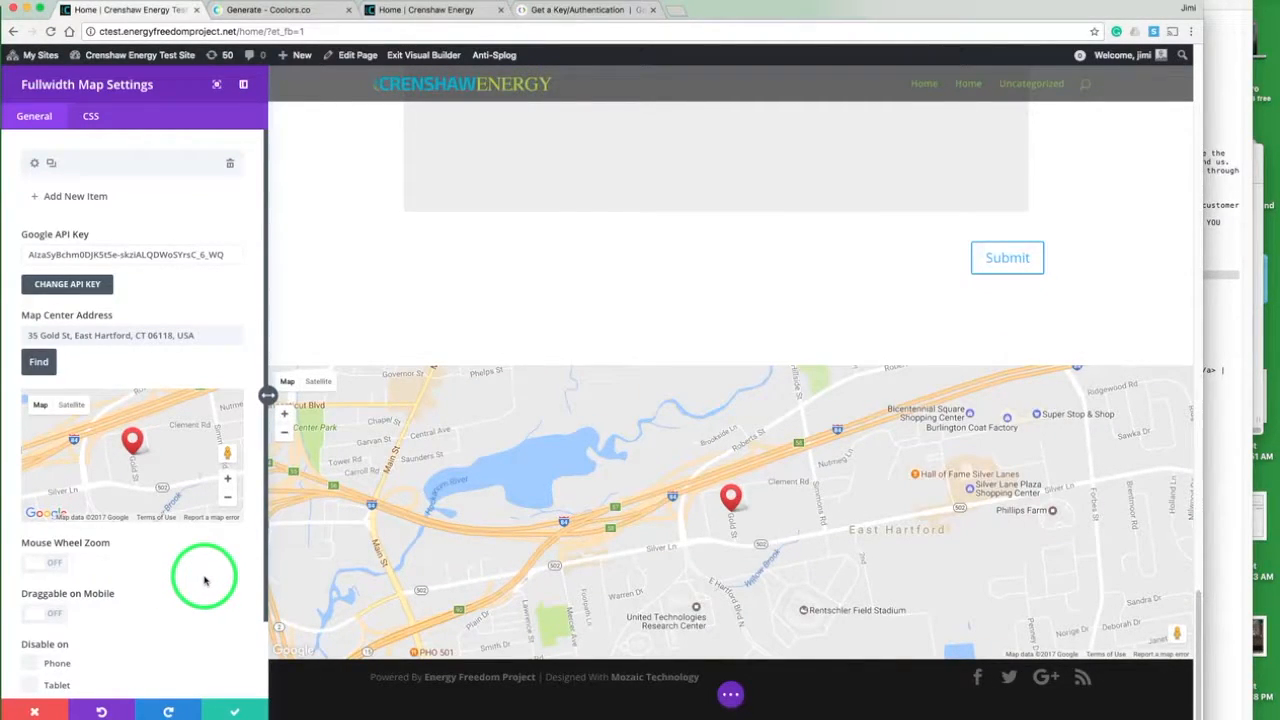
# - Title the map pin "Crenshaw Energy Consultants" and save both the pin and the Fullwidth Map module
pyautogui.click(36, 165)
pyautogui.click(94, 178)
pyautogui.write('Crenshaw Energy Consultants')
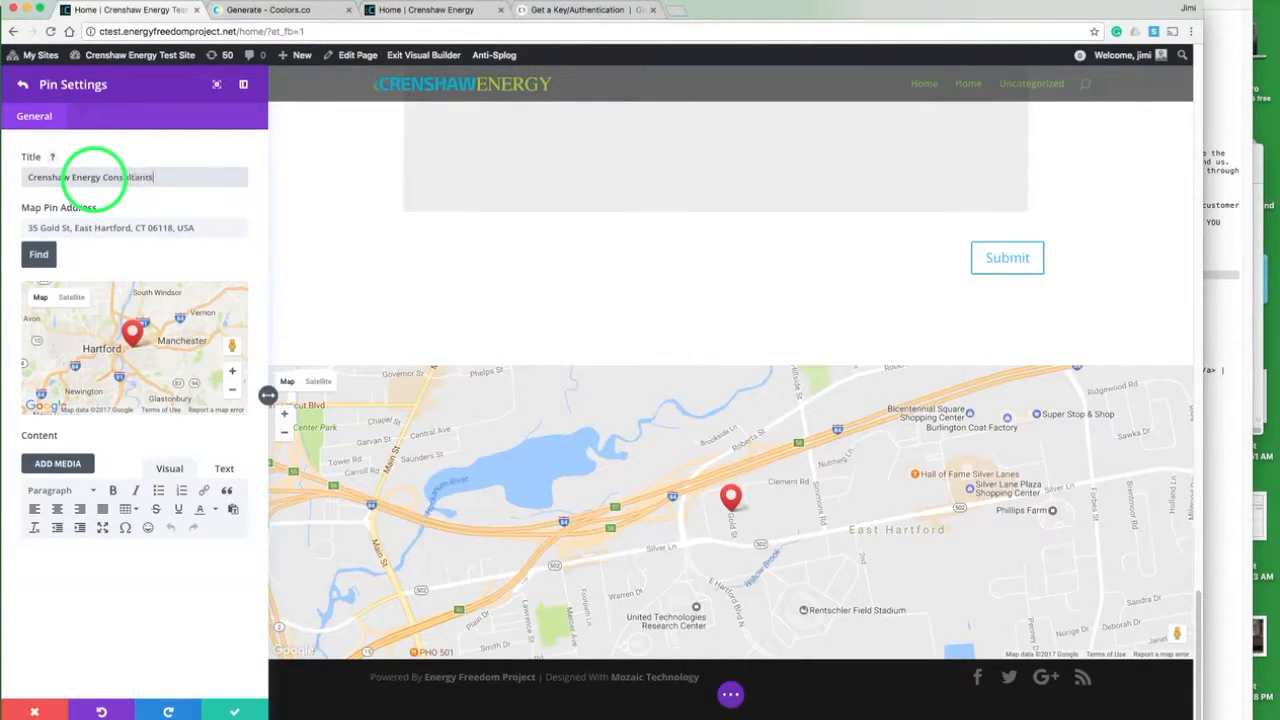
pyautogui.click(234, 711)
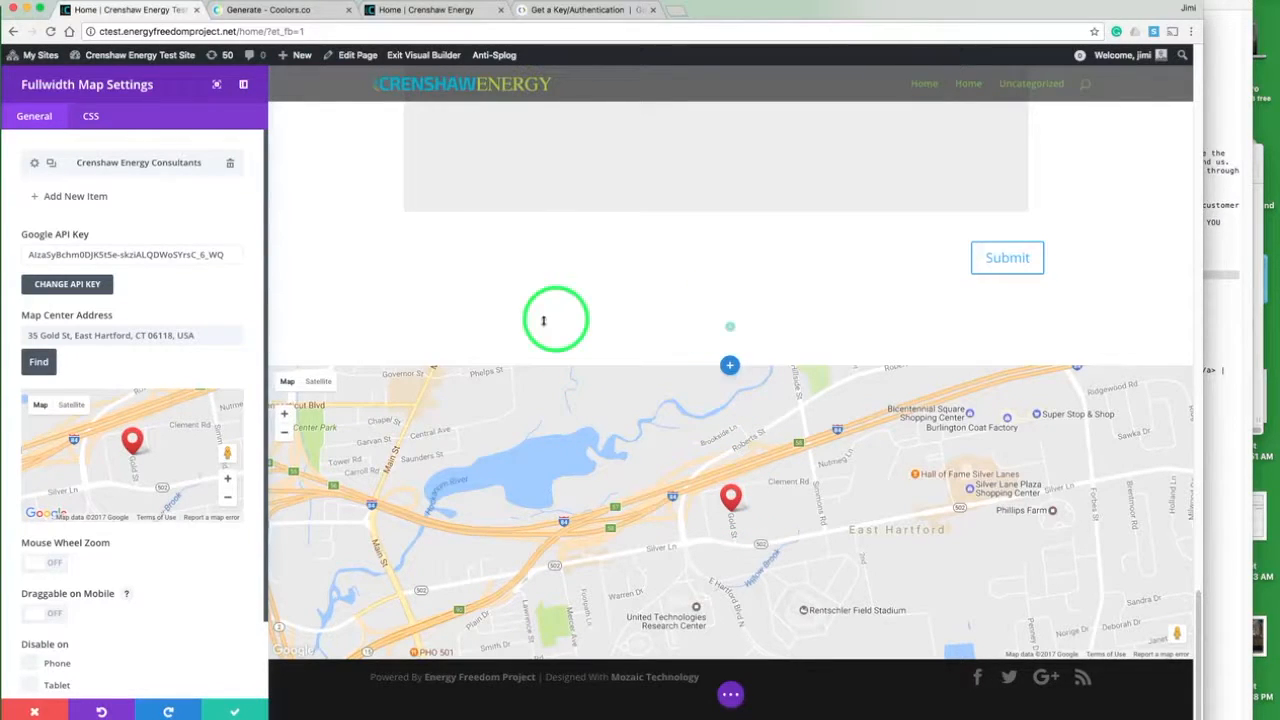
pyautogui.click(236, 712)
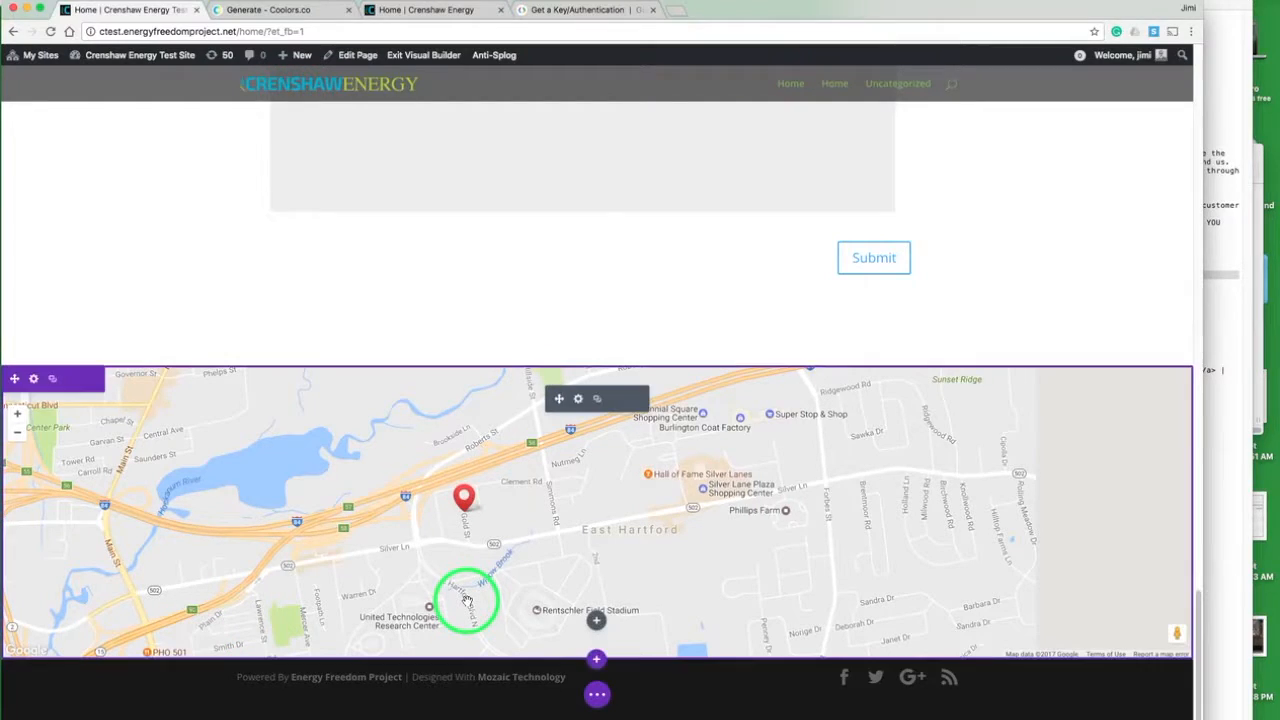
# - Add a standard section below the map and give its row a layout of two equal columns
pyautogui.click(596, 660)
pyautogui.click(514, 612)
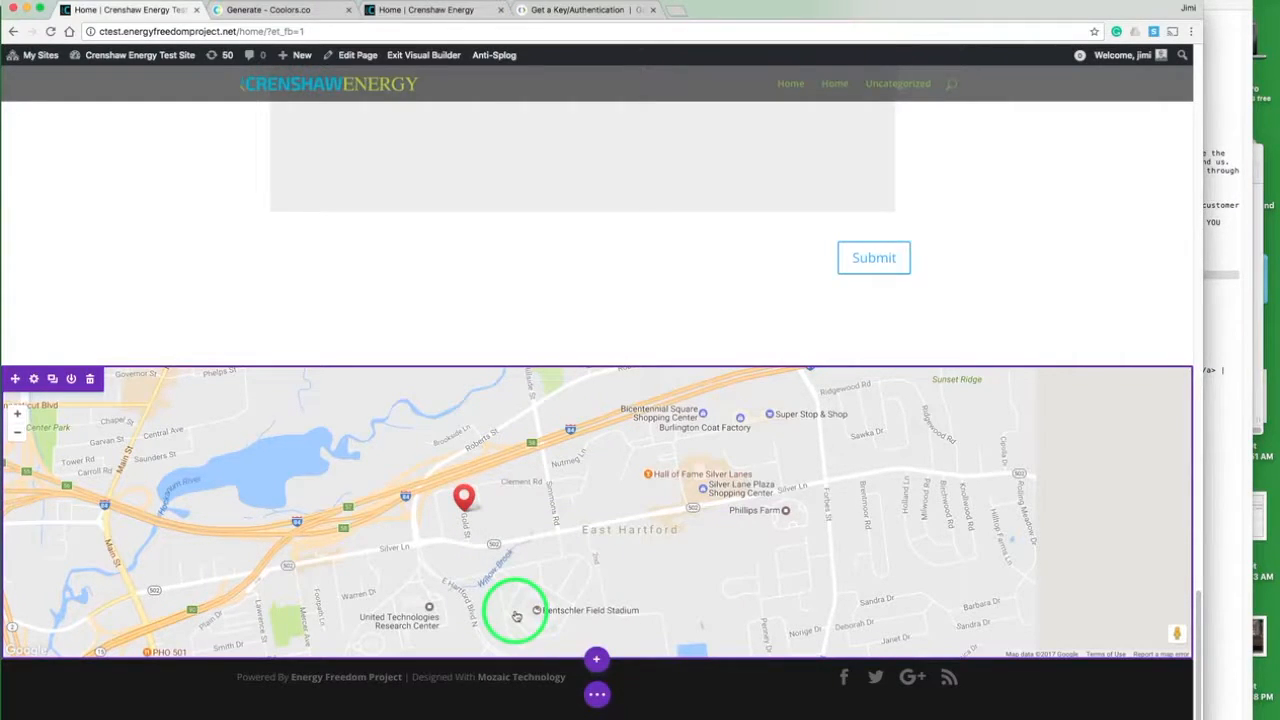
pyautogui.click(512, 553)
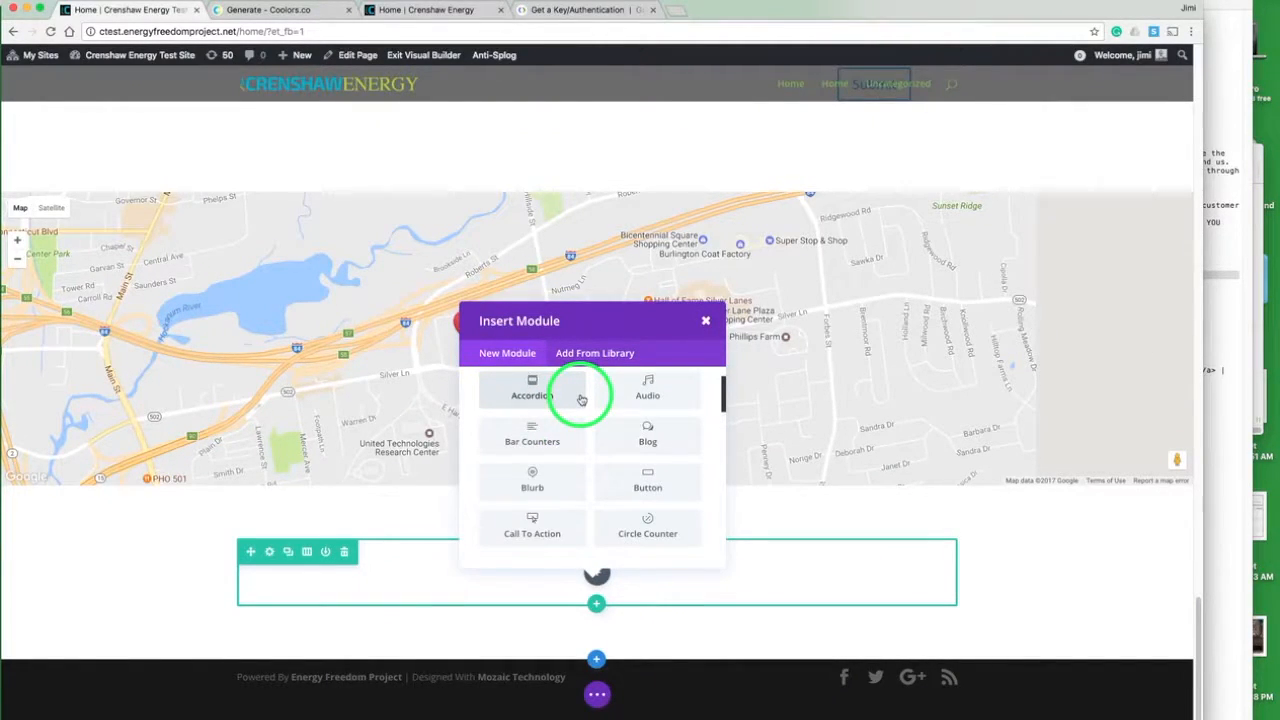
pyautogui.click(705, 321)
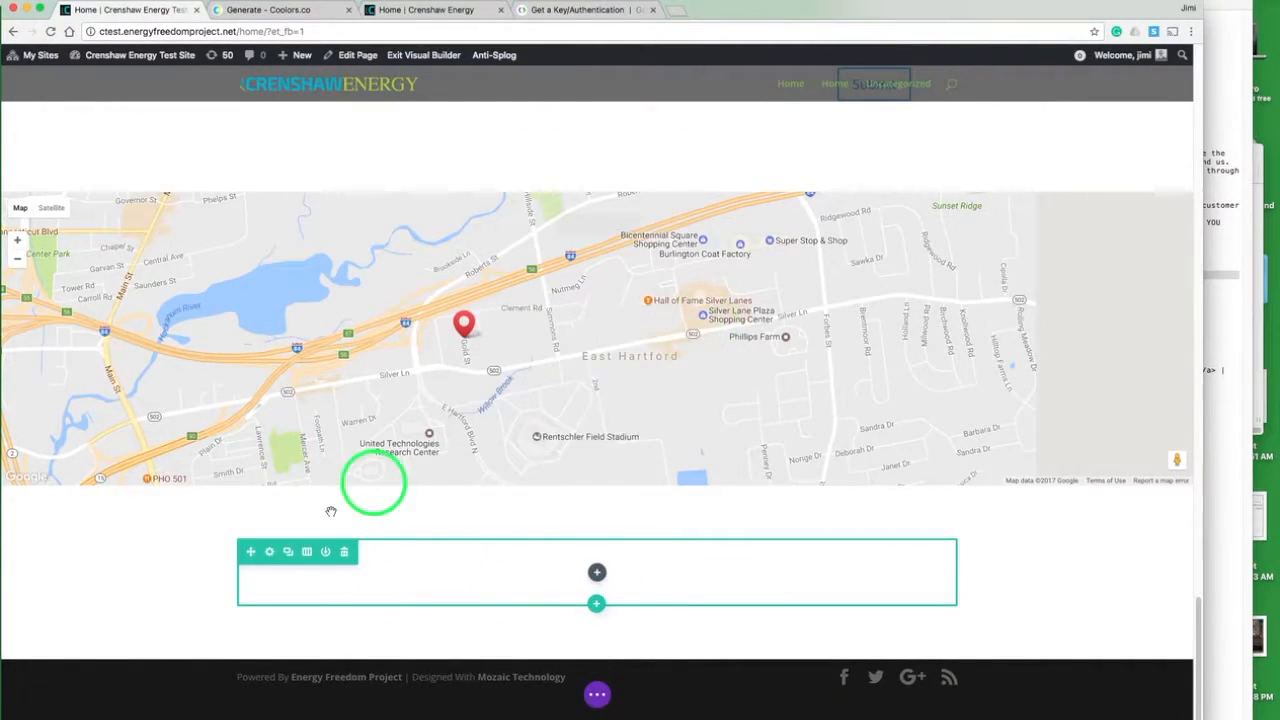
pyautogui.click(314, 552)
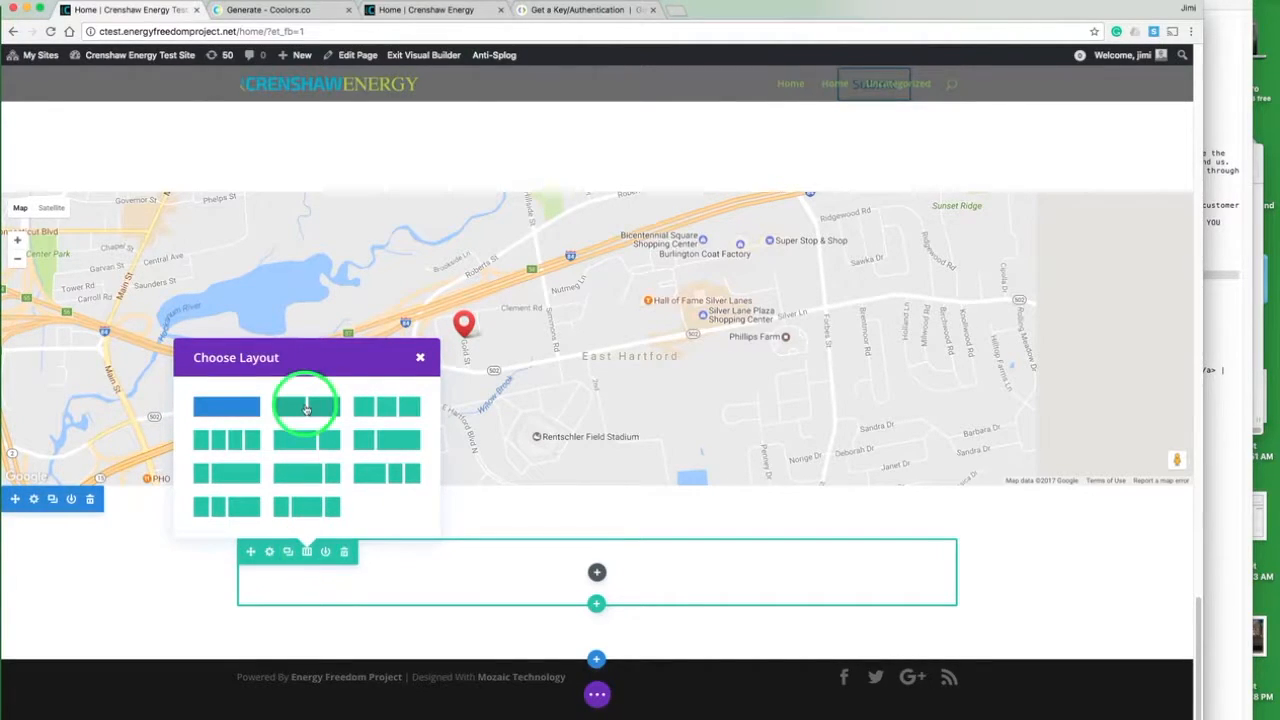
pyautogui.click(306, 408)
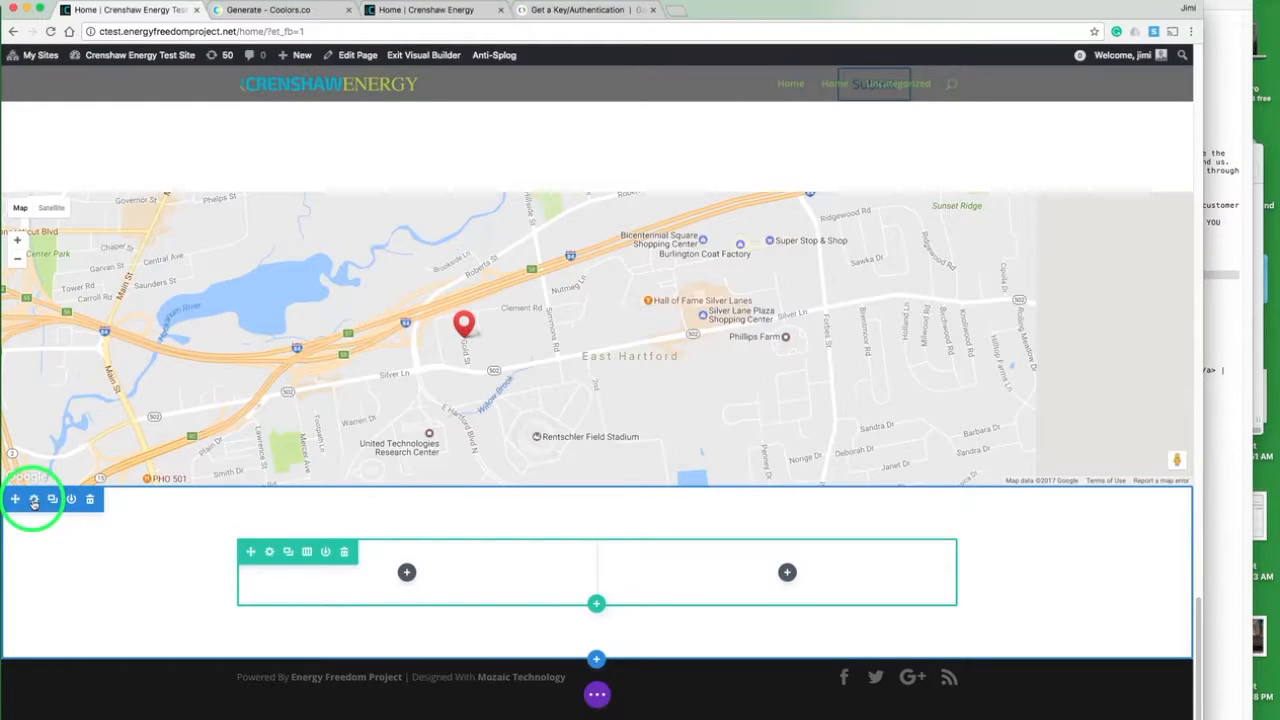
# - Set the new section's background color to dark blue #233d4d, as on the live site, and save the section settings
pyautogui.click(33, 499)
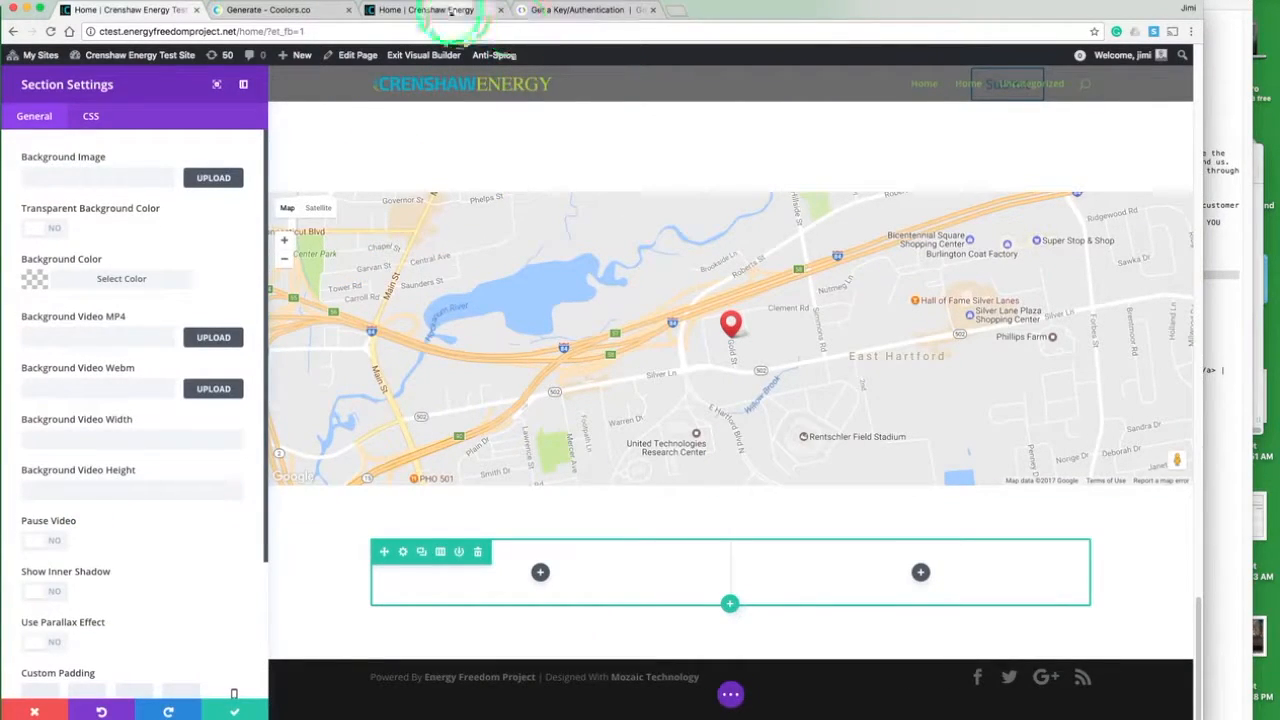
pyautogui.click(447, 12)
pyautogui.scroll(-15, 480, 286)
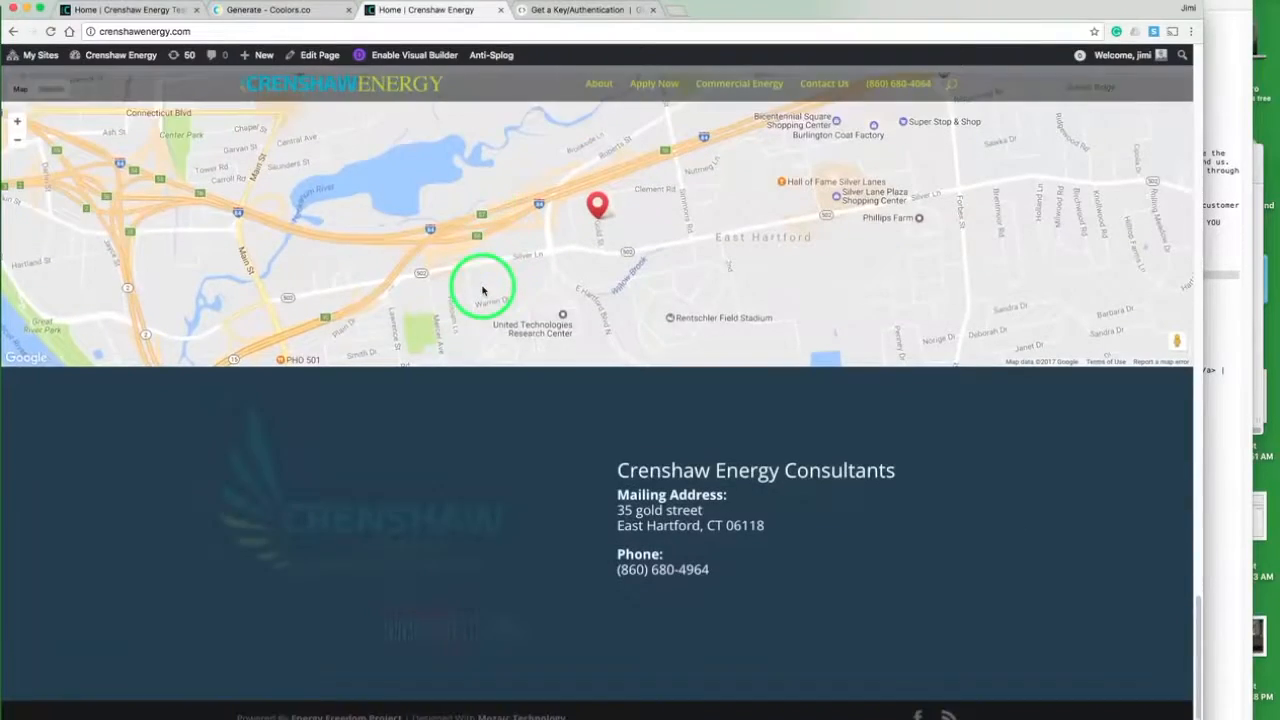
pyautogui.click(140, 12)
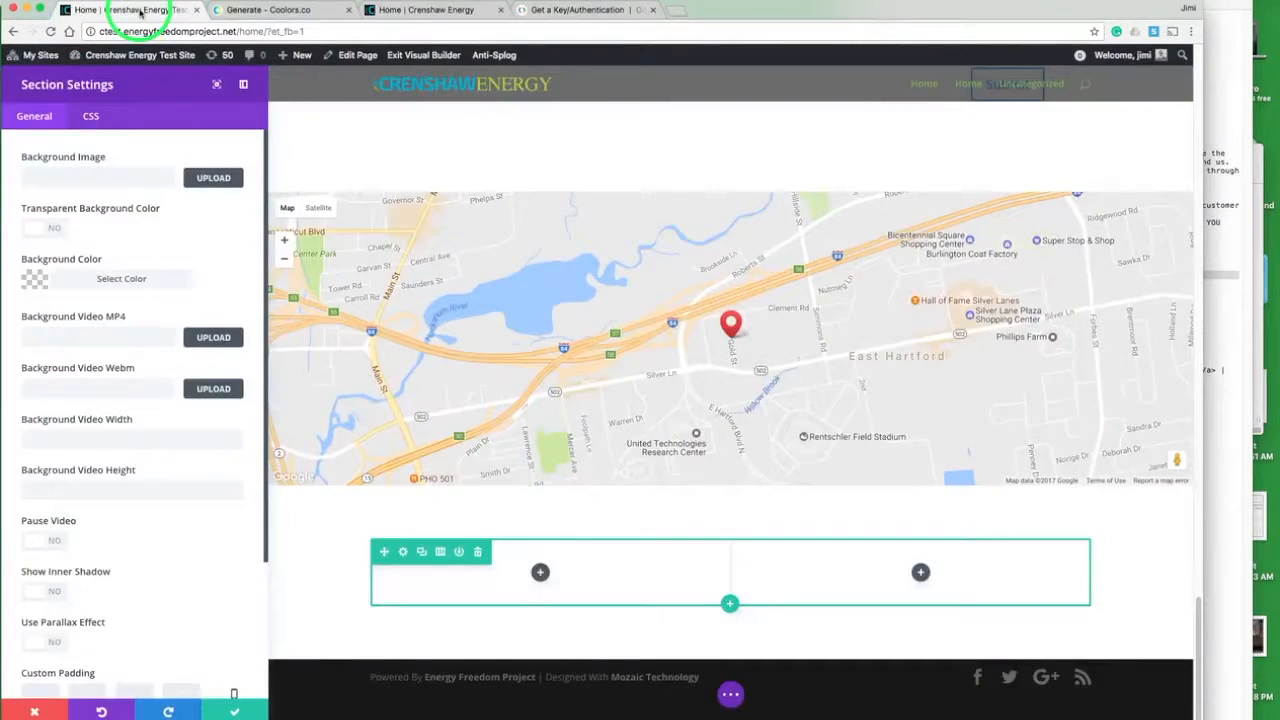
pyautogui.click(35, 279)
pyautogui.click(143, 461)
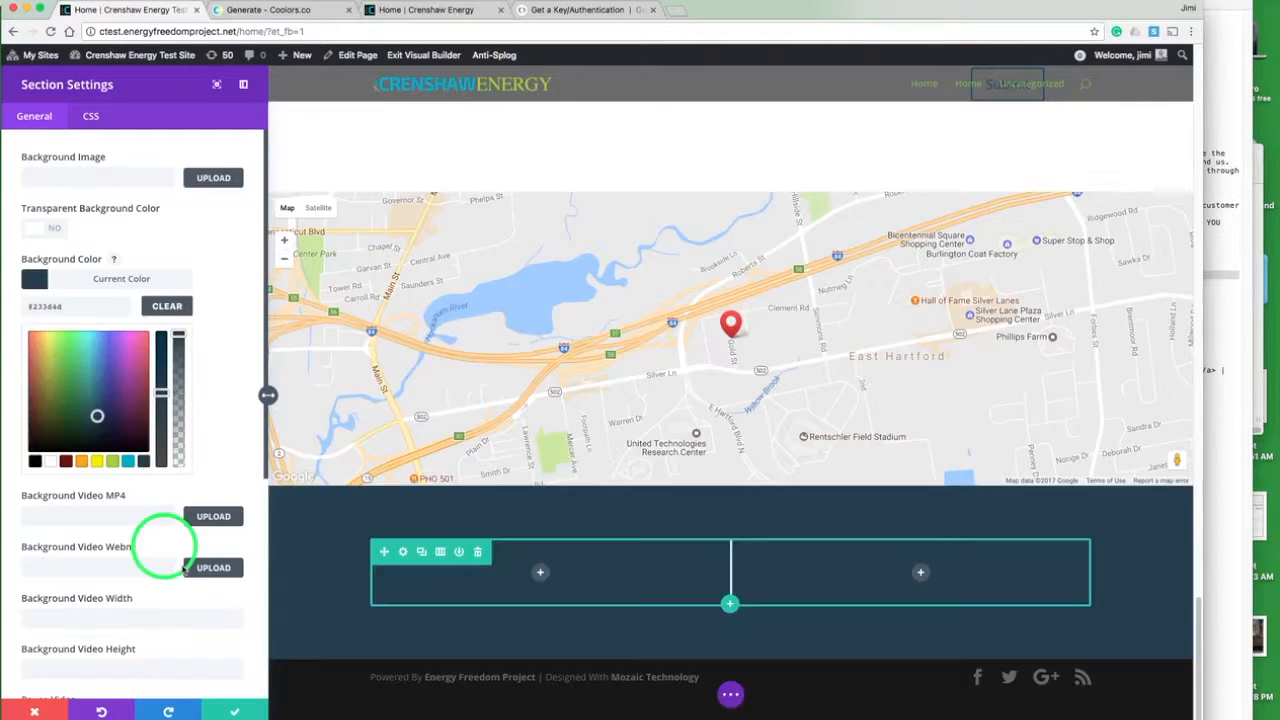
pyautogui.click(235, 711)
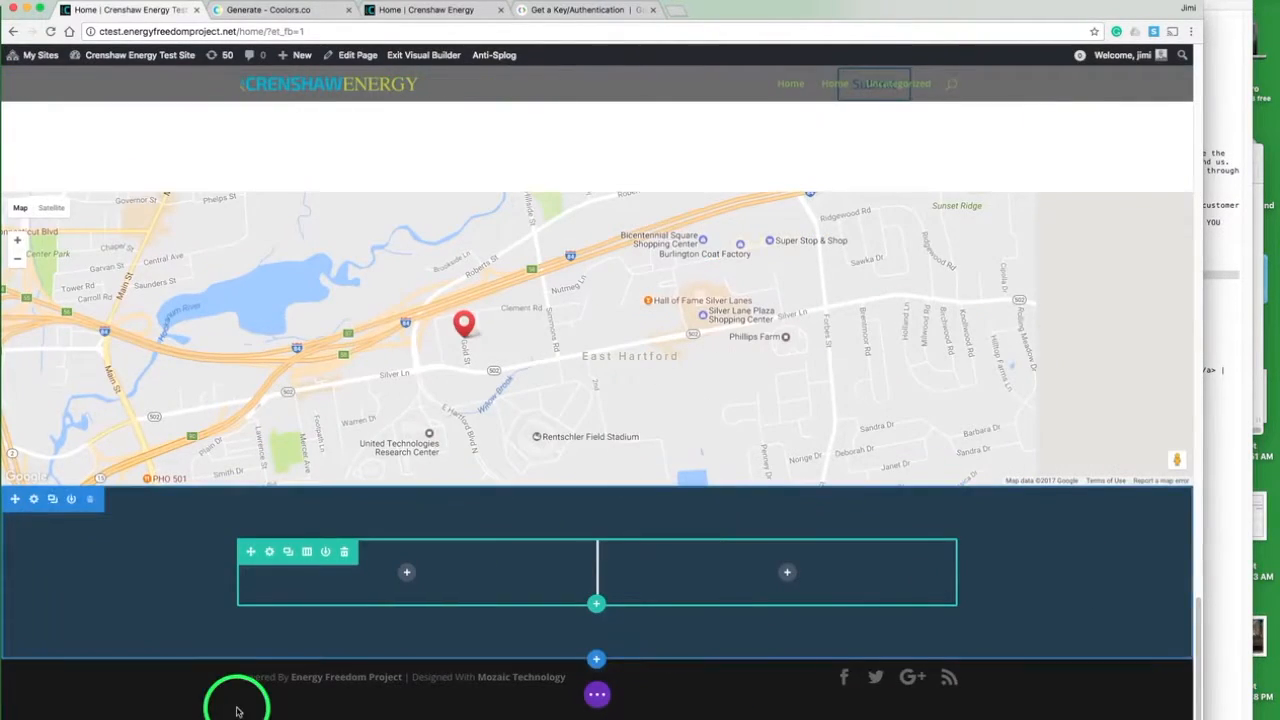
# - Insert an Image module in the row's left column using crenshaw.png from the Media Library
pyautogui.click(408, 573)
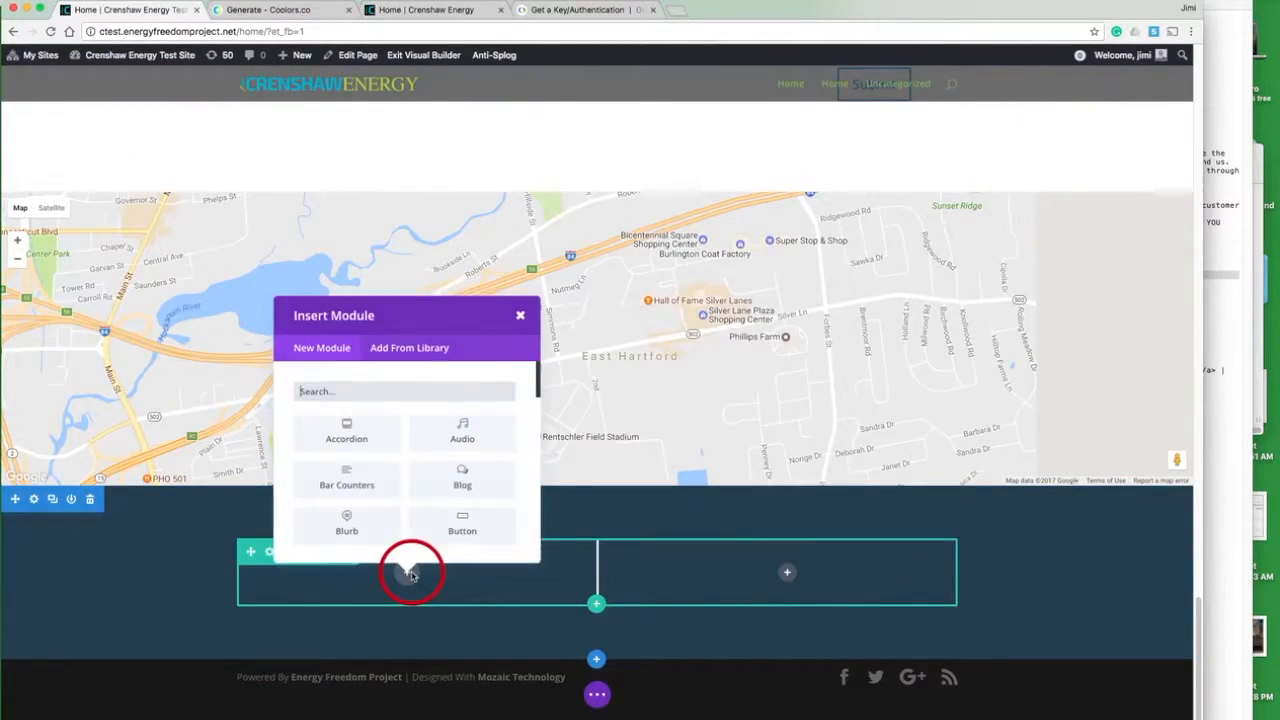
pyautogui.write('im')
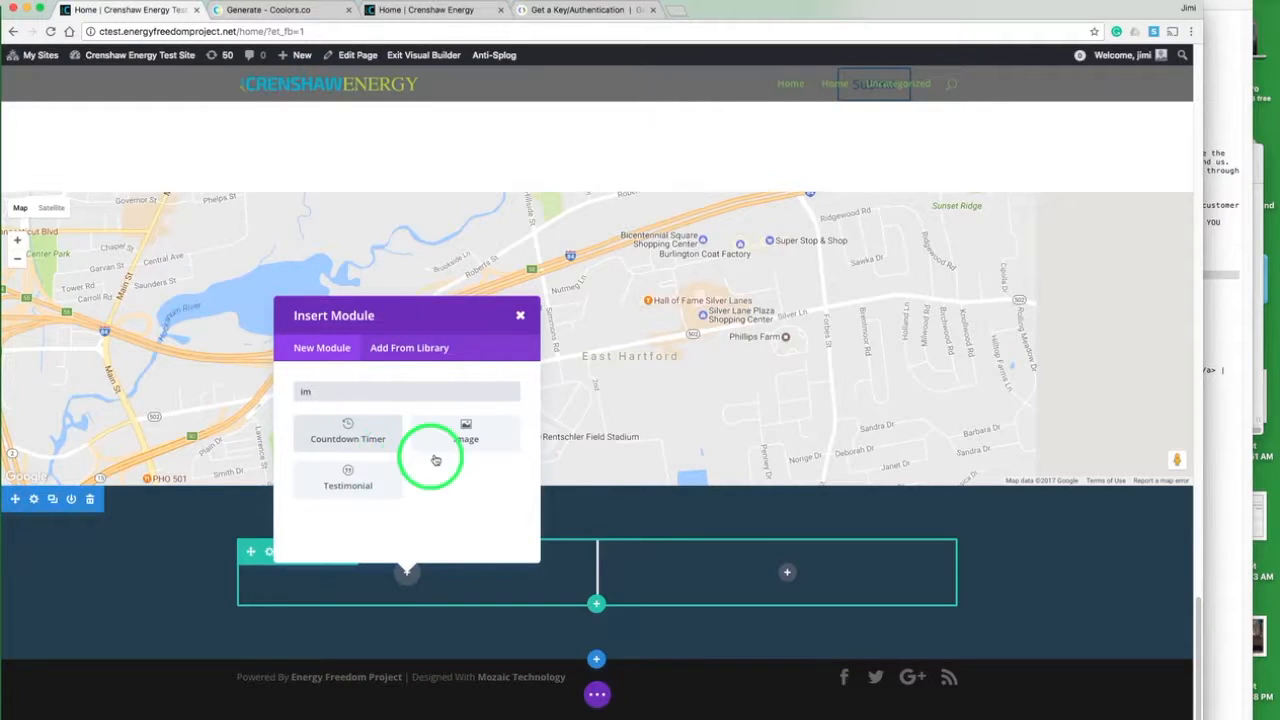
pyautogui.click(466, 436)
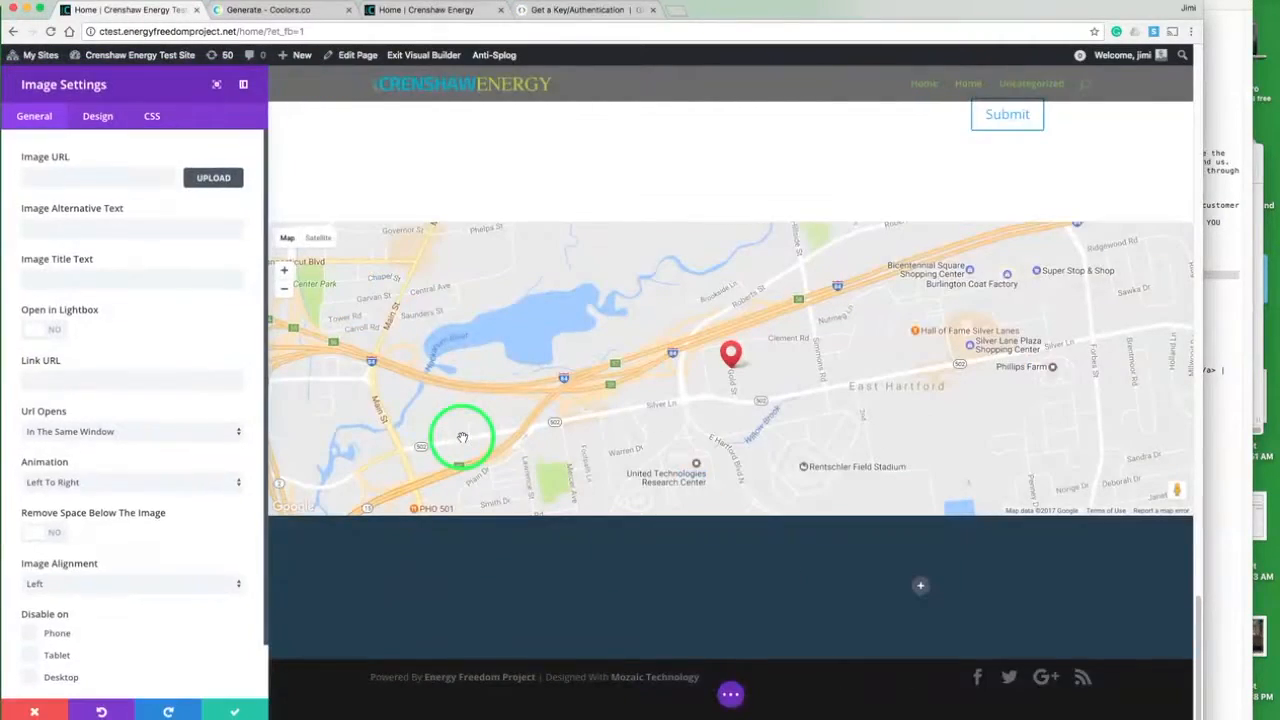
pyautogui.click(214, 176)
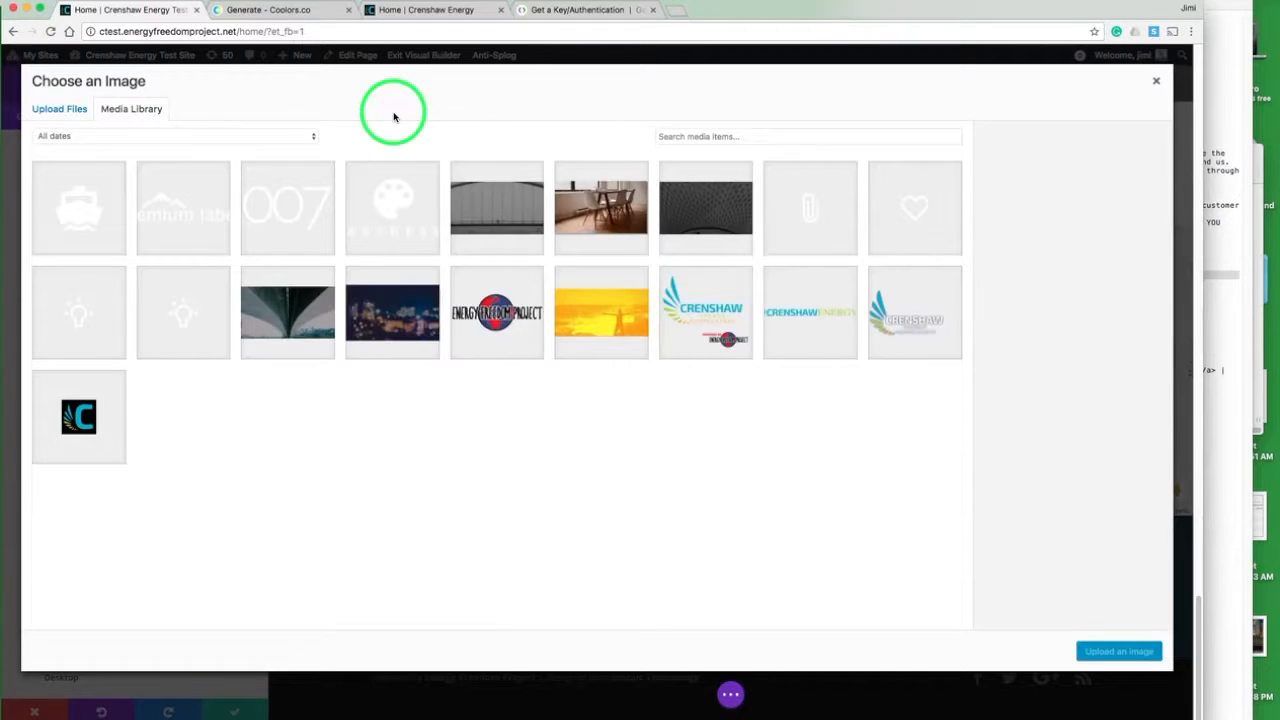
pyautogui.click(690, 297)
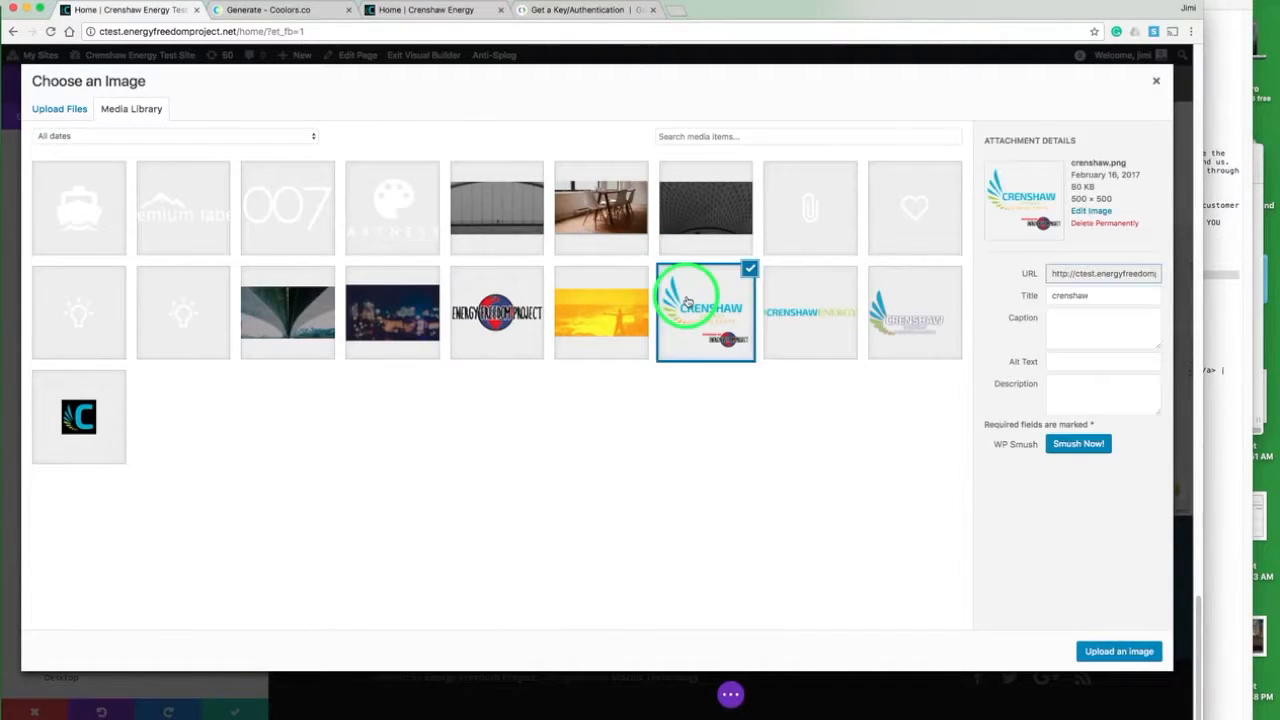
pyautogui.click(1100, 651)
pyautogui.scroll(-5, 1097, 649)
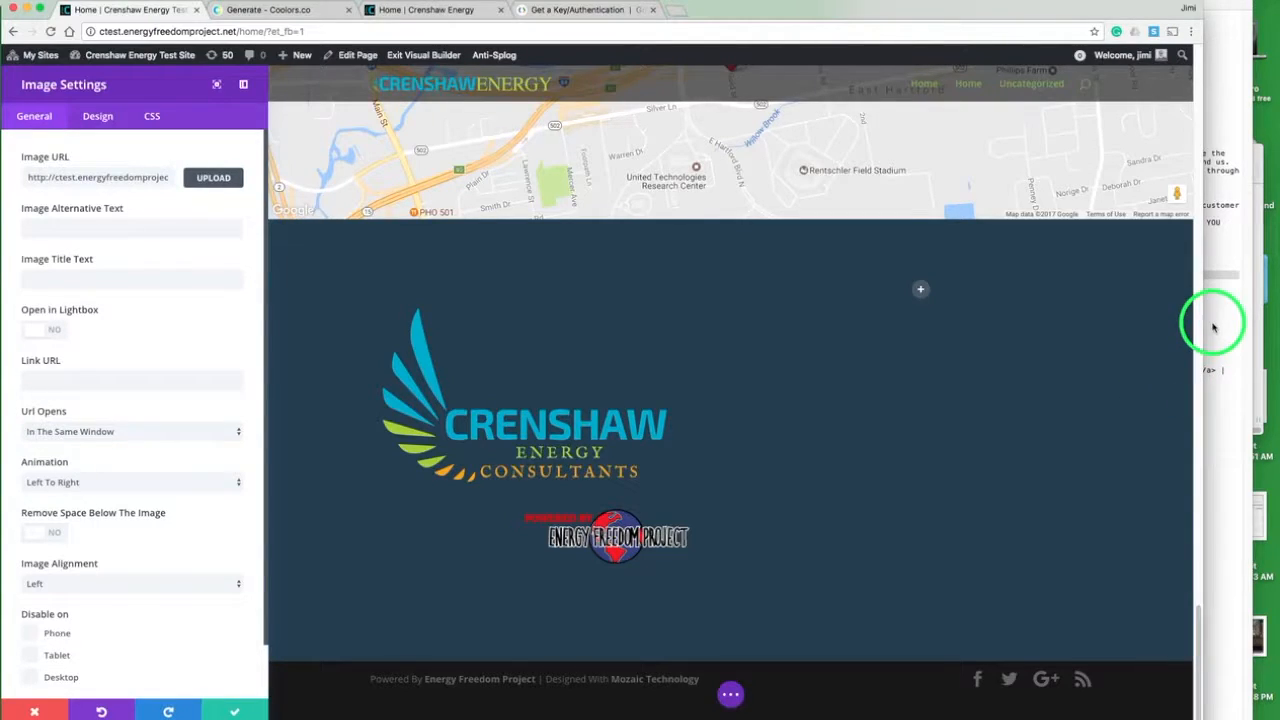
# - Save the Image module and add a Text module to the row's right column
pyautogui.click(233, 711)
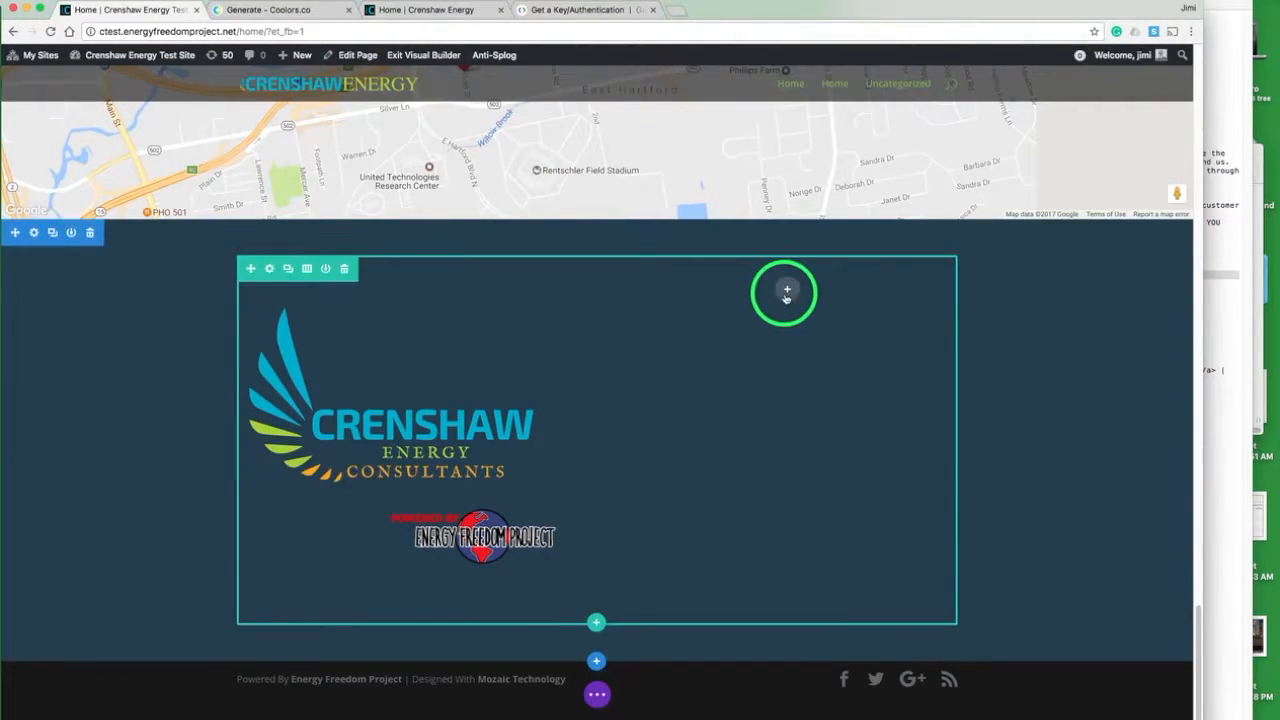
pyautogui.click(787, 293)
pyautogui.write('te')
pyautogui.click(841, 527)
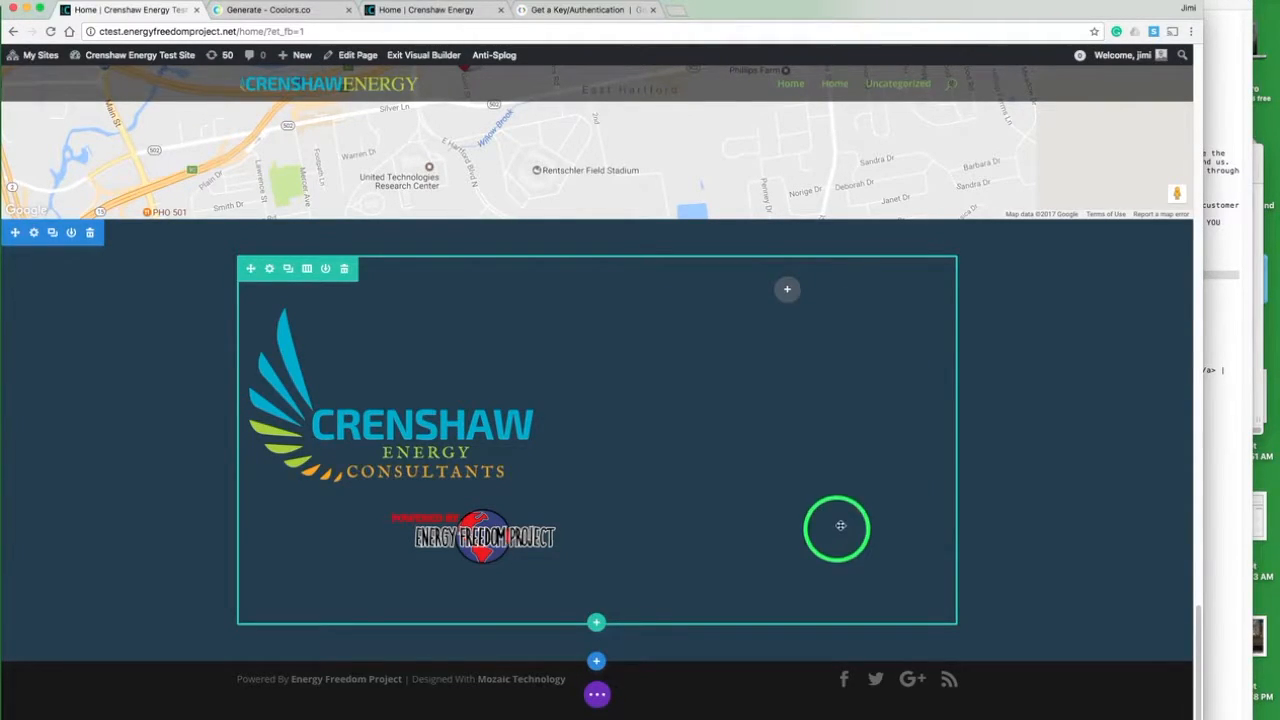
# - Copy the Crenshaw Energy Consultants contact details from the notes document into the Text module, separating the company name, mailing address and phone into paragraphs
pyautogui.click(1216, 340)
pyautogui.click(957, 269)
pyautogui.moveTo(843, 300); pyautogui.dragTo(842, 258)
pyautogui.click(80, 377)
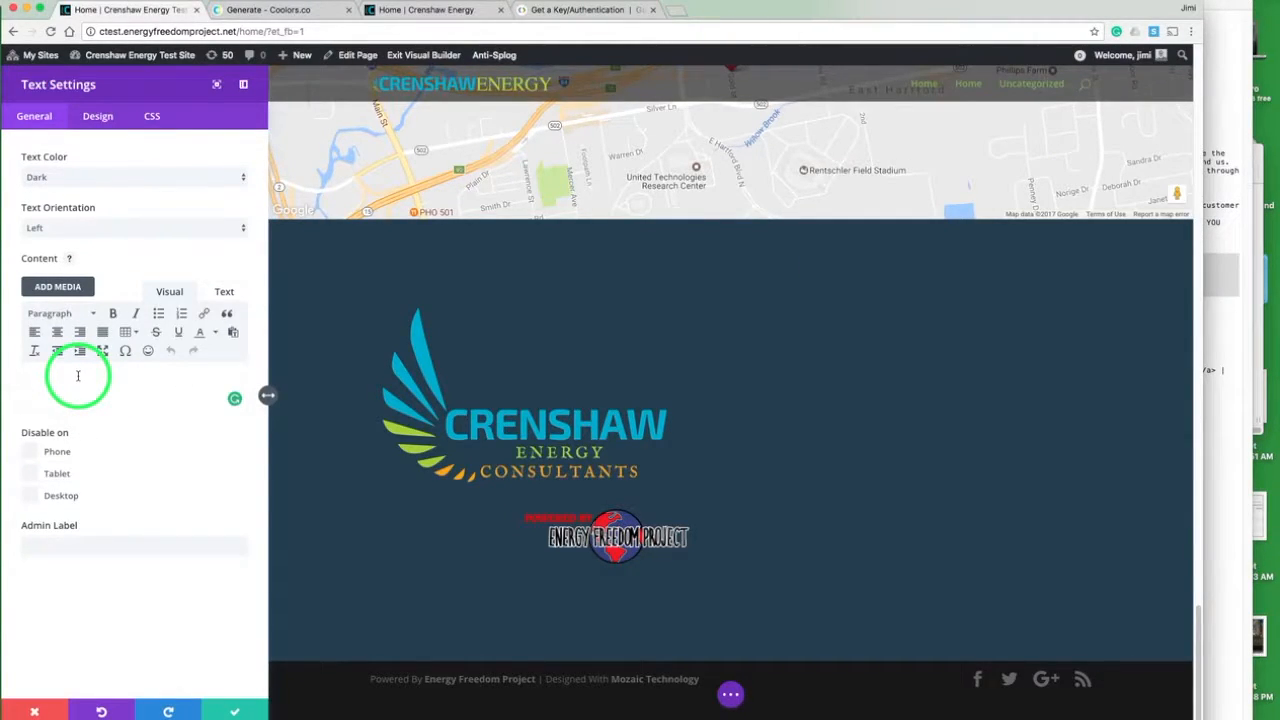
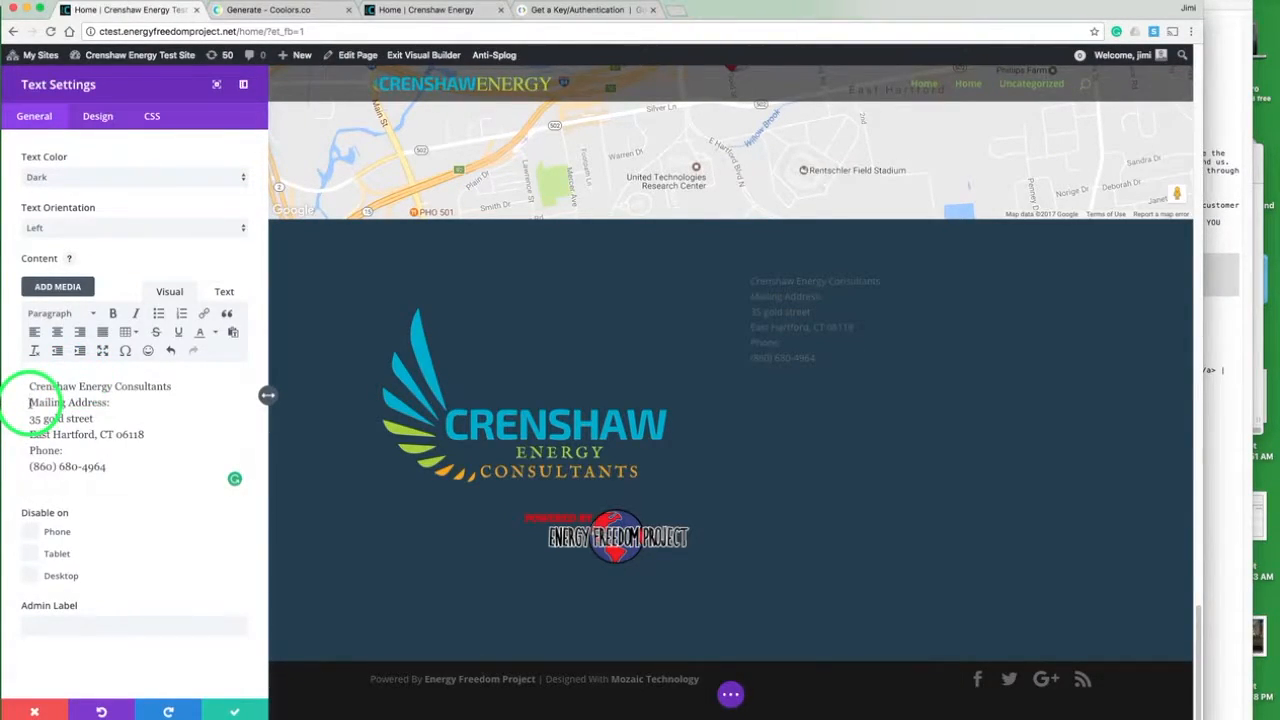
pyautogui.press('Return')
pyautogui.press('Return')
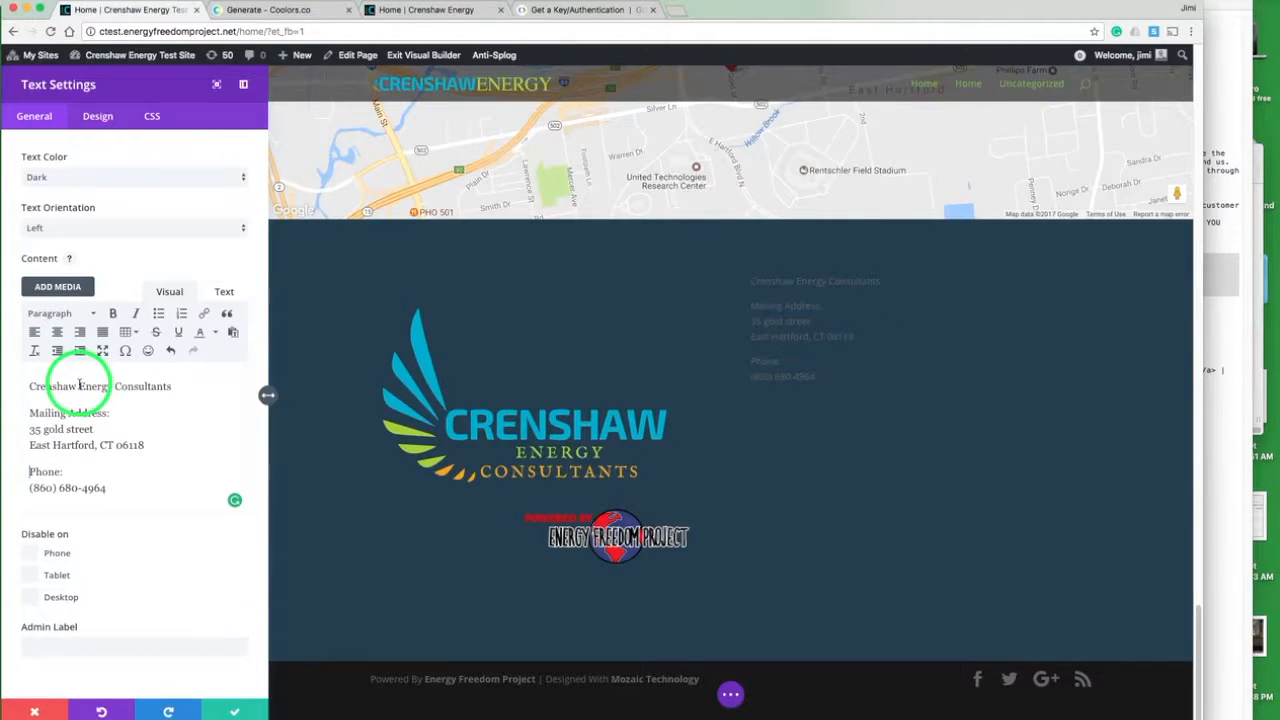
# - Set the Text module's text color to Light and format the company name line as Heading 2
pyautogui.click(97, 177)
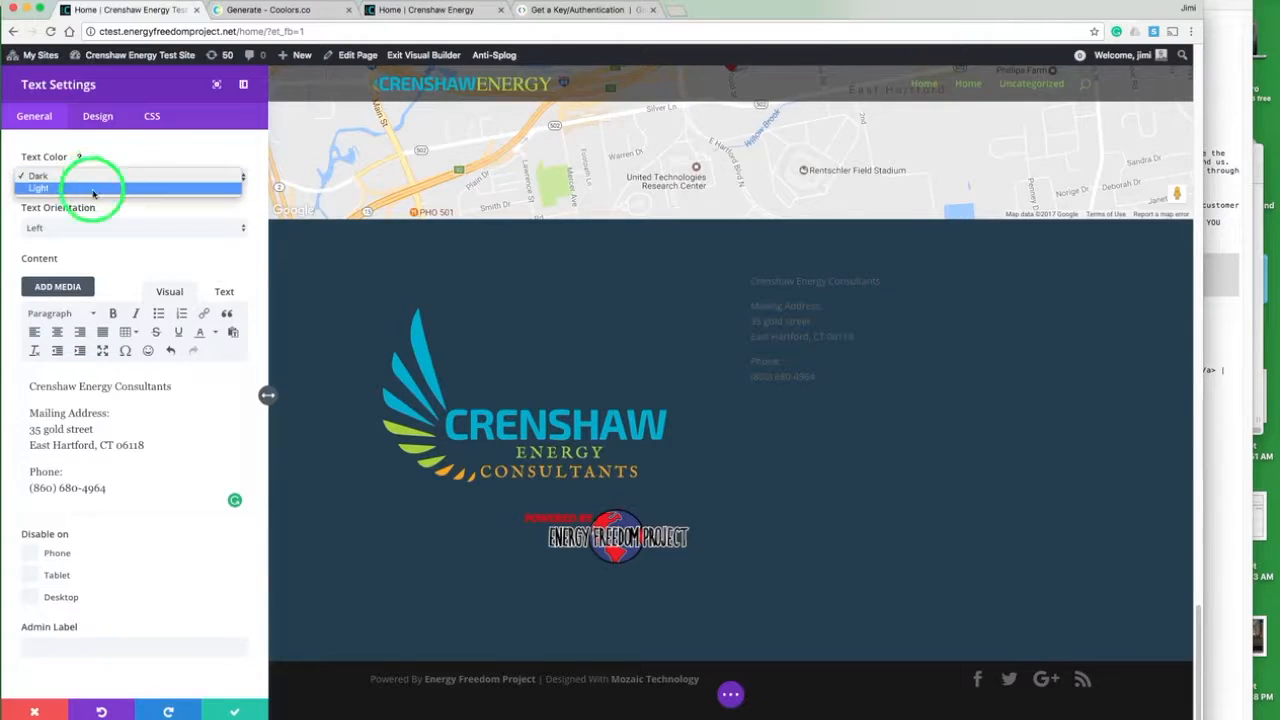
pyautogui.click(93, 189)
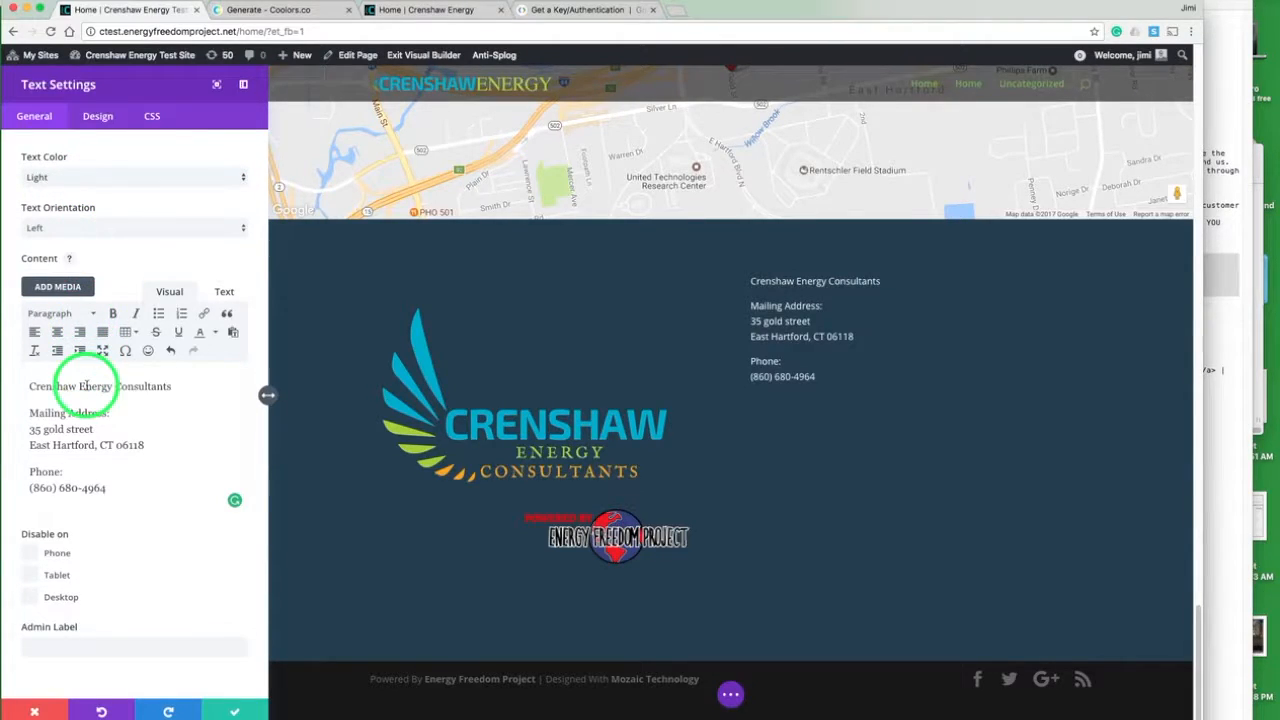
pyautogui.click(58, 313)
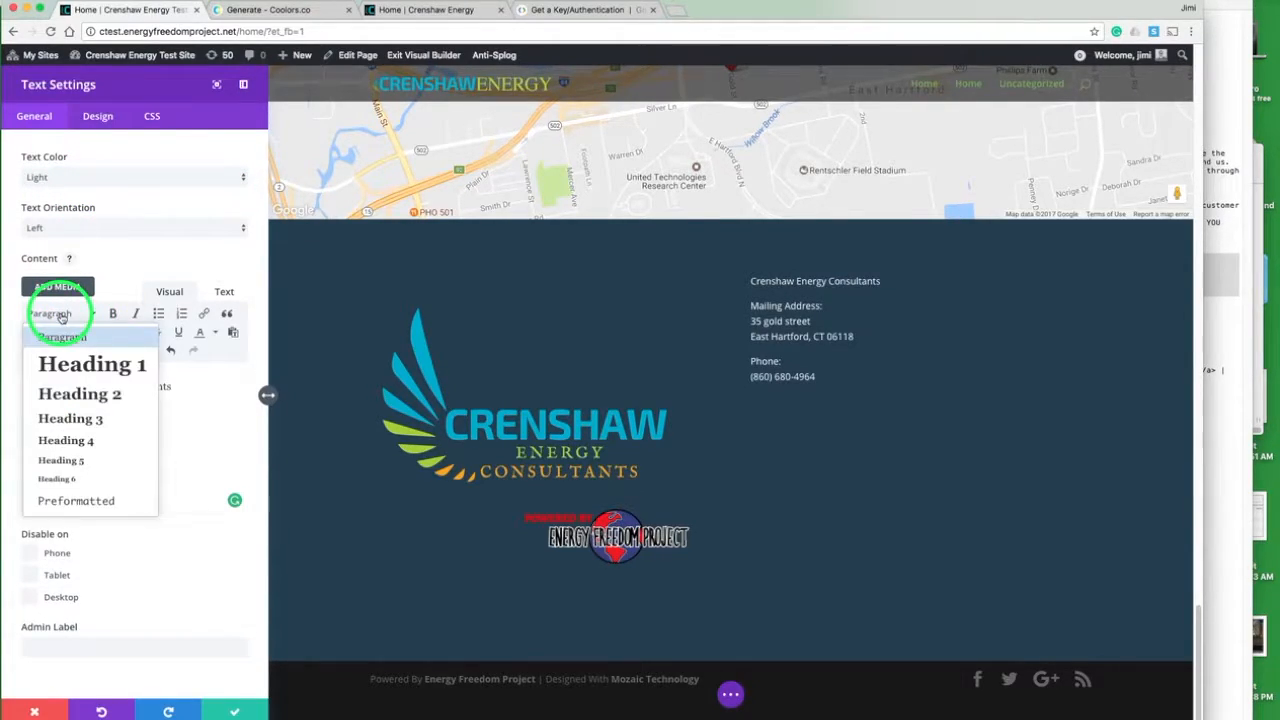
pyautogui.click(68, 393)
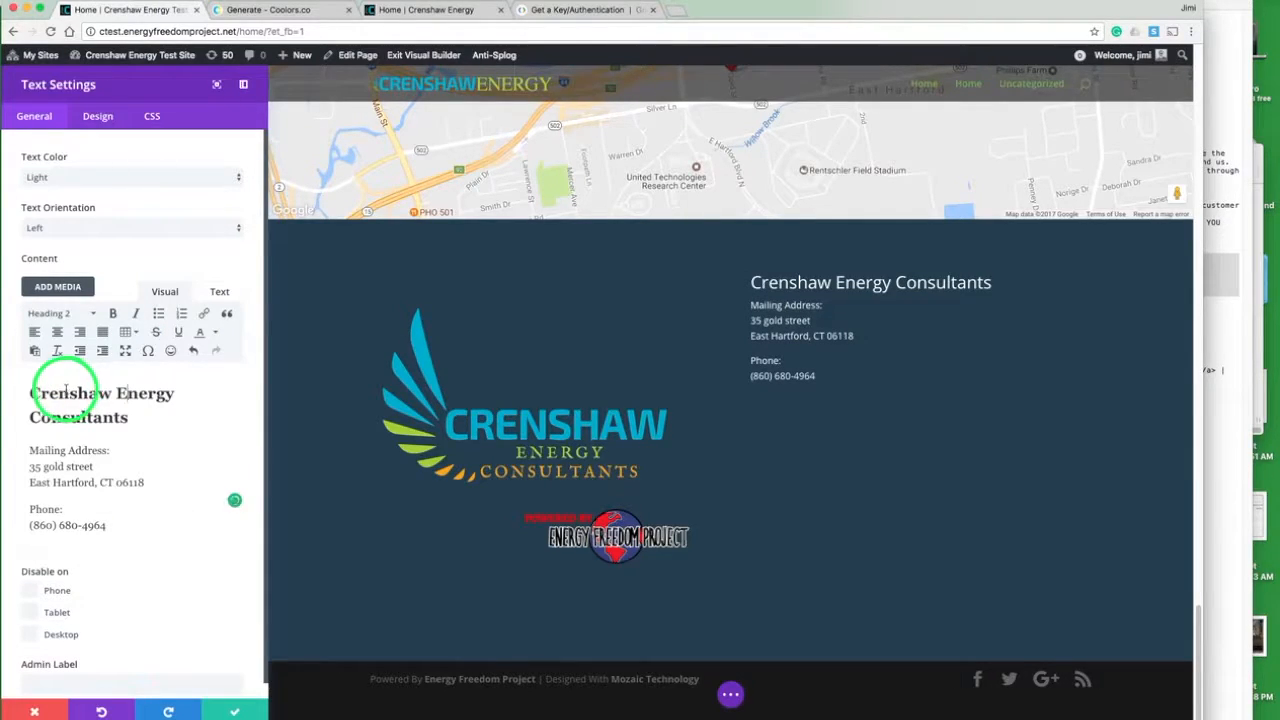
# - Make the "Mailing Address:" and "Phone" labels bold in the contact text
pyautogui.tripleClick(69, 451)
pyautogui.press('super+b')
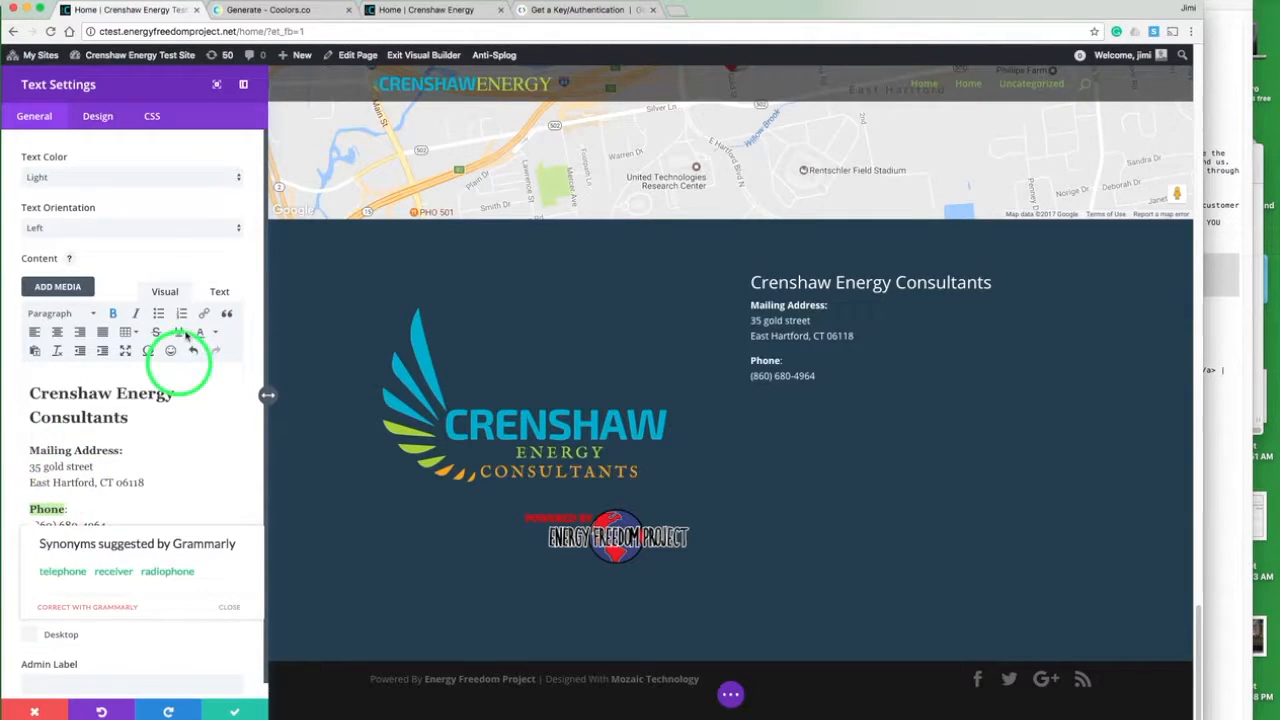
pyautogui.press('super+b')
# - Check the contact text on the live site and set the Text module's body font size to 19px
pyautogui.click(476, 14)
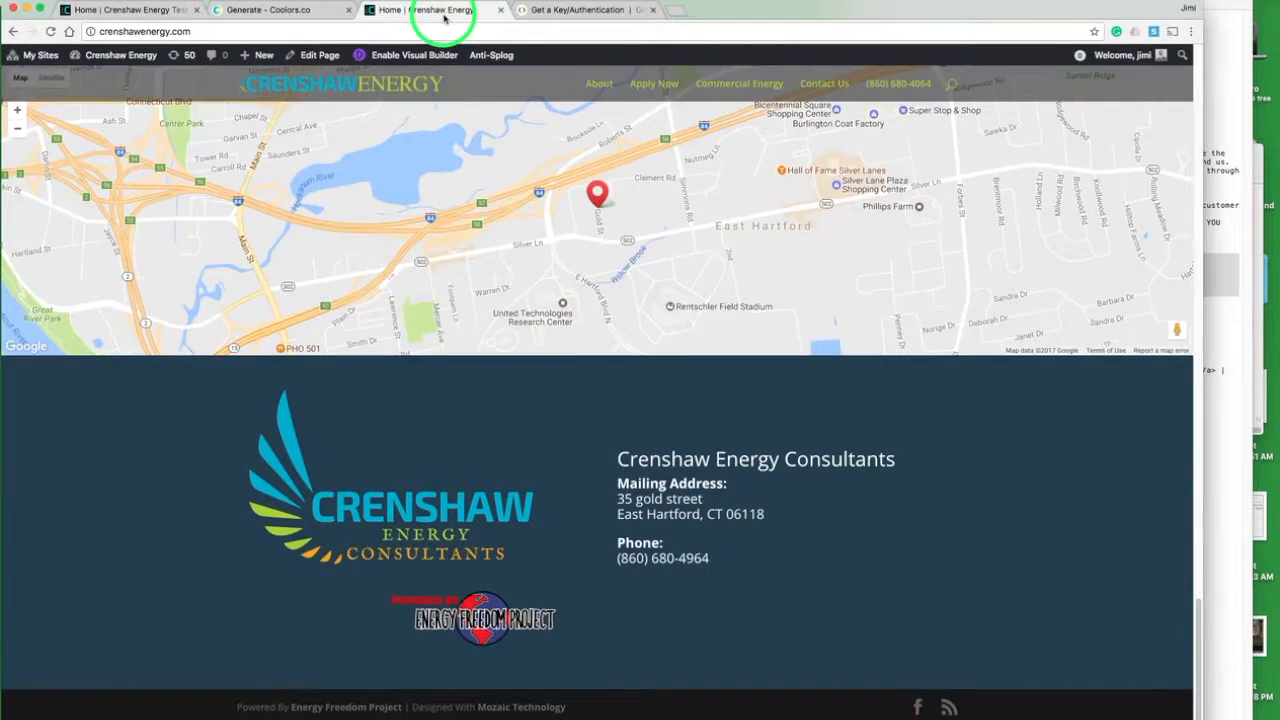
pyautogui.click(145, 12)
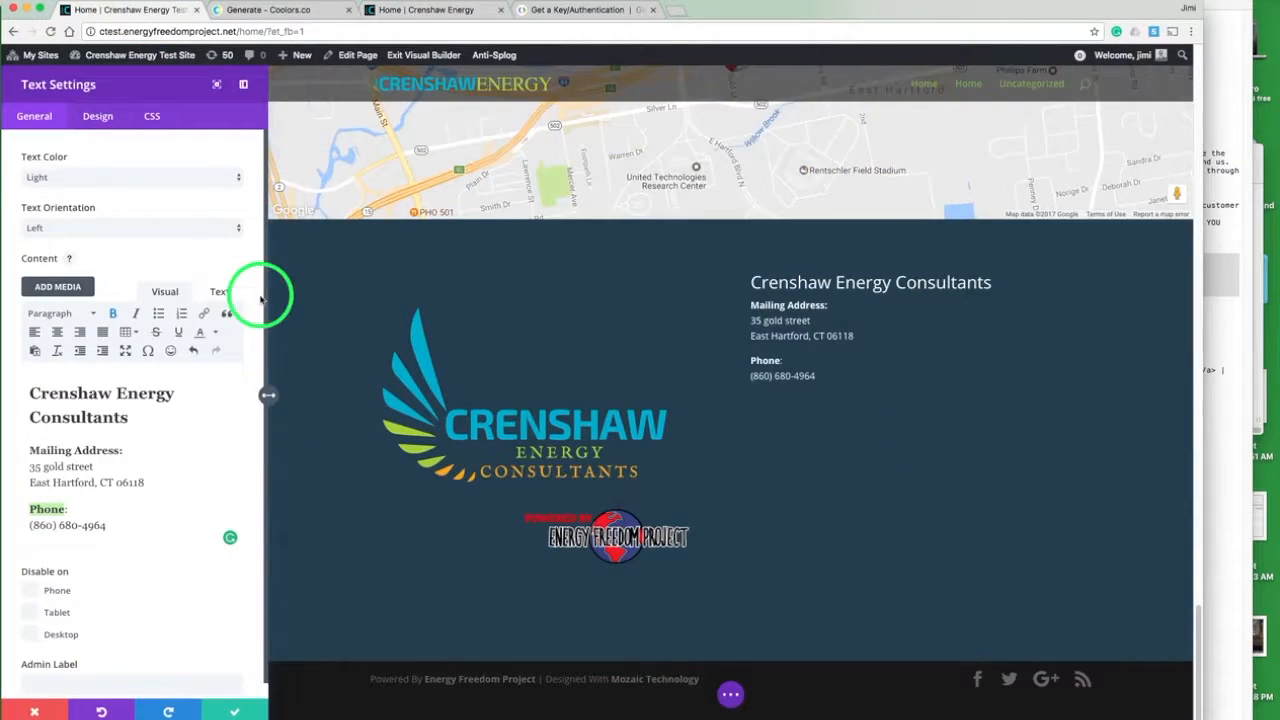
pyautogui.click(97, 117)
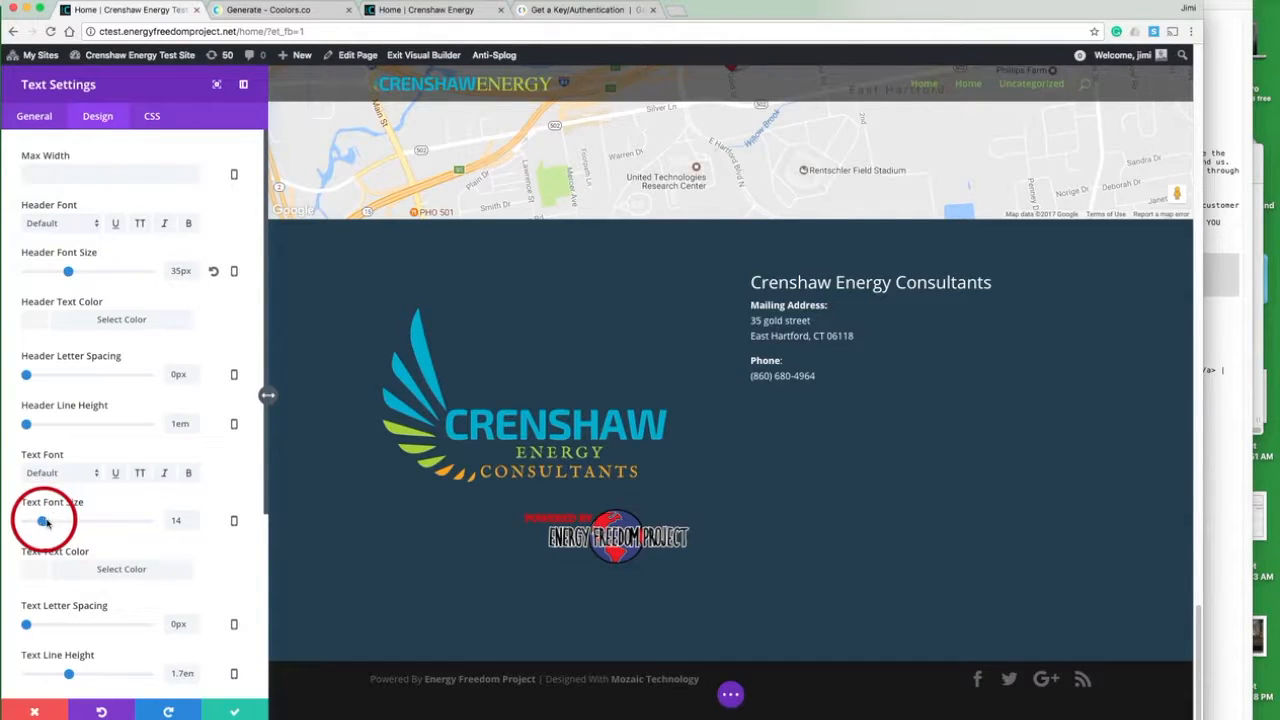
pyautogui.moveTo(45, 521); pyautogui.dragTo(46, 521)
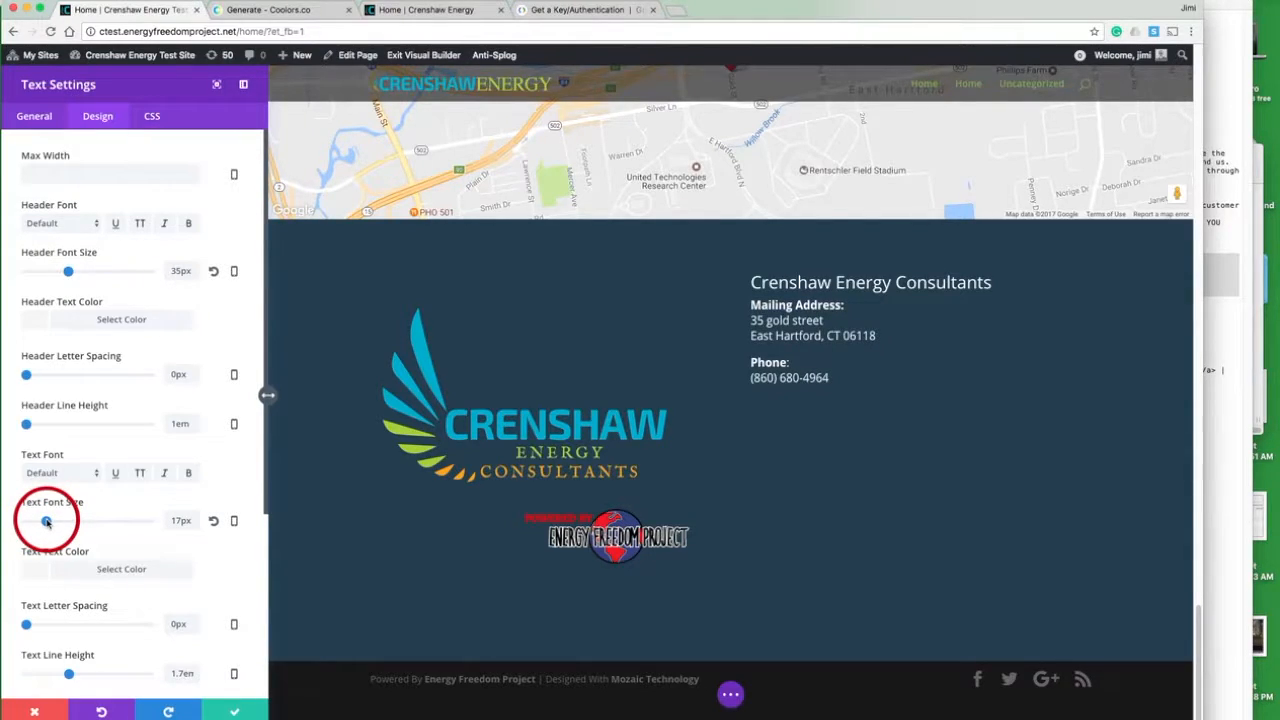
pyautogui.moveTo(46, 521); pyautogui.dragTo(48, 521)
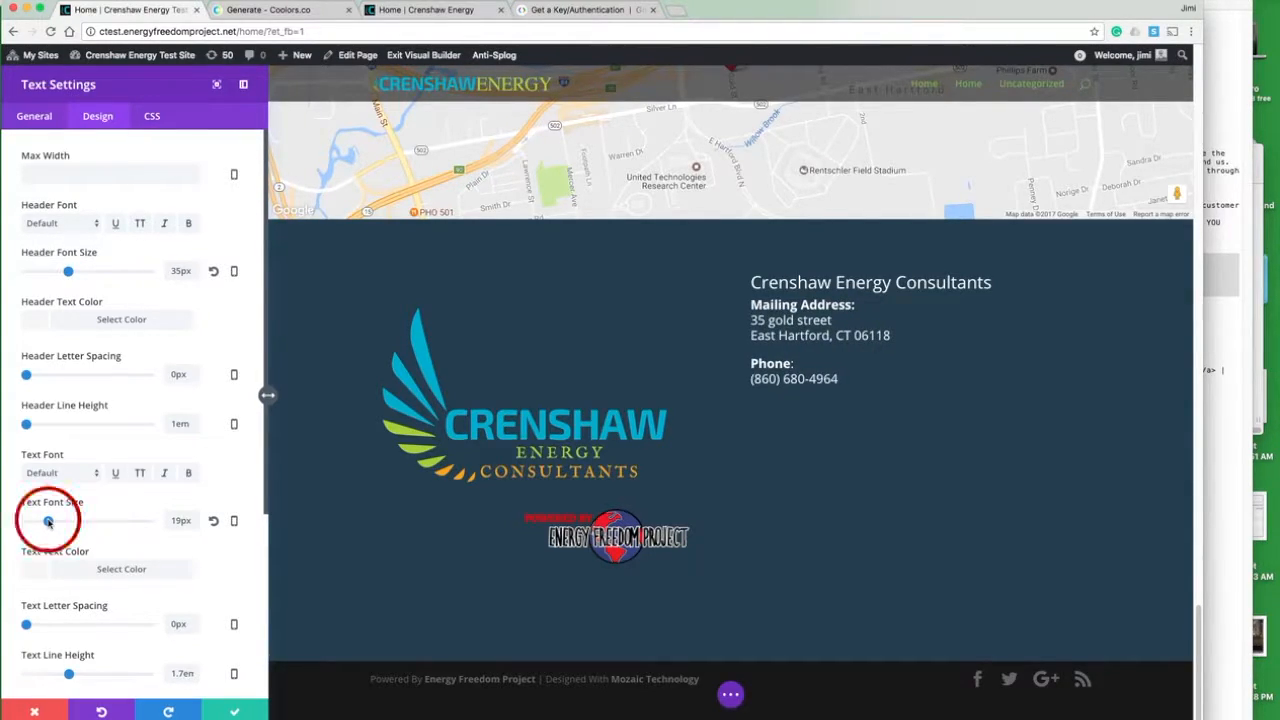
# - Change the company name line in the contact text to Heading 1
pyautogui.click(24, 117)
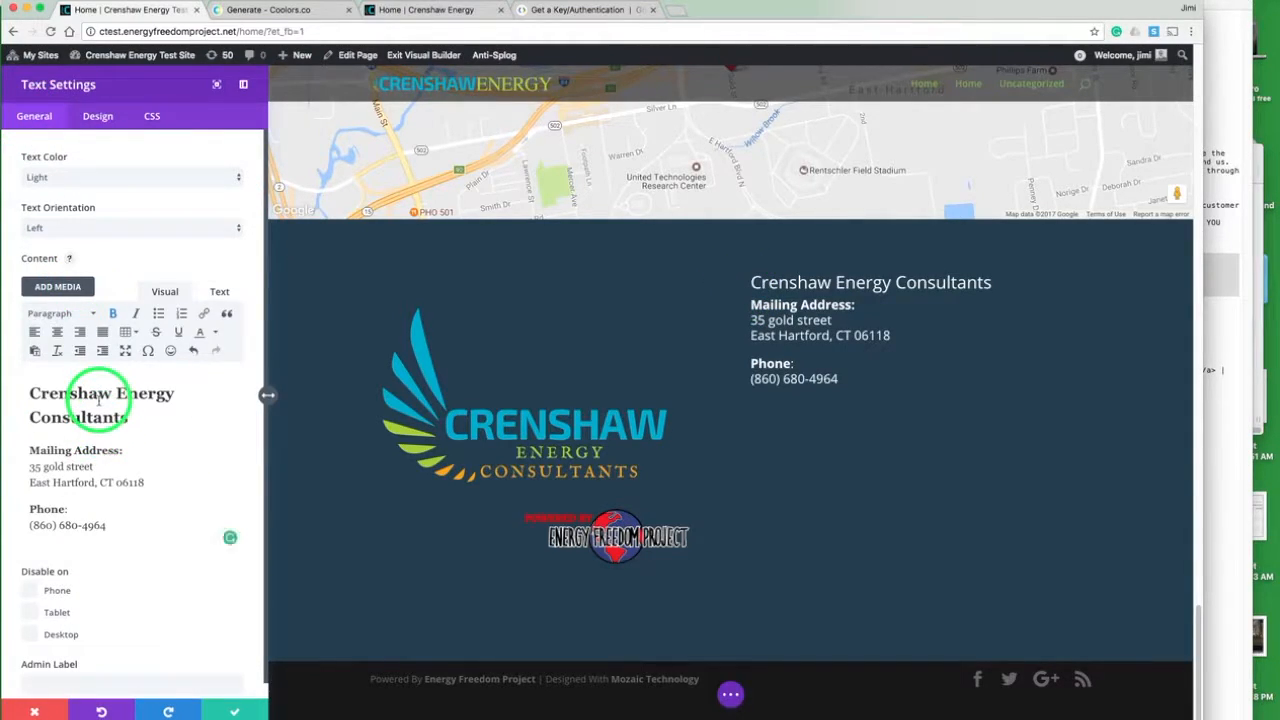
pyautogui.click(76, 313)
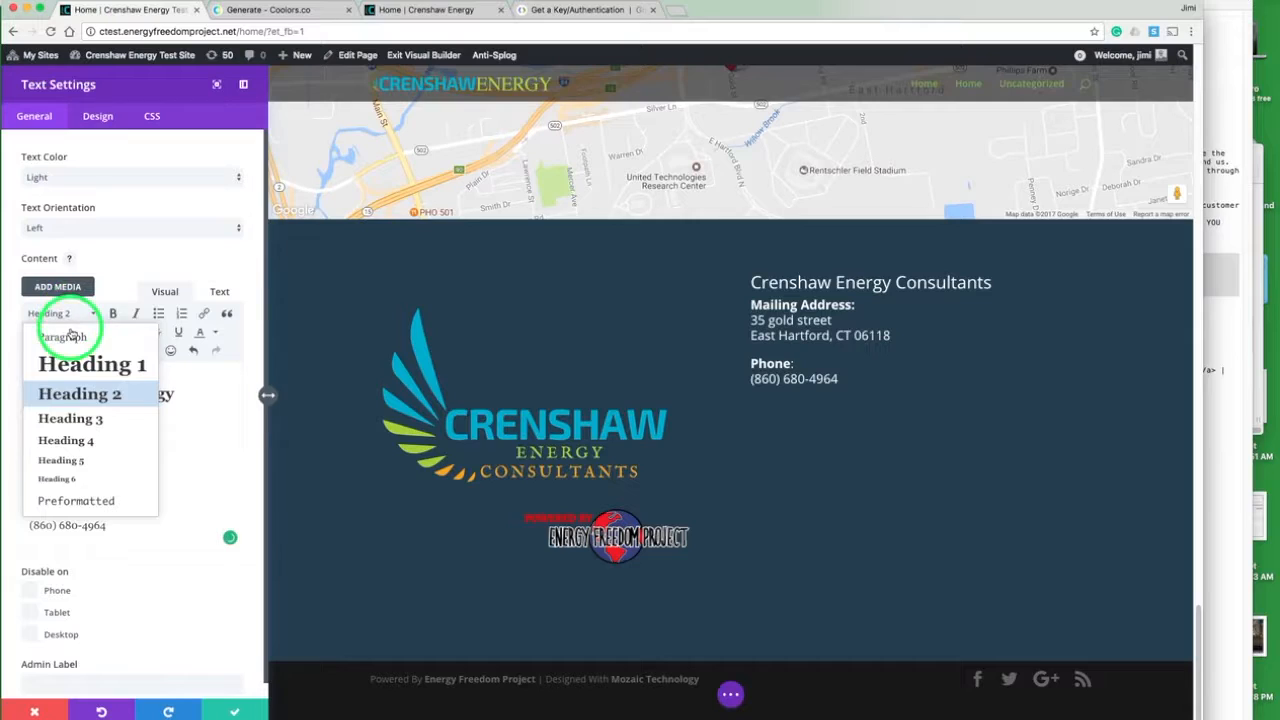
pyautogui.click(75, 366)
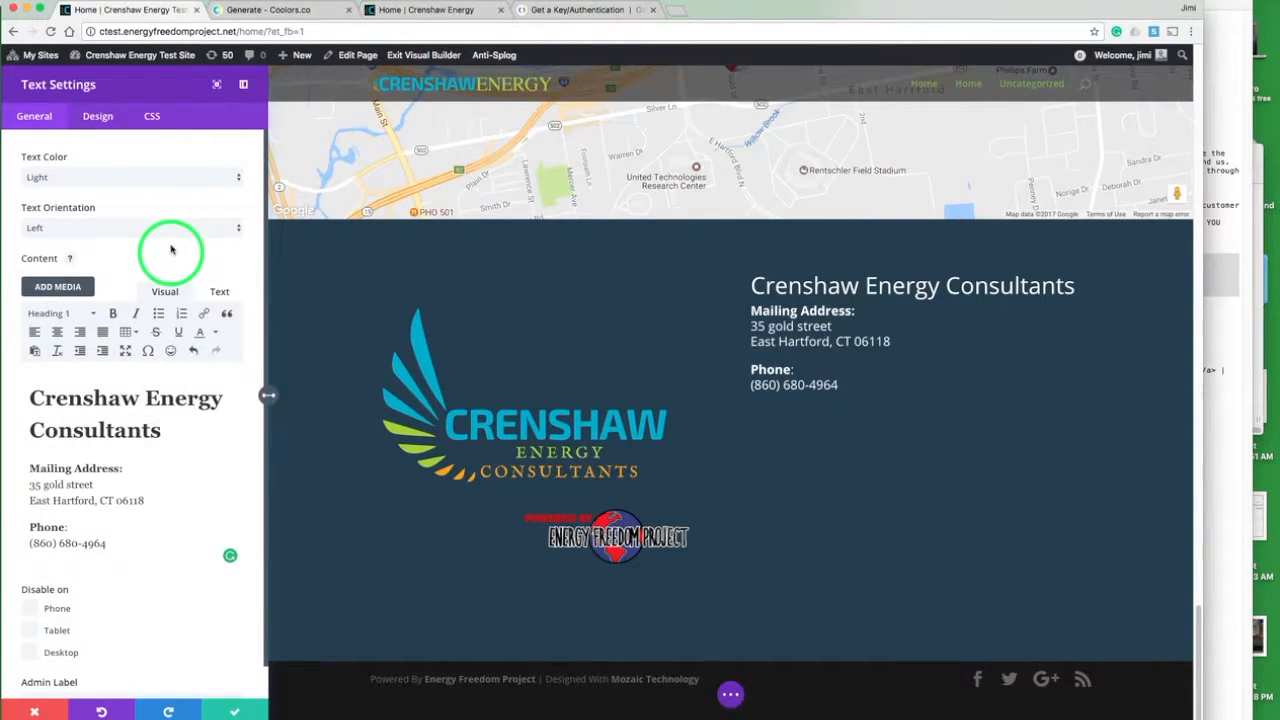
# - Compare the contact text's position with the live site, set the Text module's top custom padding to 7em, and save the module
pyautogui.scroll(-1, 166, 247)
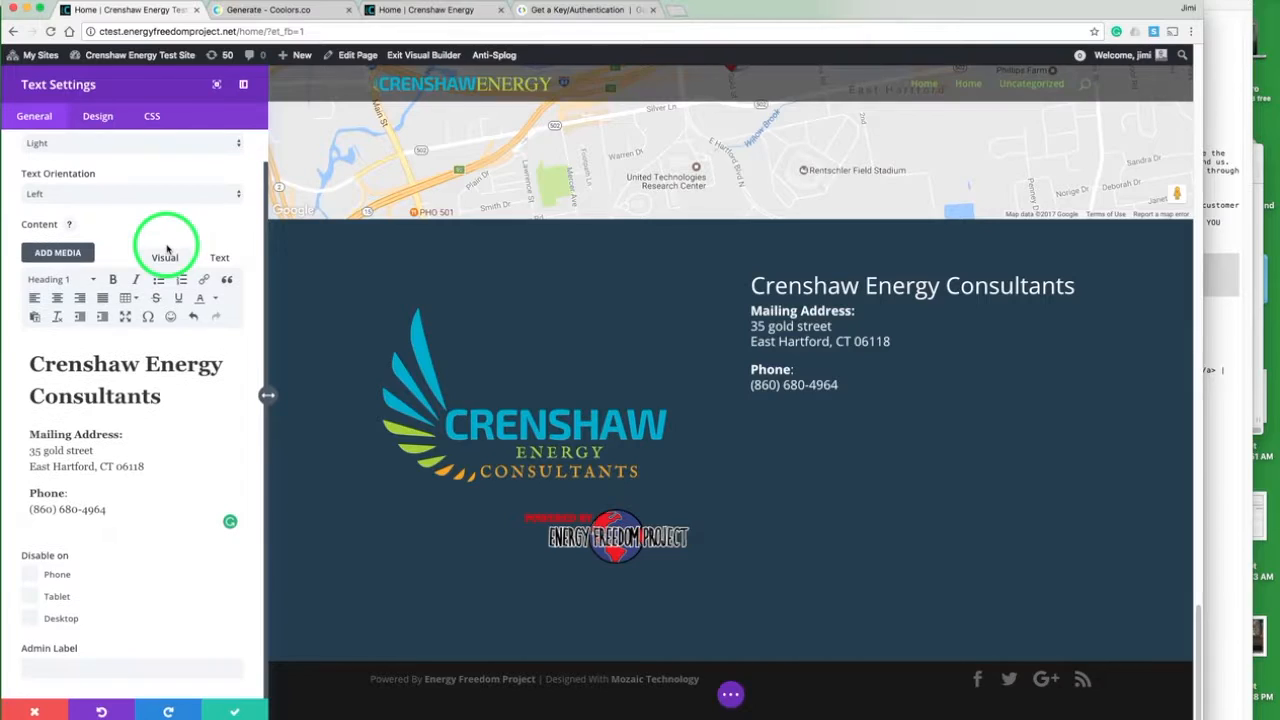
pyautogui.click(99, 117)
pyautogui.scroll(-5, 190, 268)
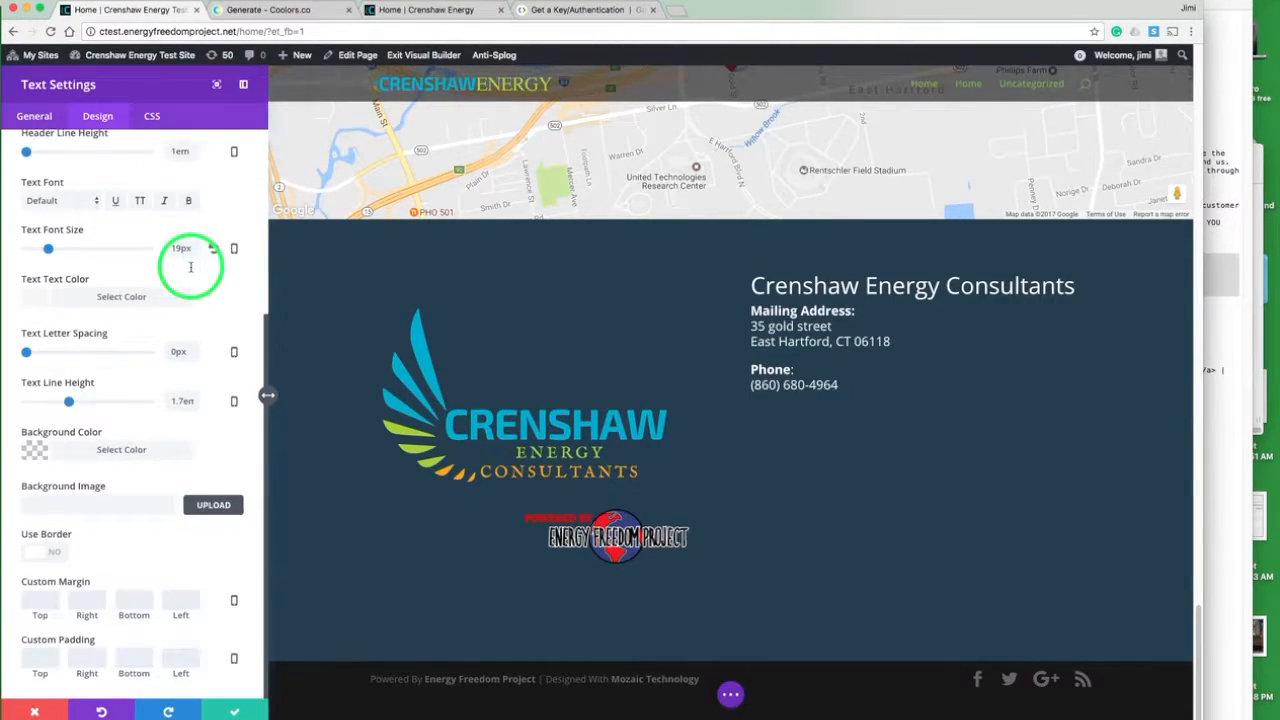
pyautogui.click(440, 12)
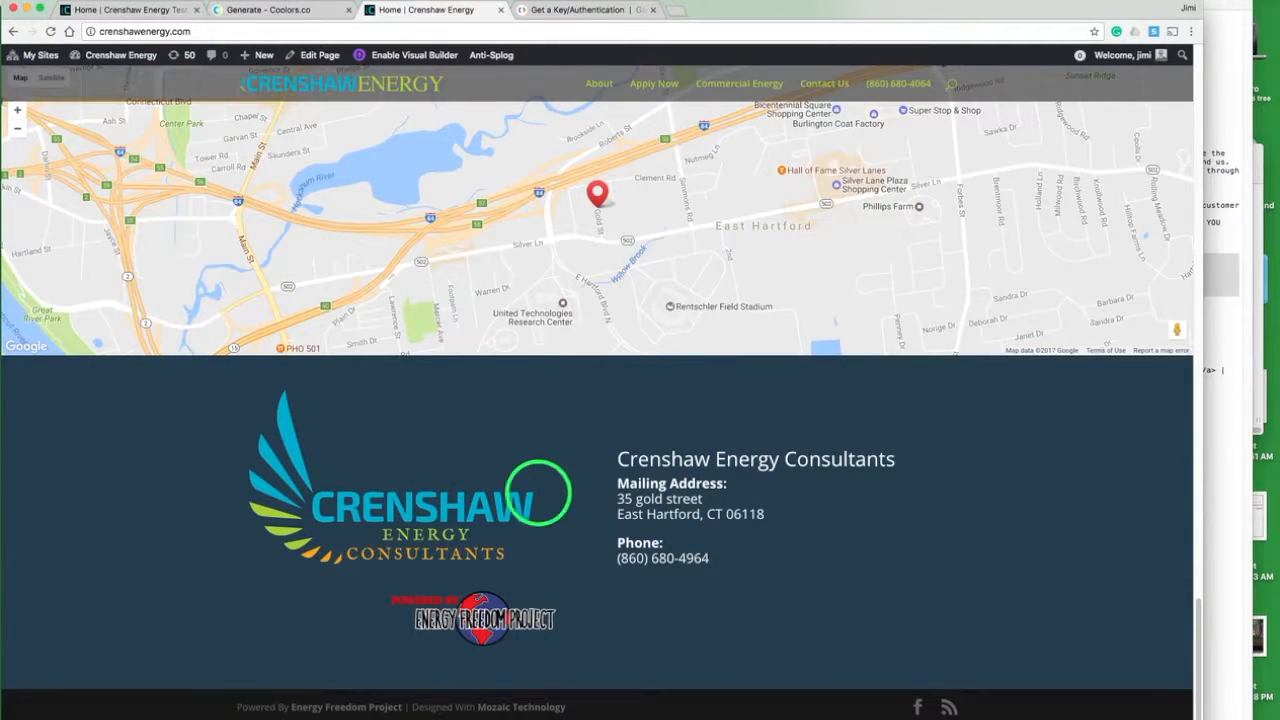
pyautogui.click(160, 12)
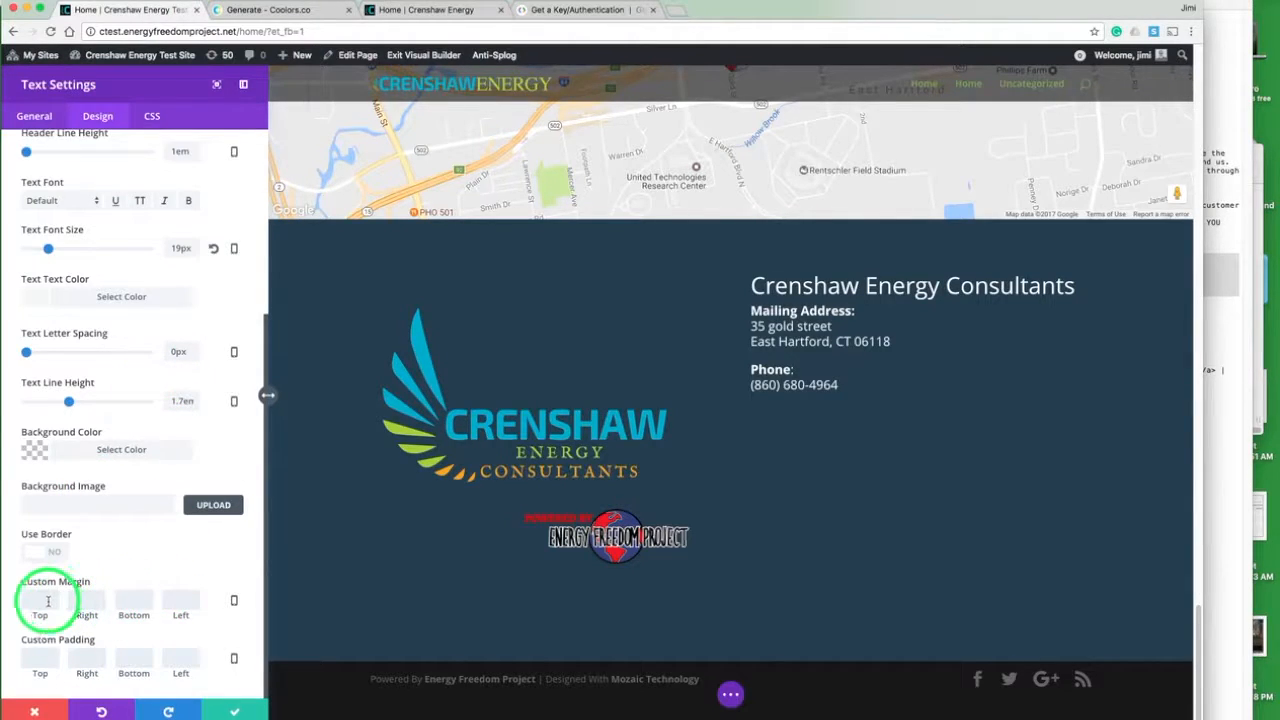
pyautogui.click(45, 660)
pyautogui.write('4em')
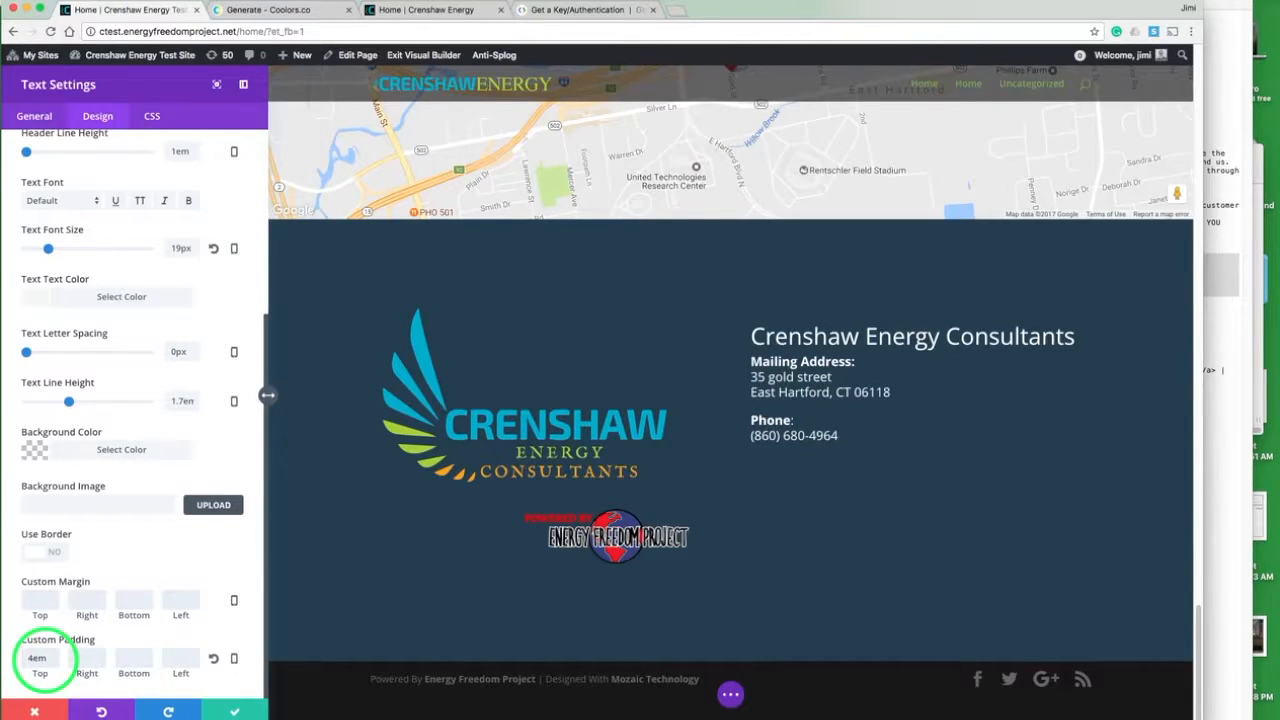
pyautogui.press('Left')
pyautogui.press('Left')
pyautogui.press('BackSpace')
pyautogui.write('7')
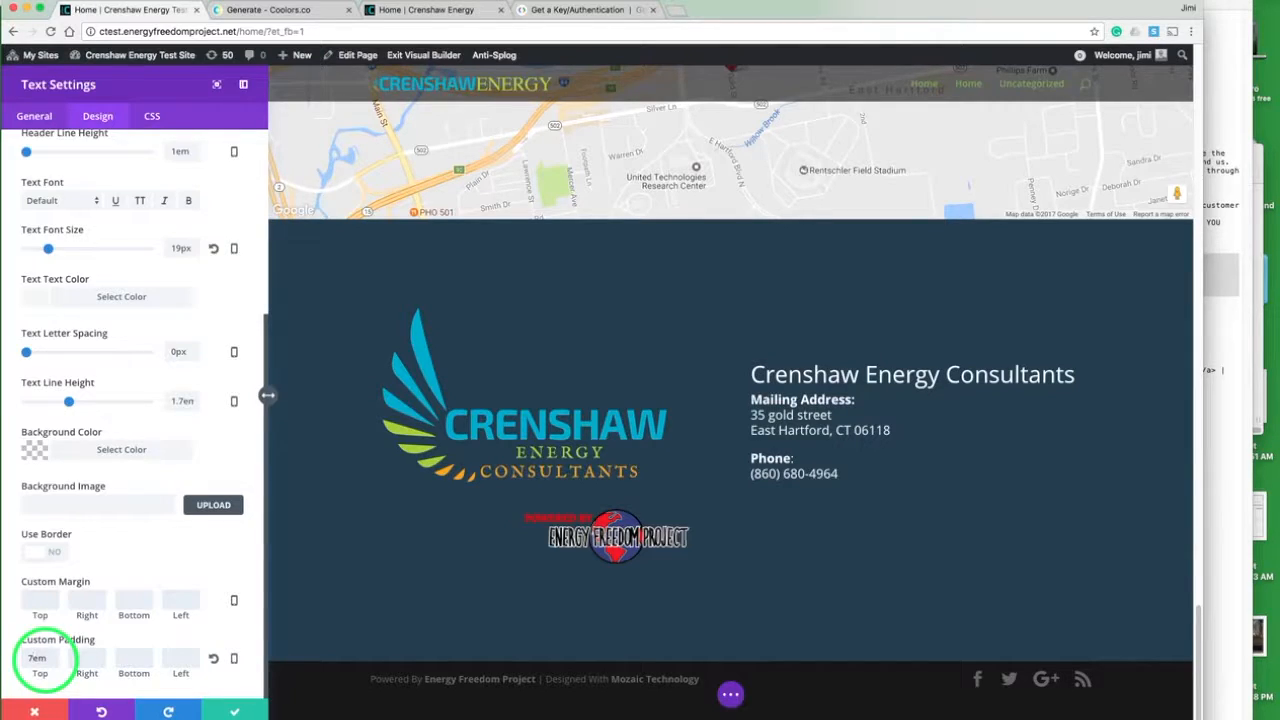
pyautogui.click(233, 708)
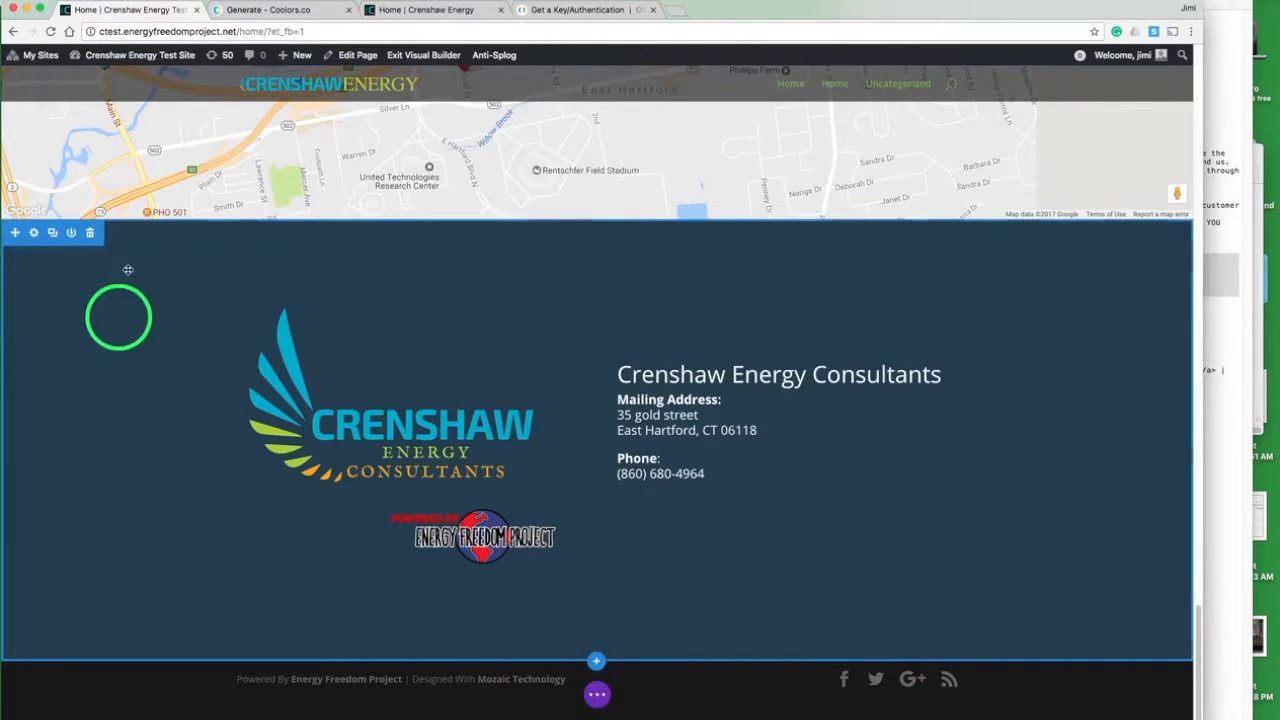
# - Compare the logo and contact section on the test page with the one on the live site
pyautogui.click(410, 12)
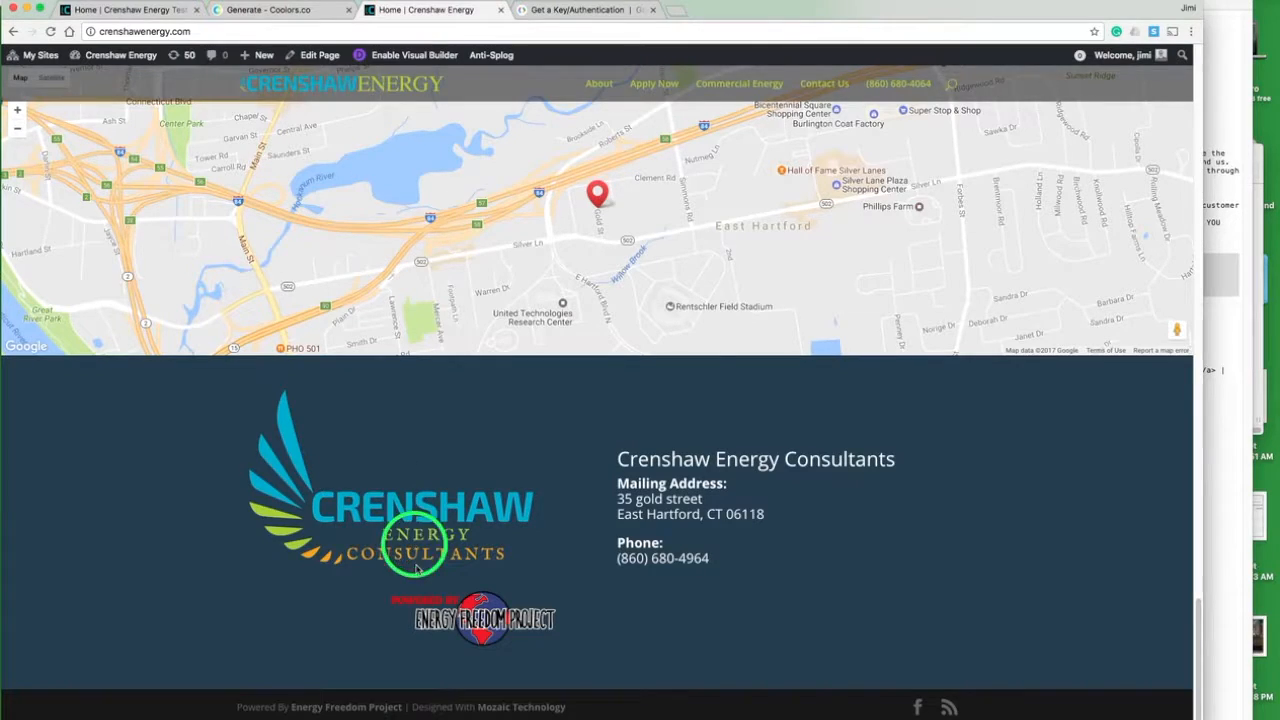
pyautogui.click(165, 12)
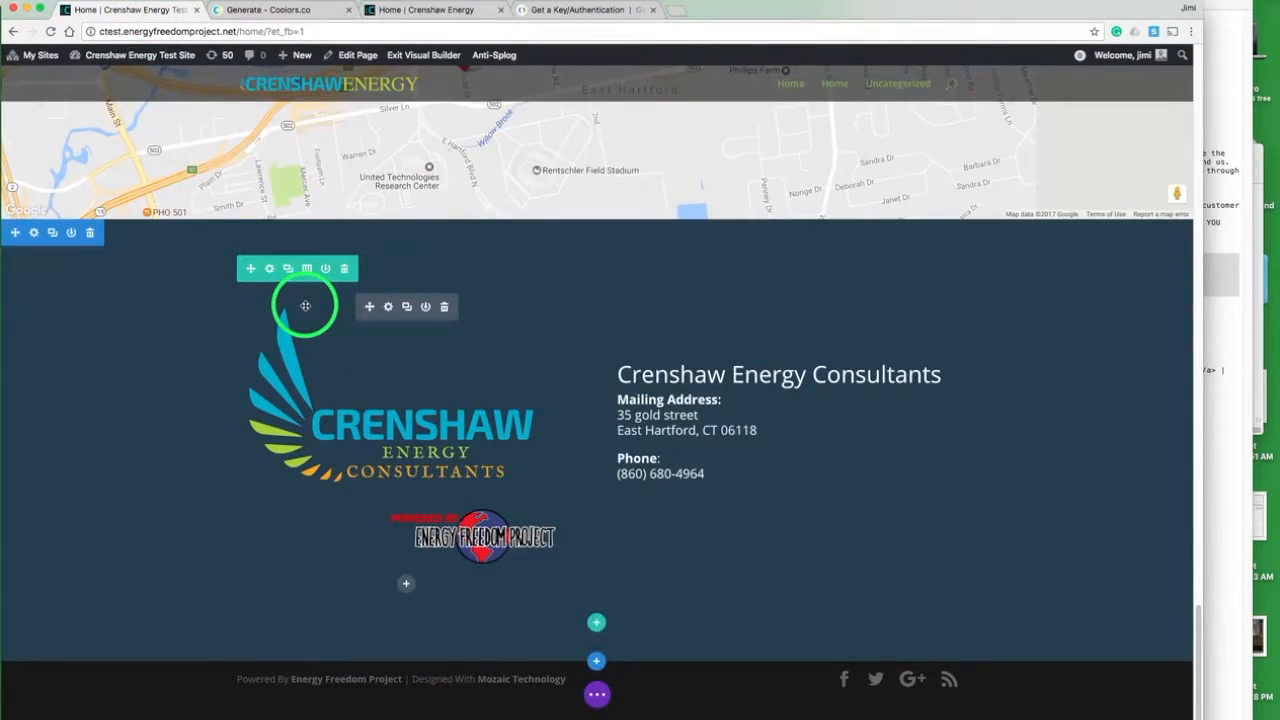
pyautogui.scroll(2, 305, 305)
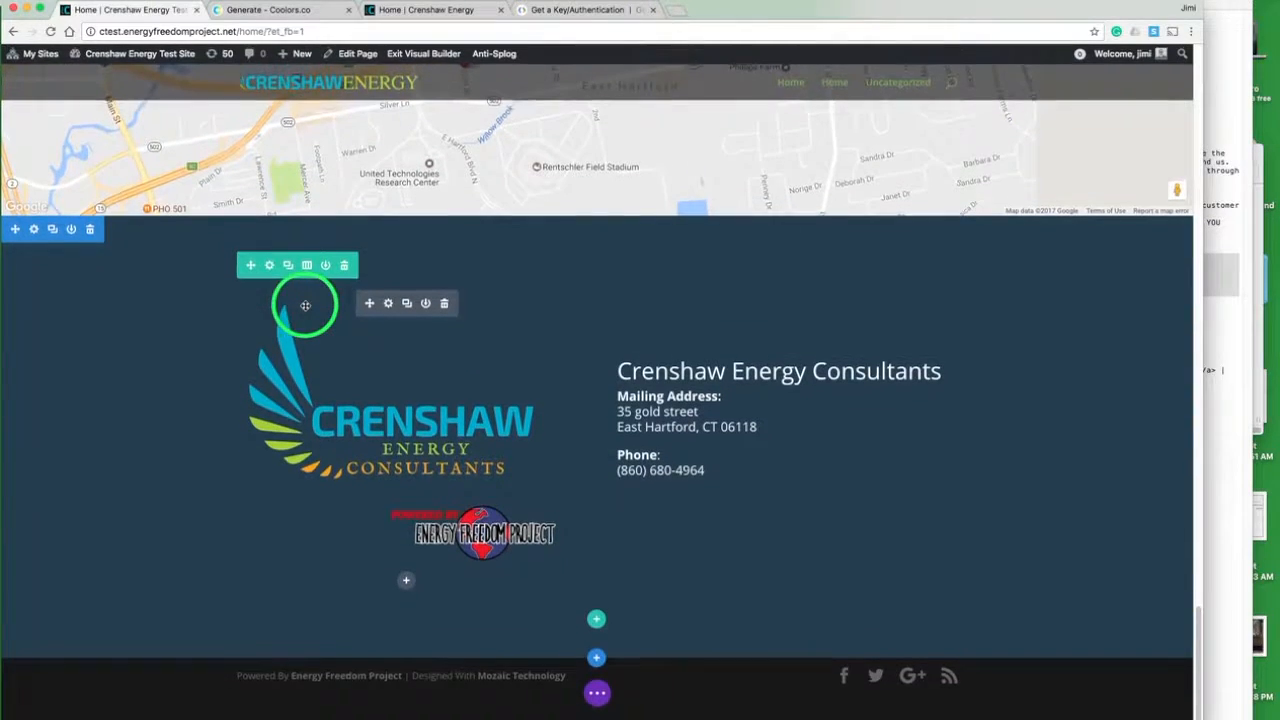
pyautogui.scroll(10, 670, 430)
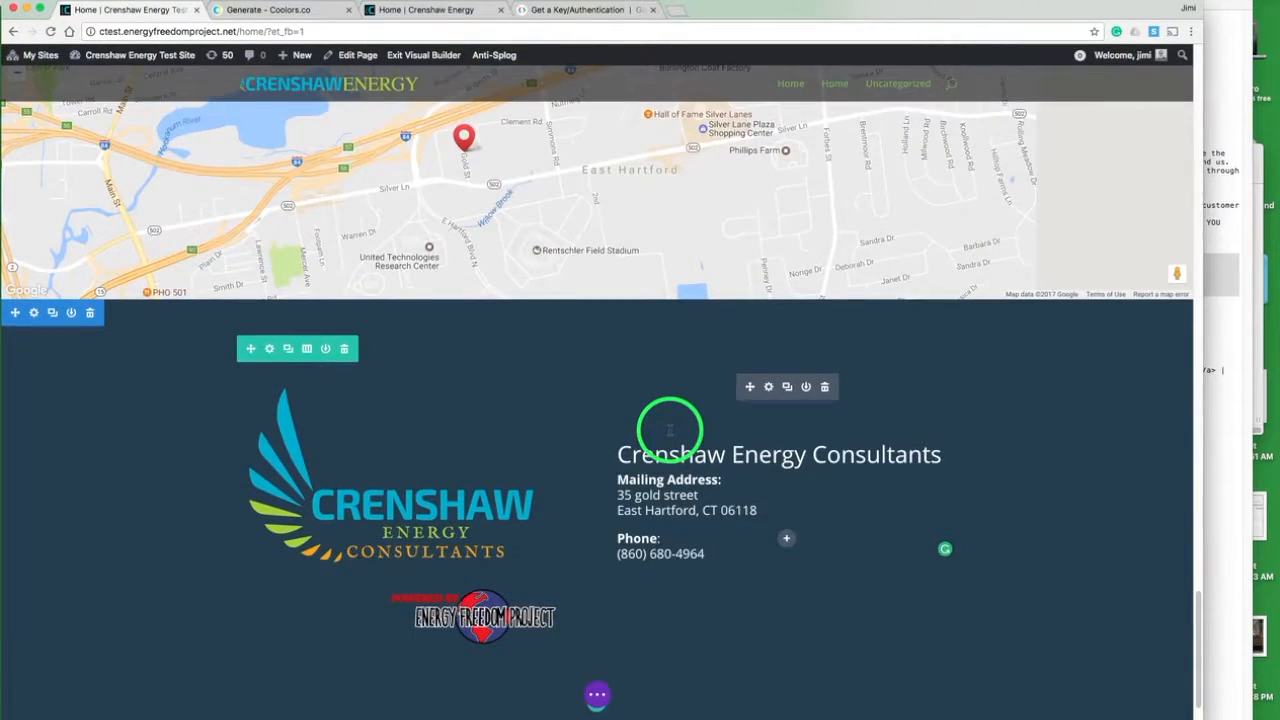
pyautogui.scroll(1, 670, 430)
pyautogui.scroll(-10, 670, 430)
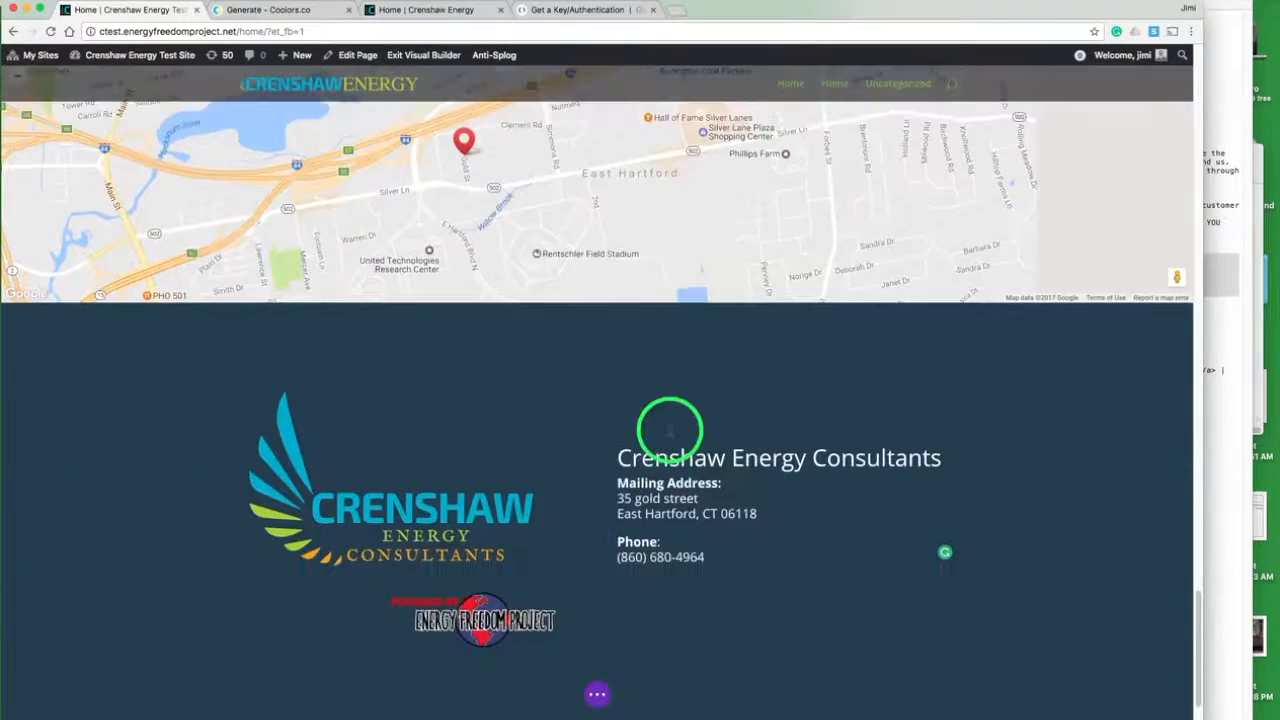
# - Give the map section the CSS ID "contact" and save the section settings
pyautogui.scroll(3, 670, 430)
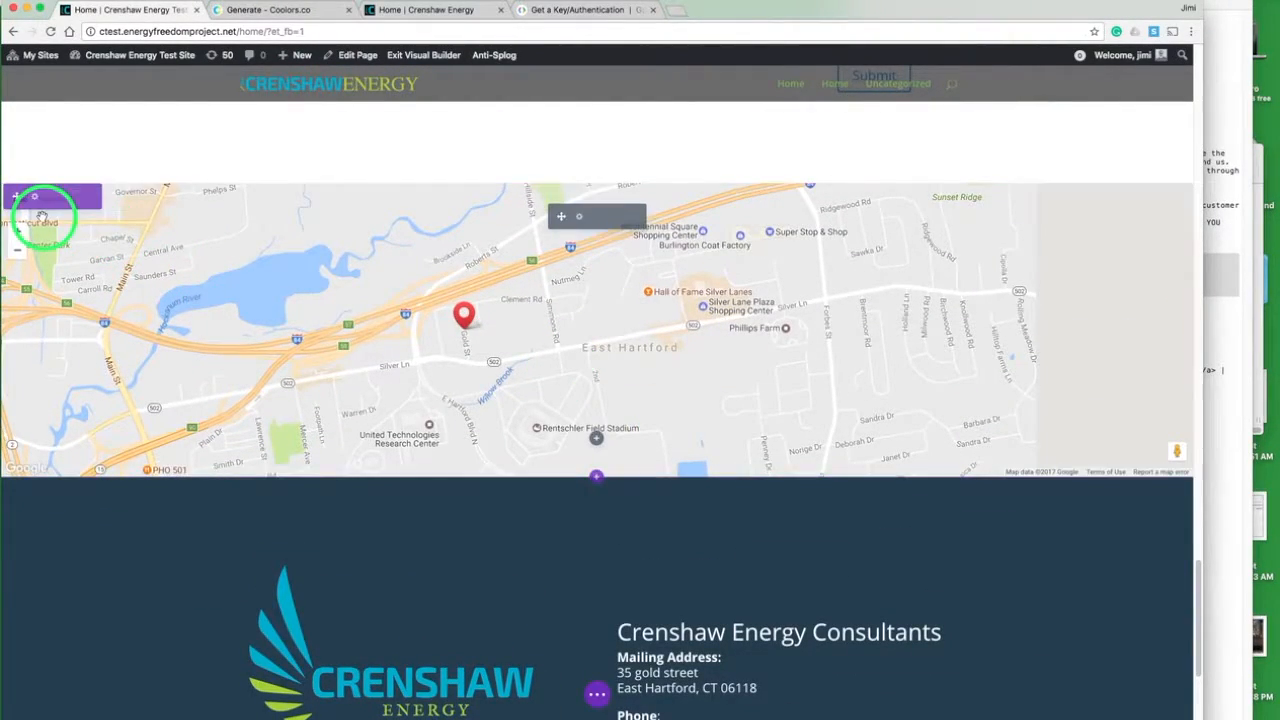
pyautogui.click(34, 199)
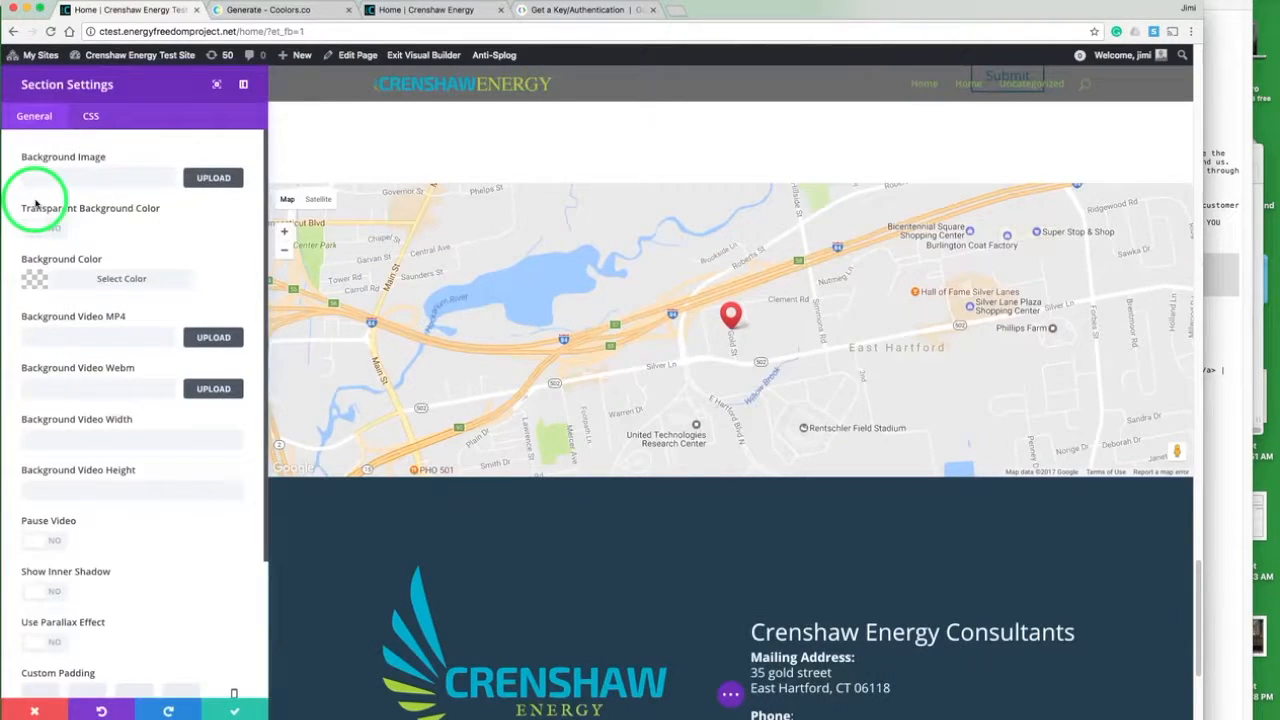
pyautogui.click(90, 116)
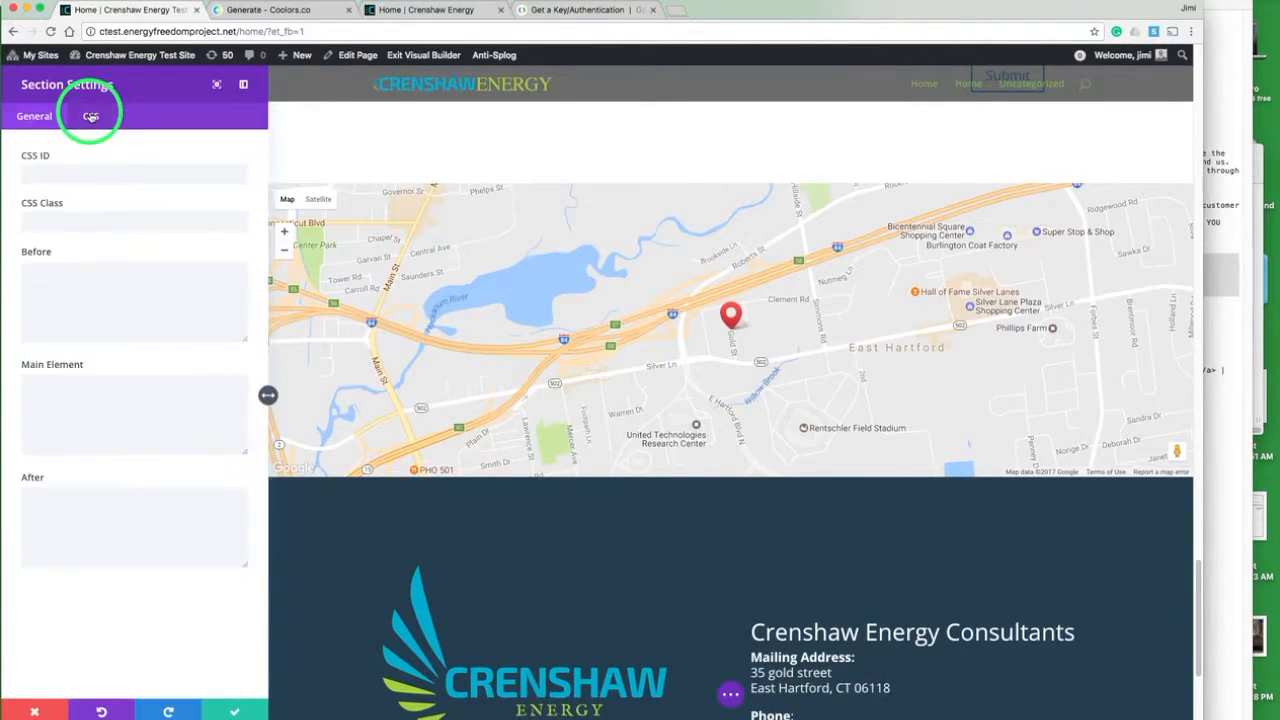
pyautogui.click(72, 174)
pyautogui.write('contact')
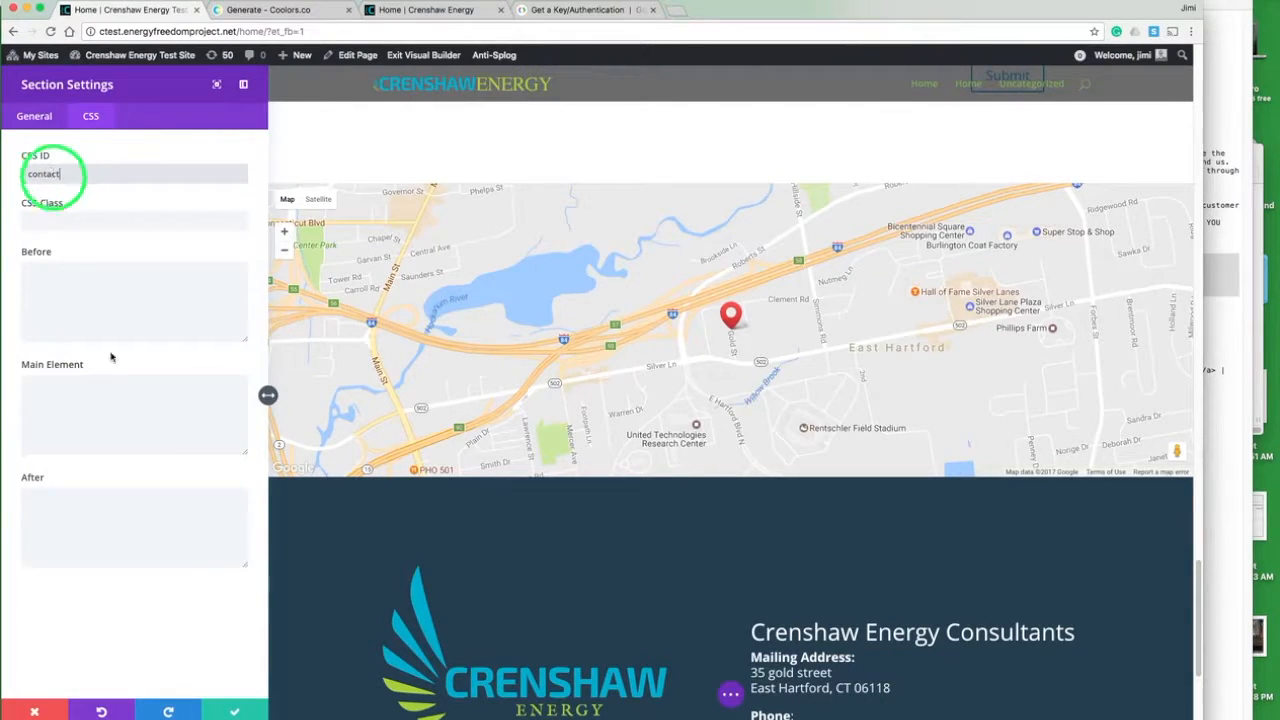
pyautogui.click(236, 711)
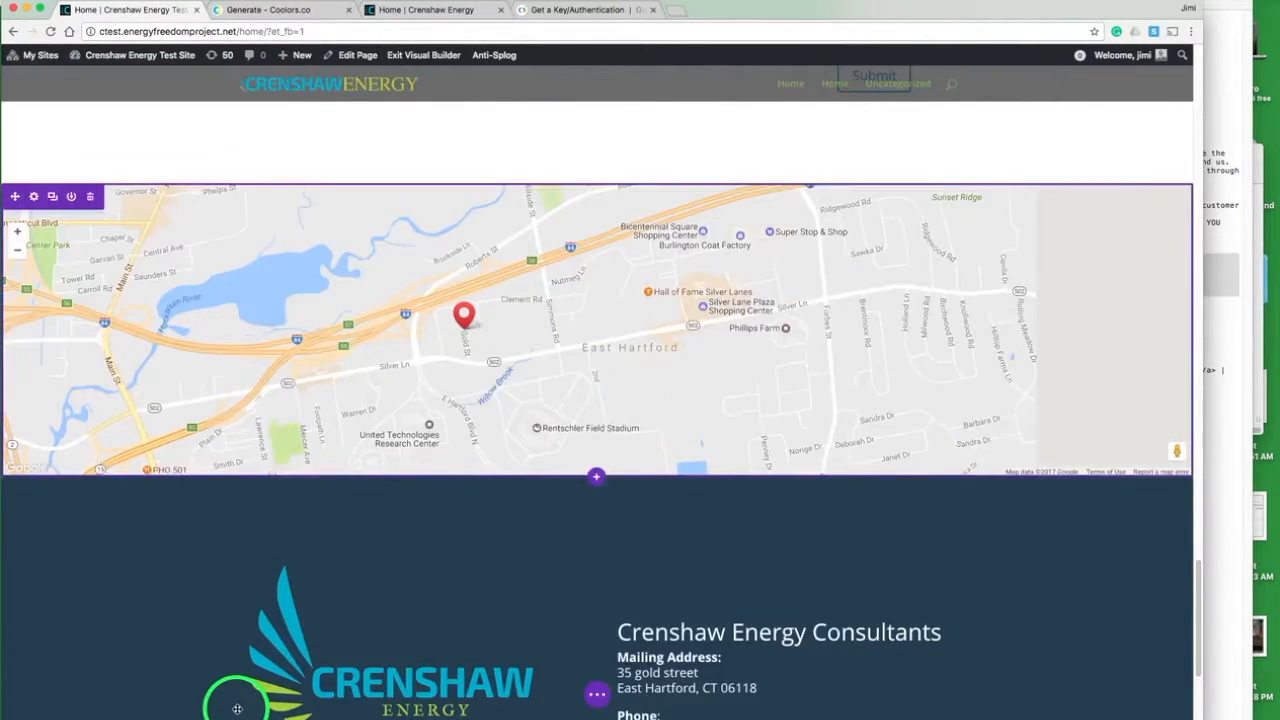
# - Link the Contact Us button in the header section to "#contact" and save the button settings
pyautogui.scroll(10, 507, 378)
pyautogui.scroll(15, 507, 378)
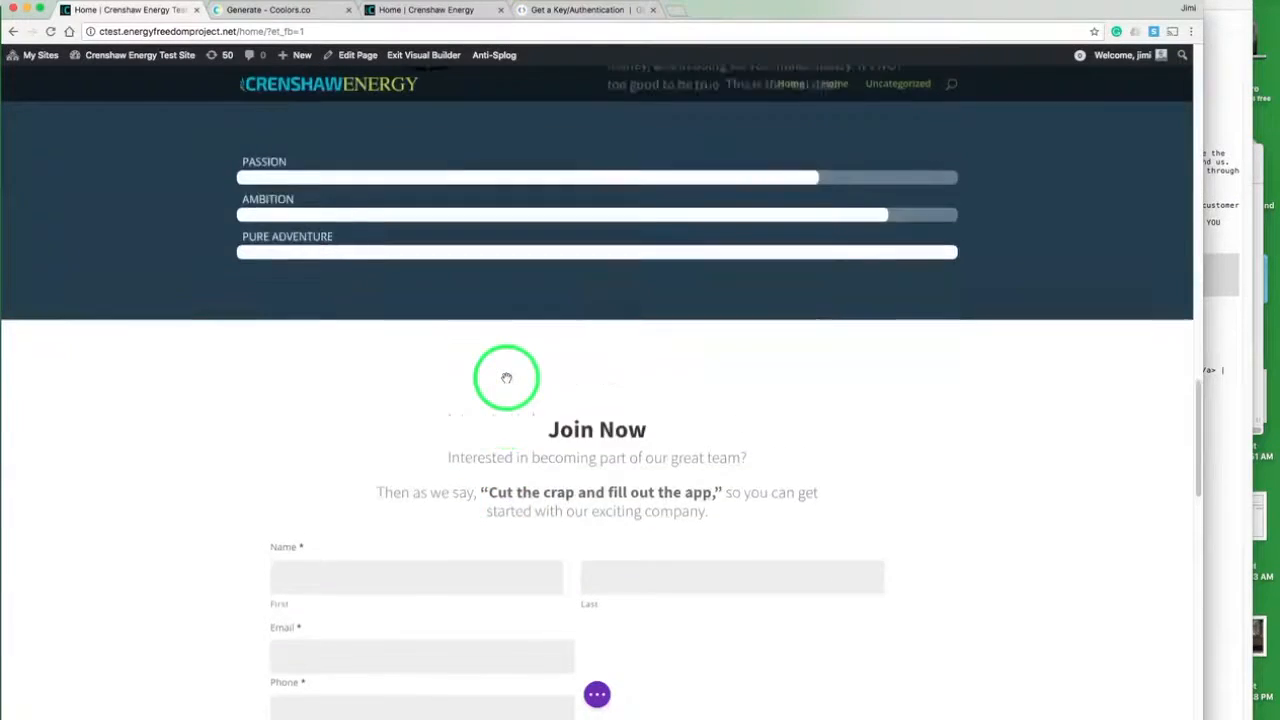
pyautogui.scroll(8, 507, 378)
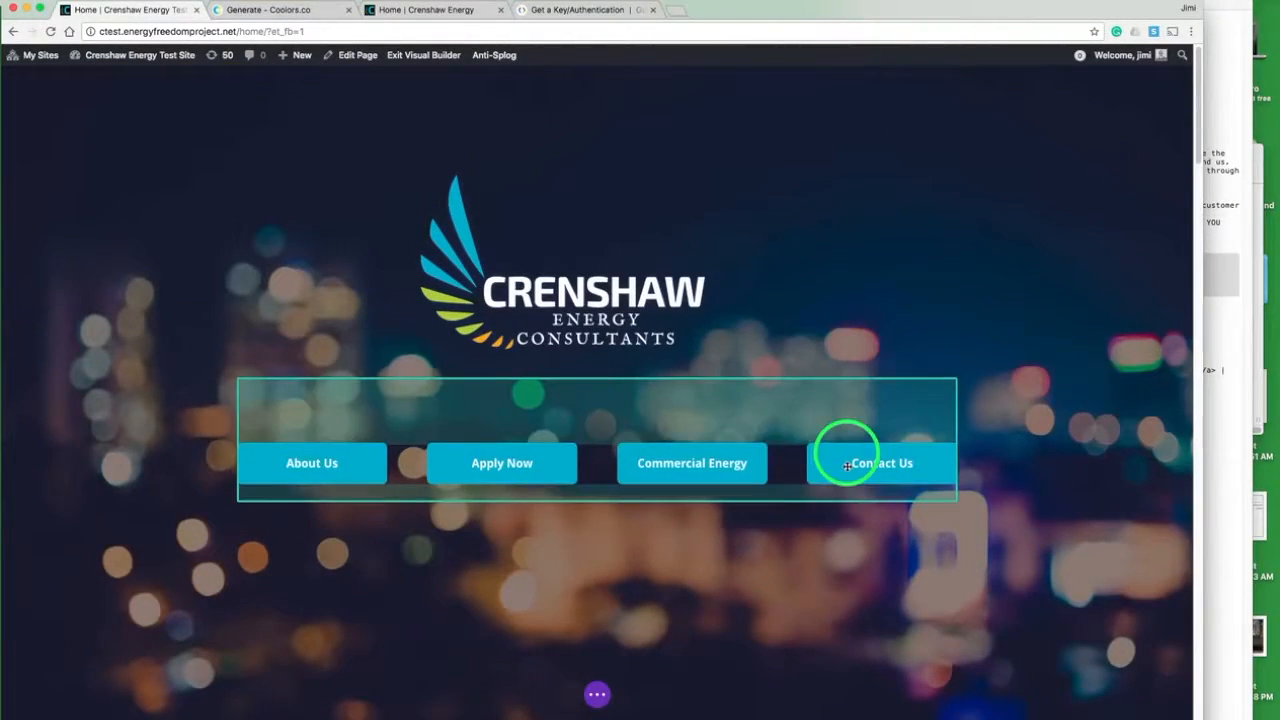
pyautogui.moveTo(847, 465)
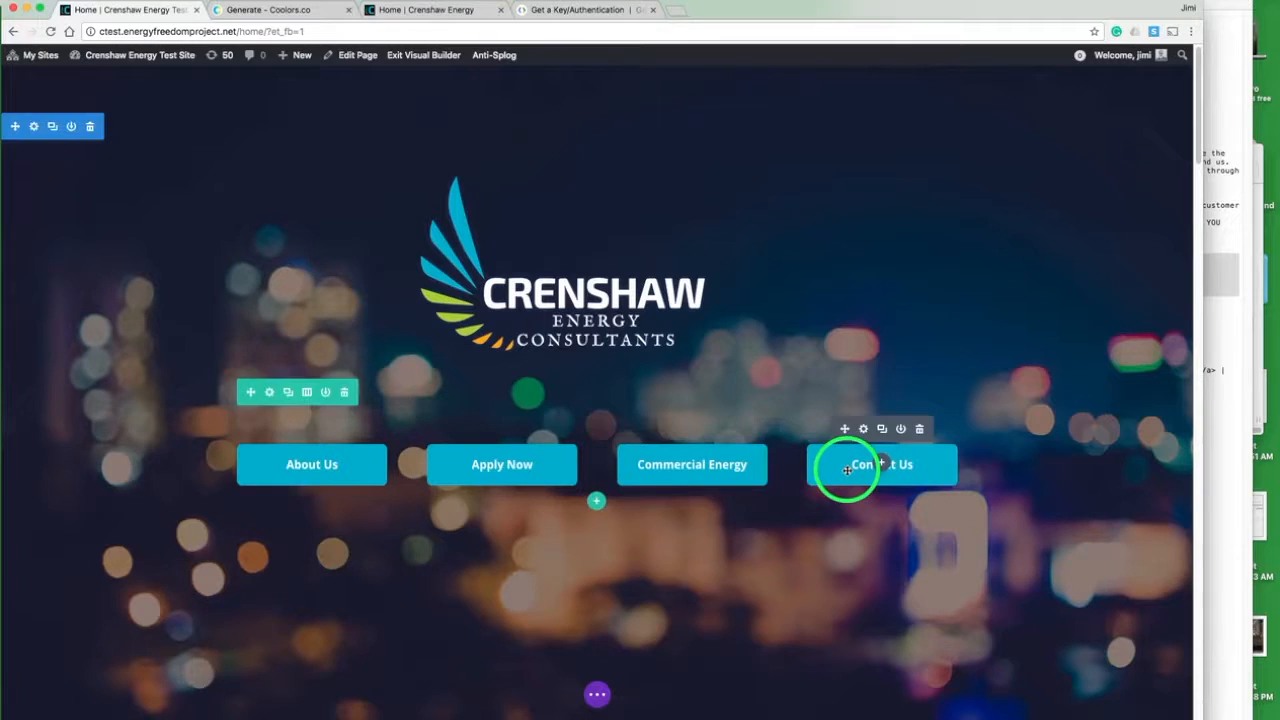
pyautogui.click(864, 430)
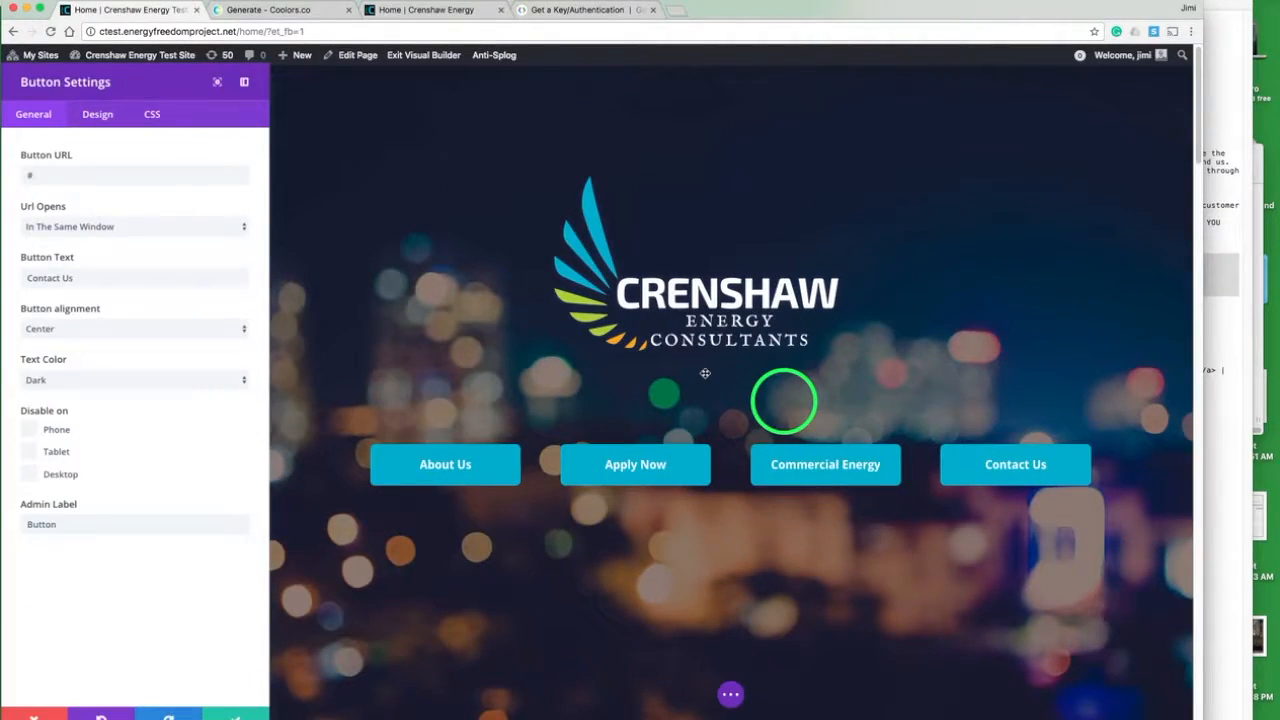
pyautogui.click(175, 177)
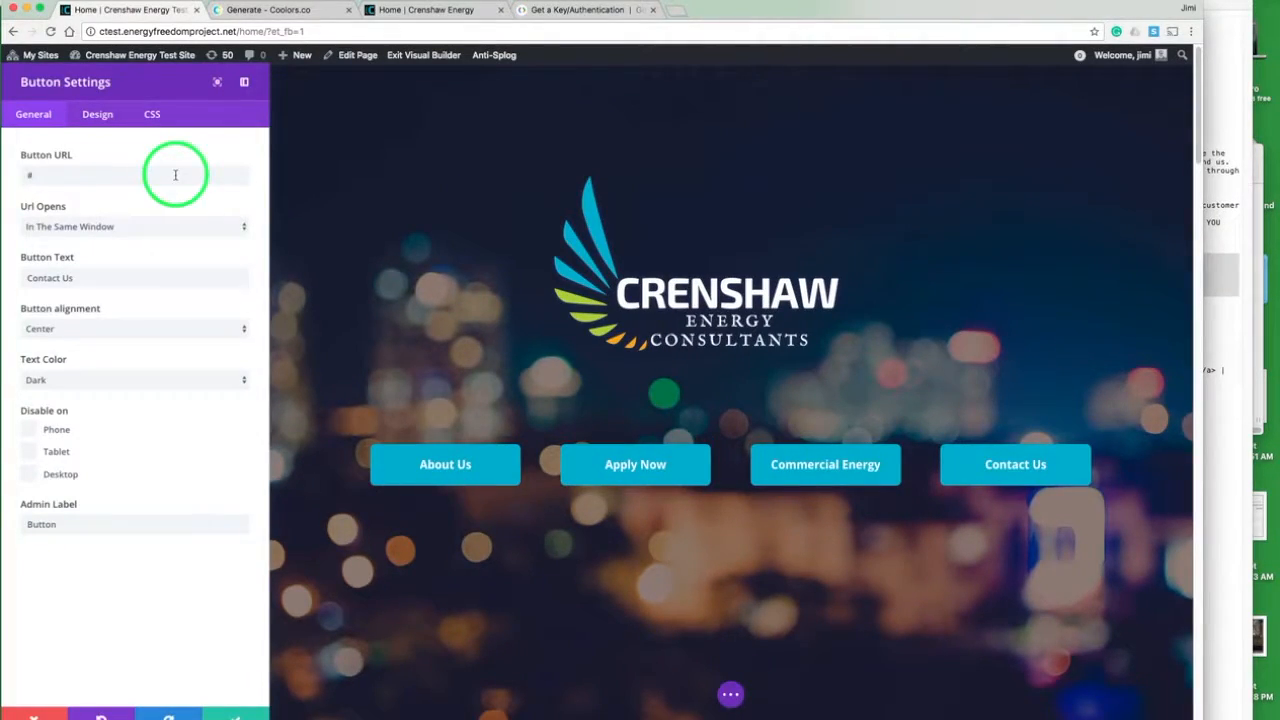
pyautogui.write('contact')
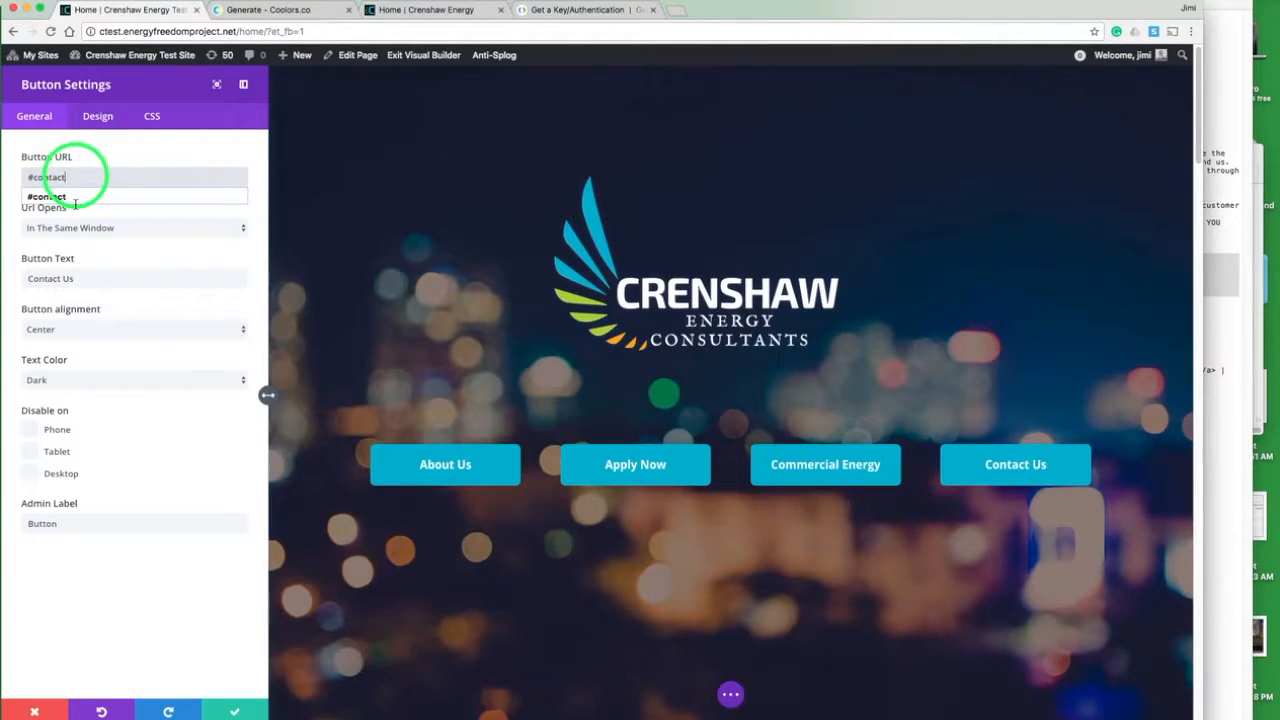
pyautogui.click(237, 708)
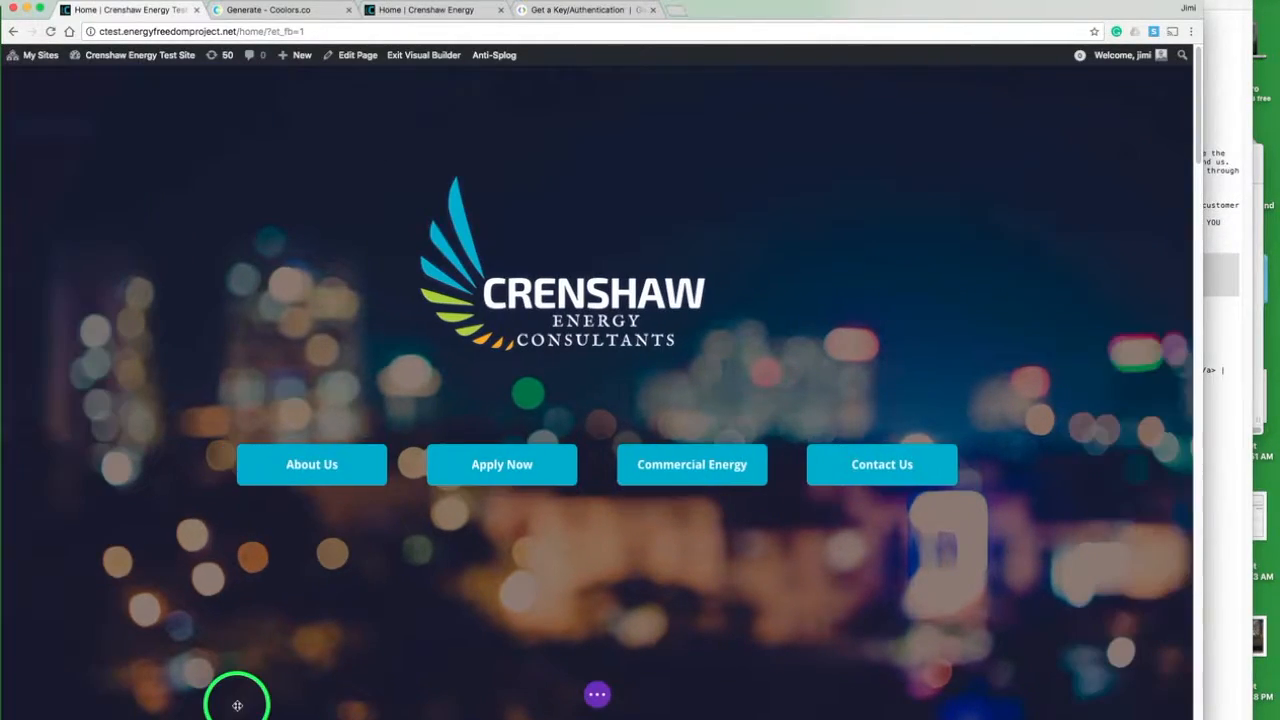
# - Save the test home page and look over its sections down to the footer
pyautogui.click(597, 692)
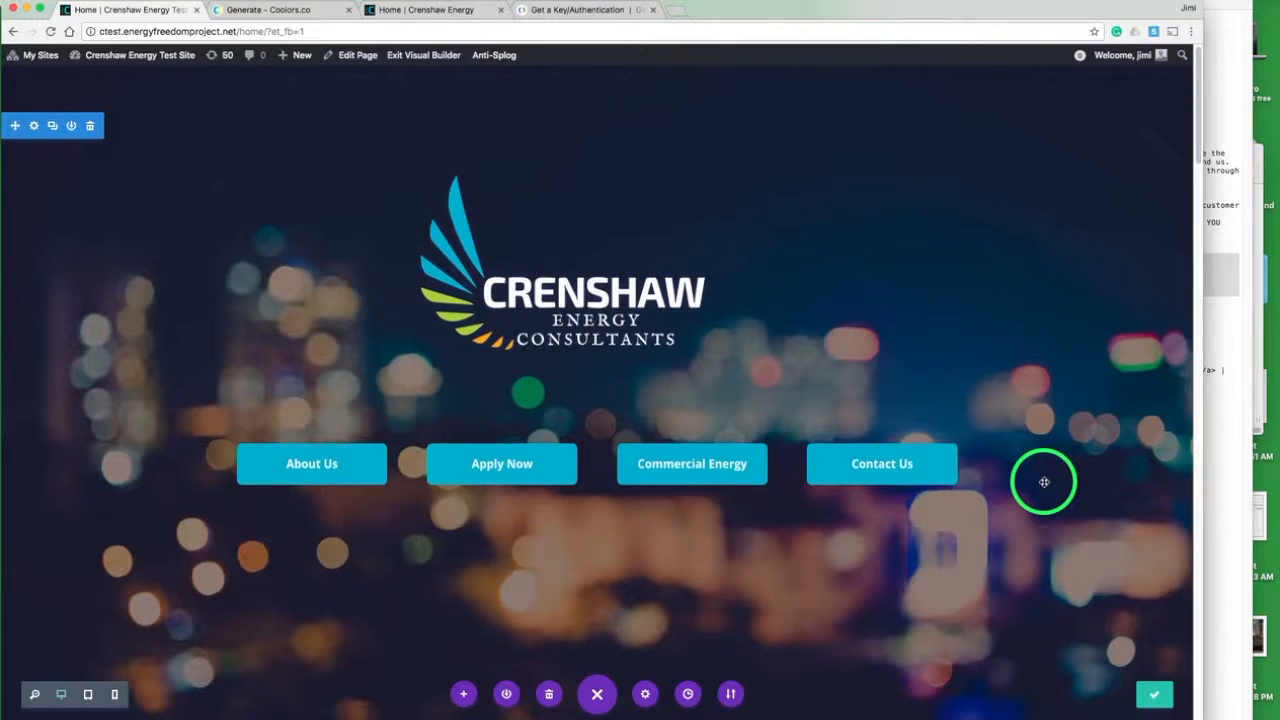
pyautogui.scroll(-10, 1044, 482)
pyautogui.scroll(-8, 1044, 482)
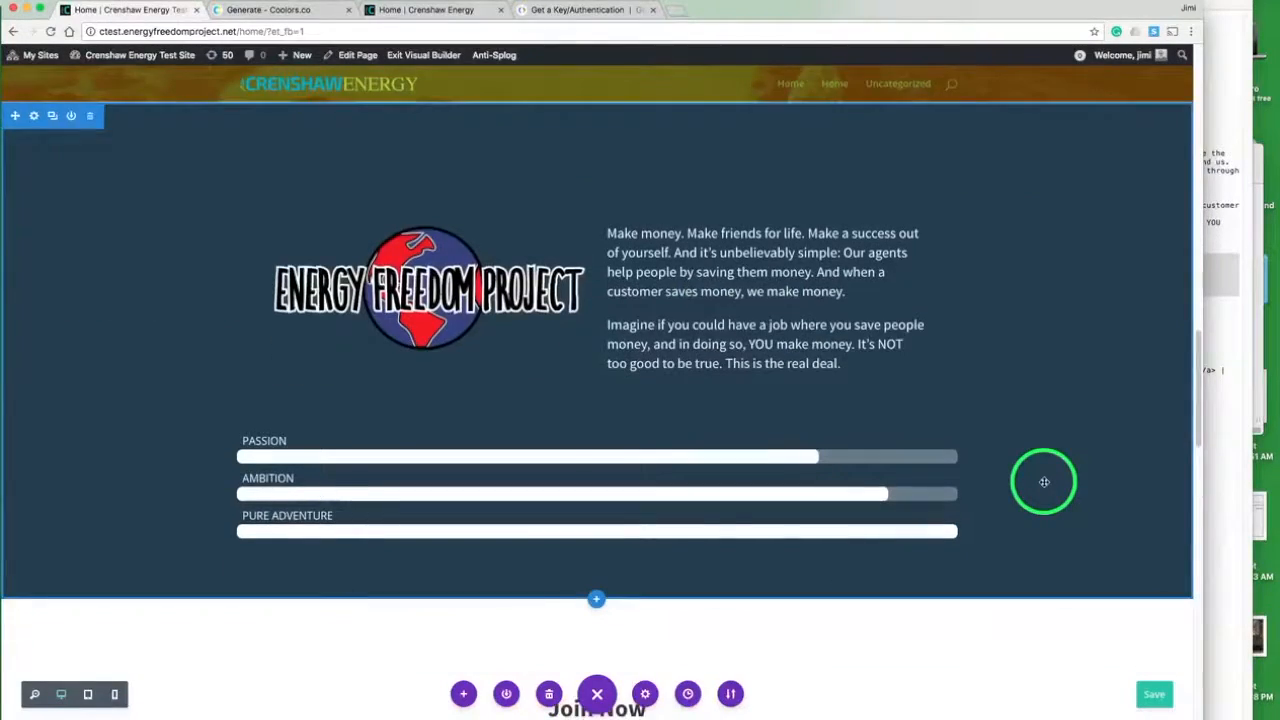
pyautogui.scroll(-10, 1044, 482)
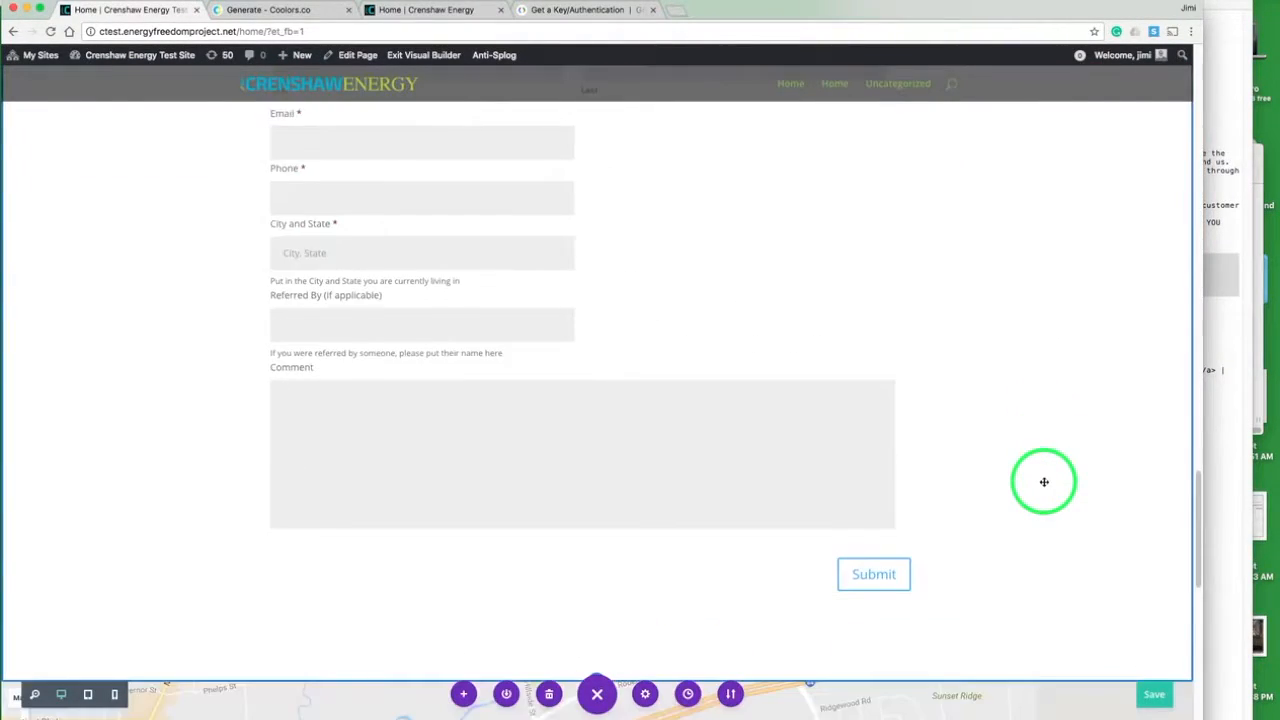
pyautogui.scroll(10, 1044, 482)
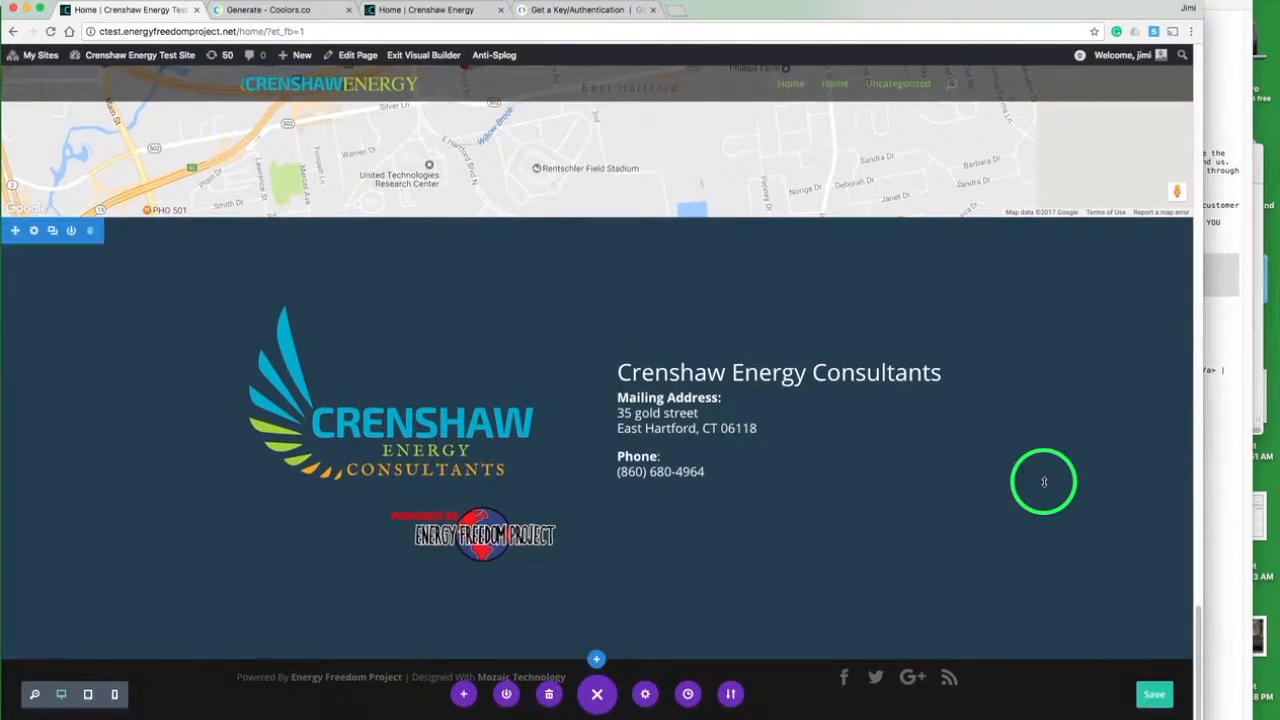
pyautogui.scroll(10, 1044, 482)
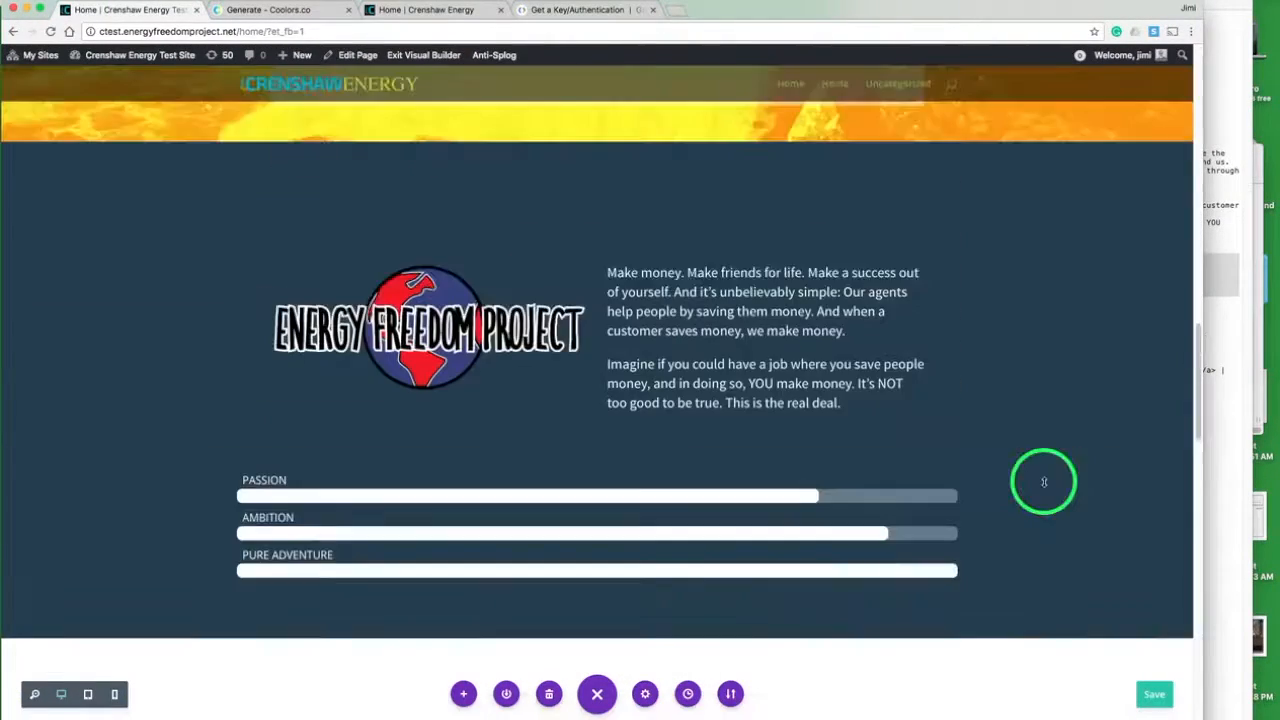
pyautogui.scroll(2, 1044, 482)
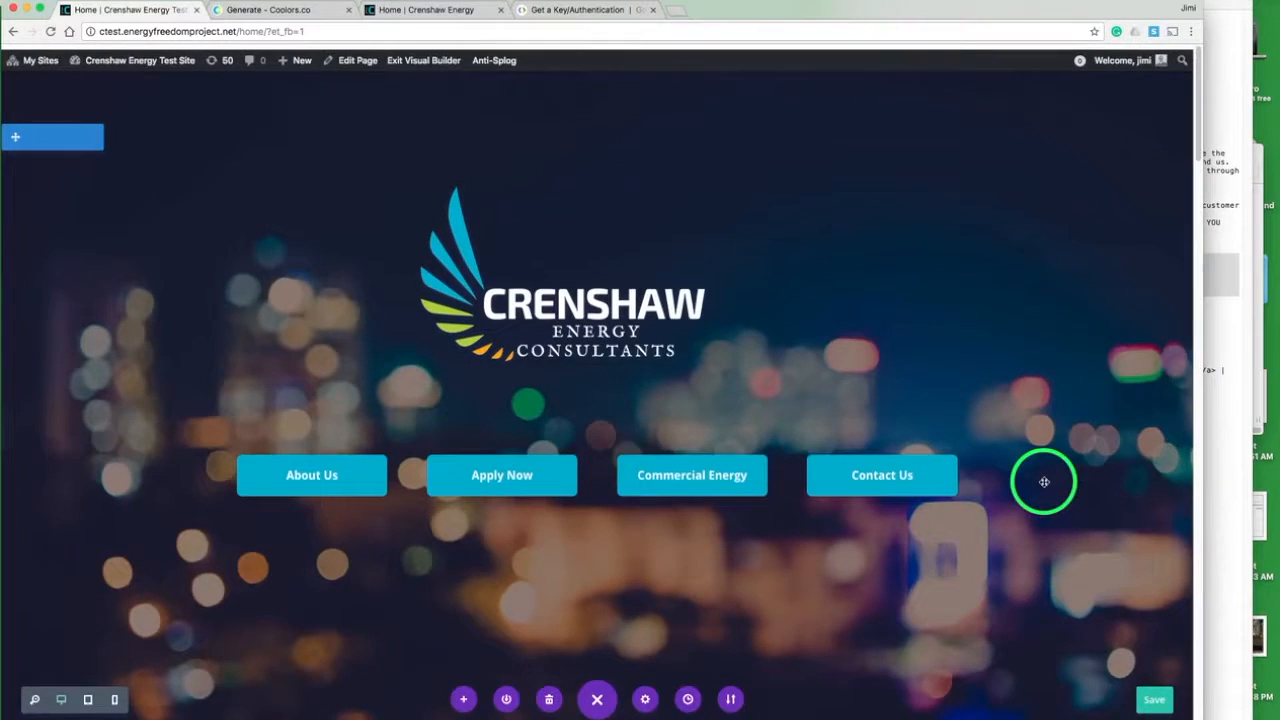
# - Go to the test site's menu management in the dashboard and create a menu named "Main Nav"
pyautogui.moveTo(145, 56)
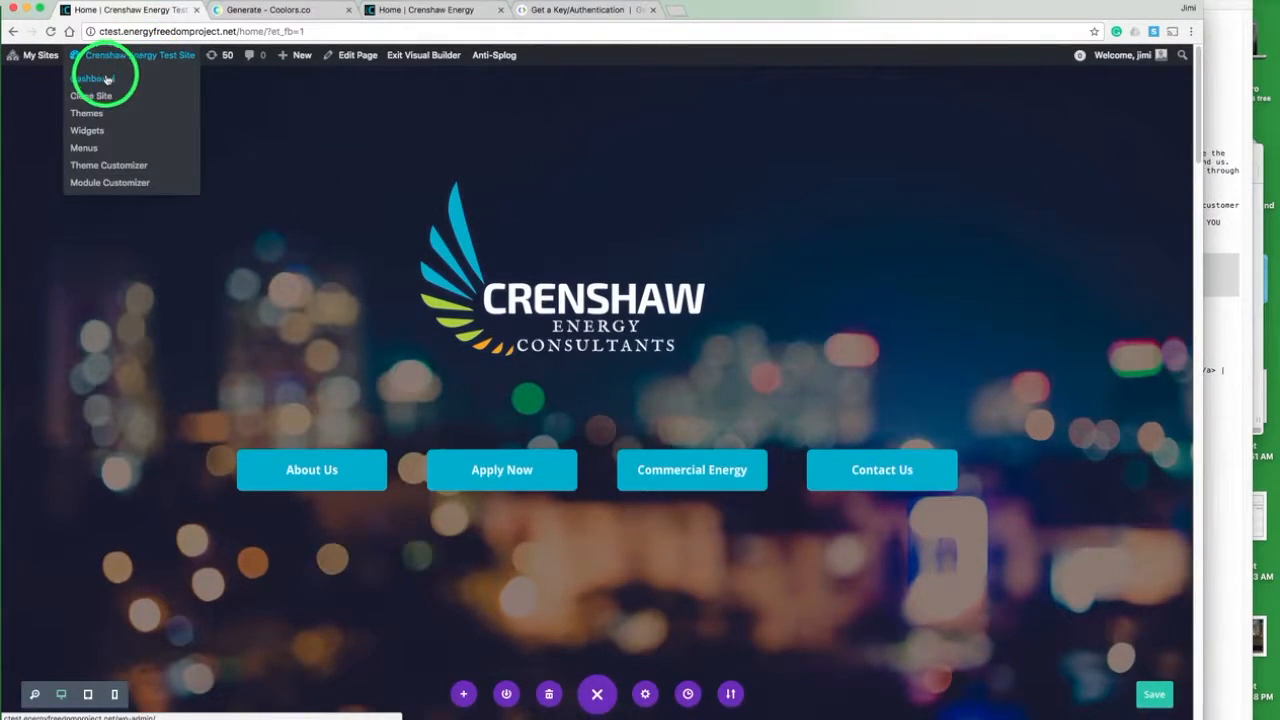
pyautogui.click(107, 79)
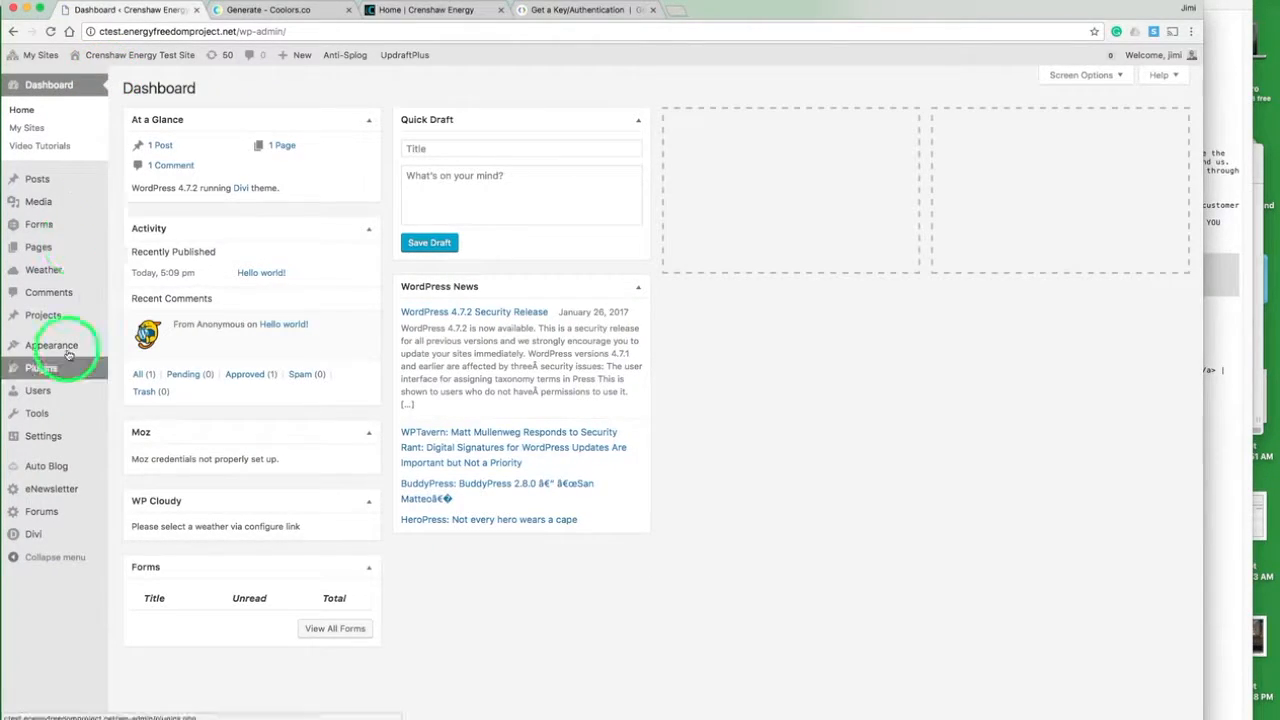
pyautogui.moveTo(68, 345)
pyautogui.click(140, 404)
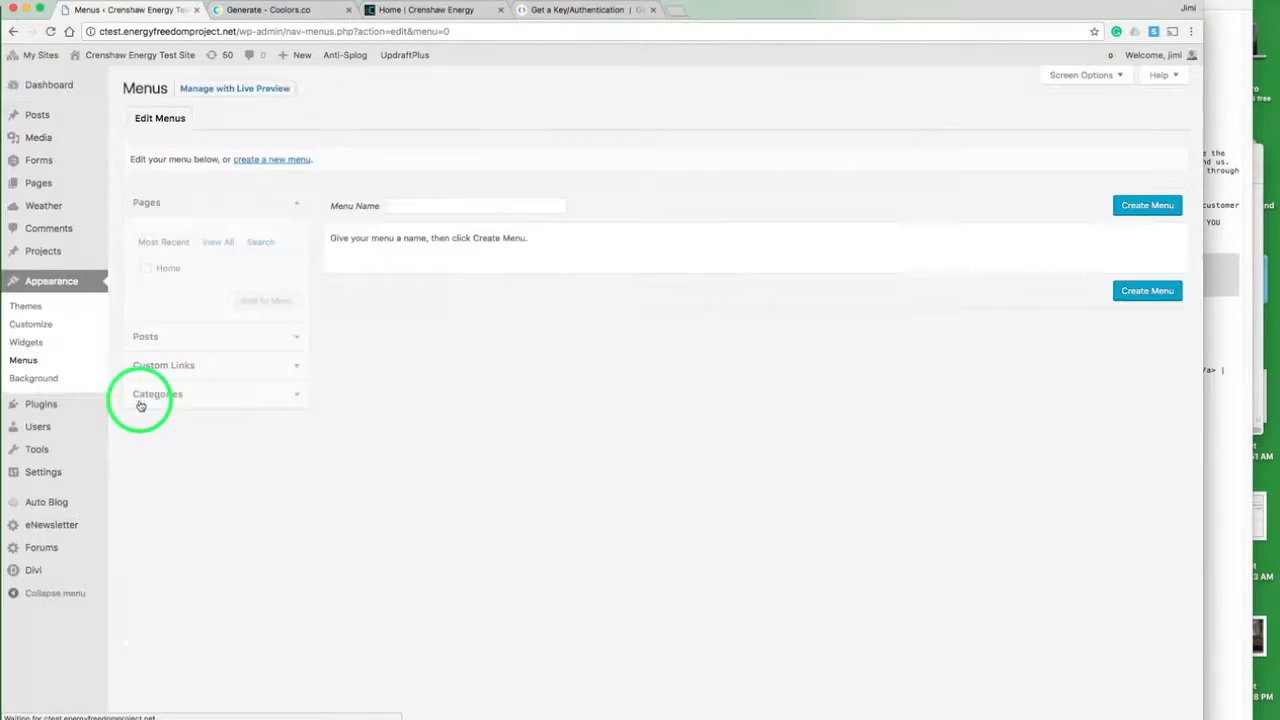
pyautogui.click(409, 203)
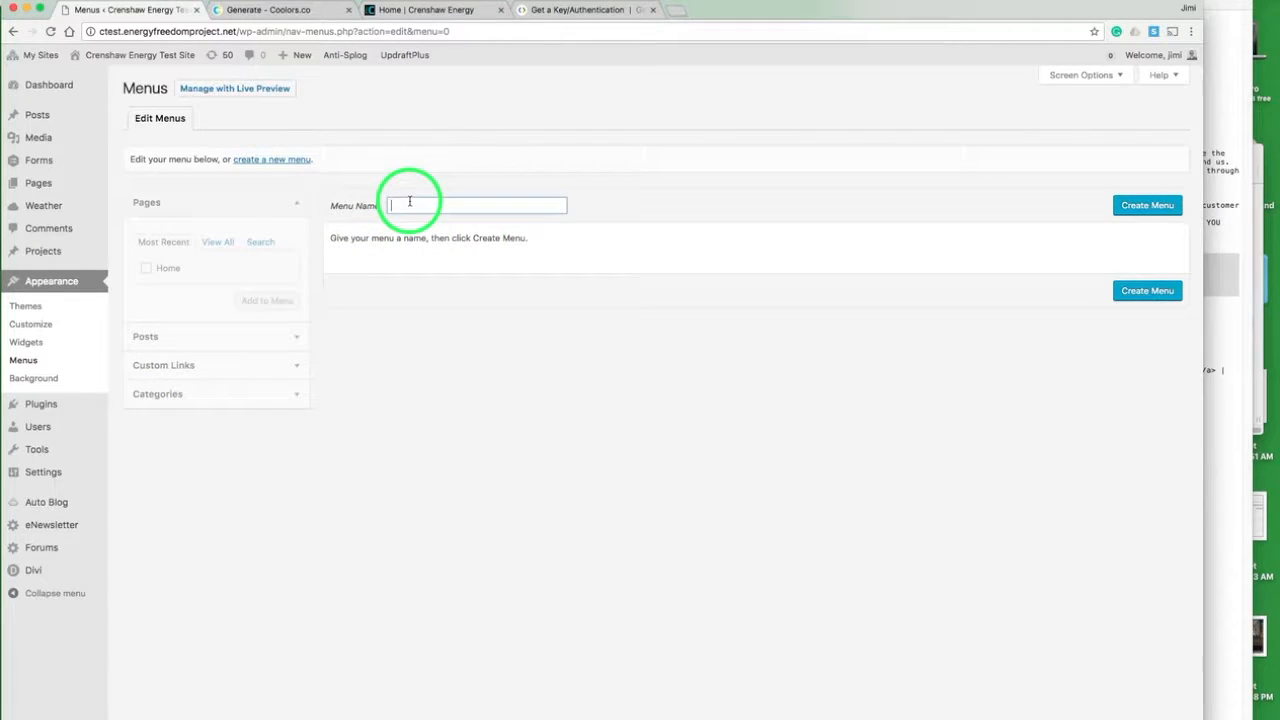
pyautogui.write('Main Nac')
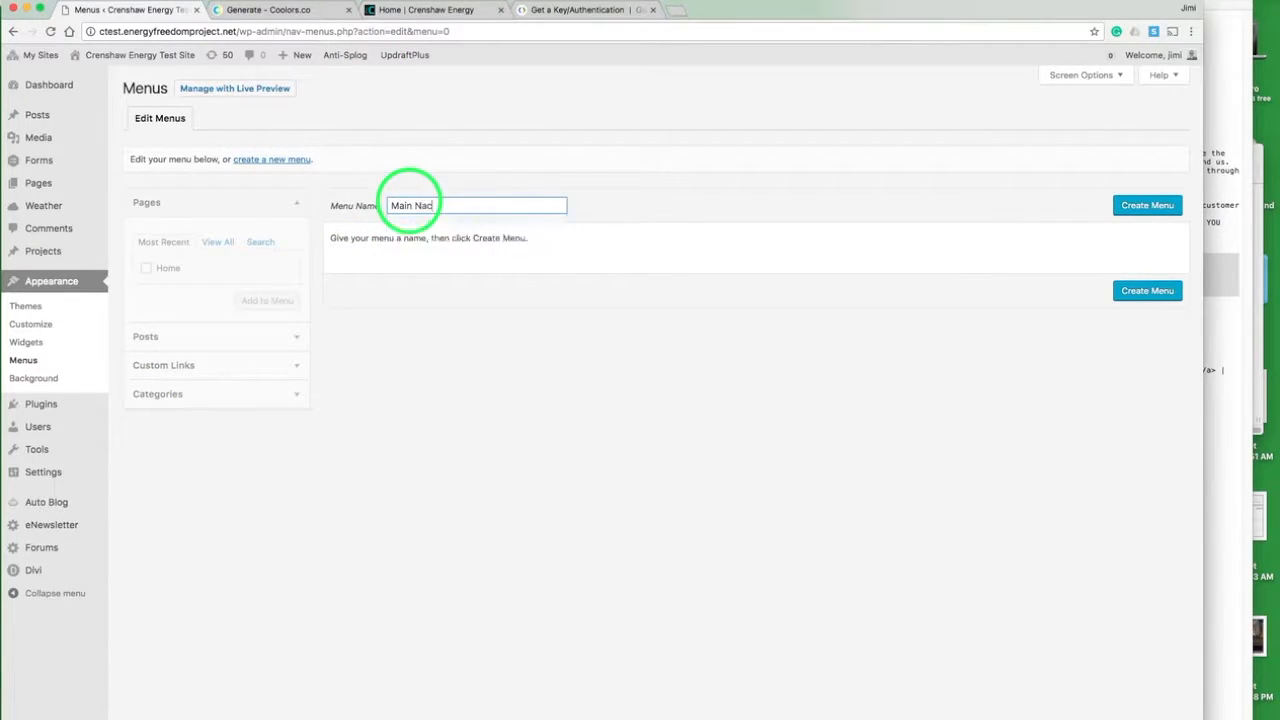
pyautogui.press('BackSpace')
pyautogui.write('v')
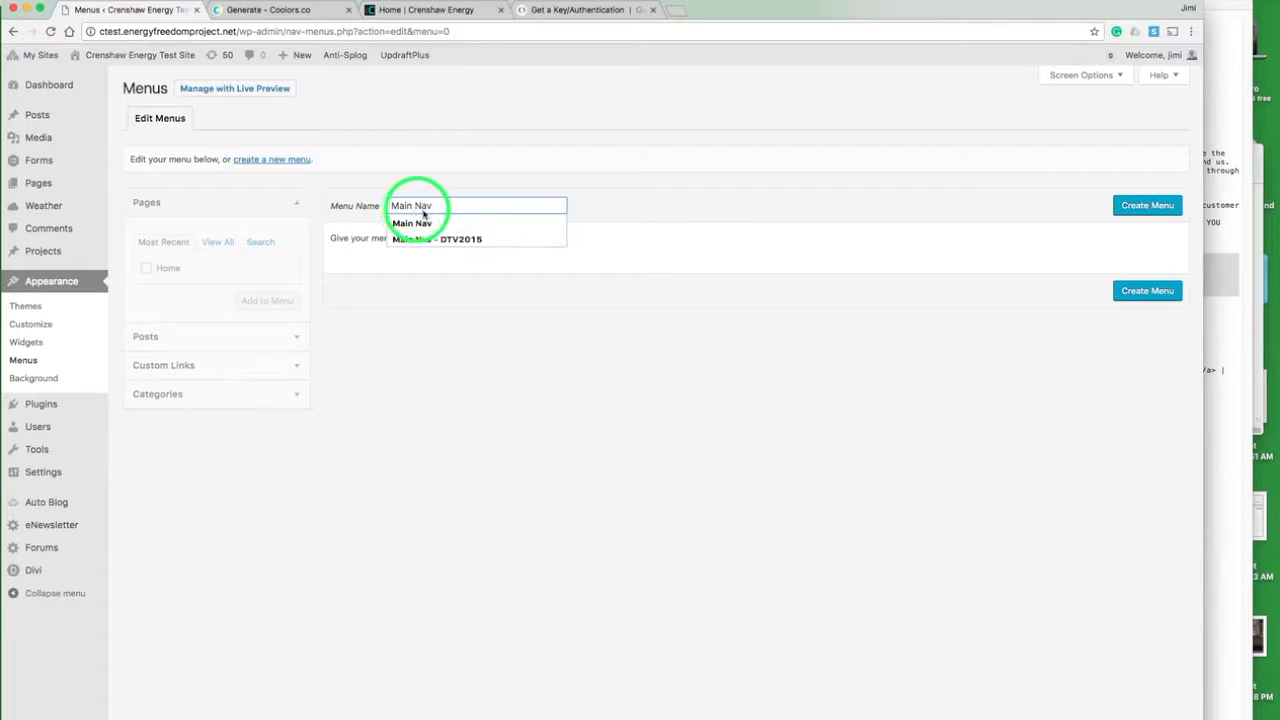
pyautogui.click(1143, 206)
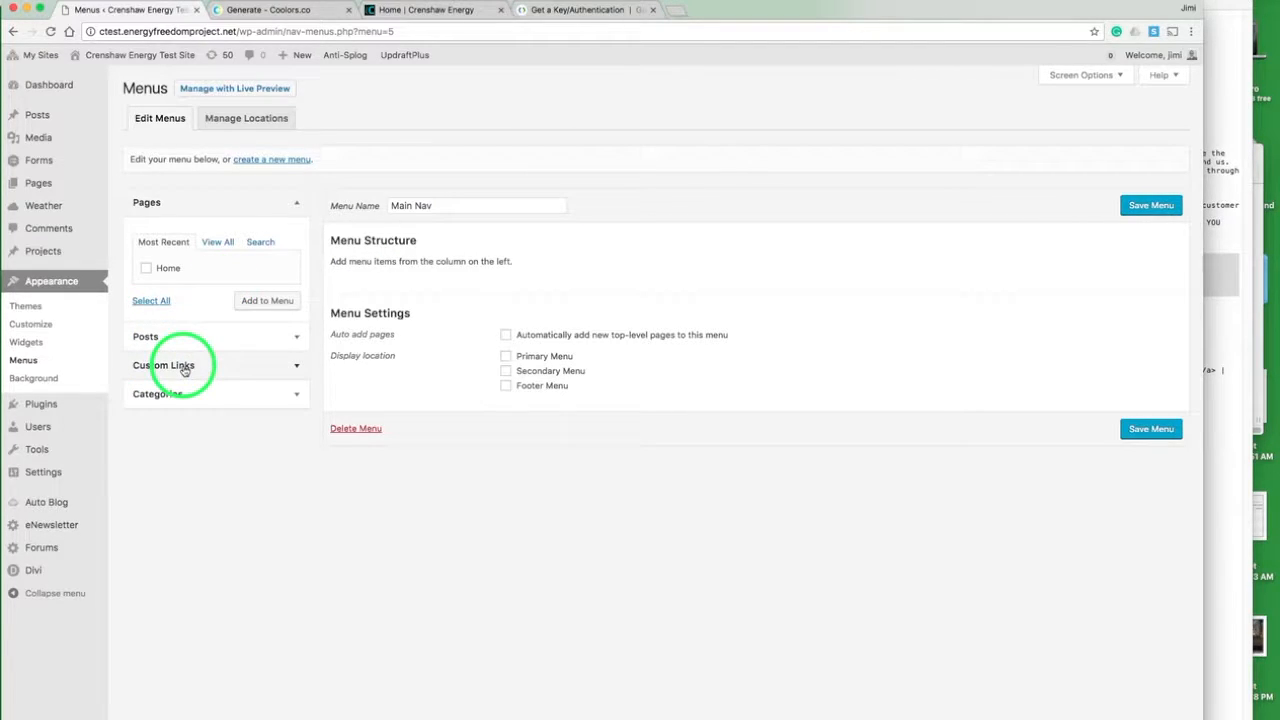
# - Add a custom link with the URL "#about" and the link text "About Us" to the menu
pyautogui.click(296, 369)
pyautogui.tripleClick(246, 308)
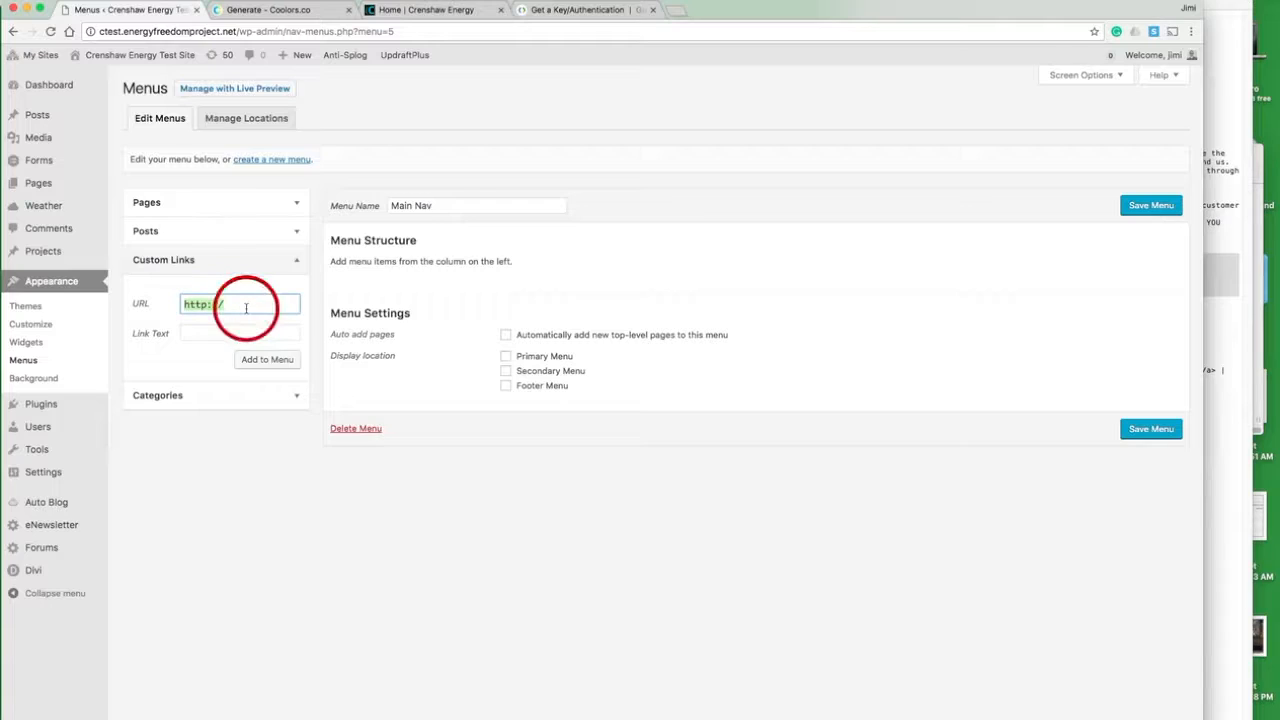
pyautogui.write('#obou')
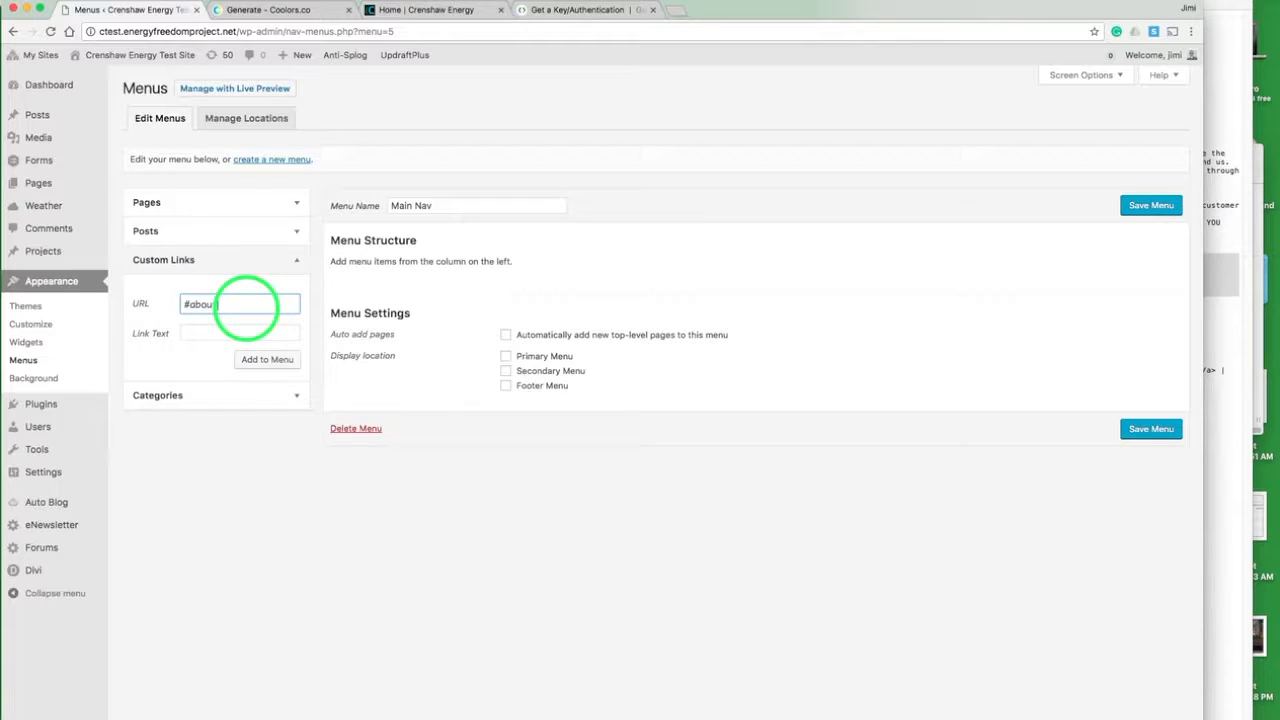
pyautogui.write('t')
pyautogui.click(211, 336)
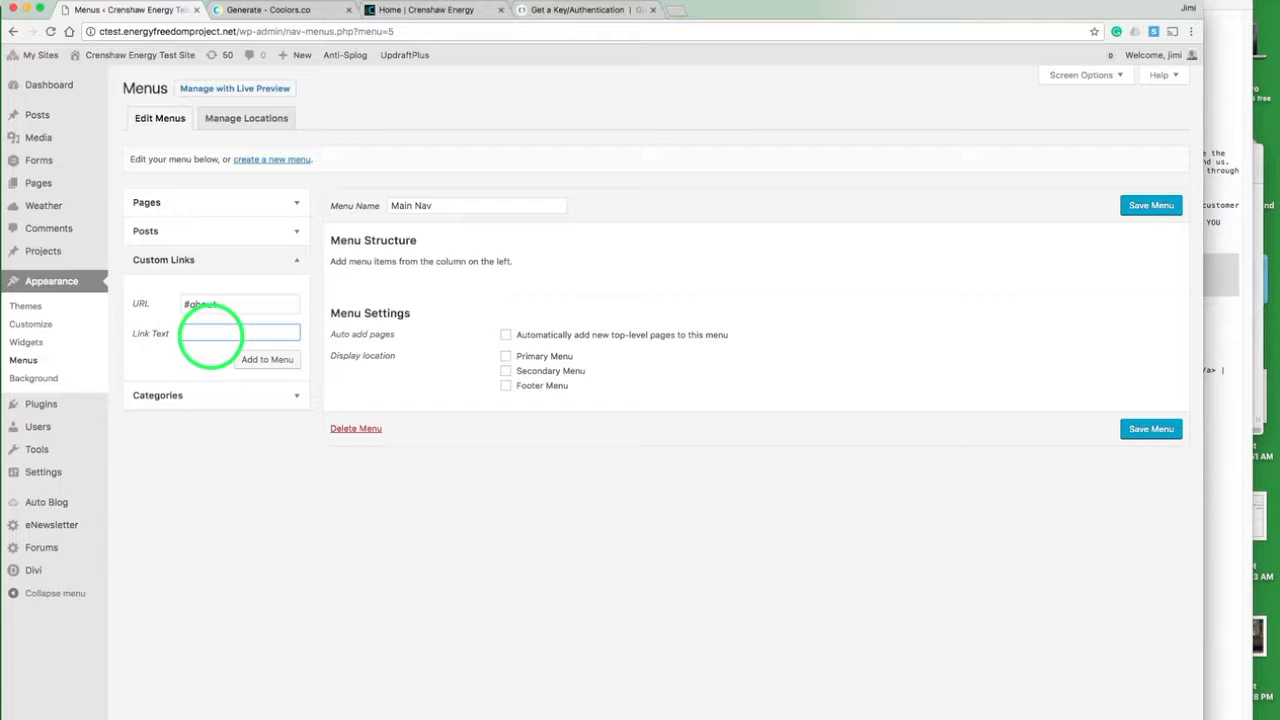
pyautogui.write('About Us')
pyautogui.click(267, 360)
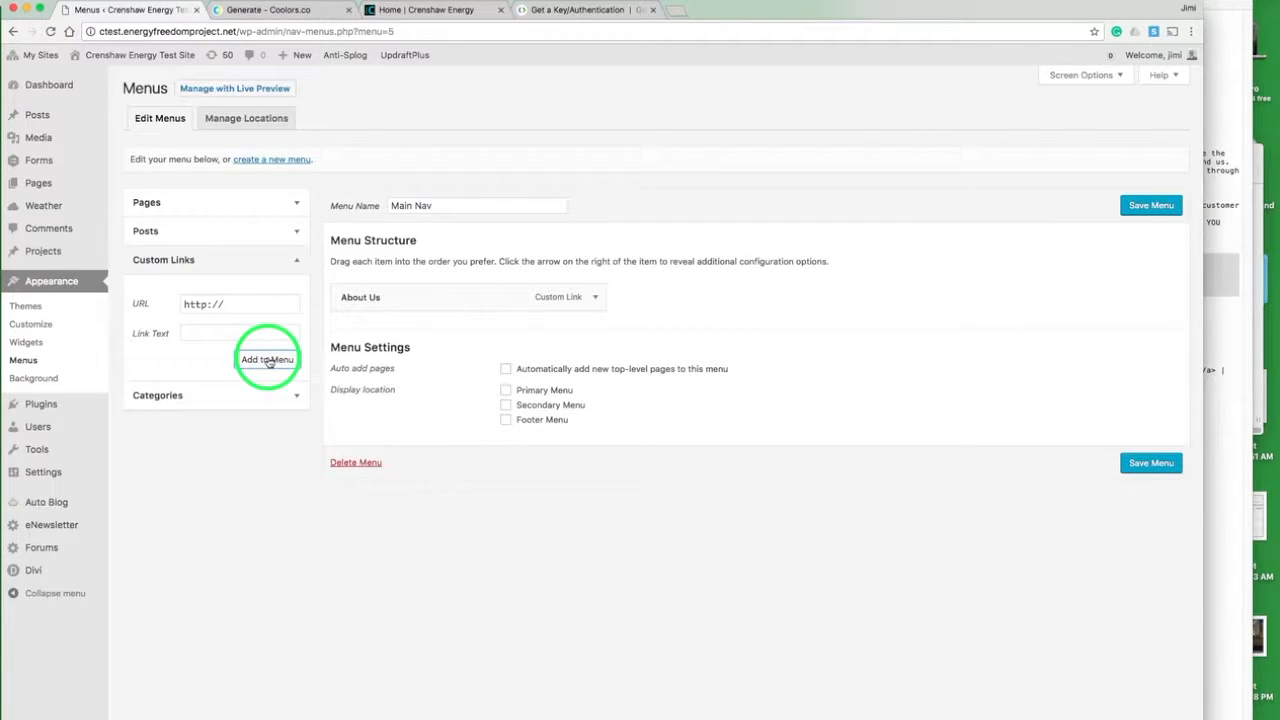
# - Add a custom link with the URL "#join" and the link text "Apply Now" to the menu
pyautogui.tripleClick(242, 303)
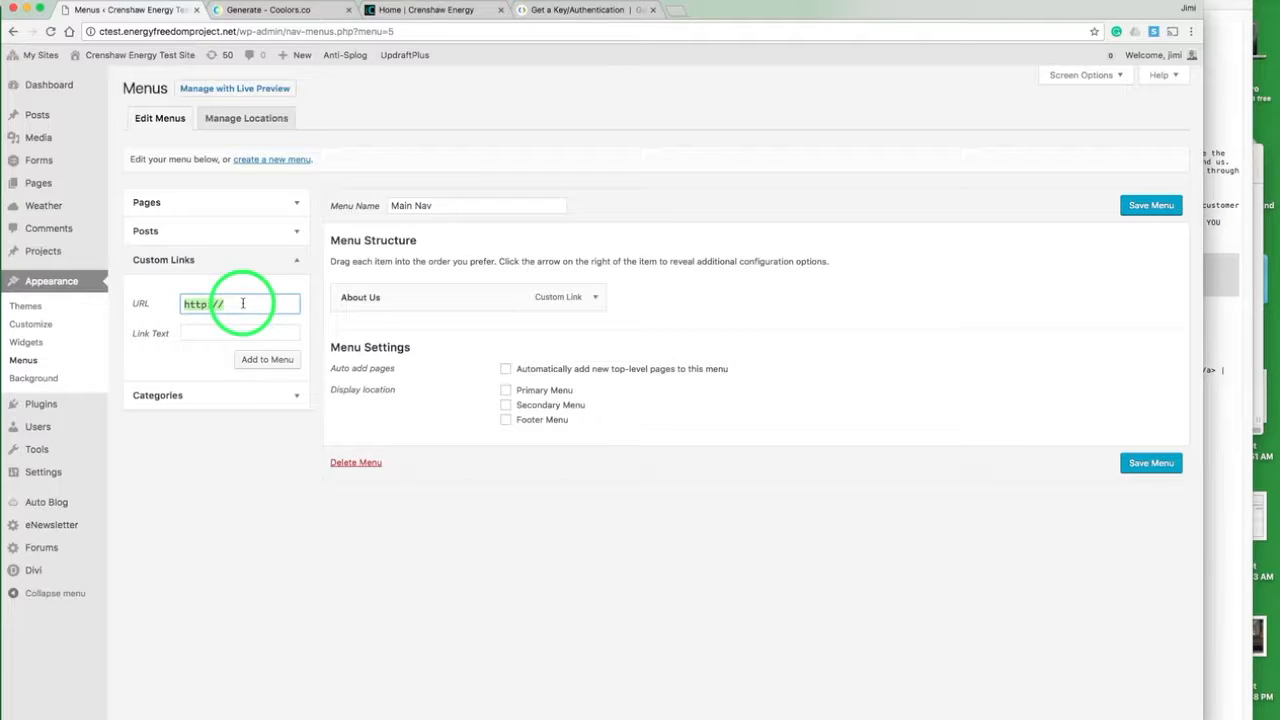
pyautogui.write('#join')
pyautogui.press('Tab')
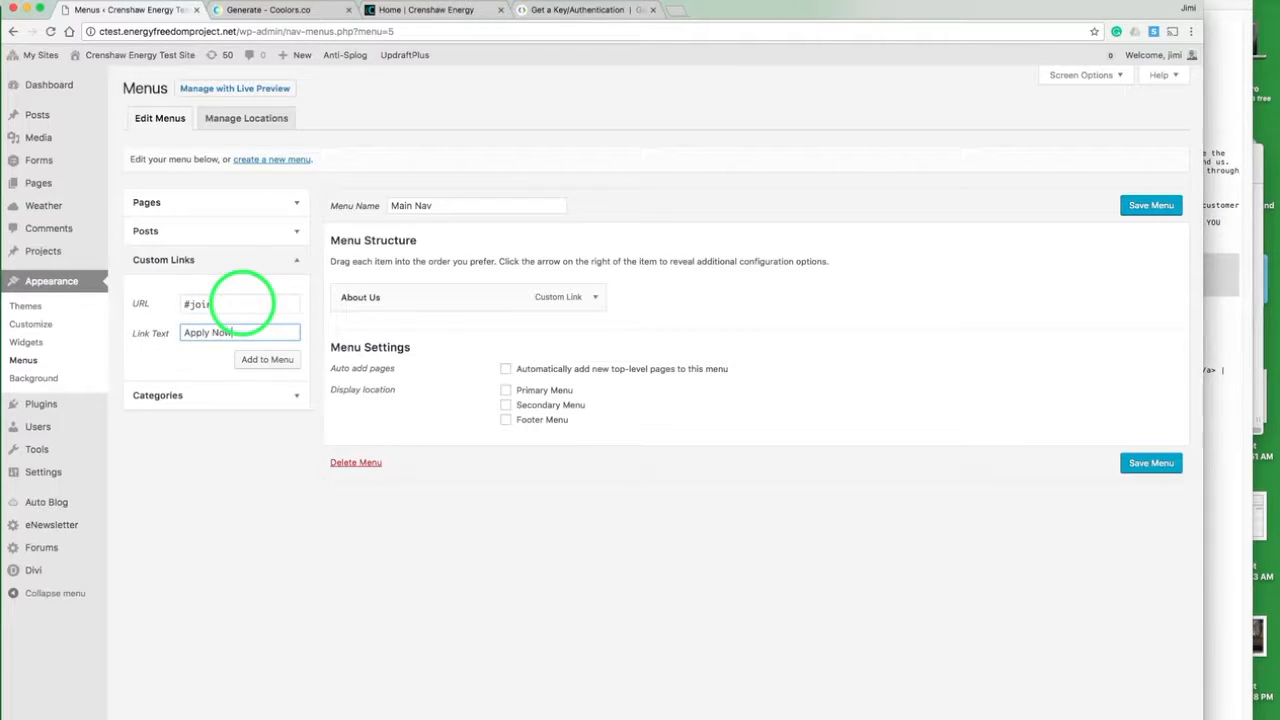
pyautogui.click(268, 359)
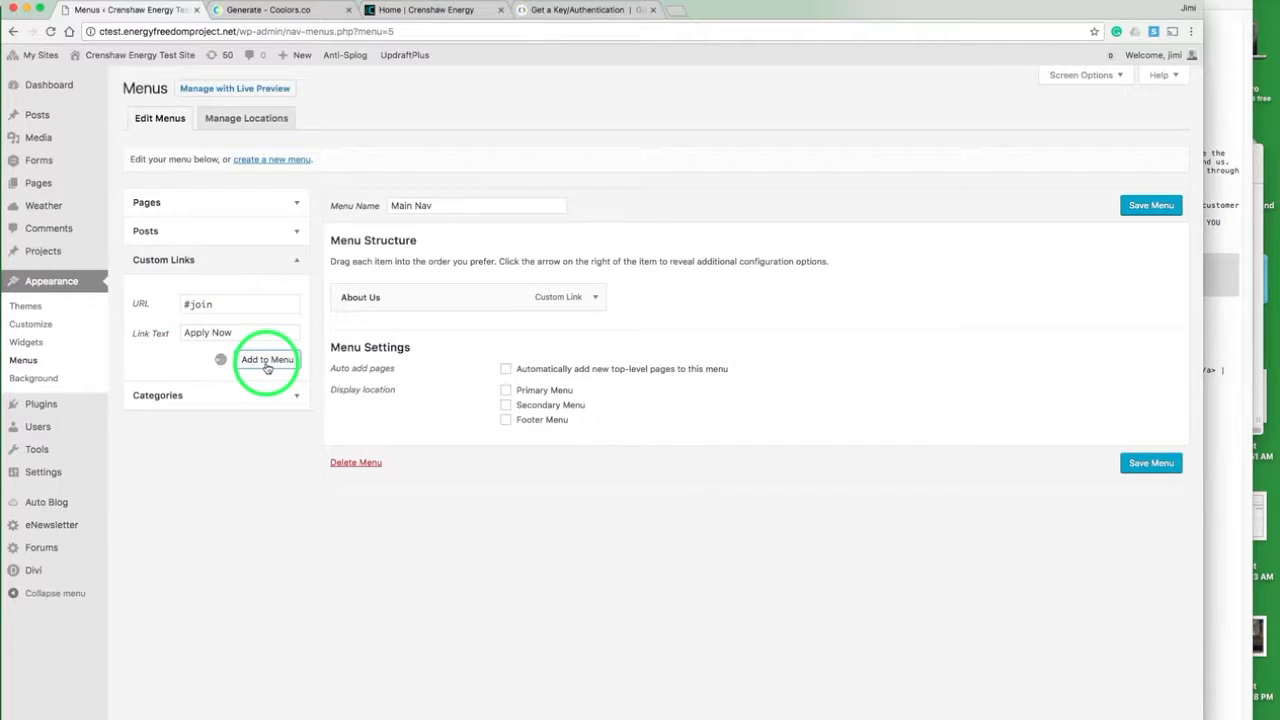
pyautogui.click(238, 304)
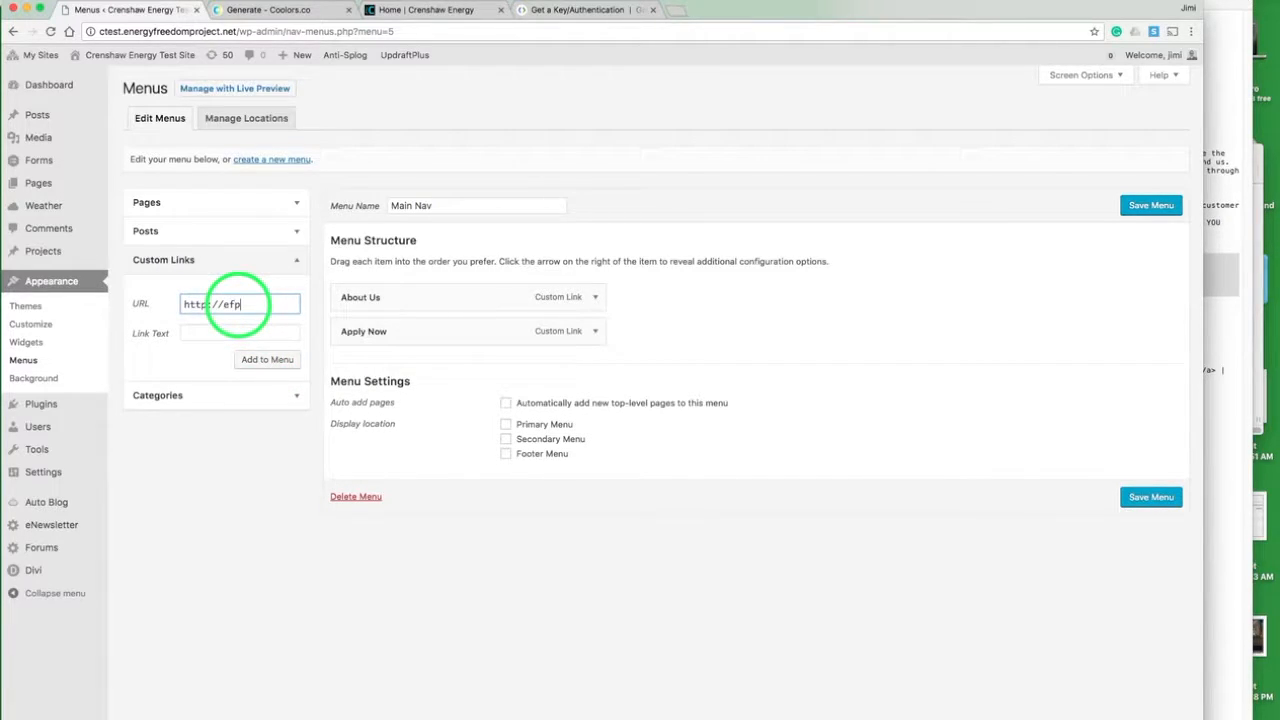
pyautogui.press('Tab')
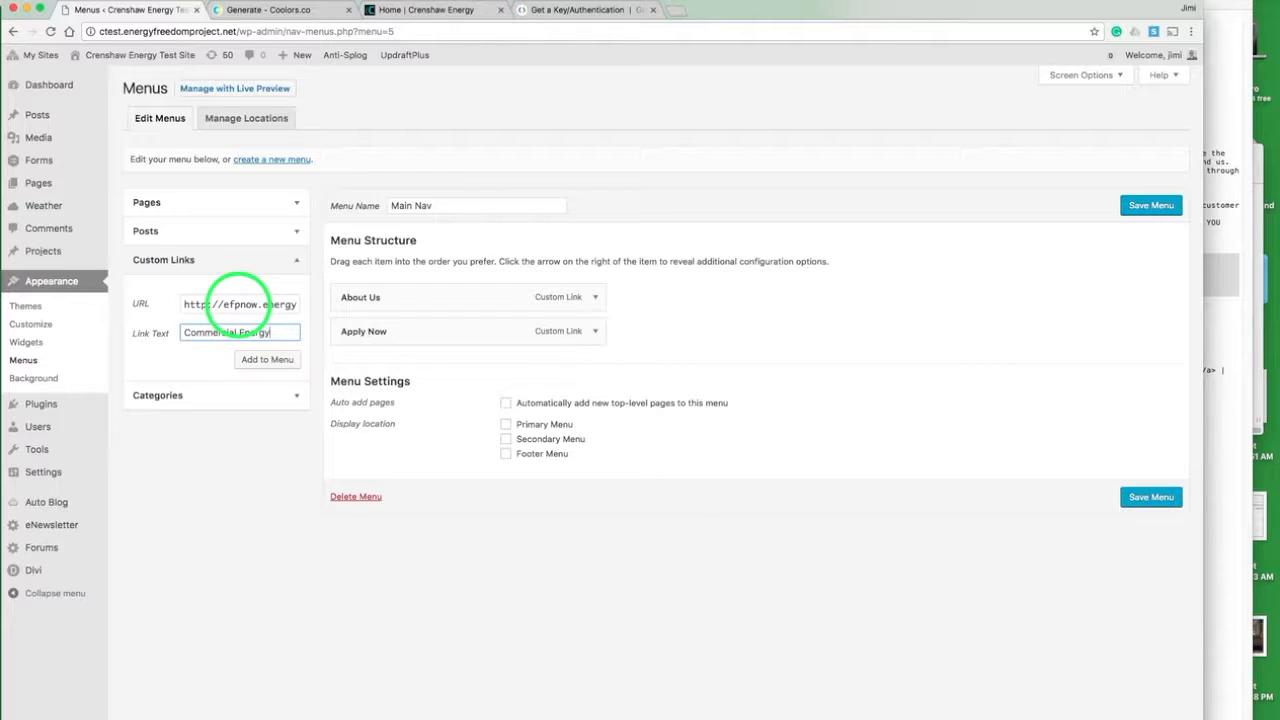
pyautogui.click(274, 360)
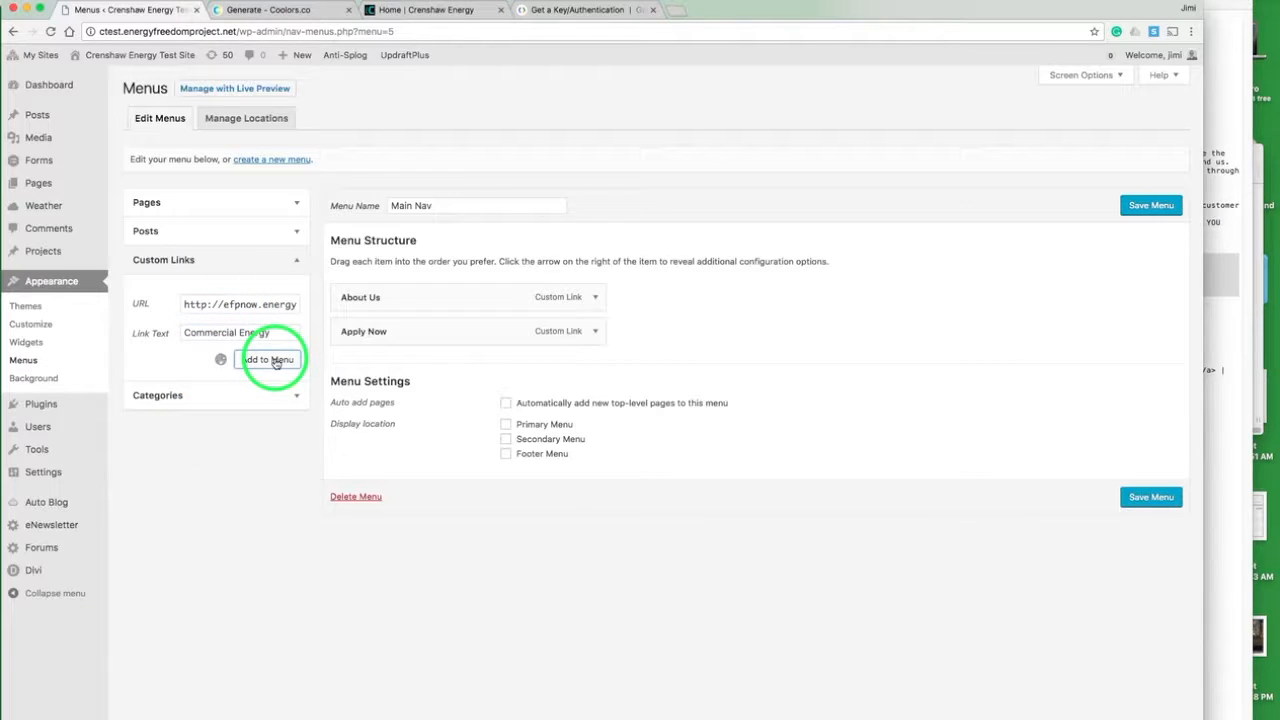
# - Add a custom link with the URL "#contact" and the link text "Contact Us" to the menu
pyautogui.click(249, 306)
pyautogui.doubleClick(249, 306)
pyautogui.write('#contact')
pyautogui.press('Tab')
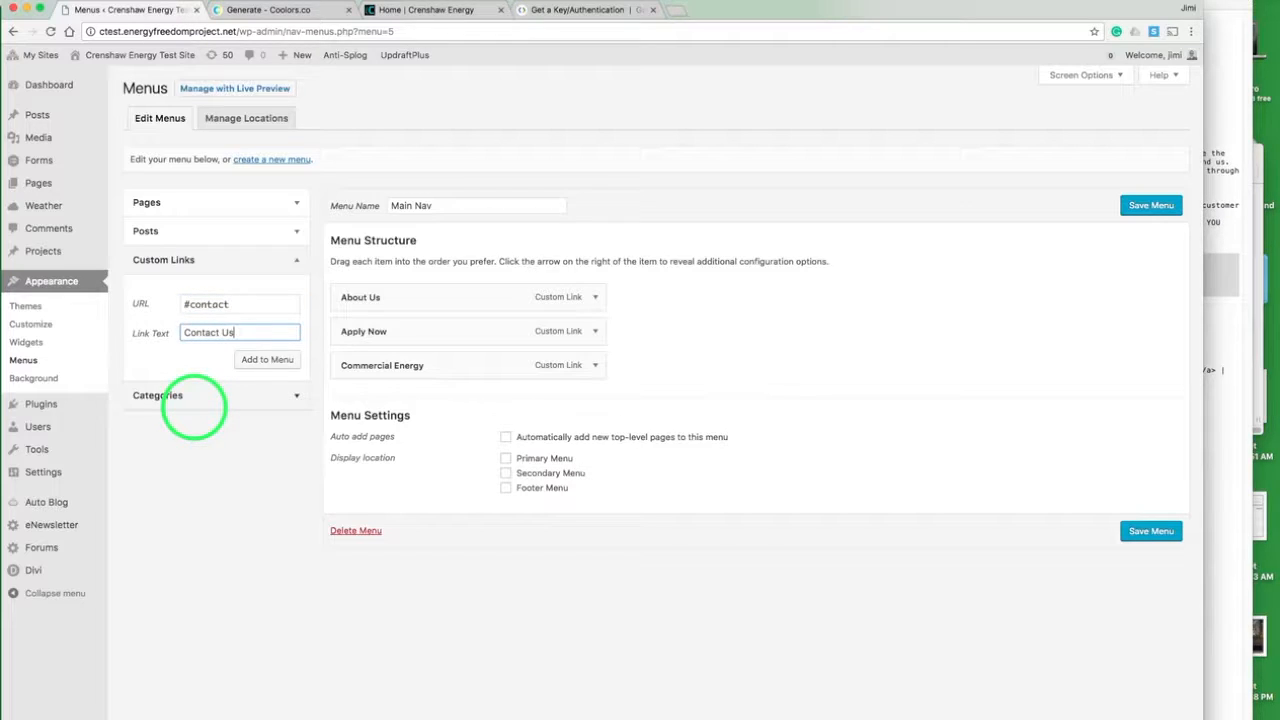
pyautogui.click(267, 362)
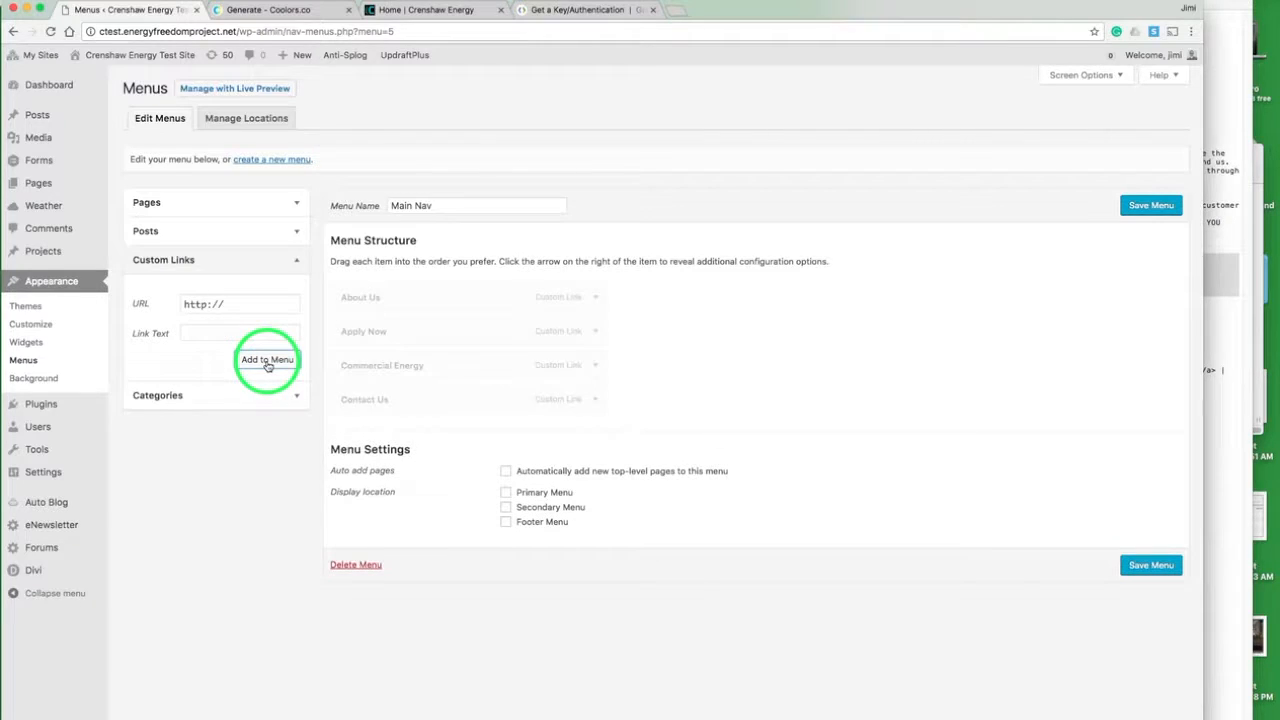
# - Copy the company's phone number from the live site's footer and enter it as a "tel:" URL for a new custom link
pyautogui.tripleClick(258, 303)
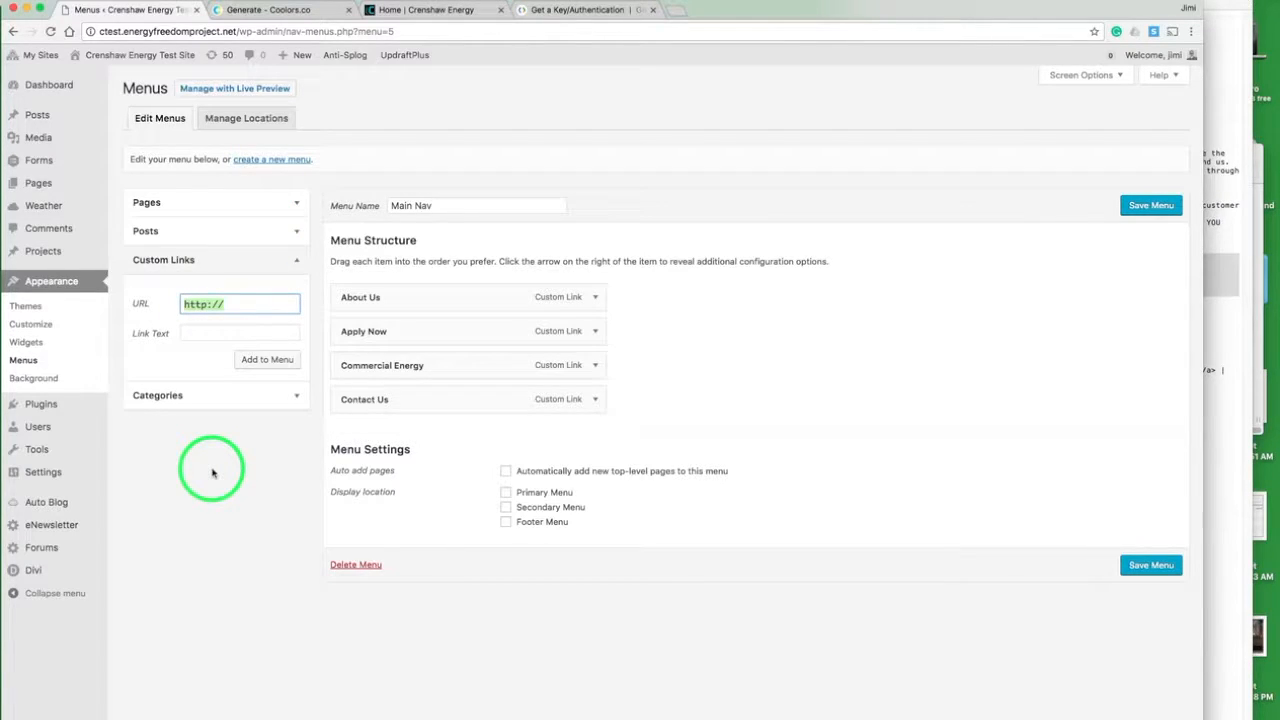
pyautogui.click(443, 10)
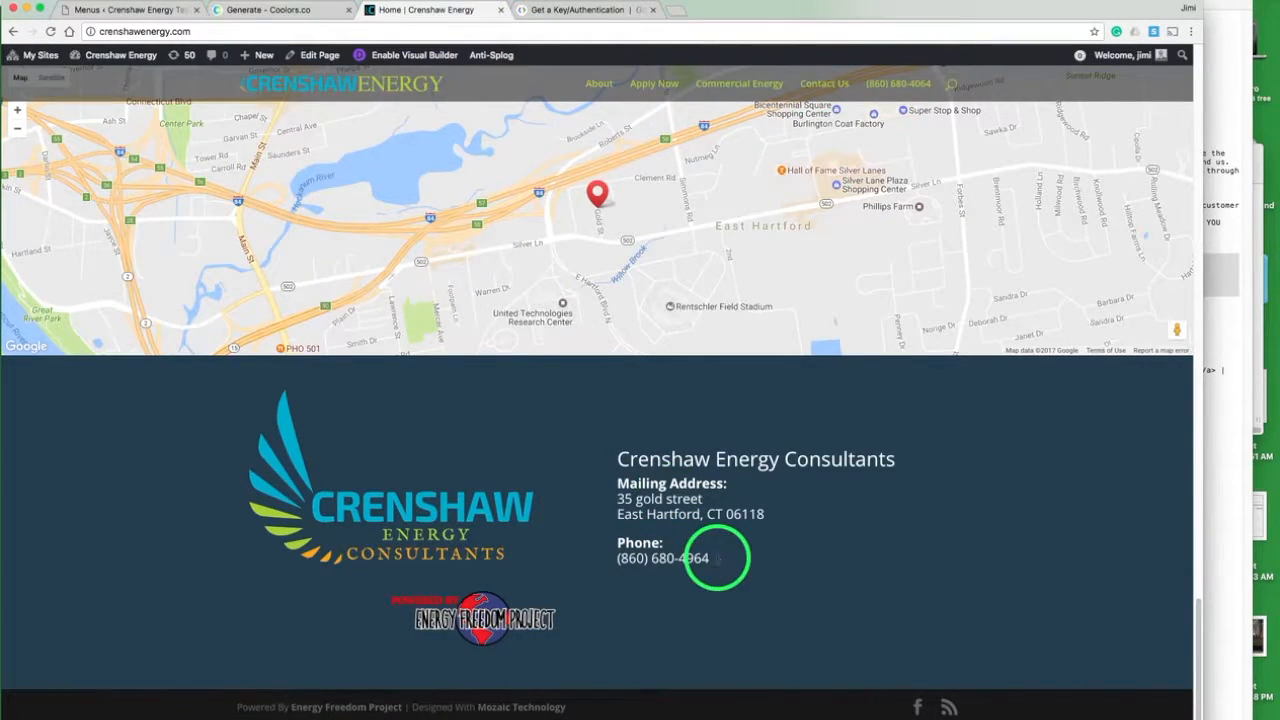
pyautogui.moveTo(712, 560); pyautogui.dragTo(628, 559)
pyautogui.moveTo(705, 557); pyautogui.dragTo(622, 560)
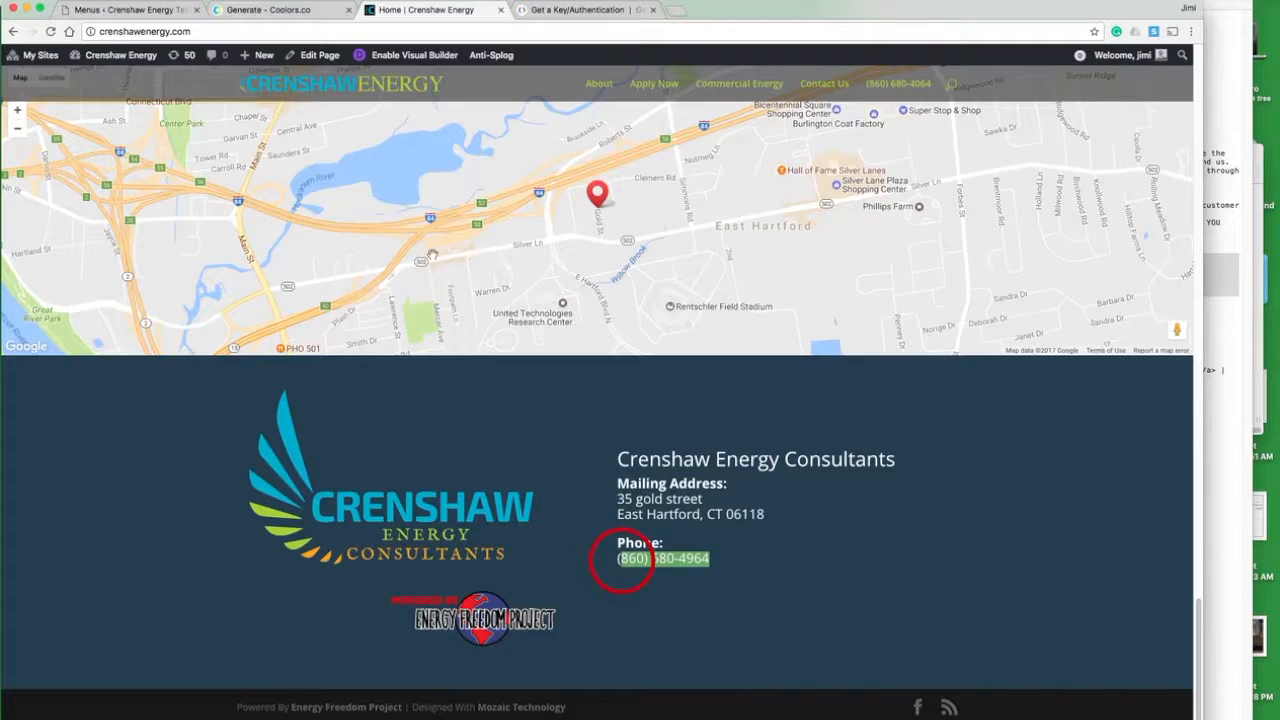
pyautogui.click(145, 12)
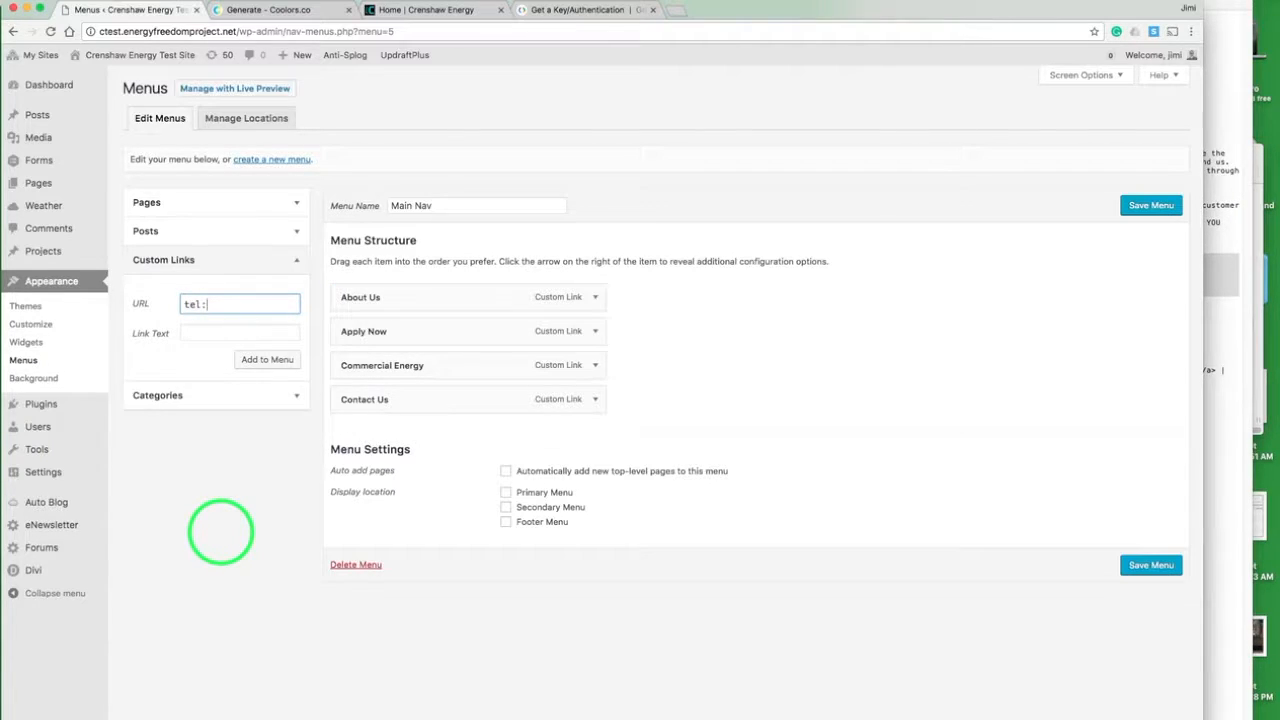
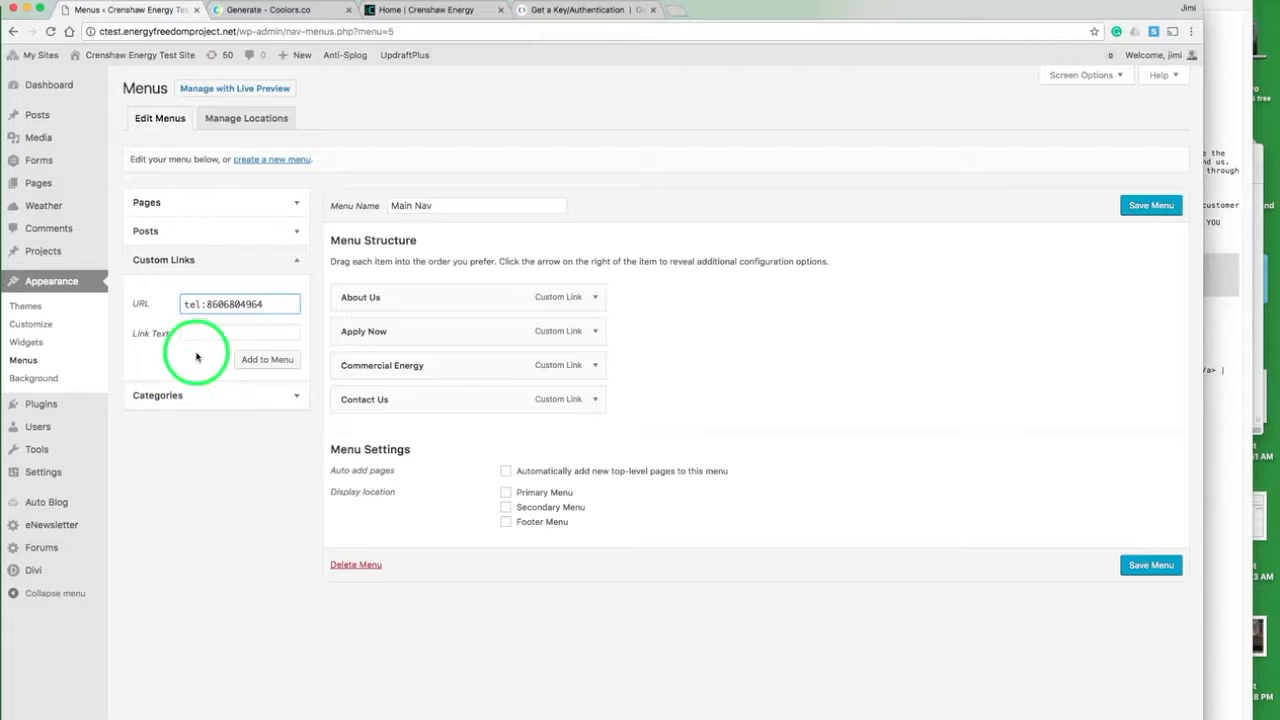
# - Add the link to the menu with the phone number as its text, and save Main Nav as the Primary Menu
pyautogui.click(200, 331)
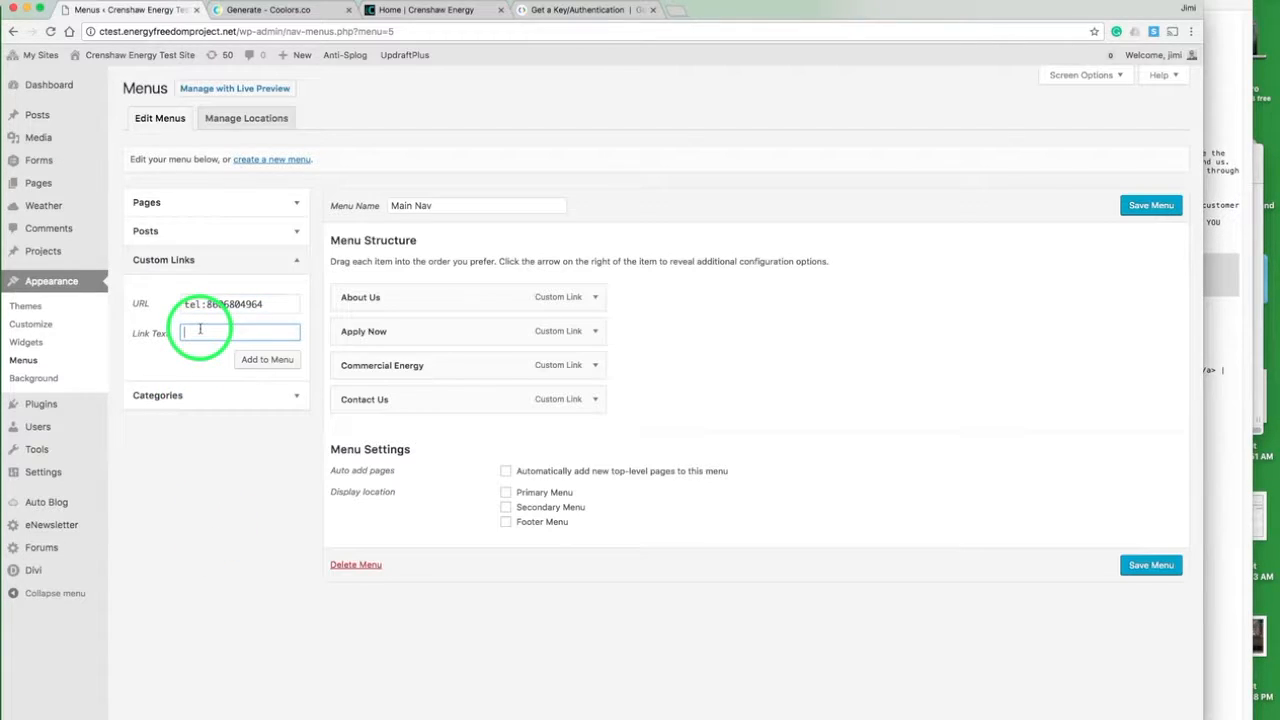
pyautogui.click(183, 332)
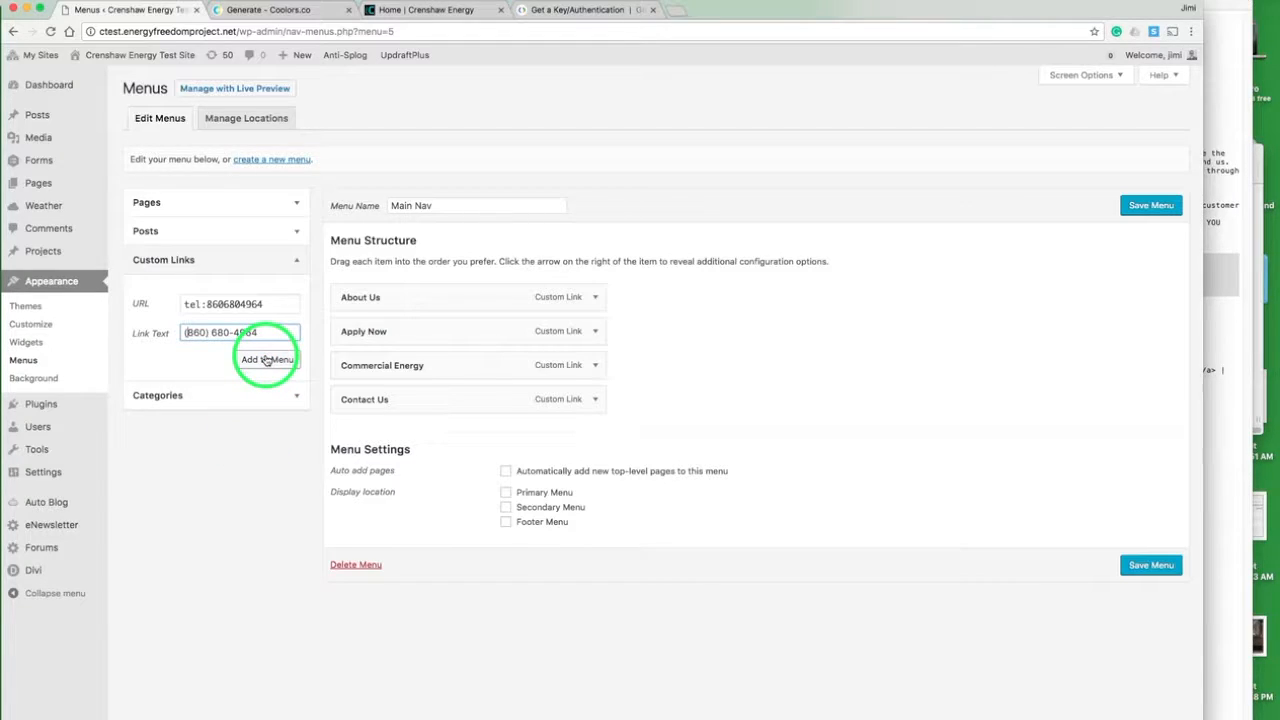
pyautogui.click(266, 359)
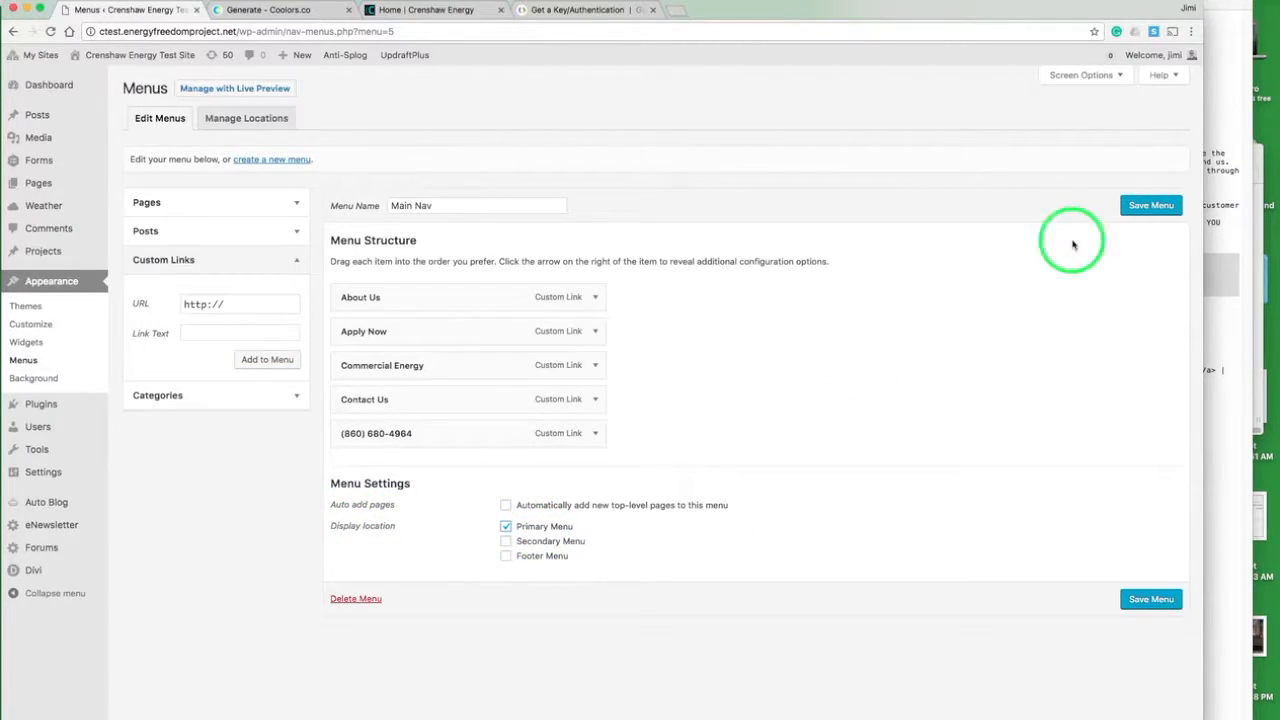
pyautogui.click(1140, 206)
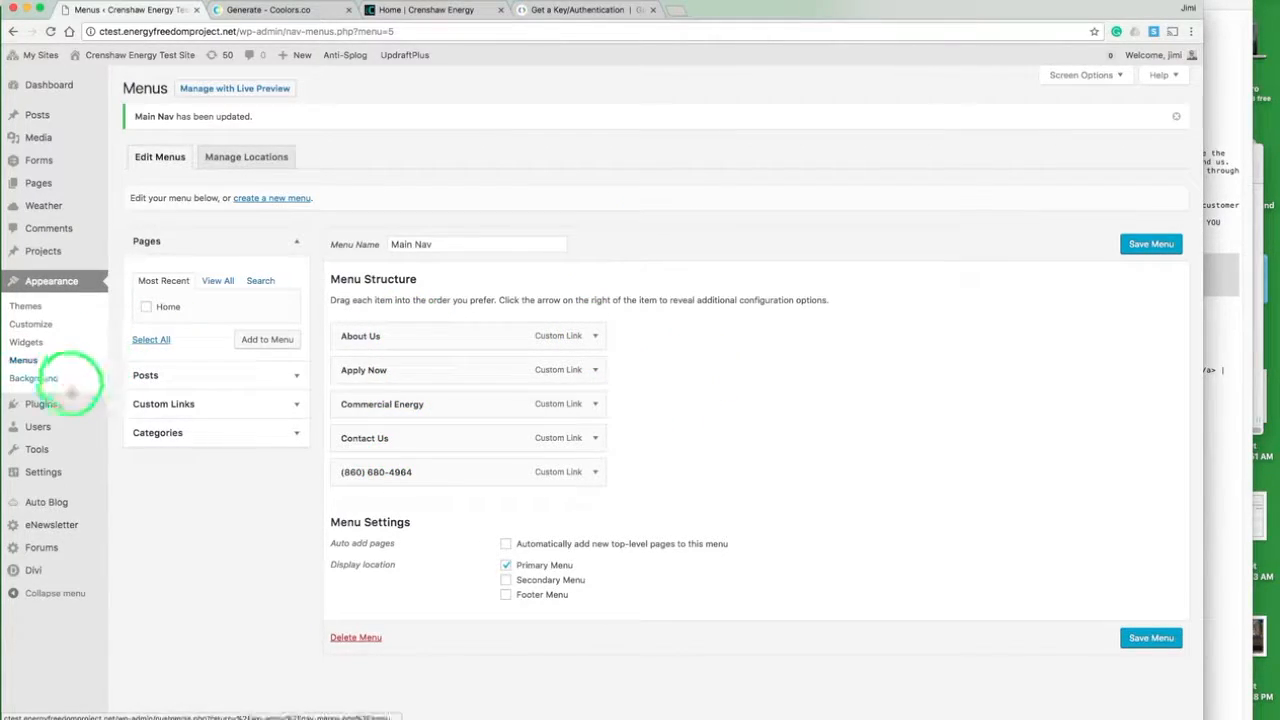
# - In the reading settings, make the front page display the static page "Home" and save the changes
pyautogui.moveTo(59, 476)
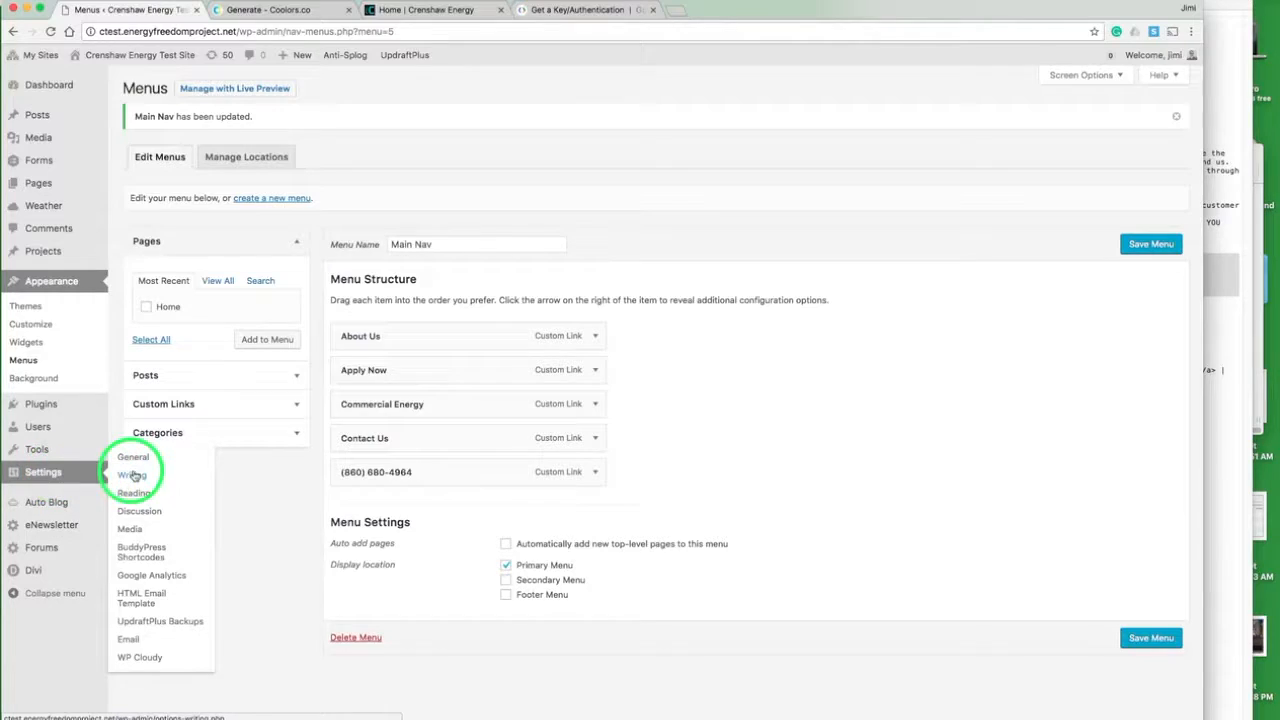
pyautogui.click(138, 497)
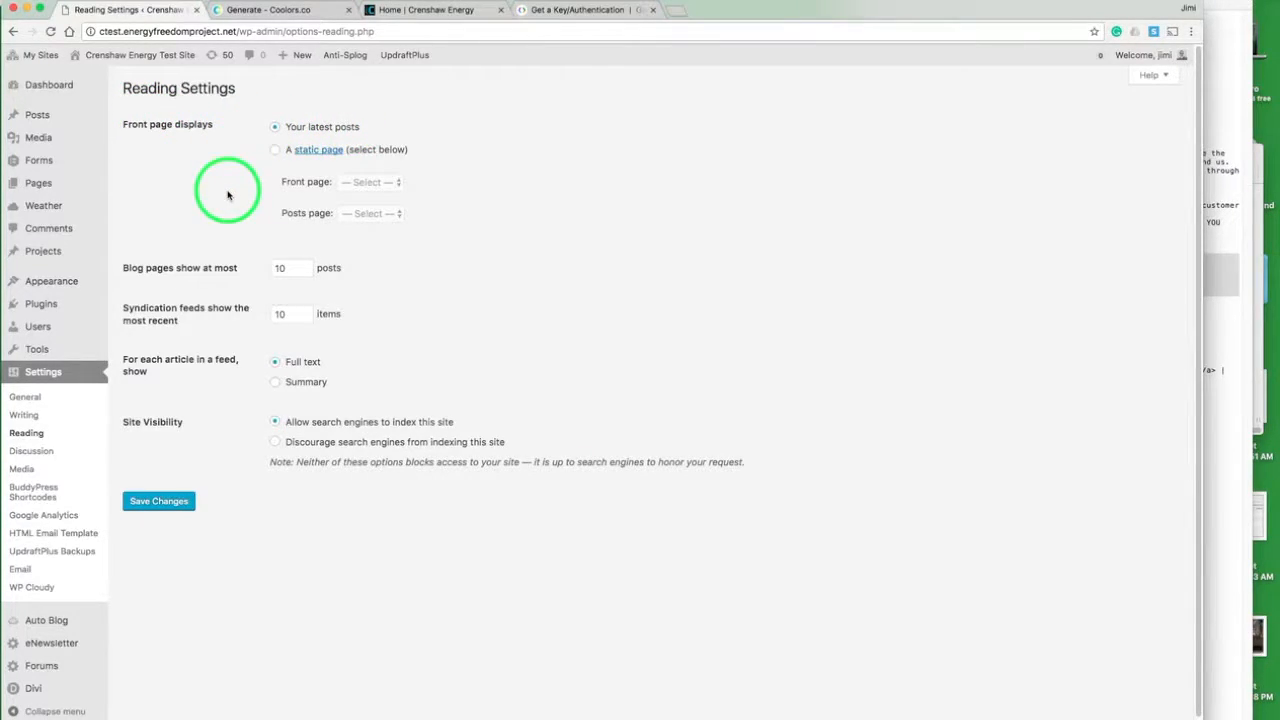
pyautogui.click(277, 151)
pyautogui.click(378, 187)
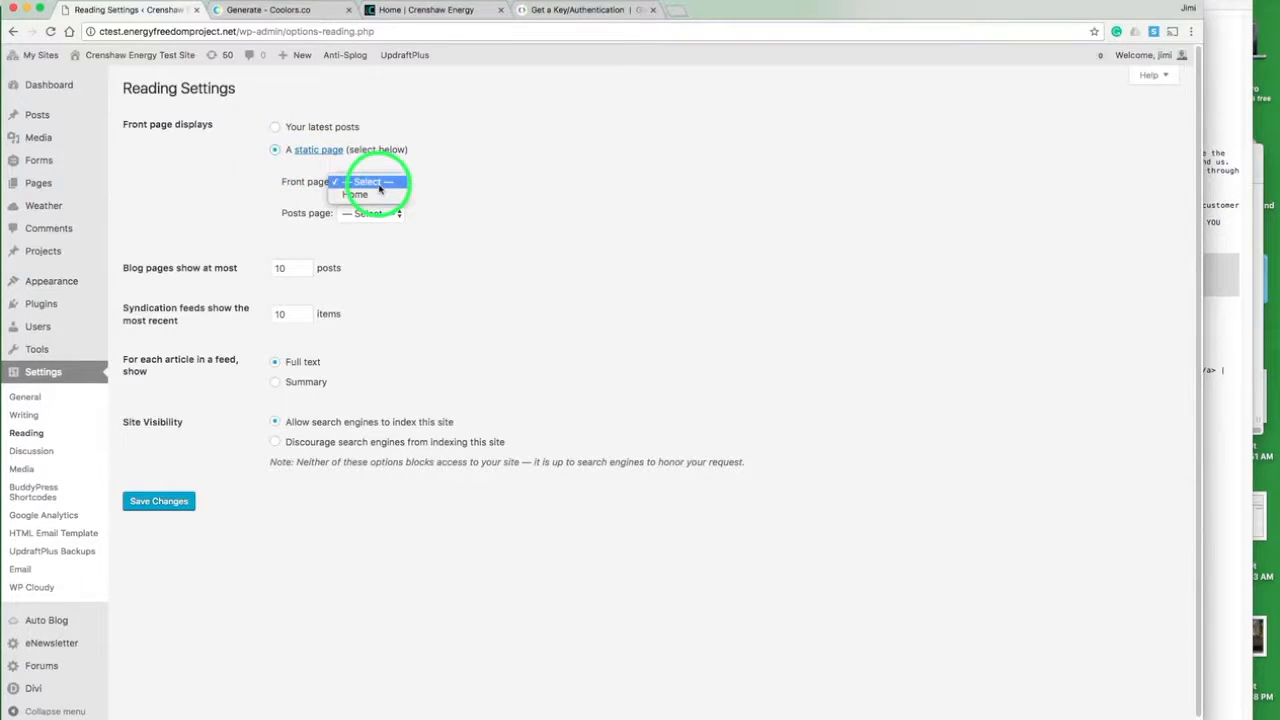
pyautogui.click(362, 194)
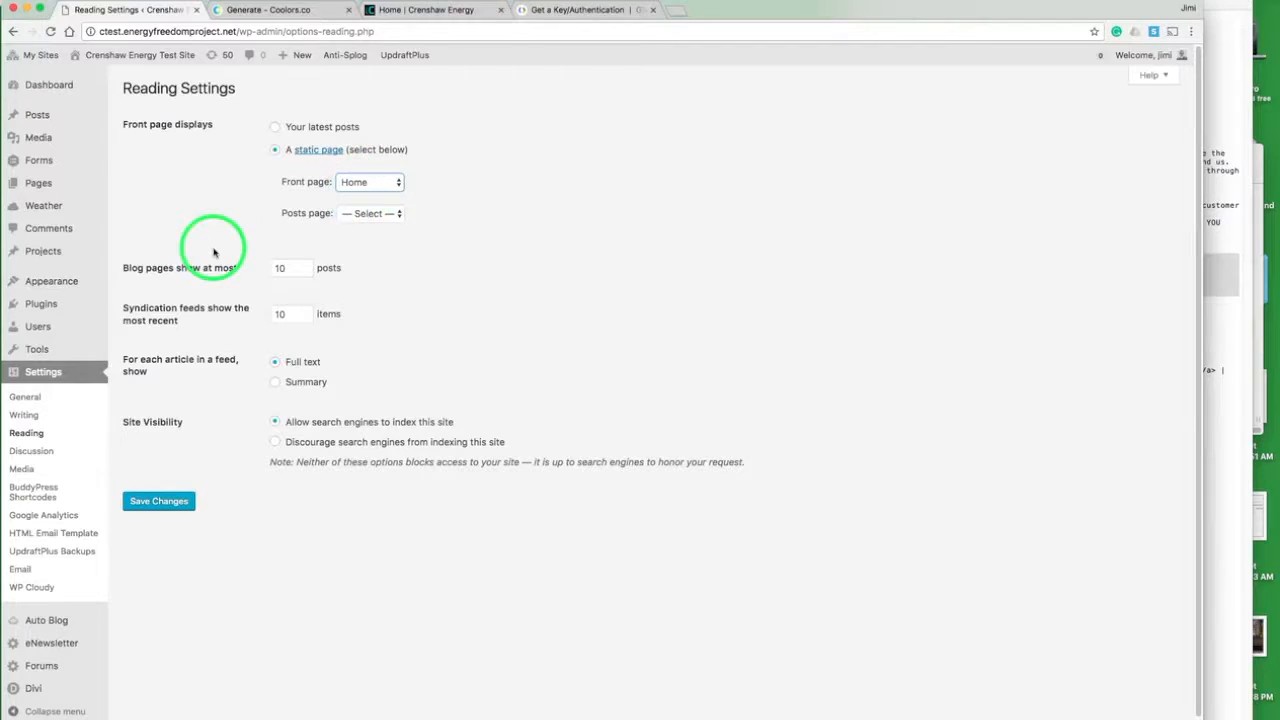
pyautogui.click(172, 503)
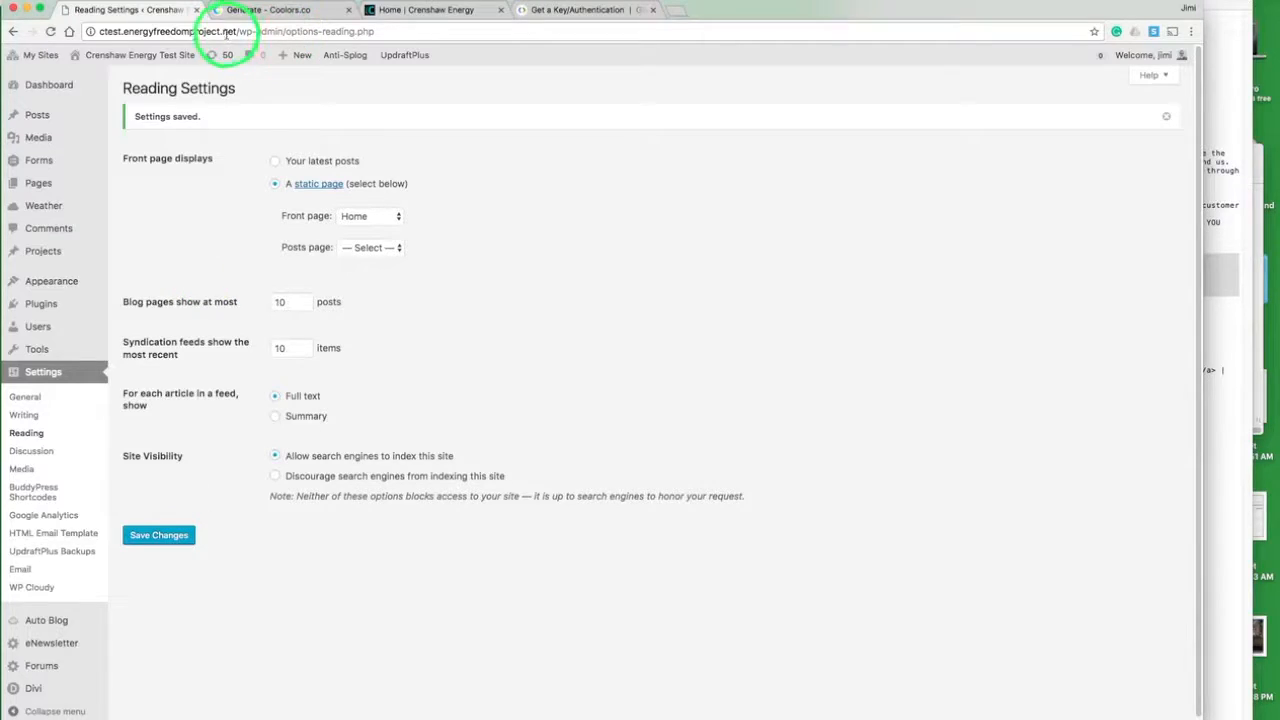
# - Open the Crenshaw Energy Test Site's front end in a new browser tab and switch to it
pyautogui.moveTo(128, 56)
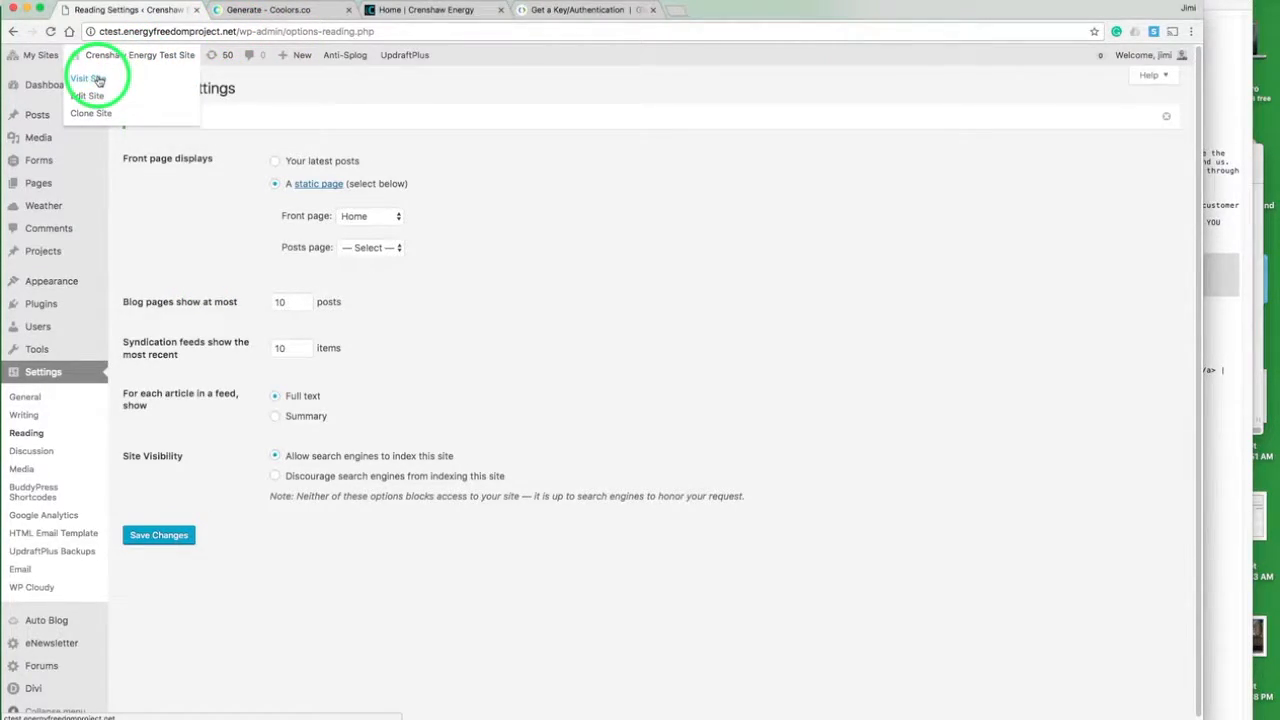
pyautogui.rightClick(99, 79)
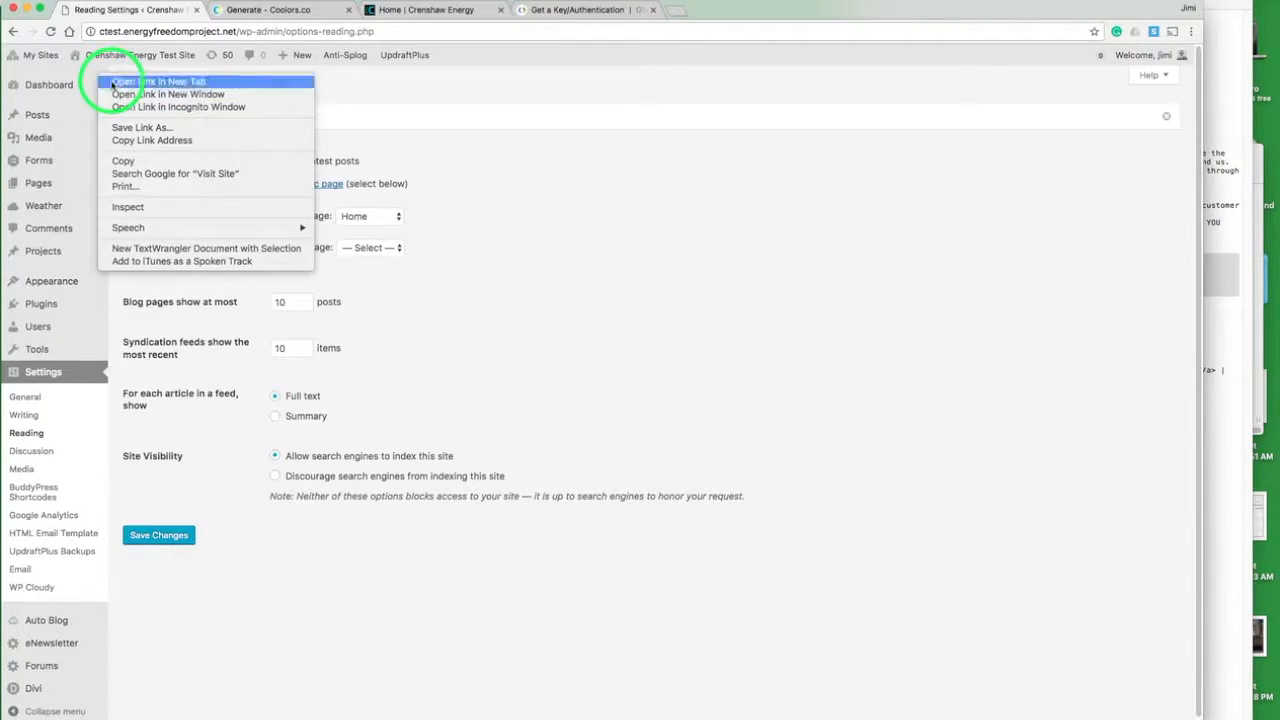
pyautogui.click(110, 80)
pyautogui.click(283, 10)
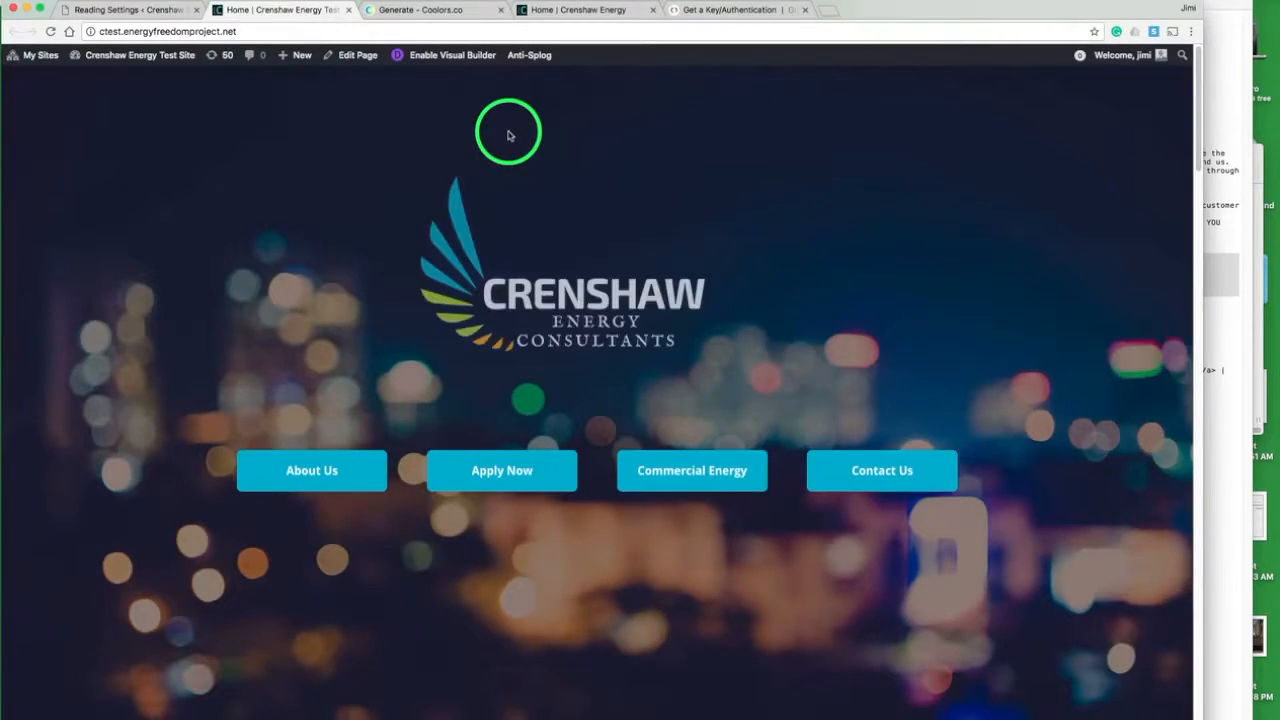
# - Test the "About Us" and "Ready To Start?" buttons on the home page and review the form, map and footer sections
pyautogui.click(310, 470)
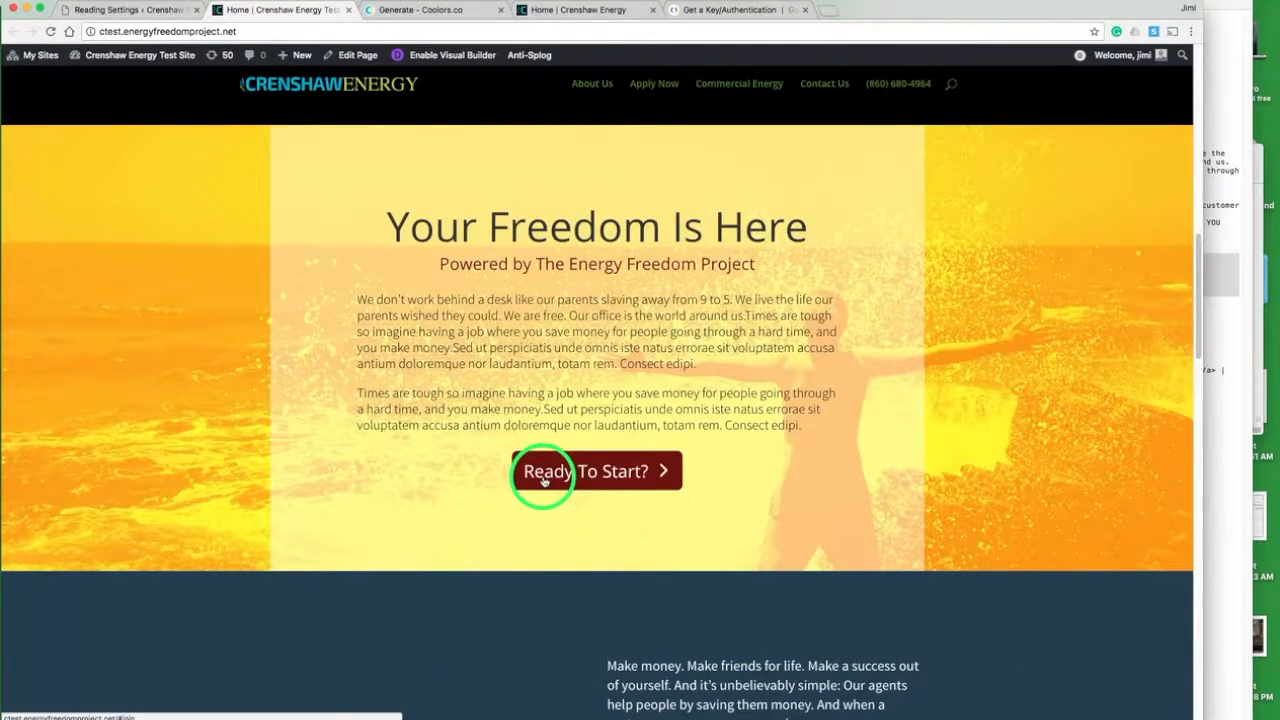
pyautogui.click(543, 481)
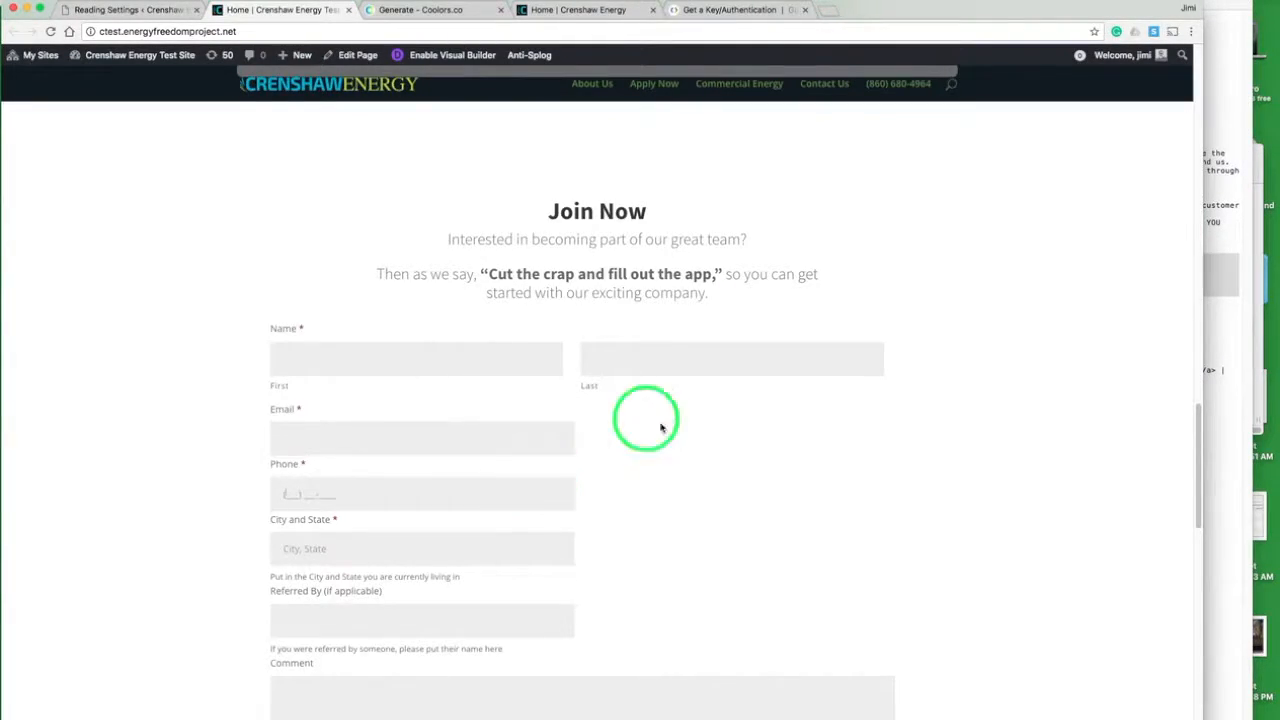
pyautogui.scroll(-10, 661, 428)
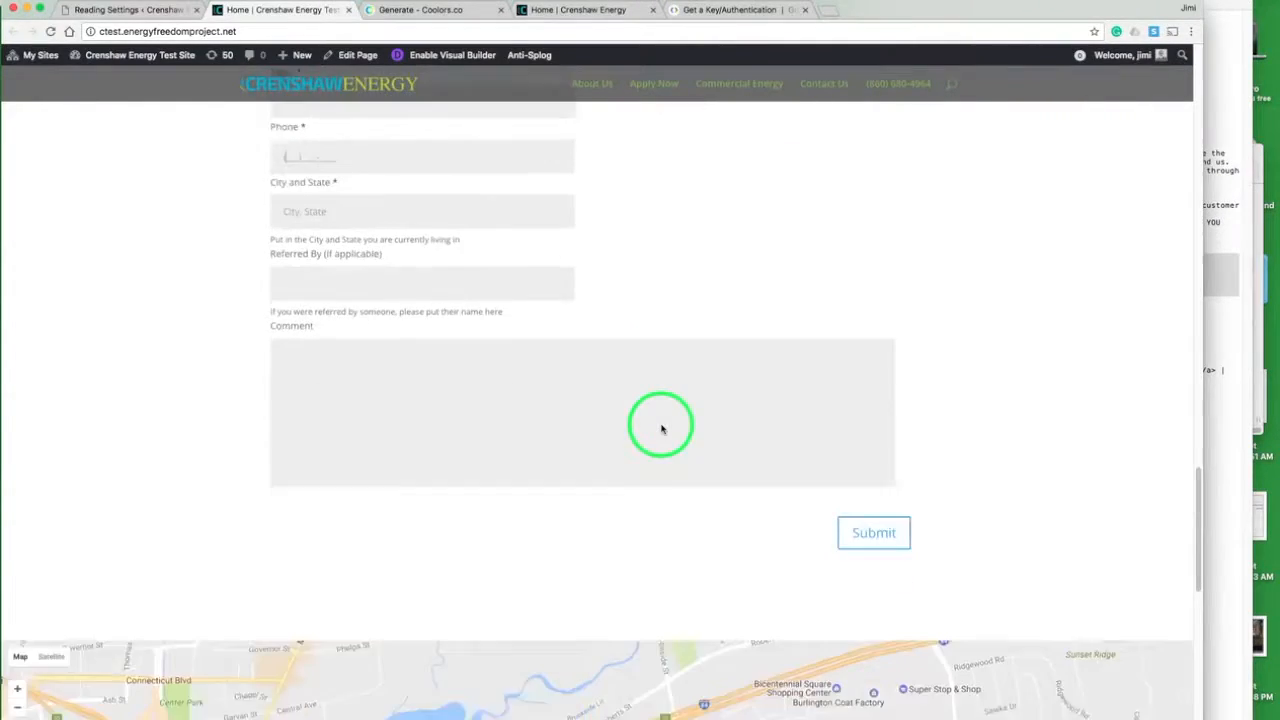
pyautogui.scroll(-5, 661, 428)
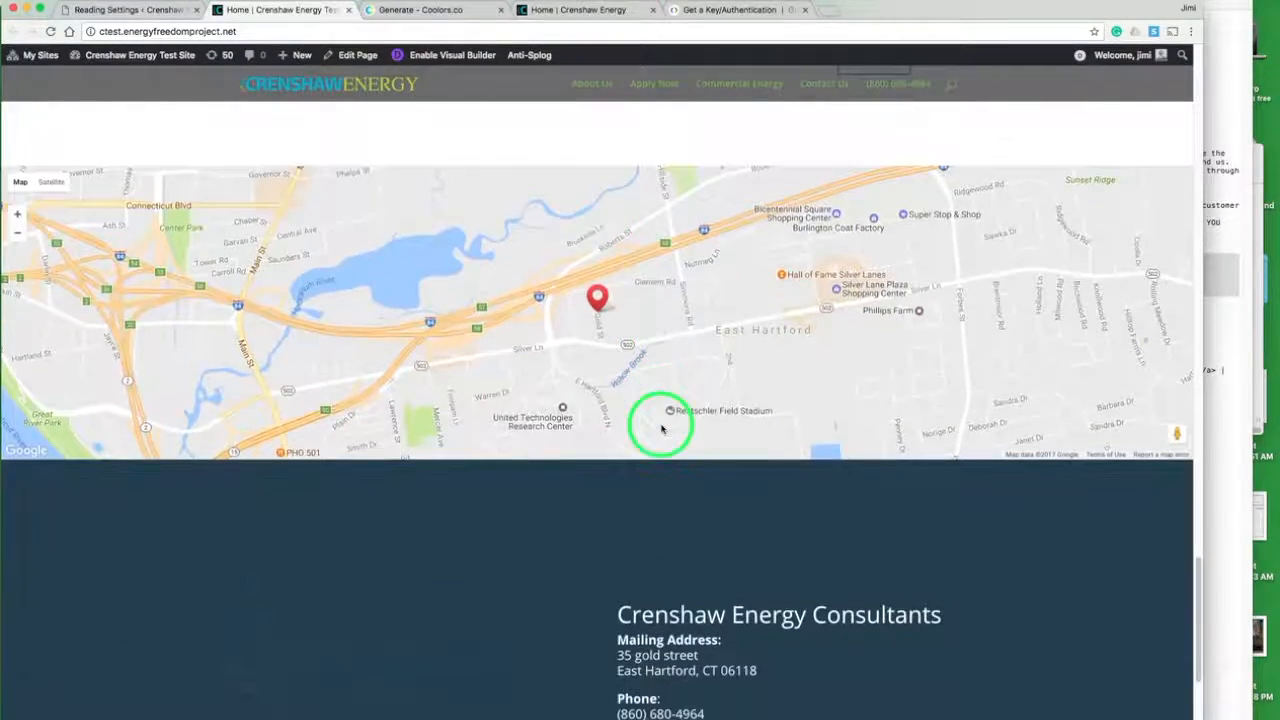
pyautogui.scroll(-1, 661, 428)
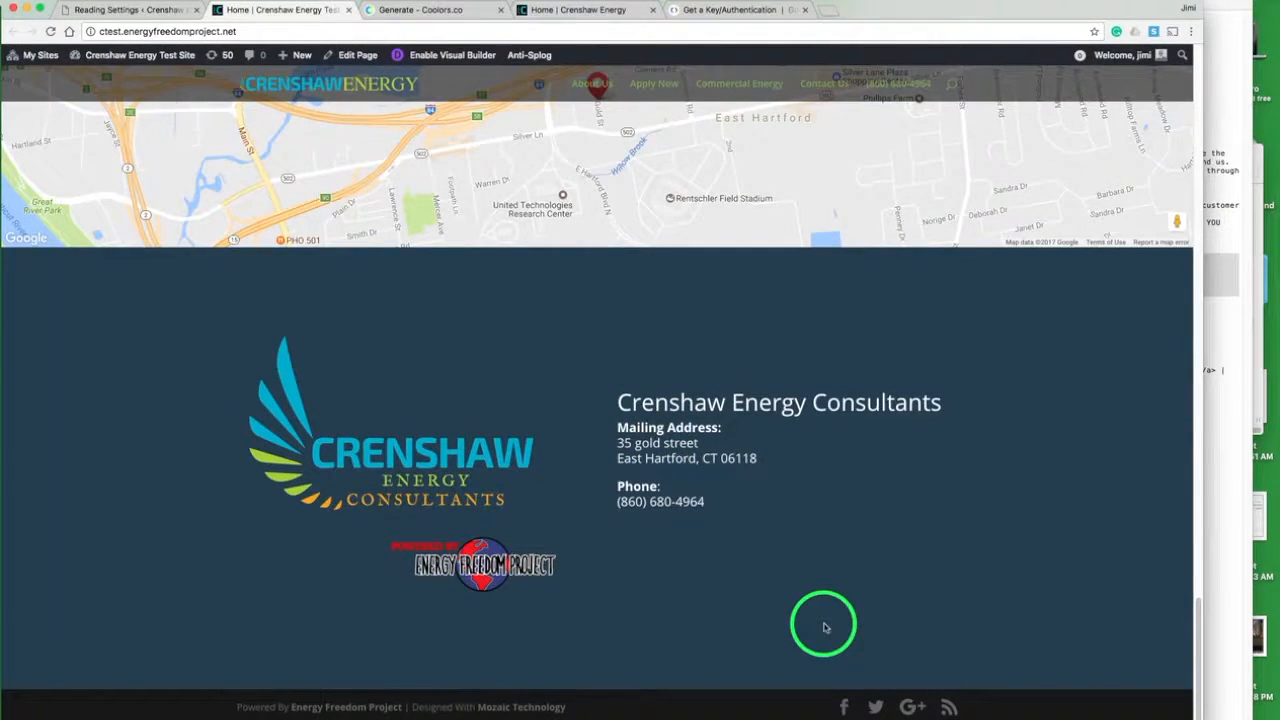
pyautogui.scroll(11, 889, 560)
pyautogui.scroll(20, 889, 560)
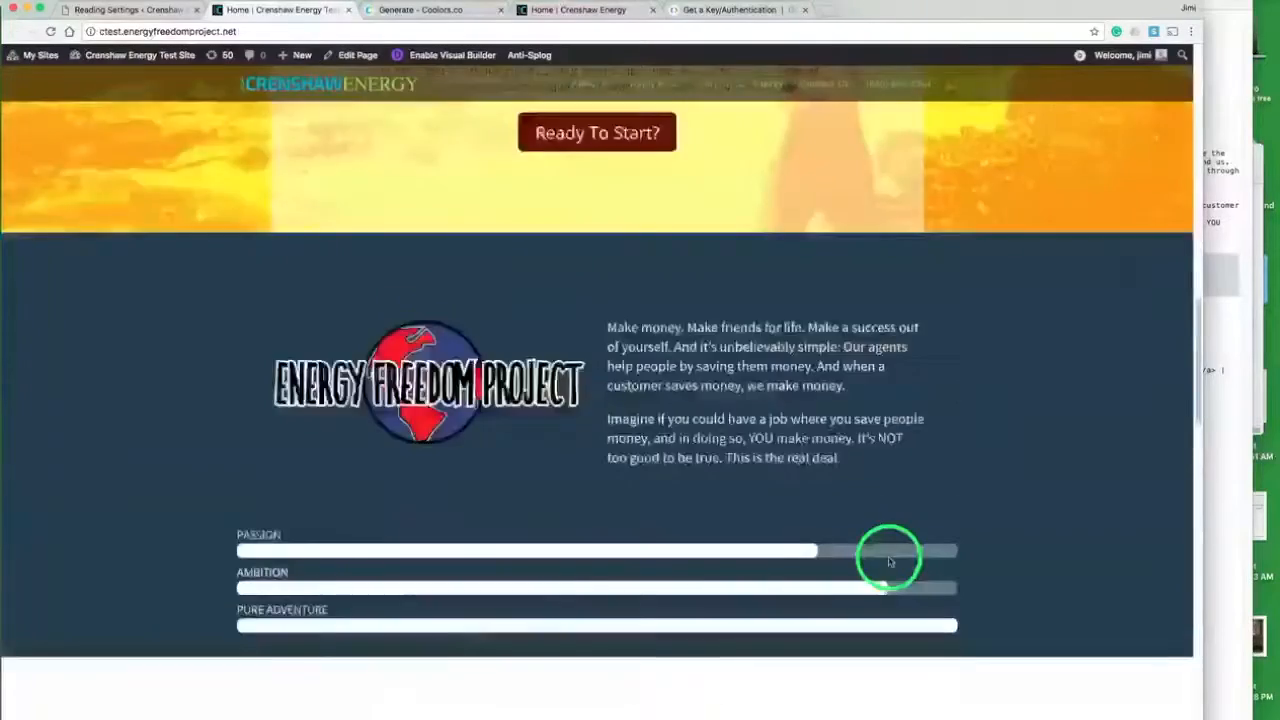